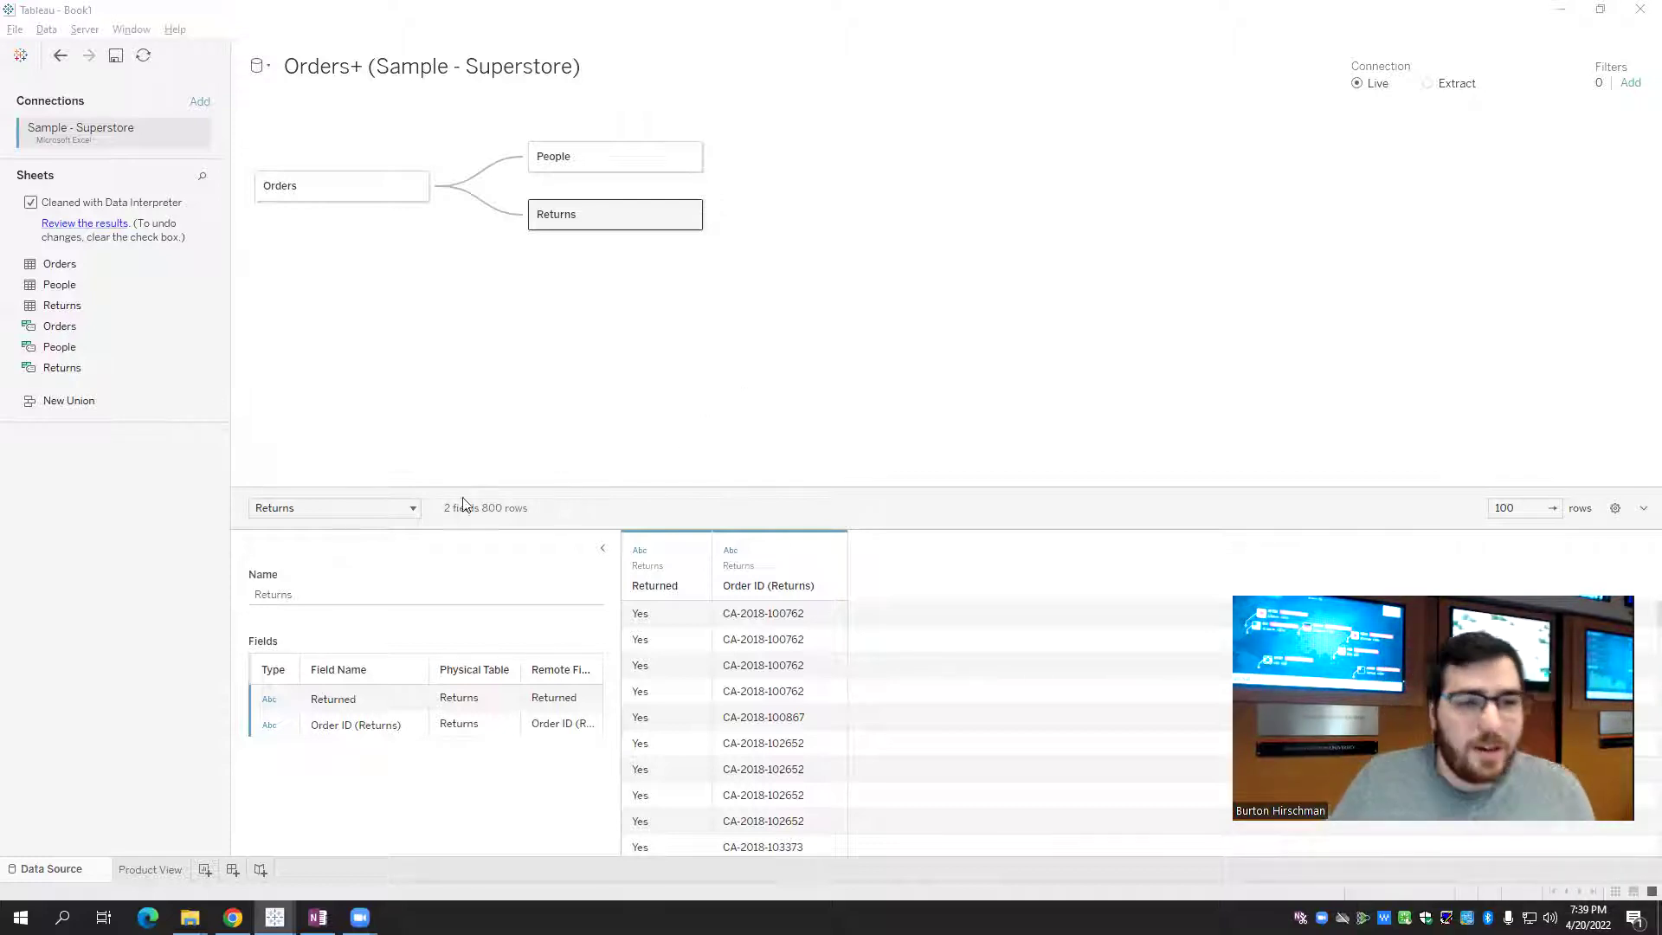
Switch from the Data Source page to the Product View worksheet's monthly sales heat map
click(150, 870)
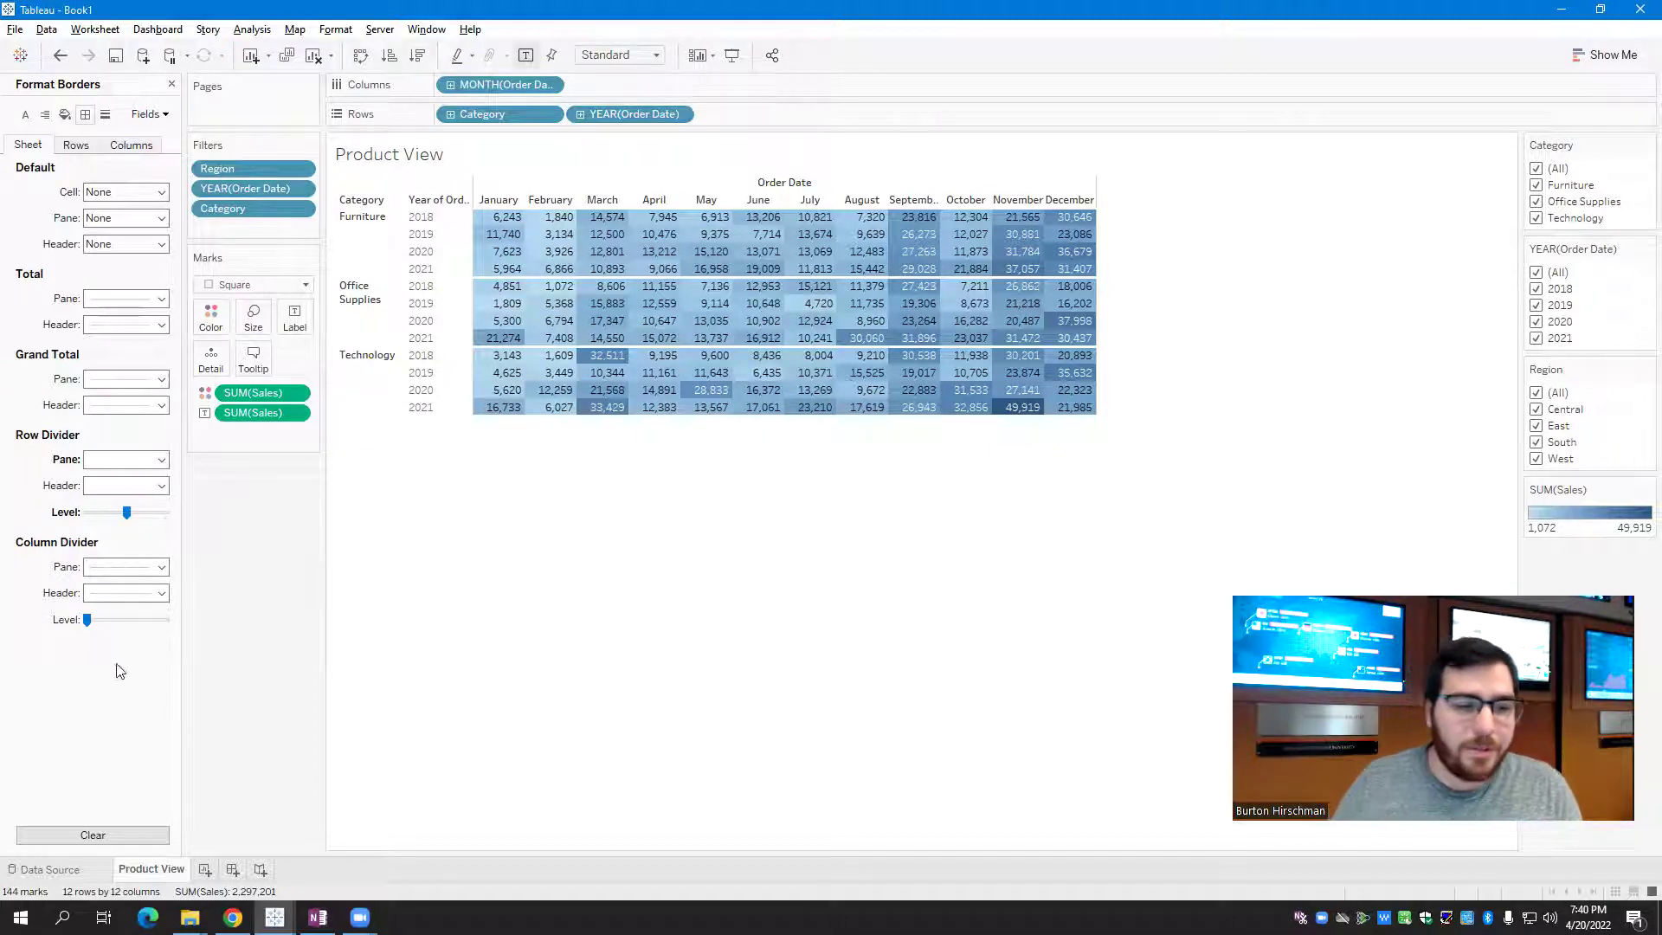
Add a new sheet and rename its tab from Sheet 2 to 'Product Detail'
click(205, 870)
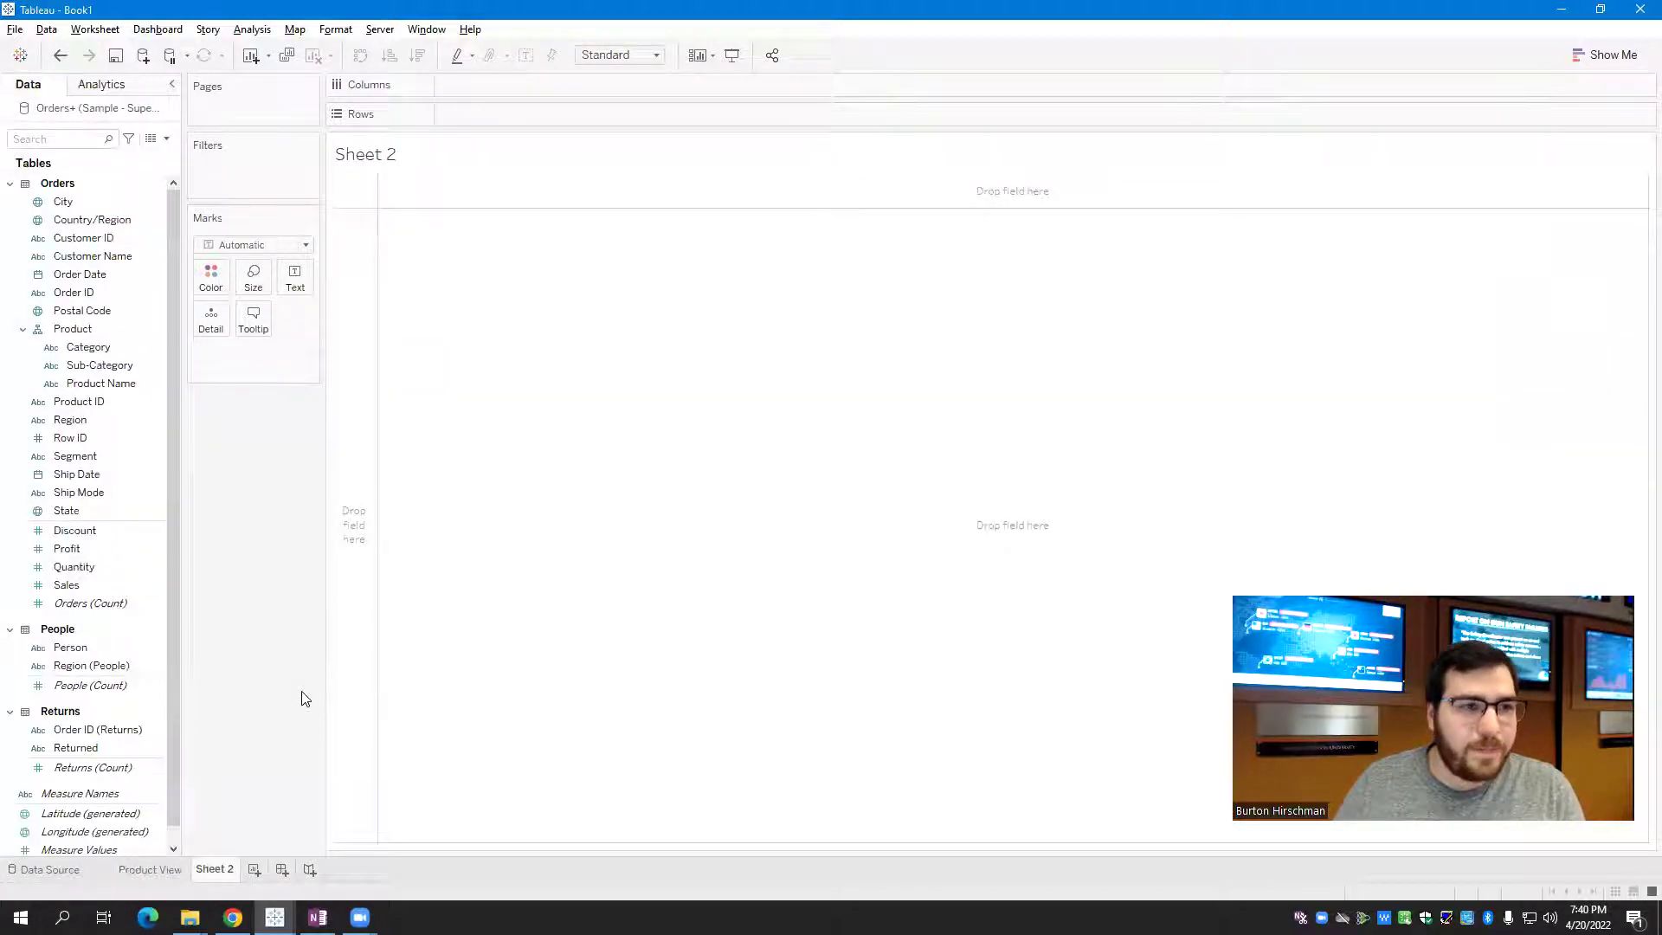
right_click(218, 870)
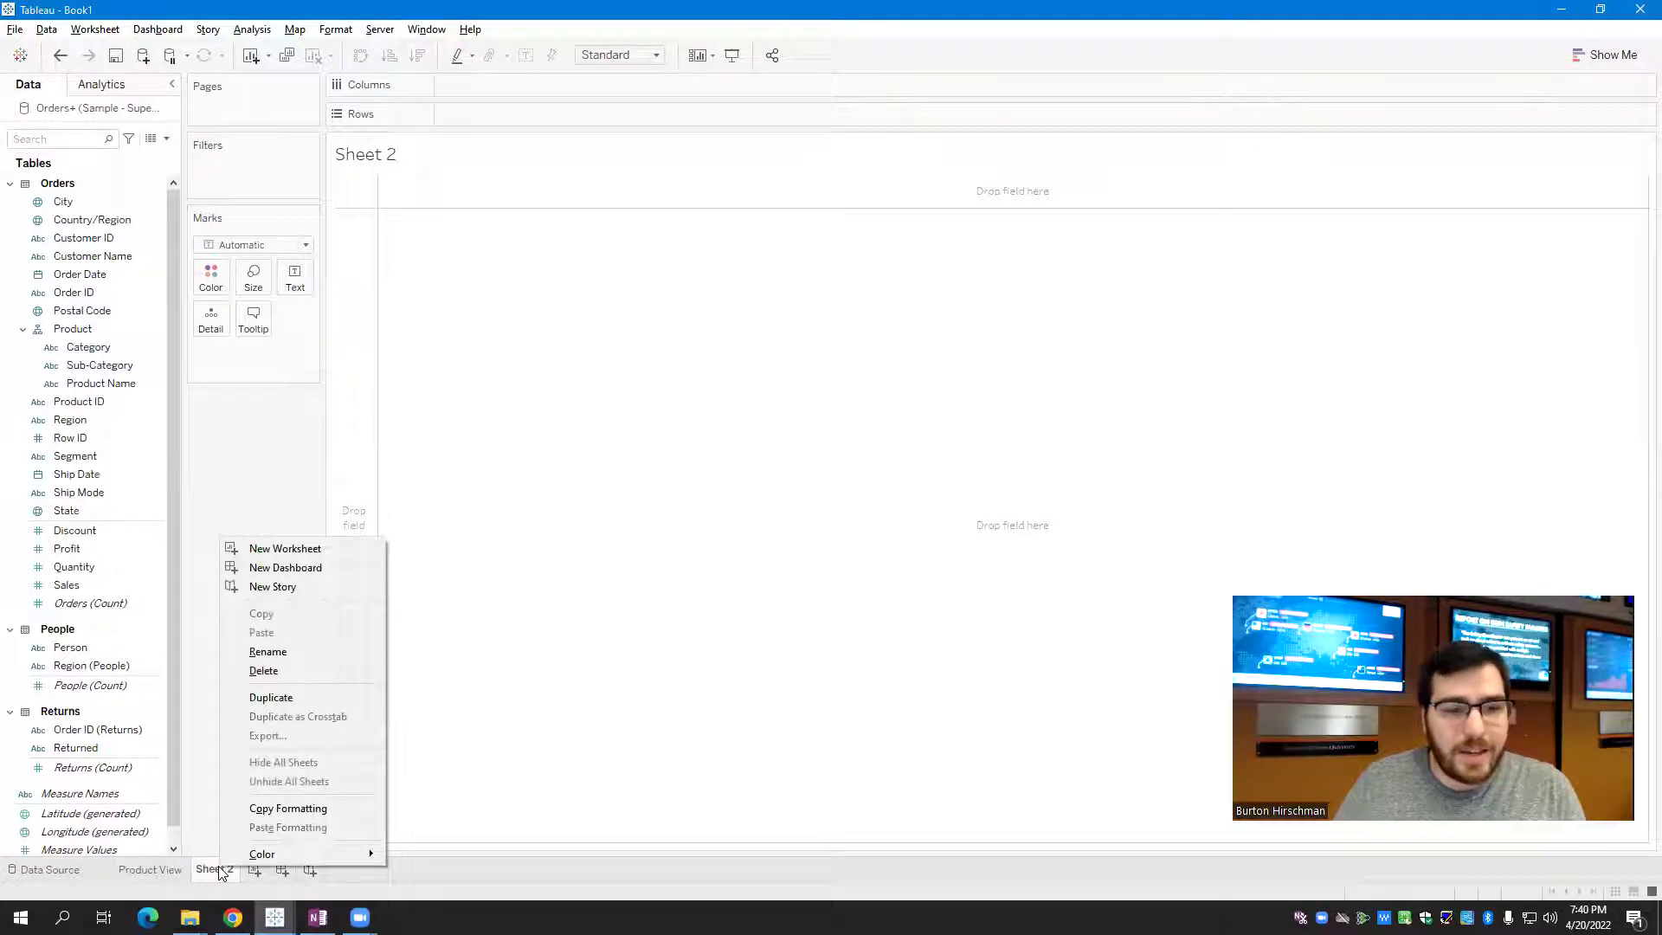
click(310, 653)
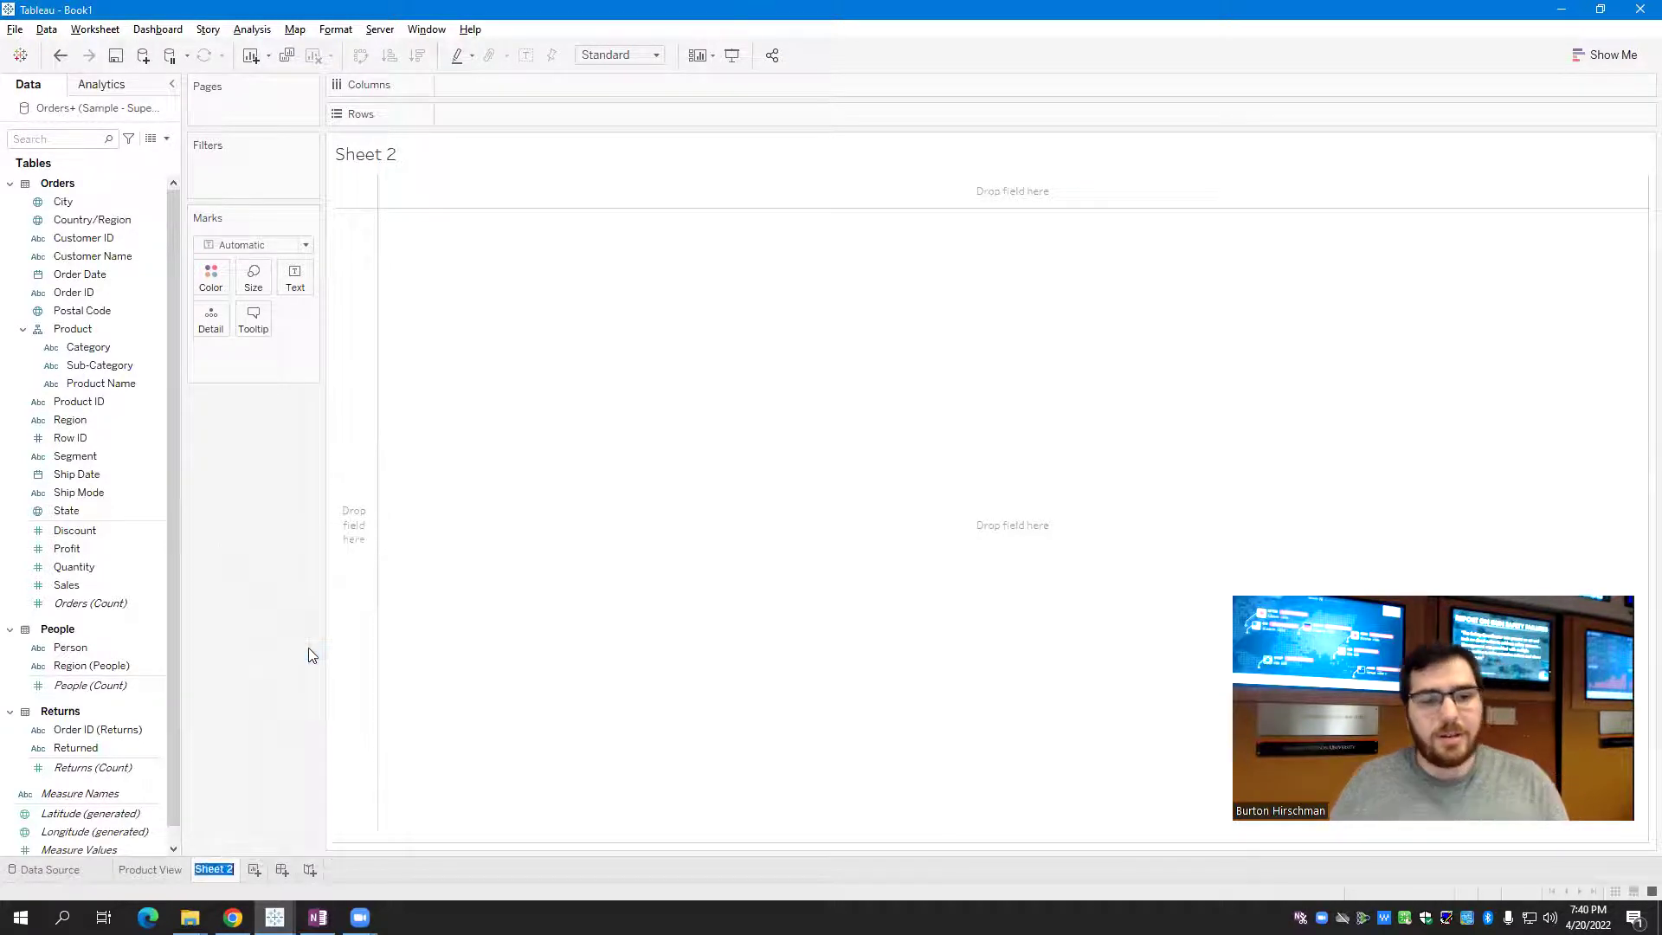
text(Product Detail)
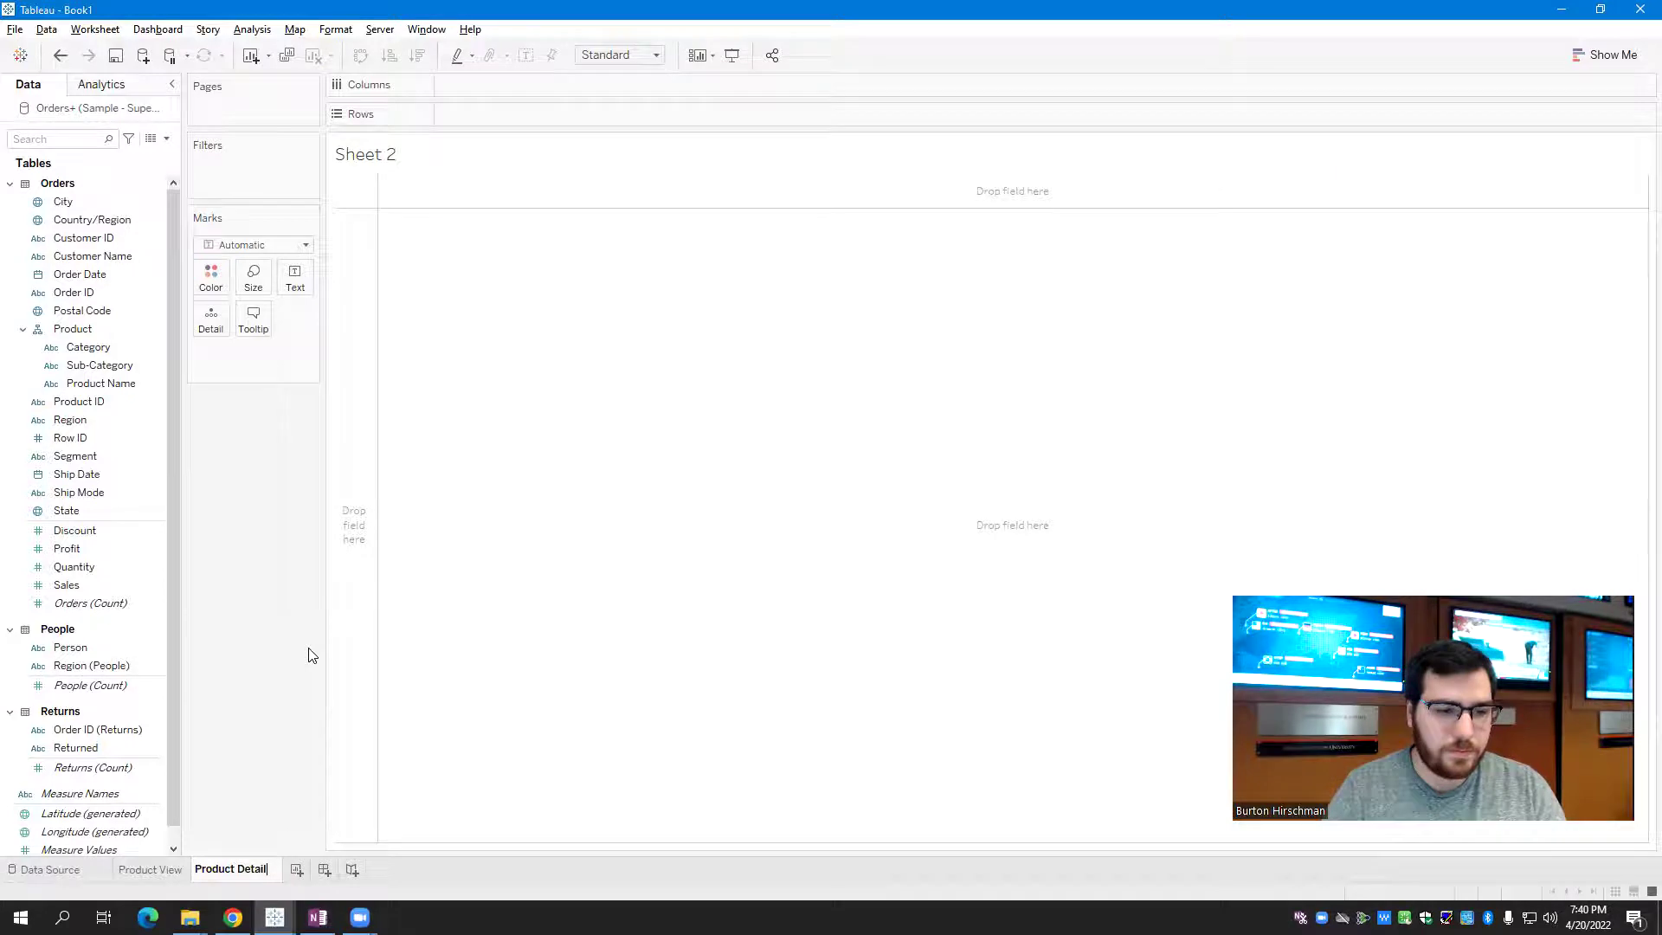
key(Return)
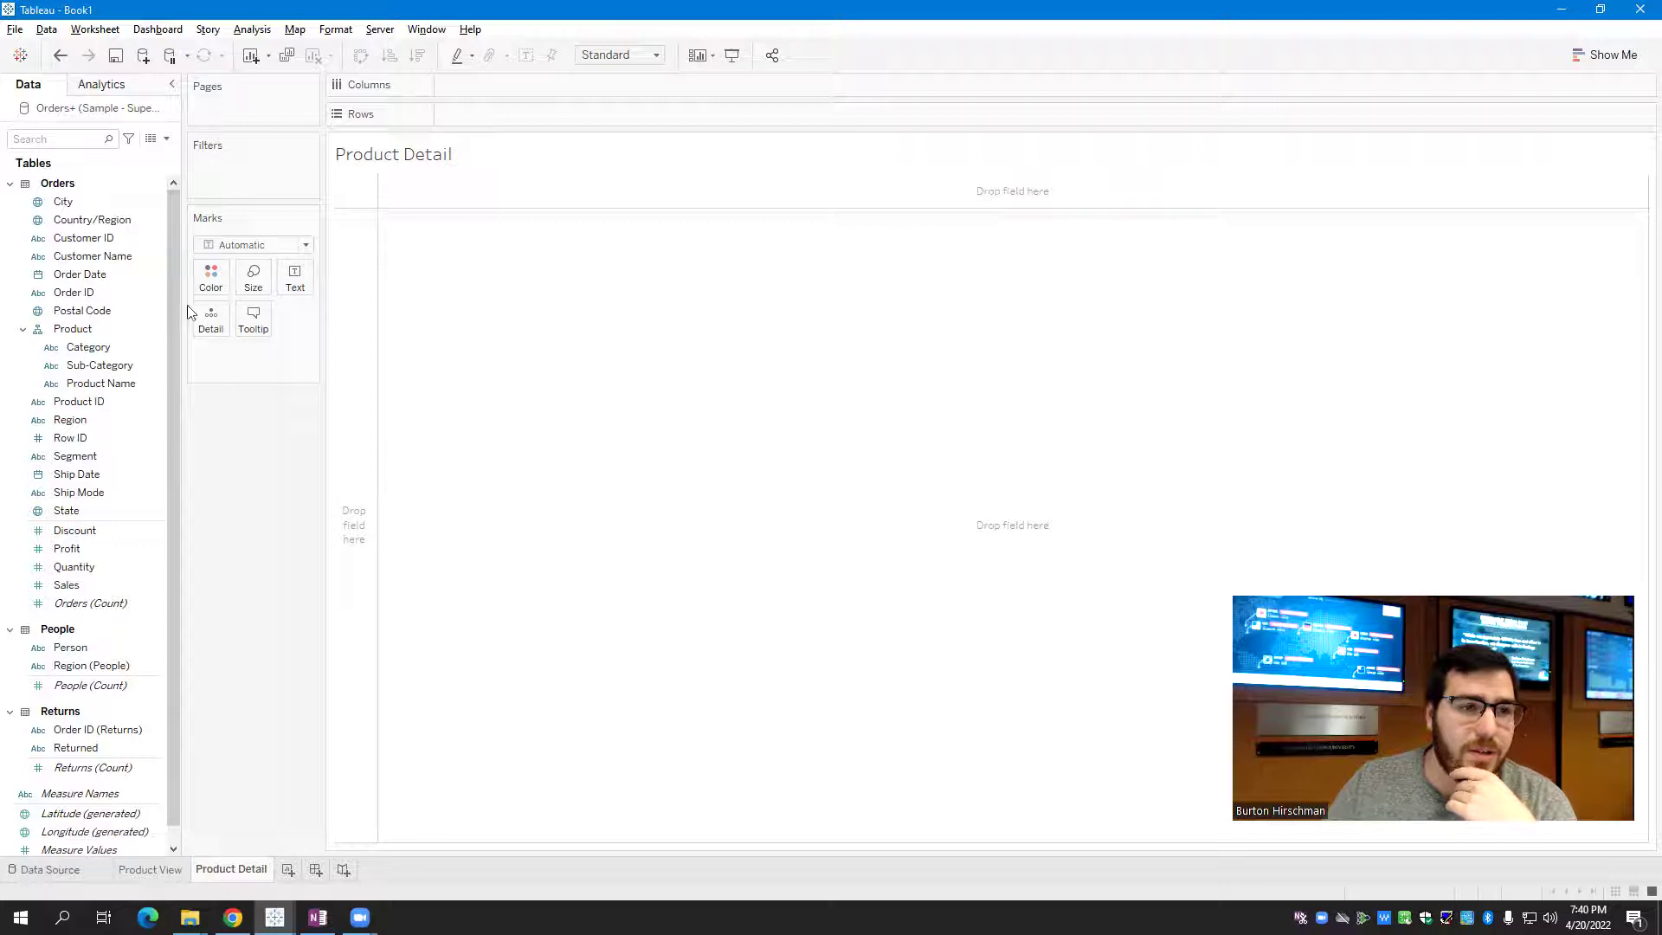
Preview the Orders table's raw rows in an enlarged View Data window, then close it
key(ctrl+shift+Tab)
click(198, 265)
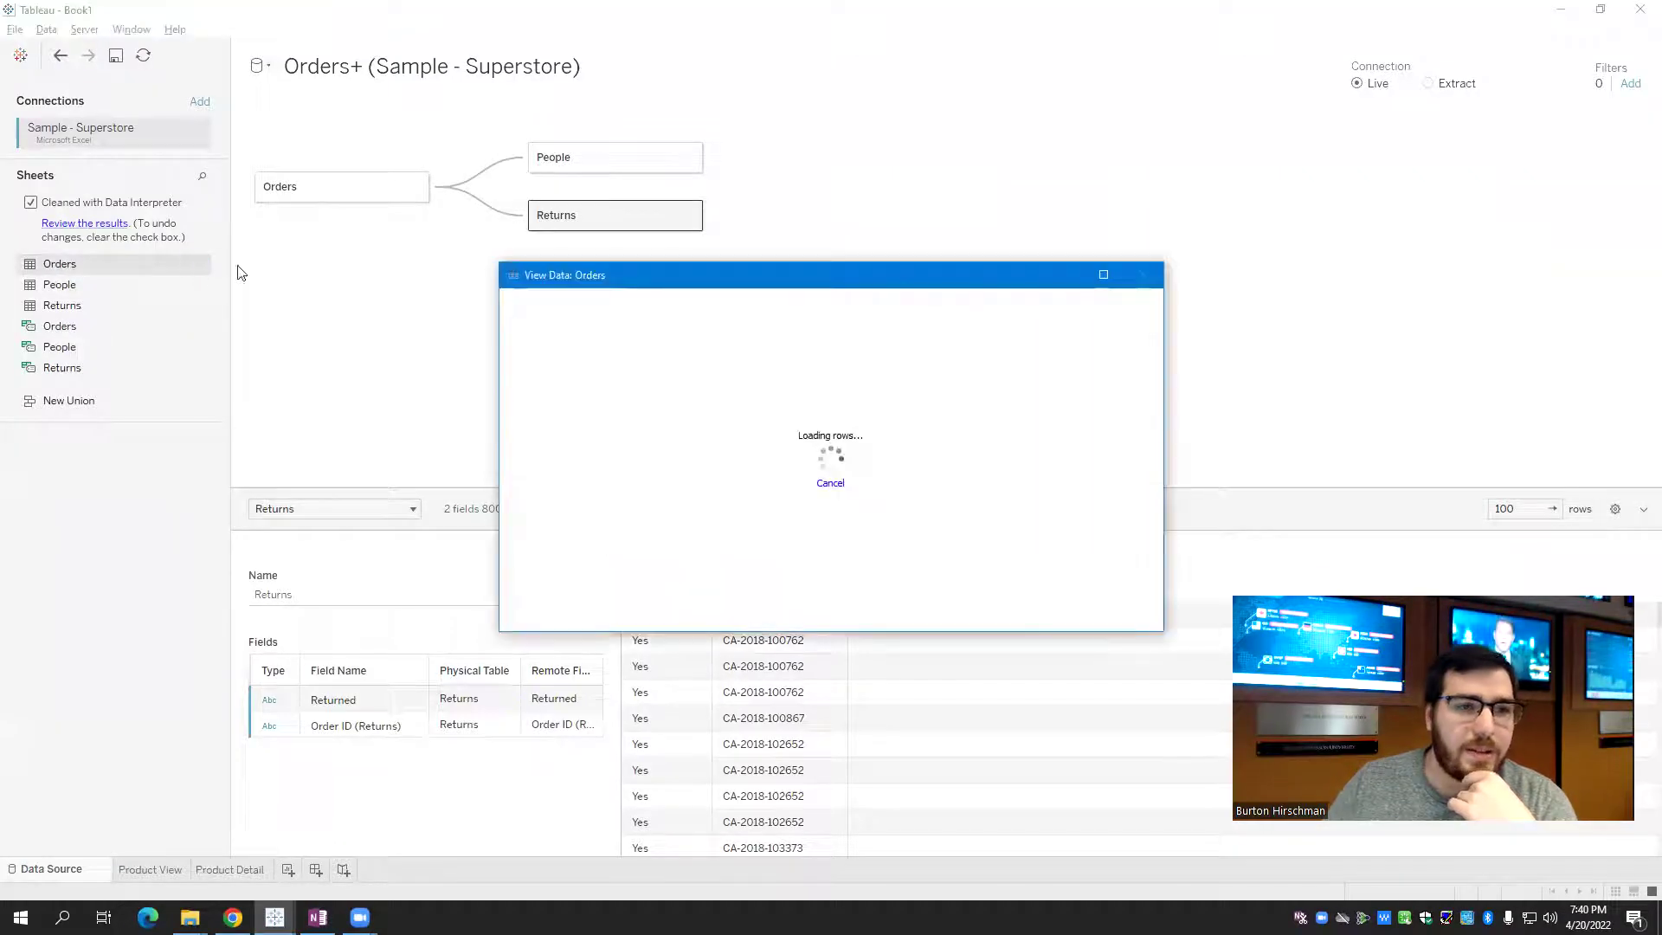
drag(622, 267, 621, 115)
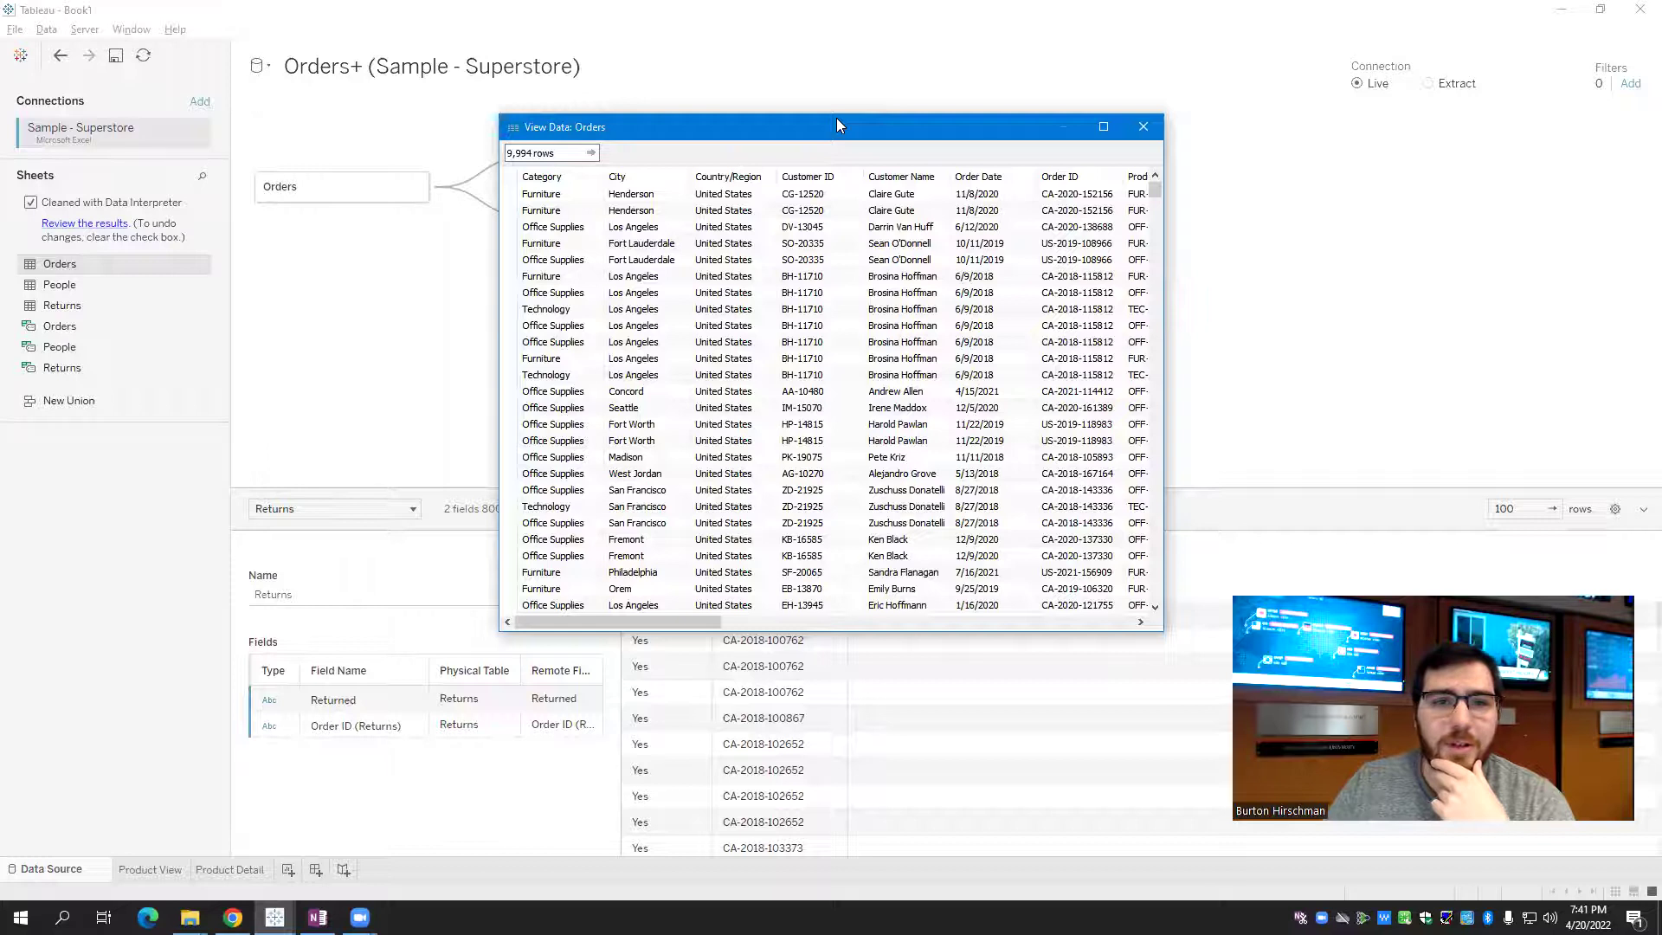
drag(836, 120, 473, 87)
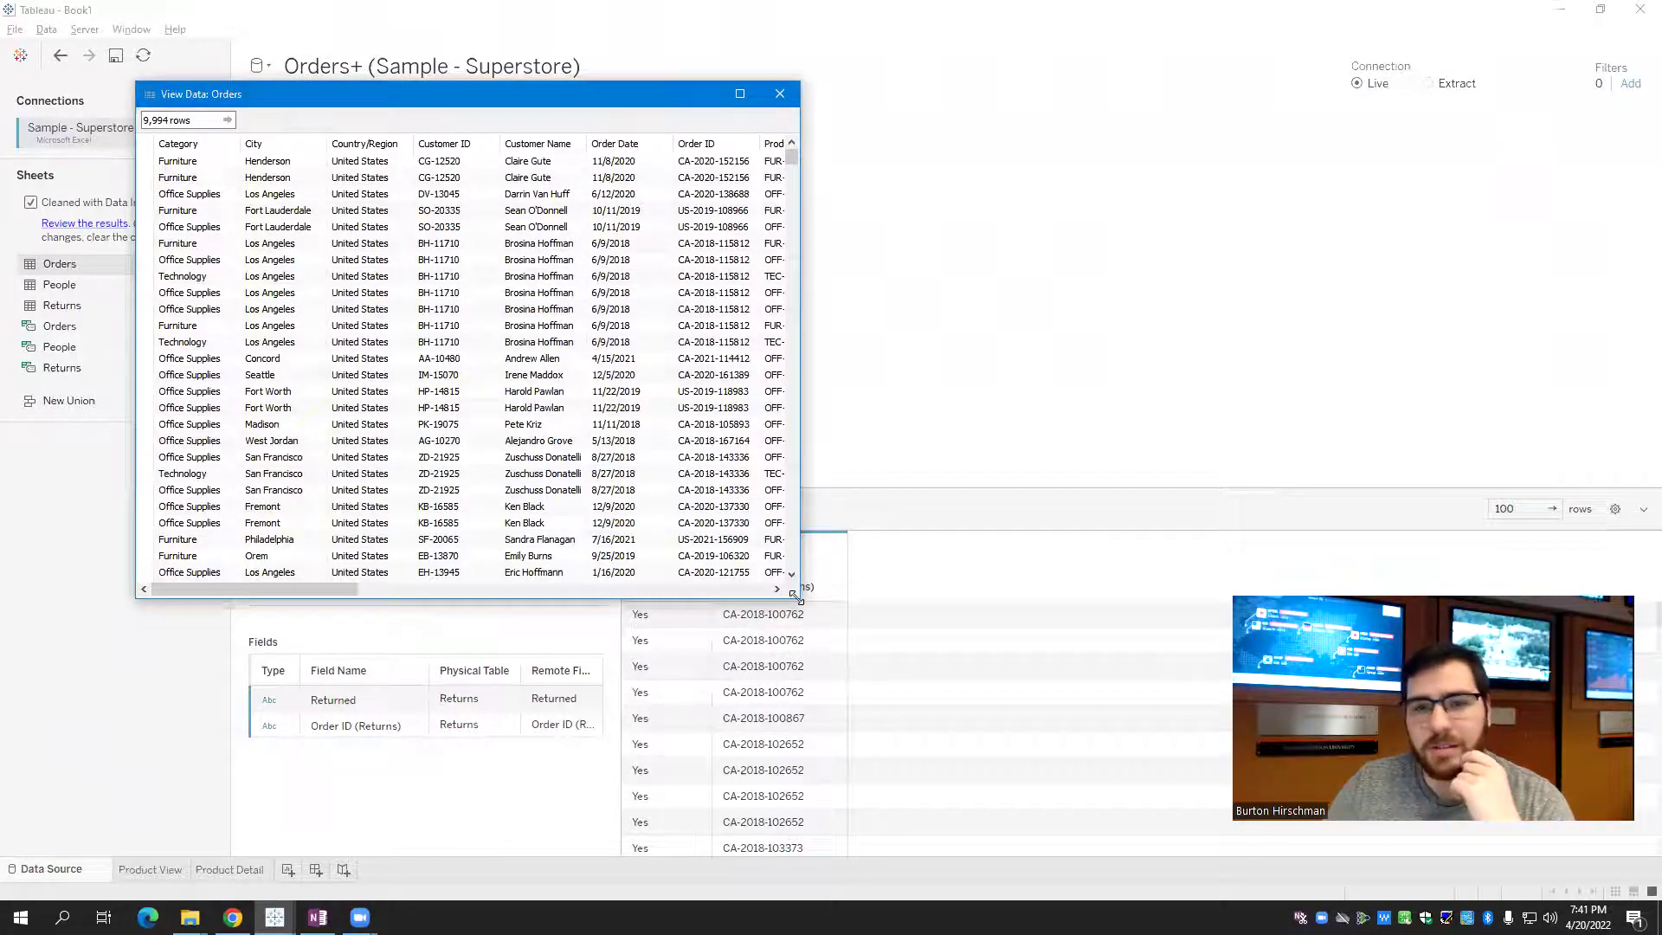
drag(795, 595, 1182, 668)
drag(698, 656, 788, 656)
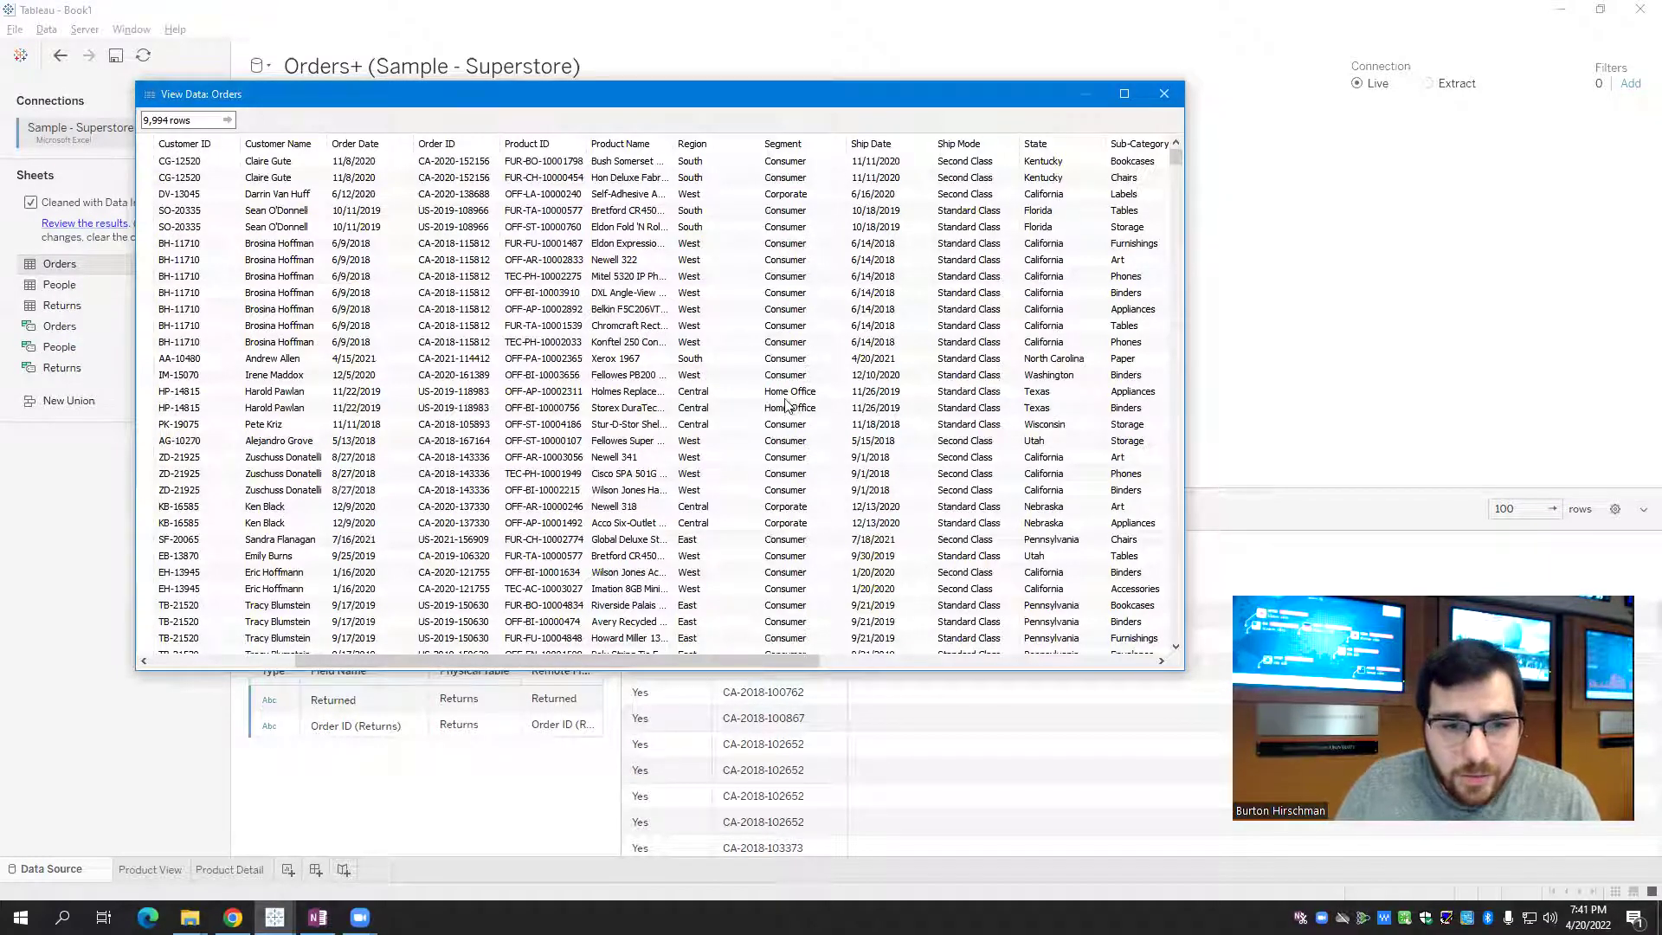
scroll(798, 450, down, 4)
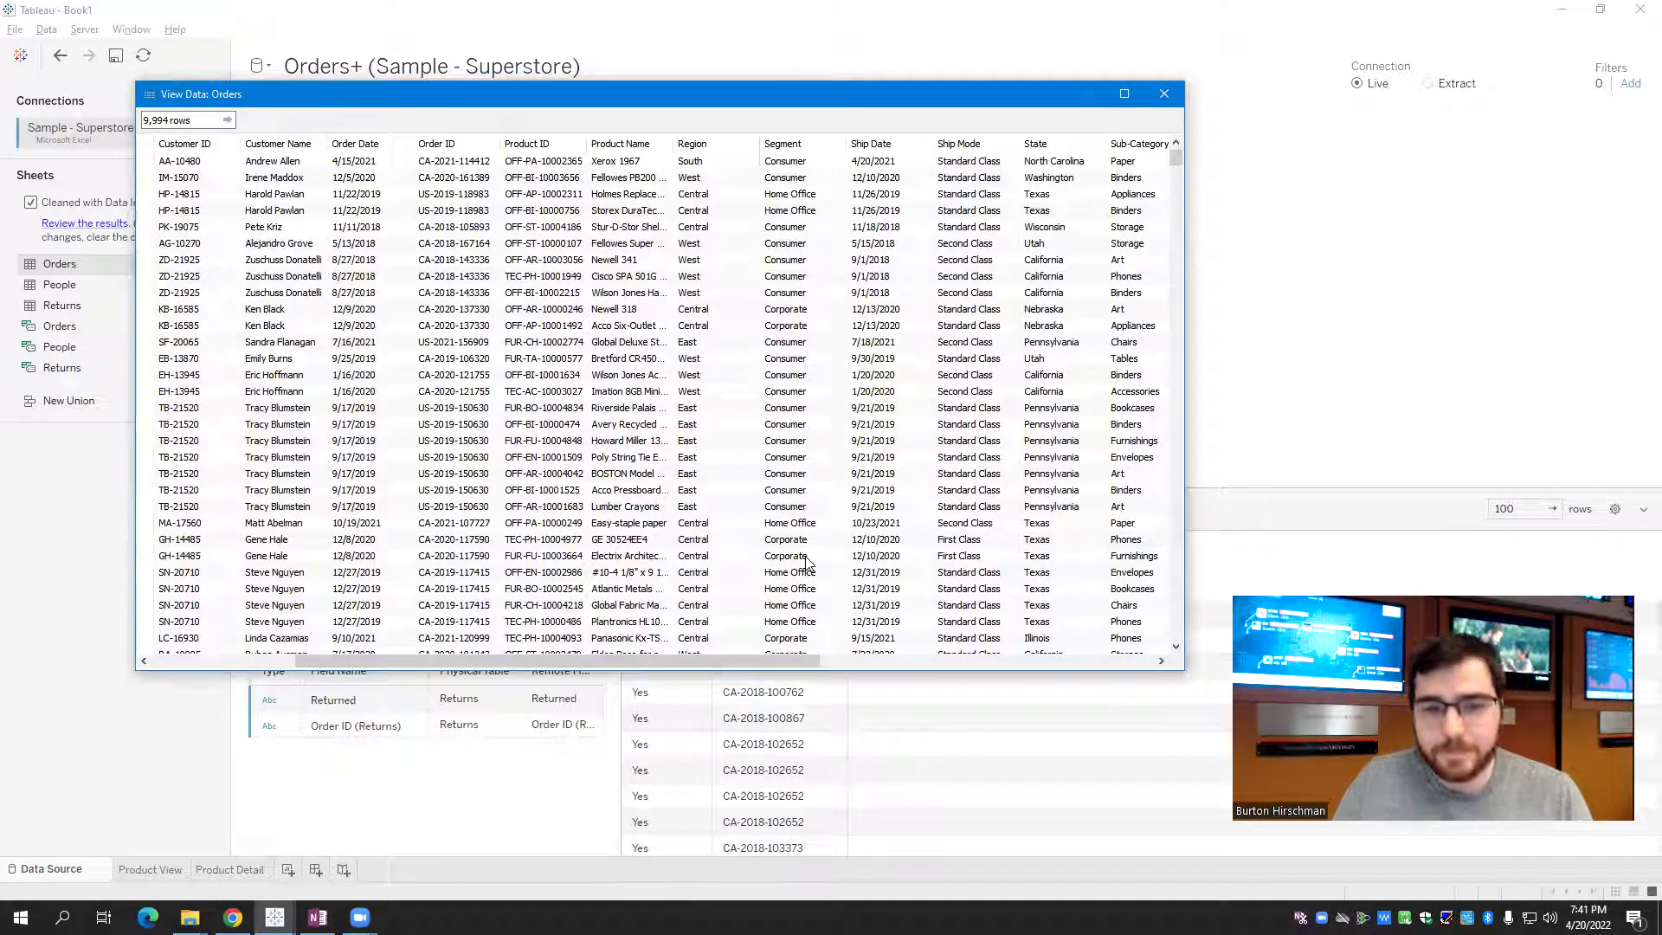
click(1164, 94)
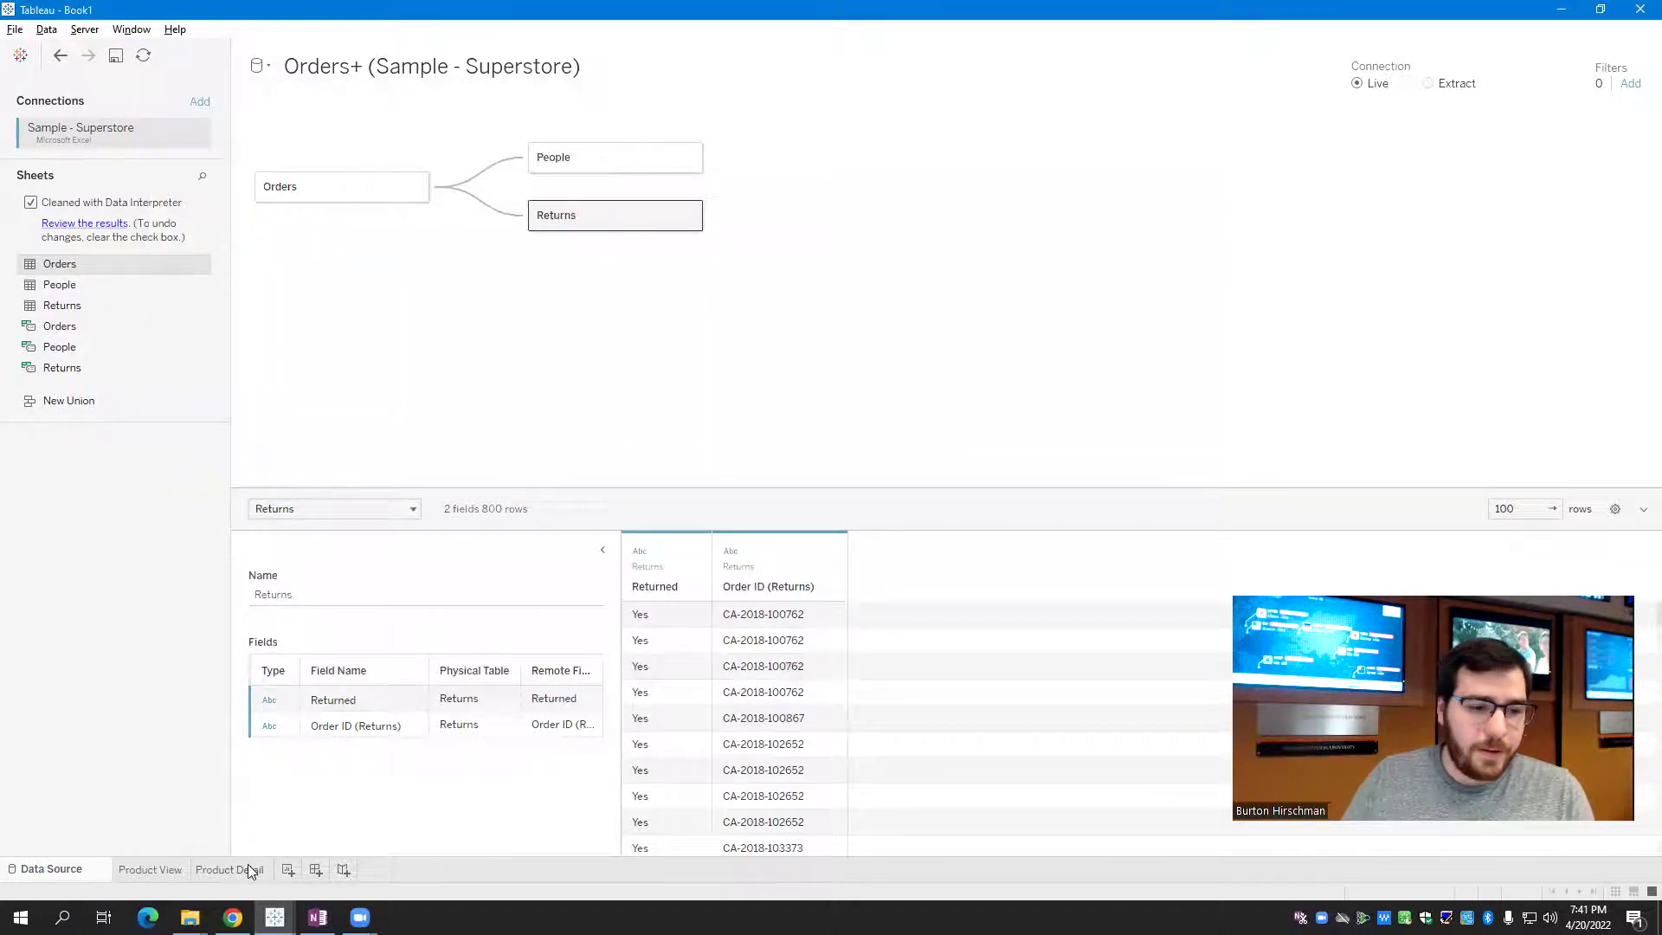
Put Category drilled to Sub-Category on Rows and Segment on Columns, forming a 17-by-3 table
click(247, 869)
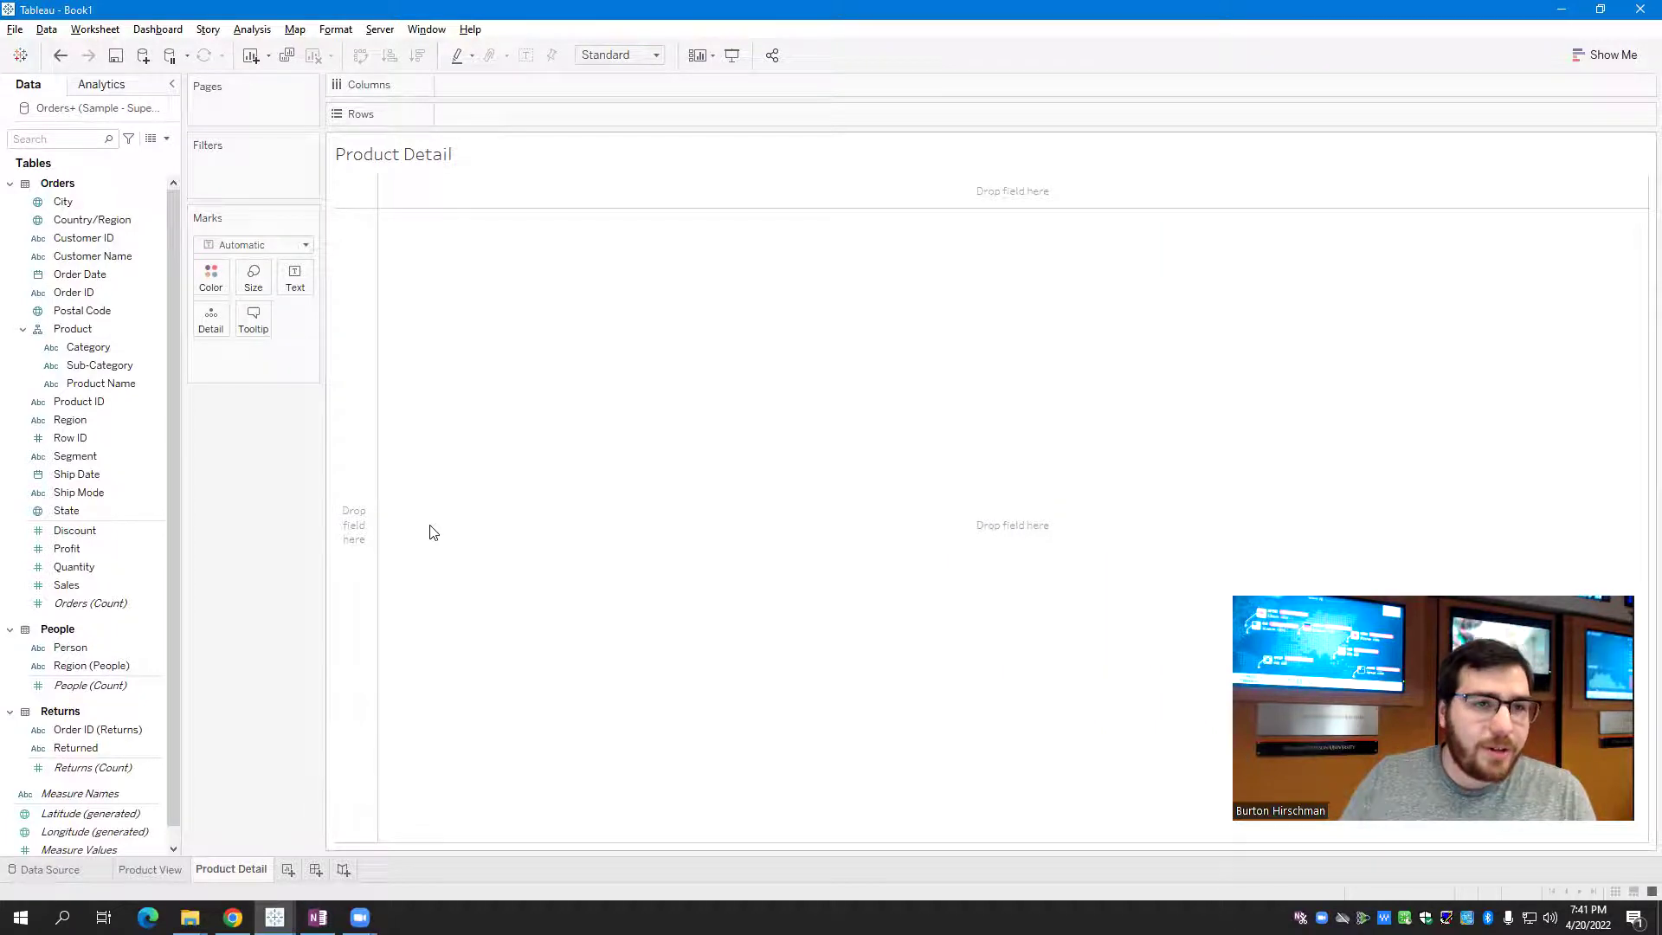
click(97, 243)
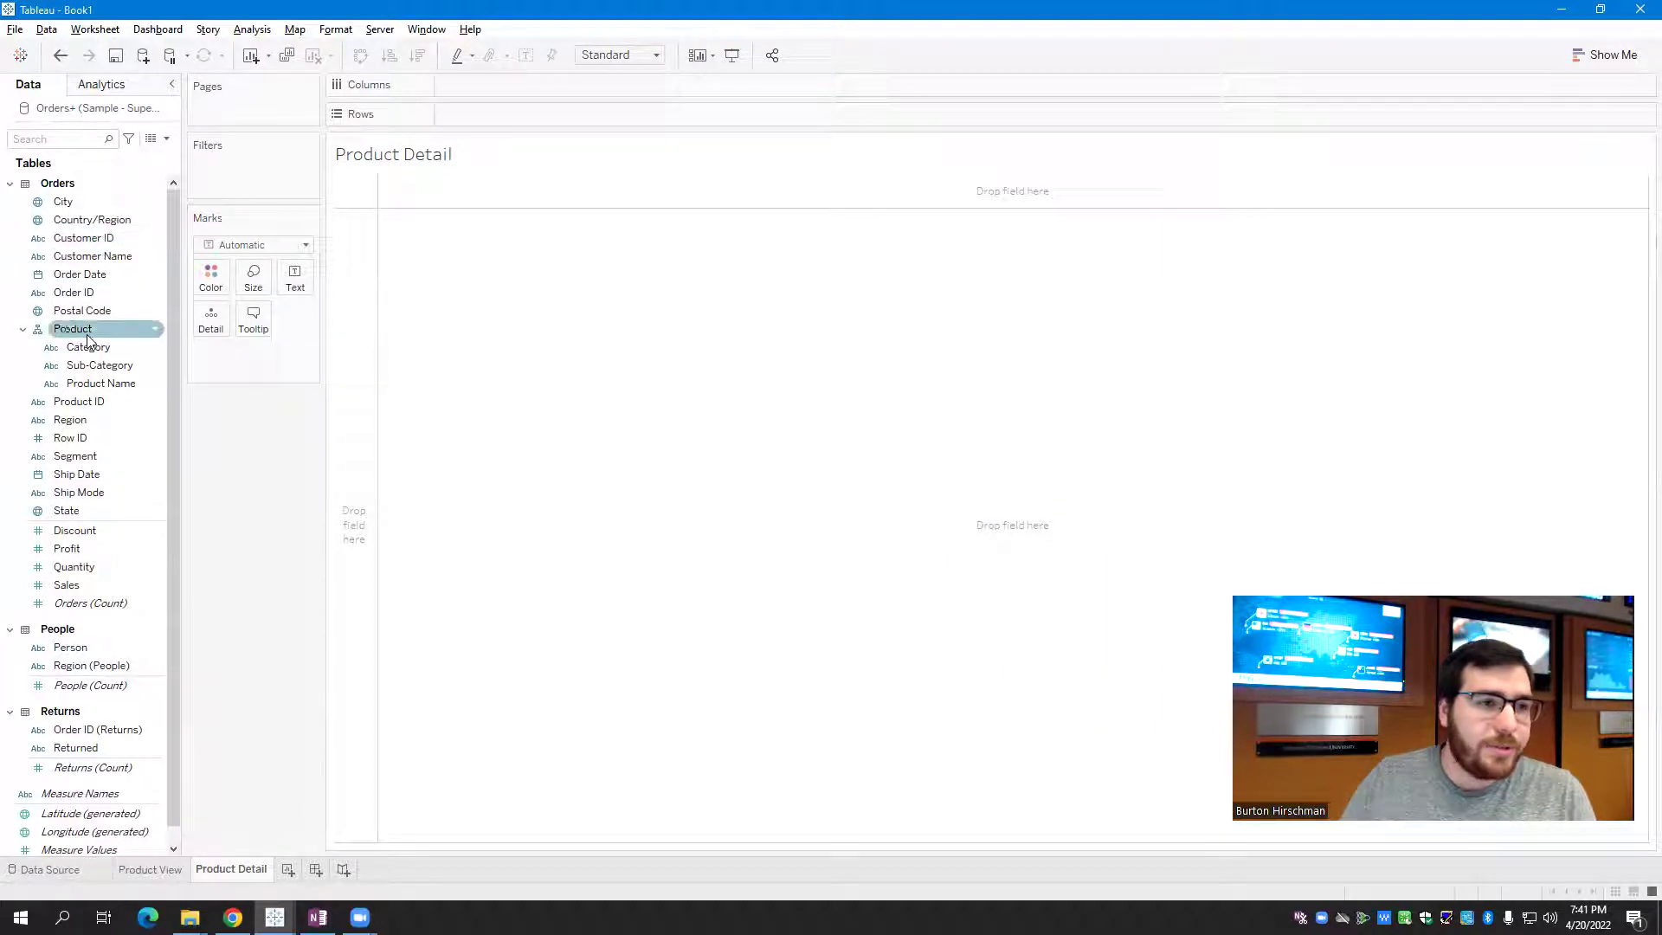
drag(80, 350, 559, 118)
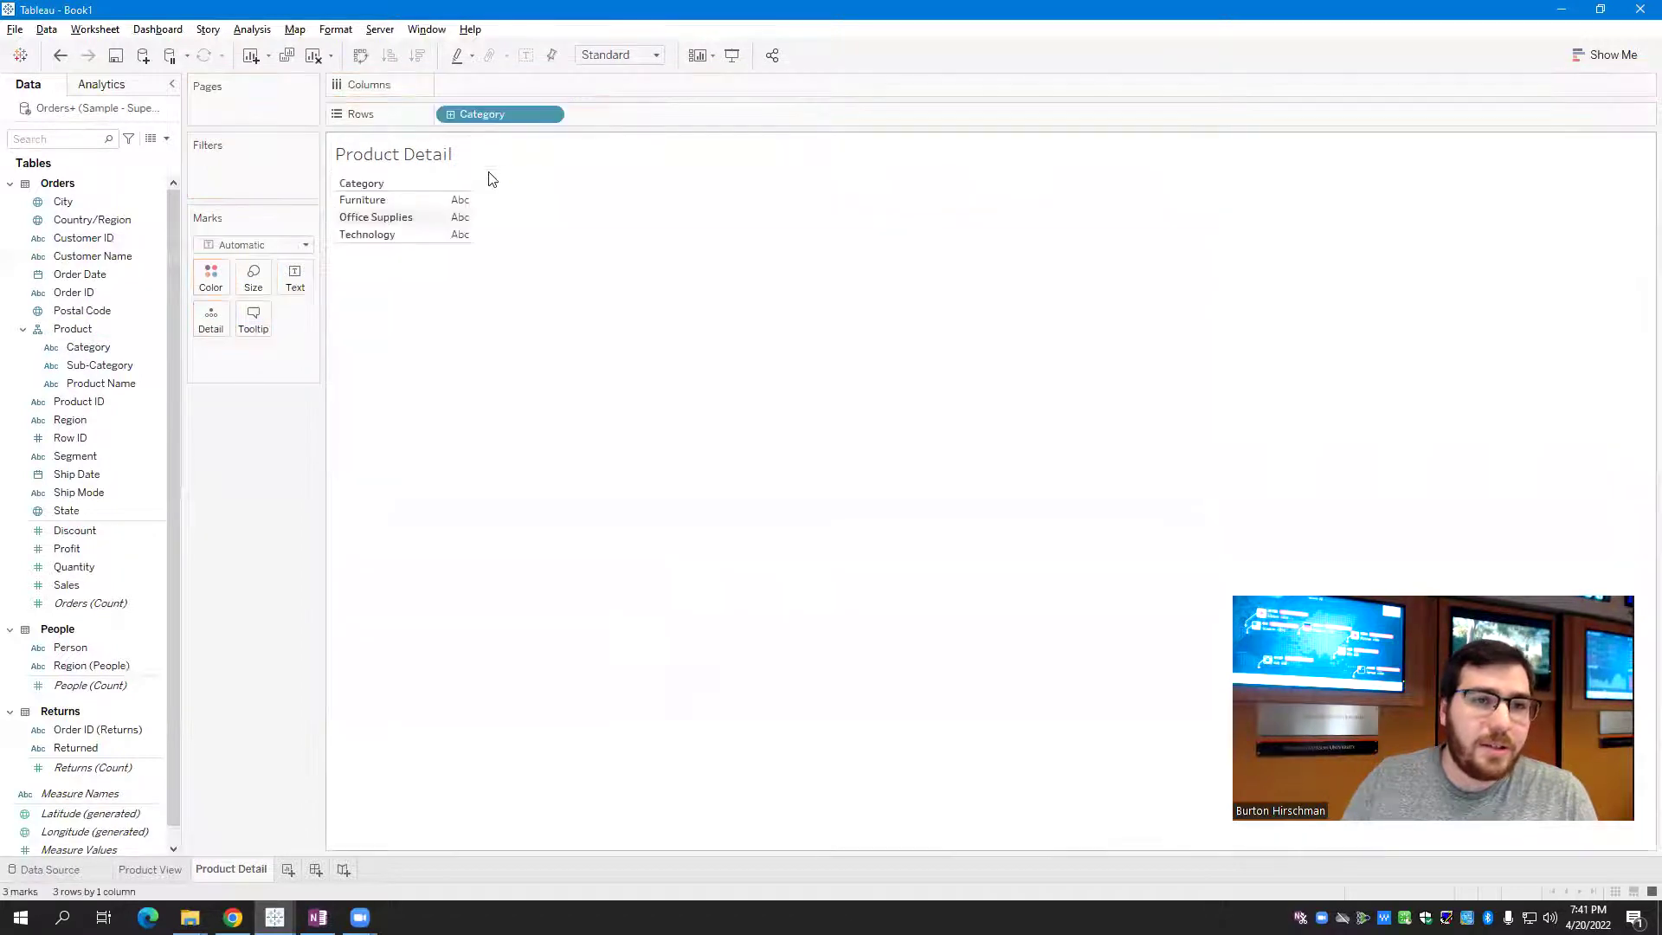
click(449, 115)
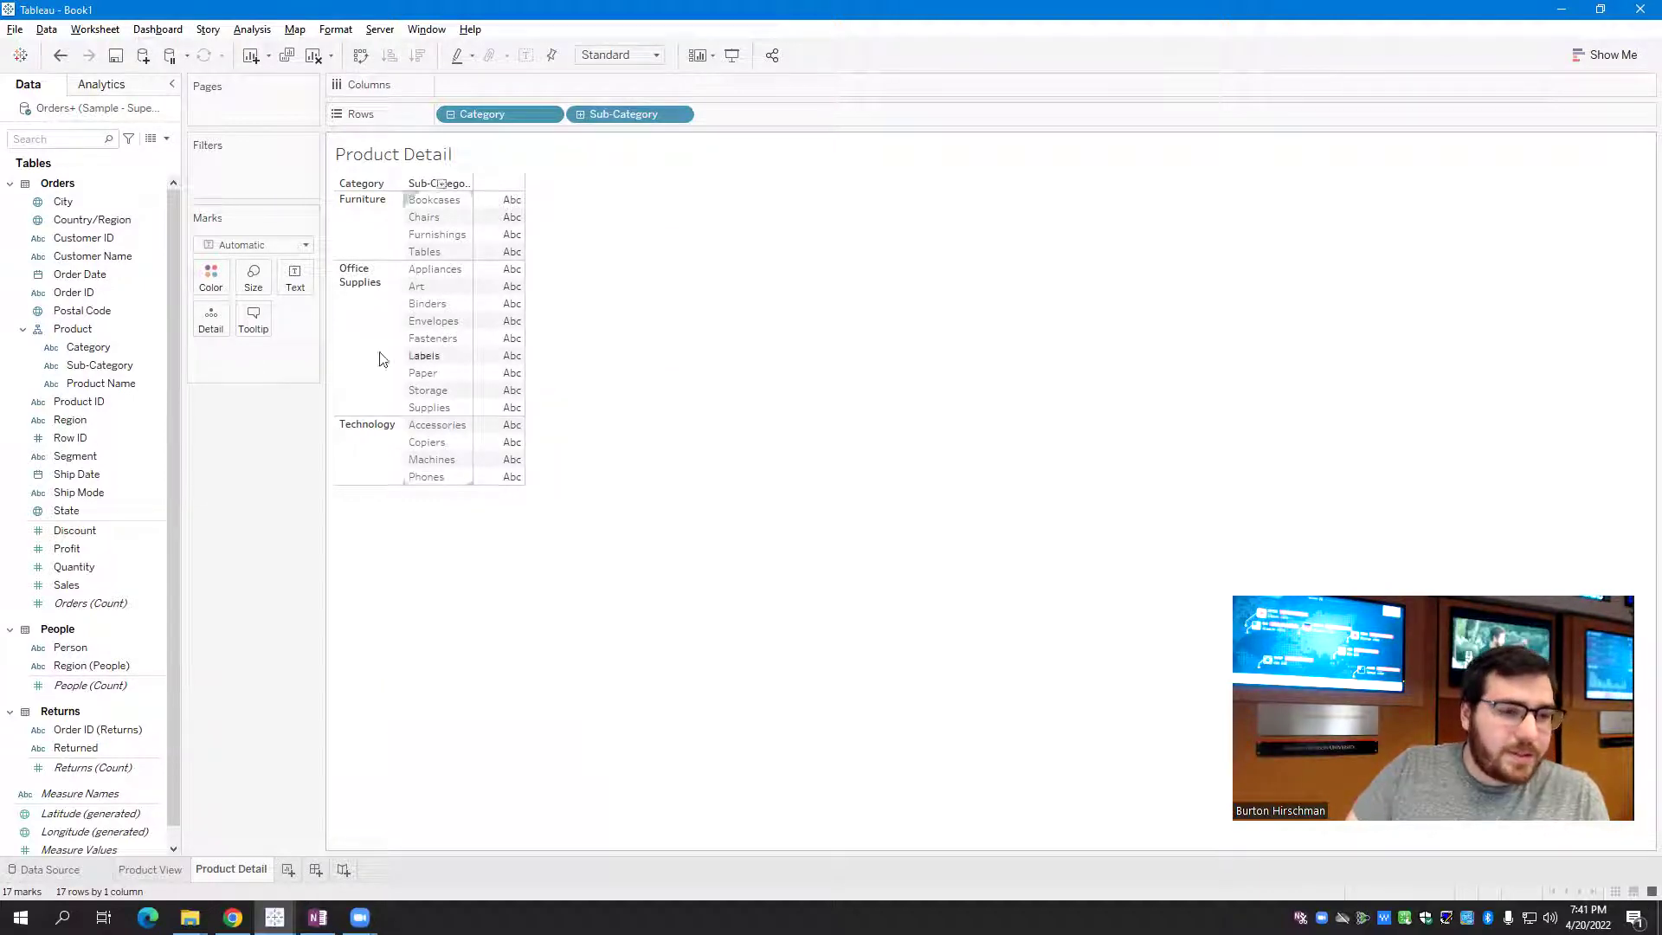
click(87, 294)
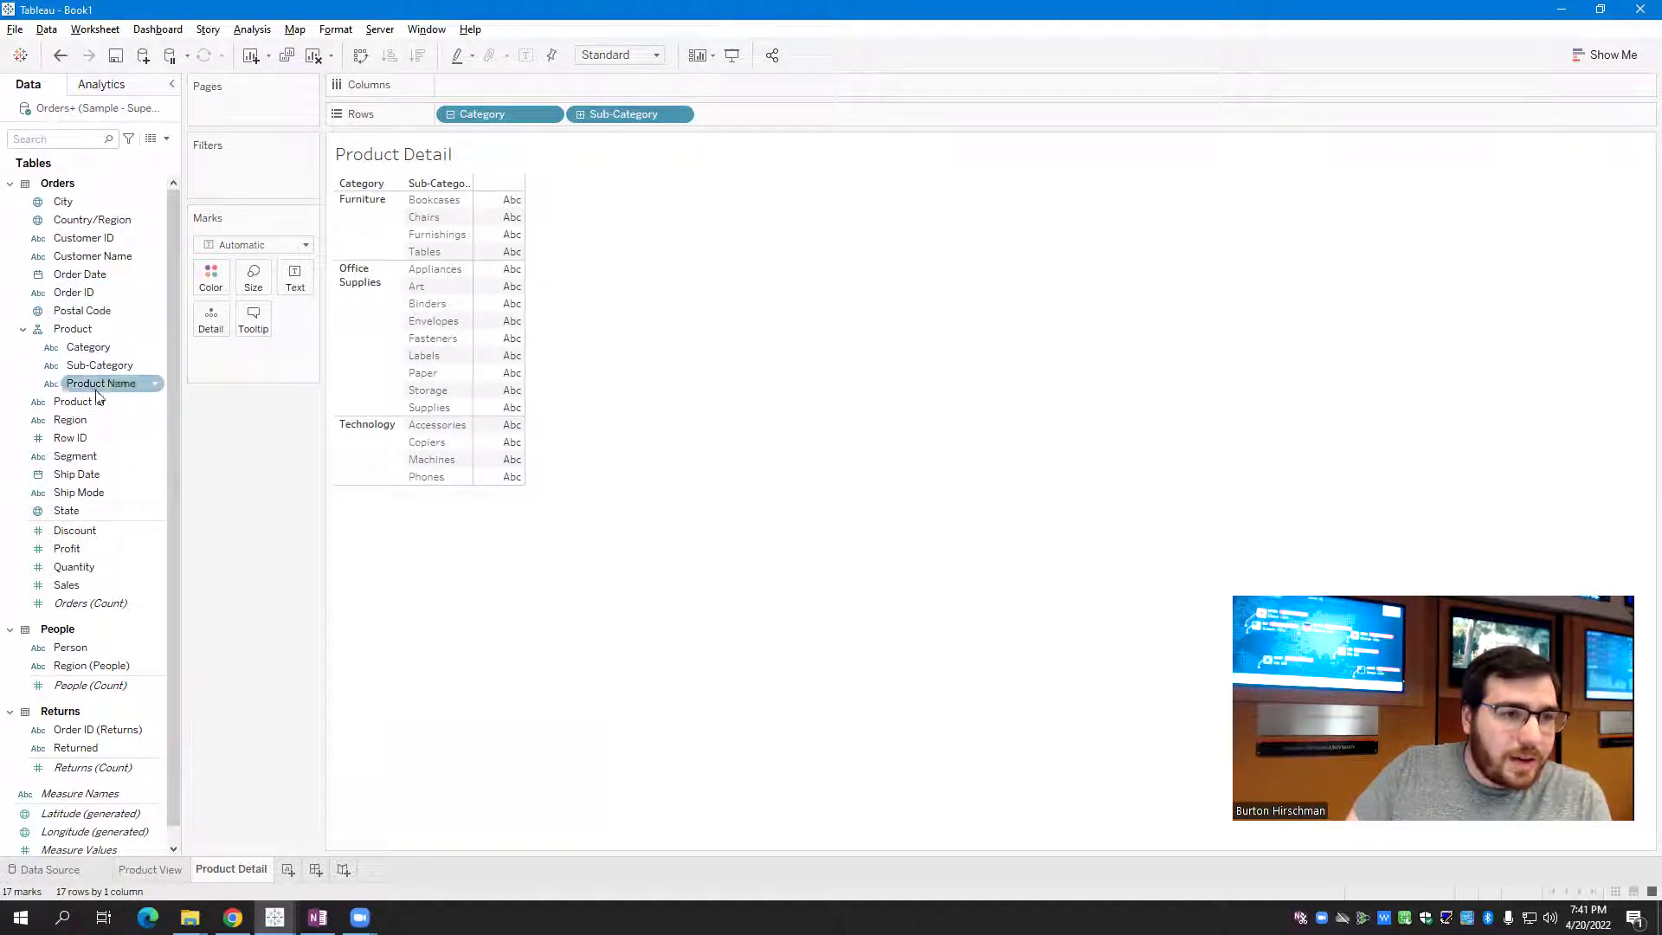
drag(87, 465, 567, 87)
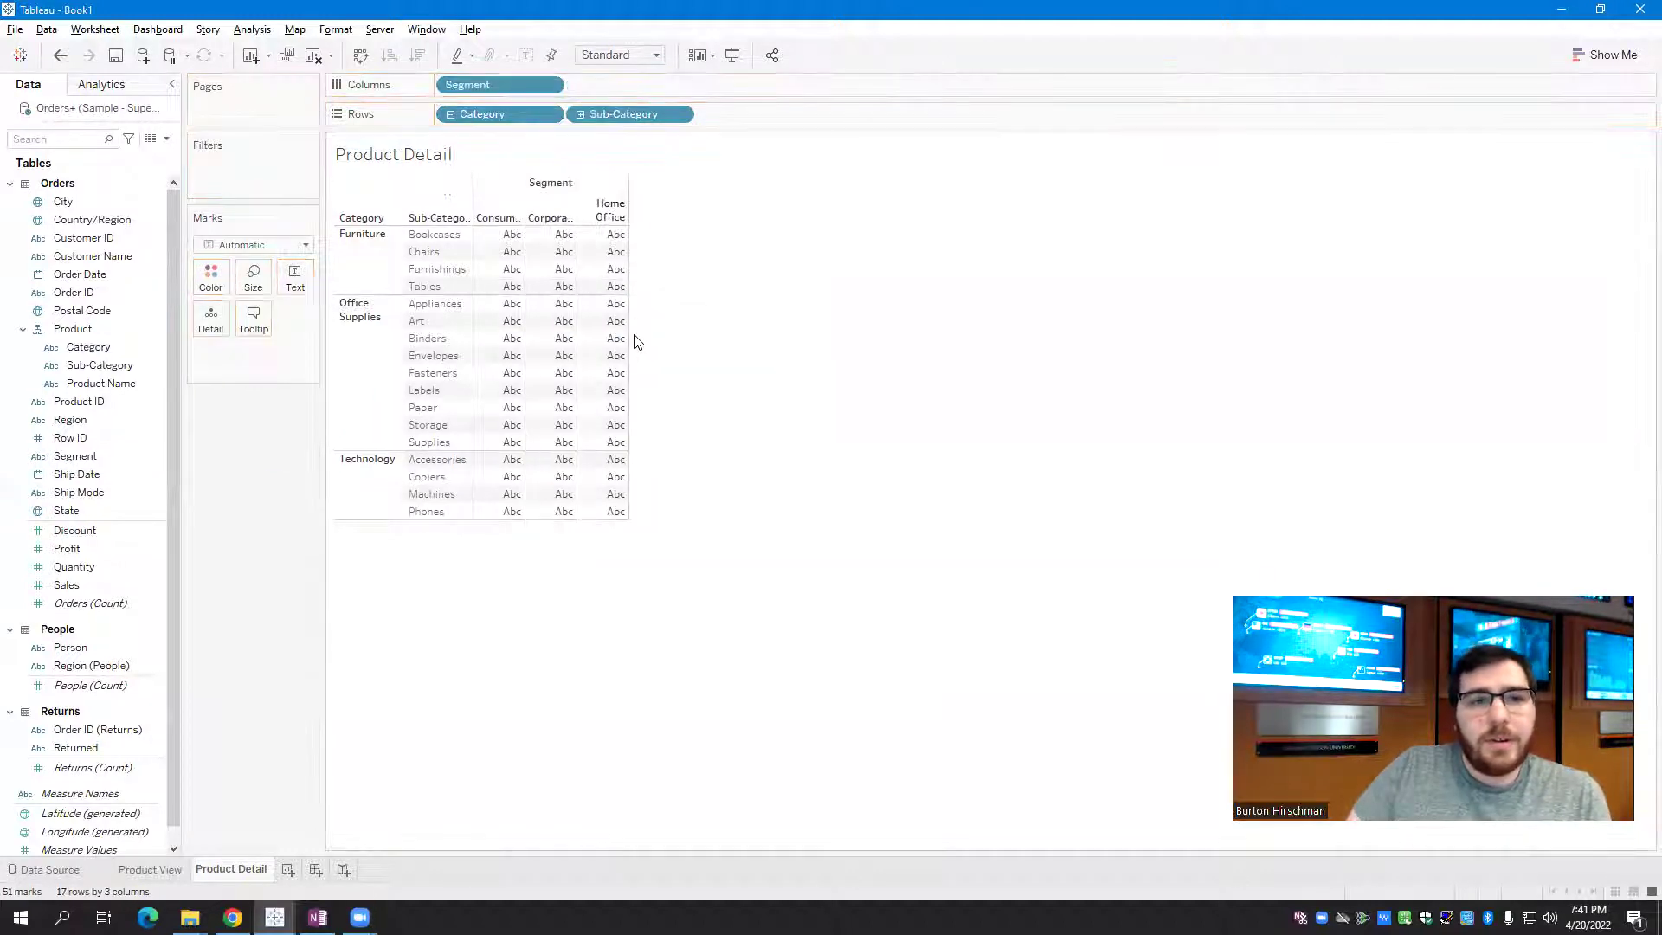
mouse_move(605, 270)
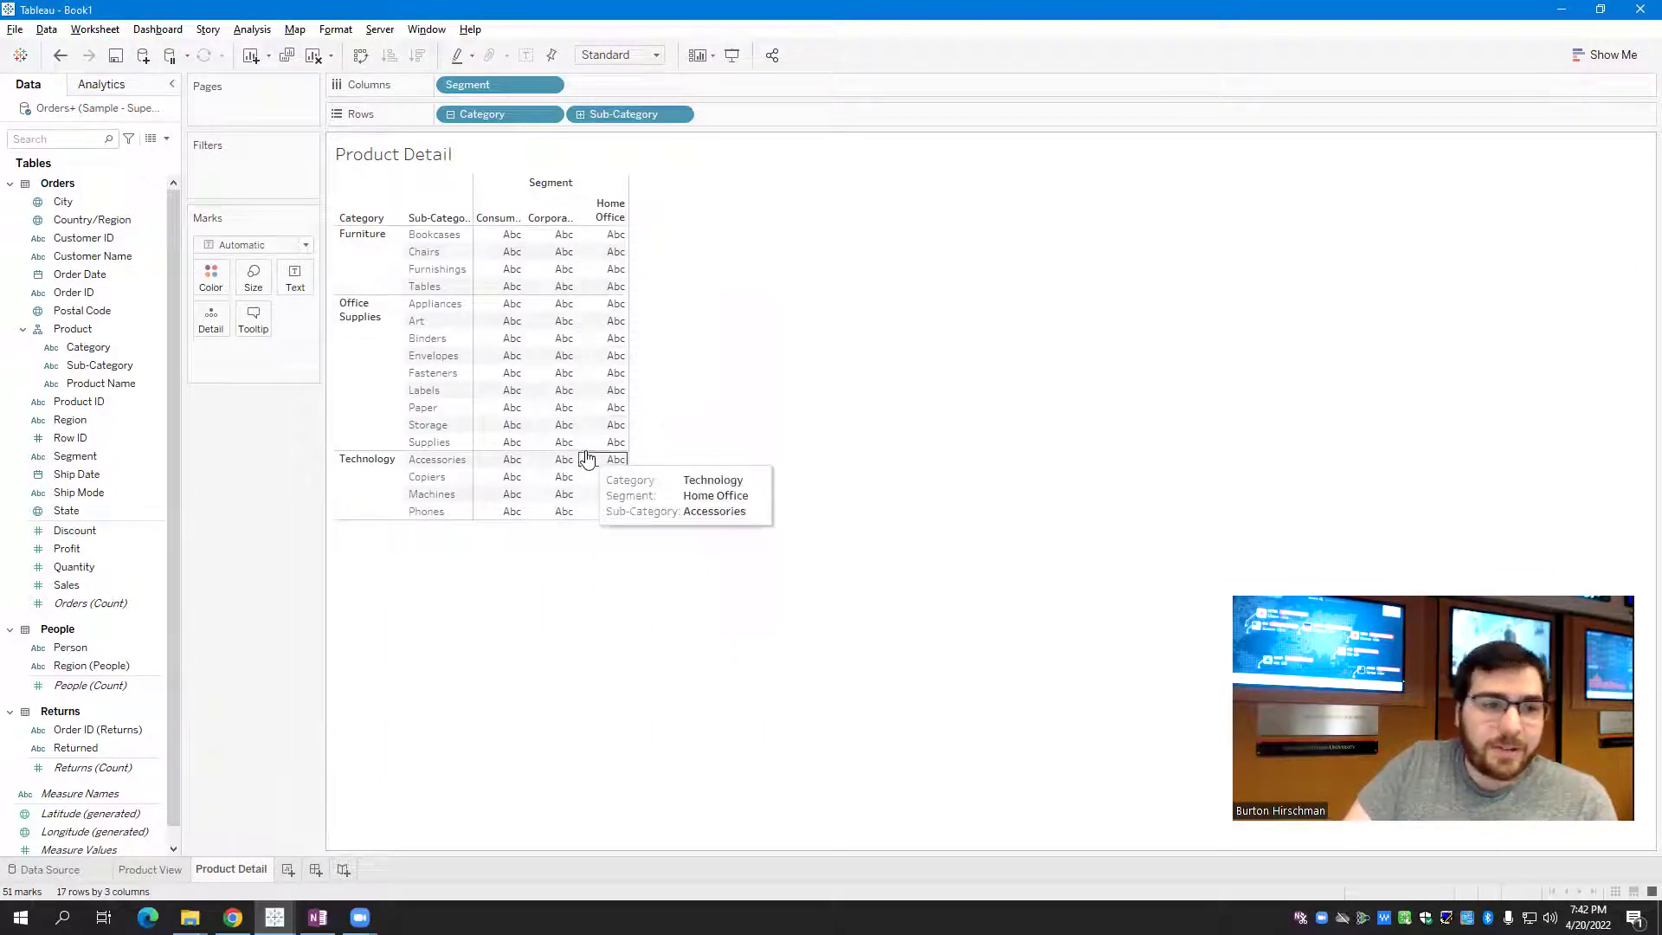
Show summed Sales in each cell, trying Circle marks before reverting the mark type to Automatic
drag(106, 587, 547, 406)
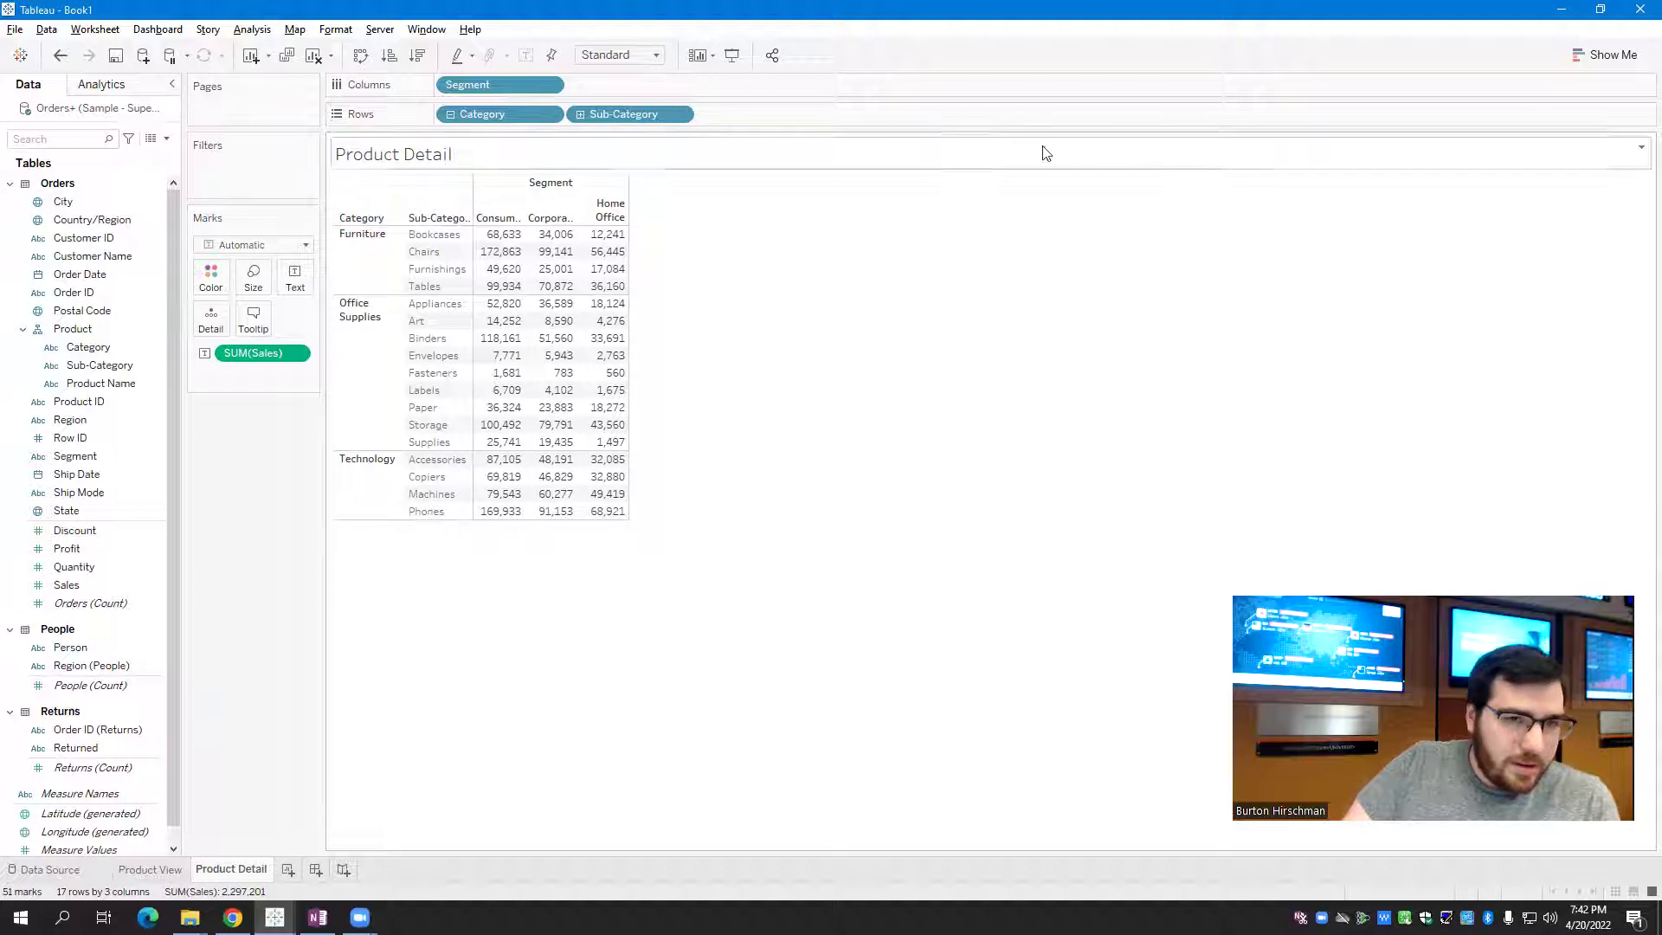
click(304, 252)
click(252, 364)
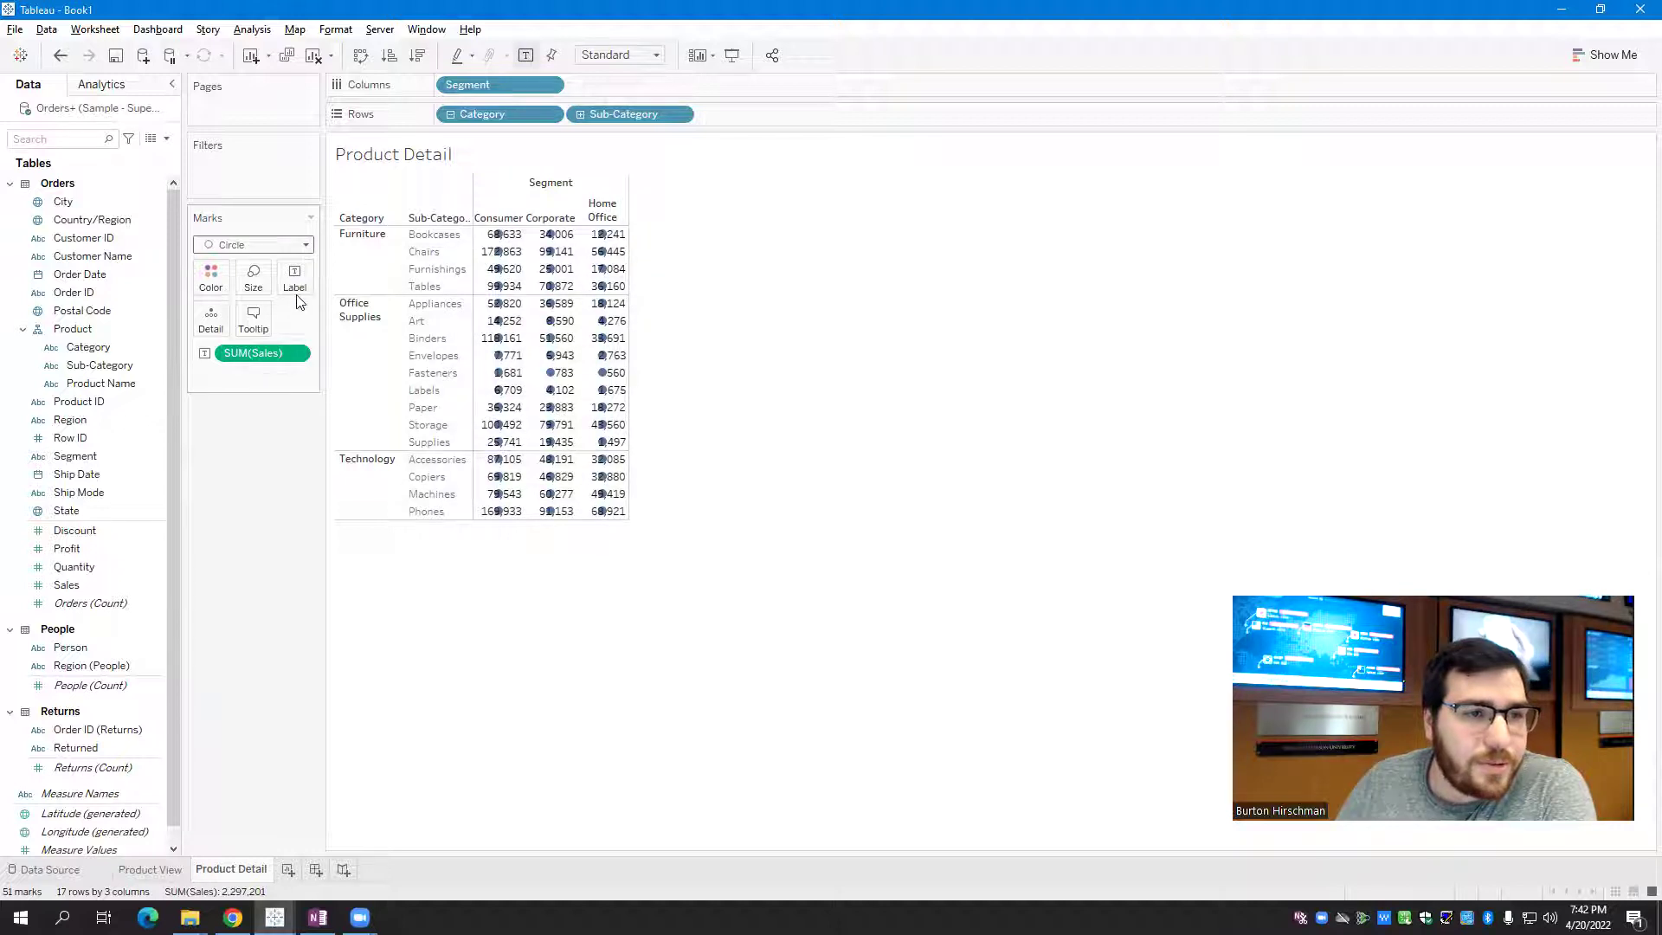
click(302, 246)
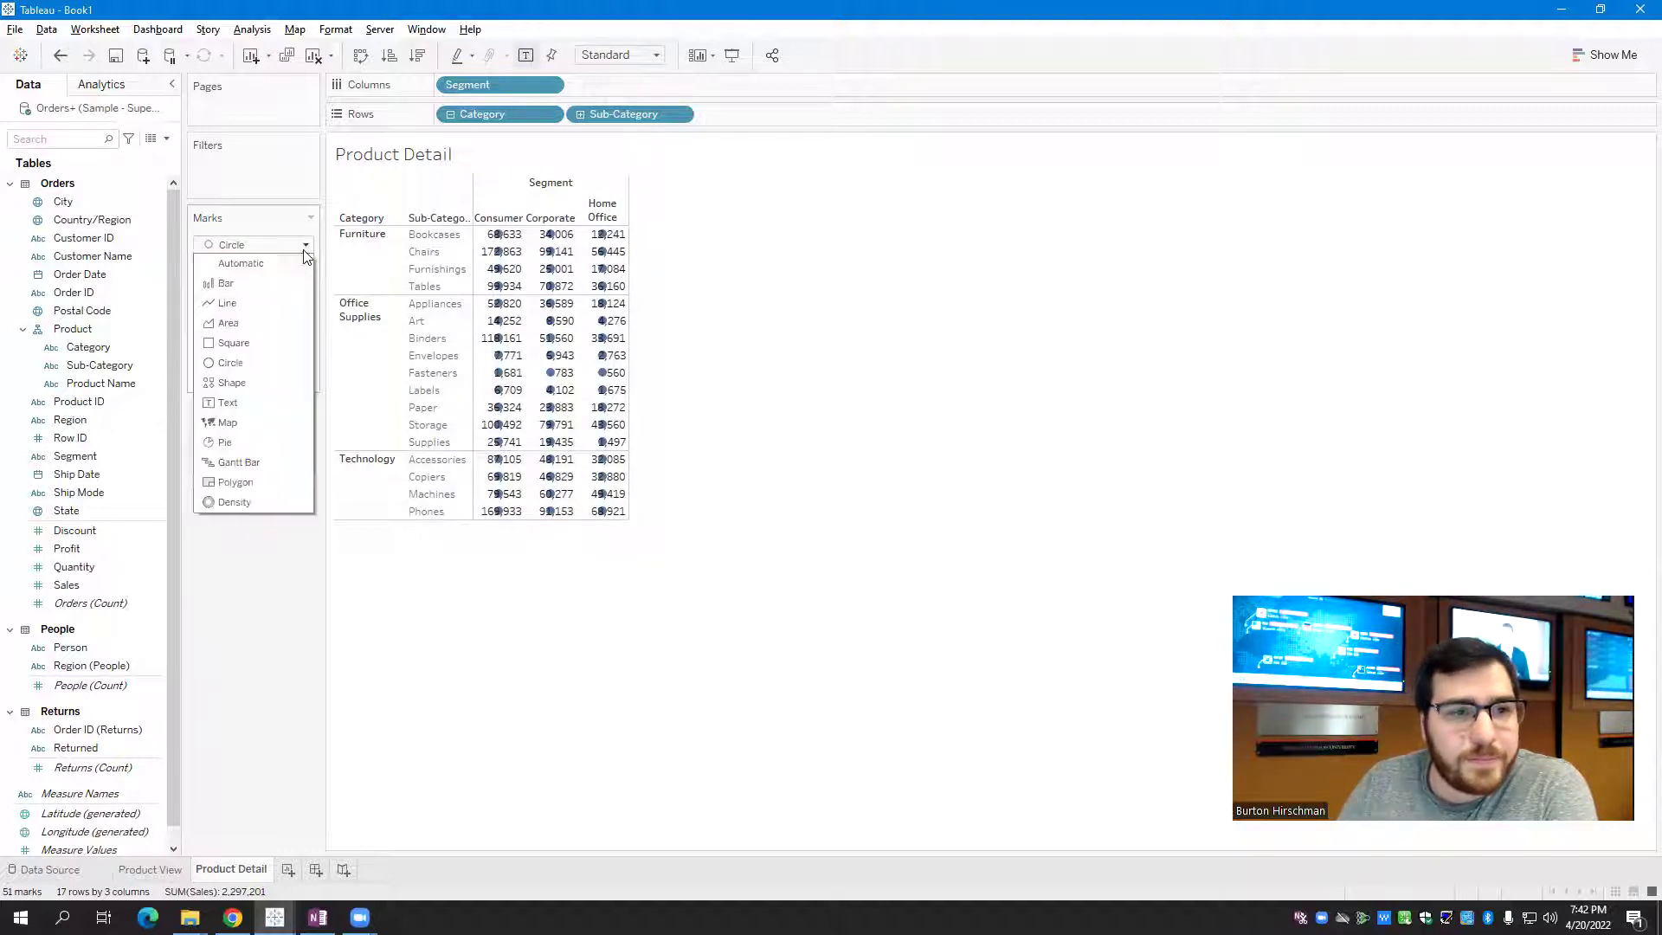
click(260, 262)
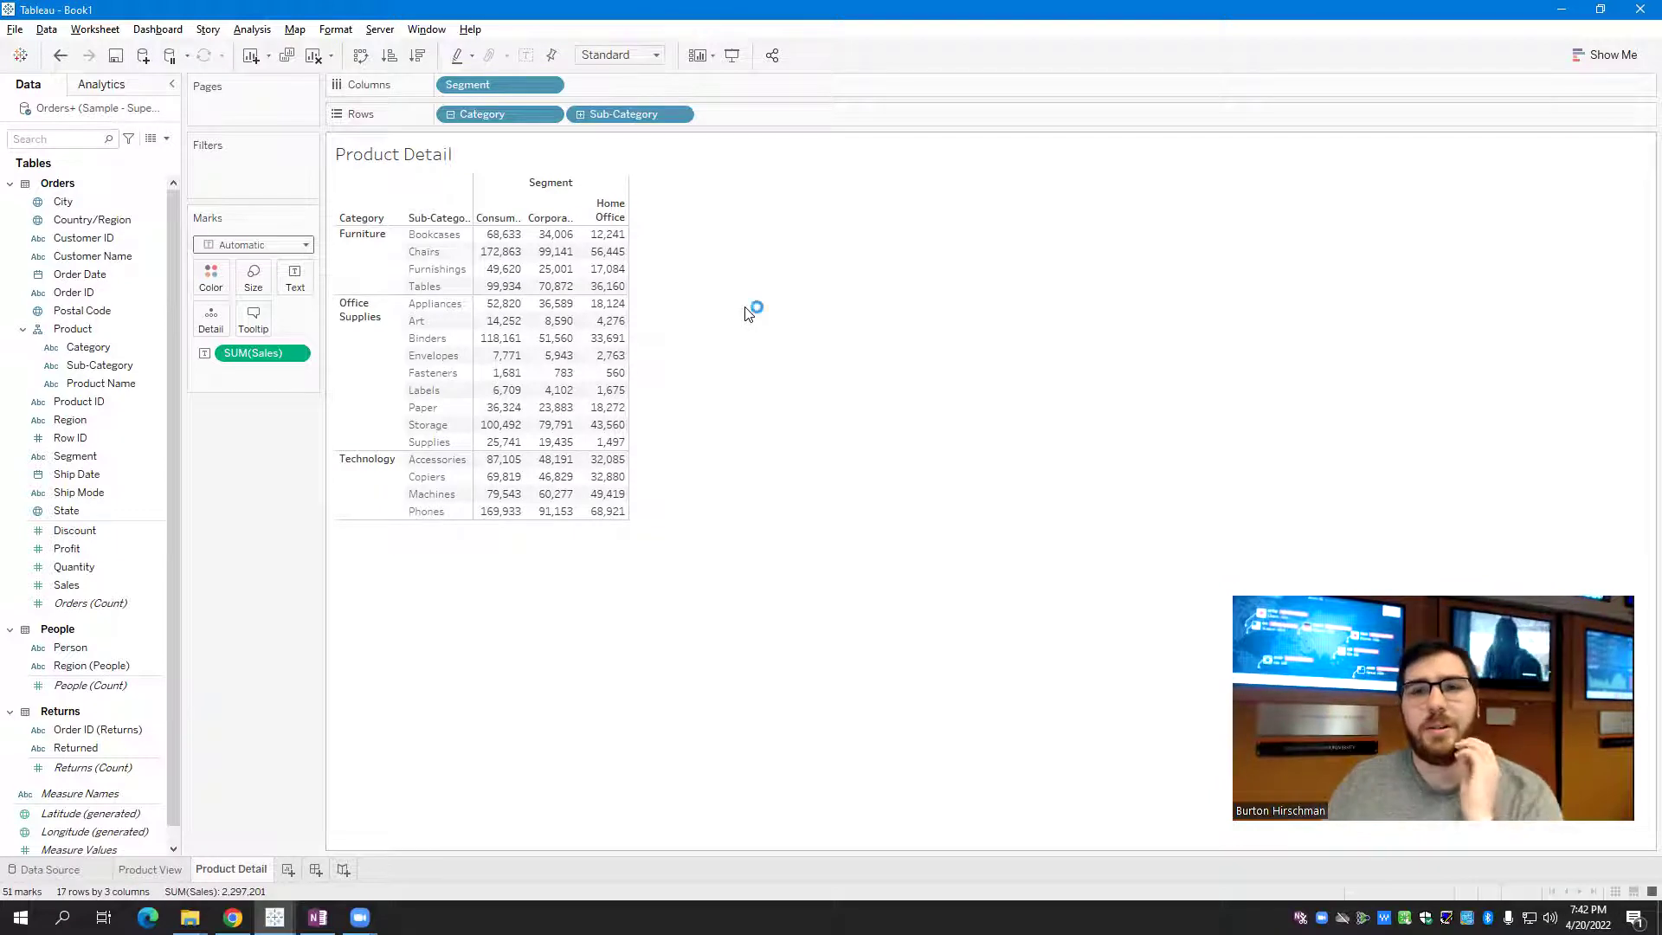
click(1610, 54)
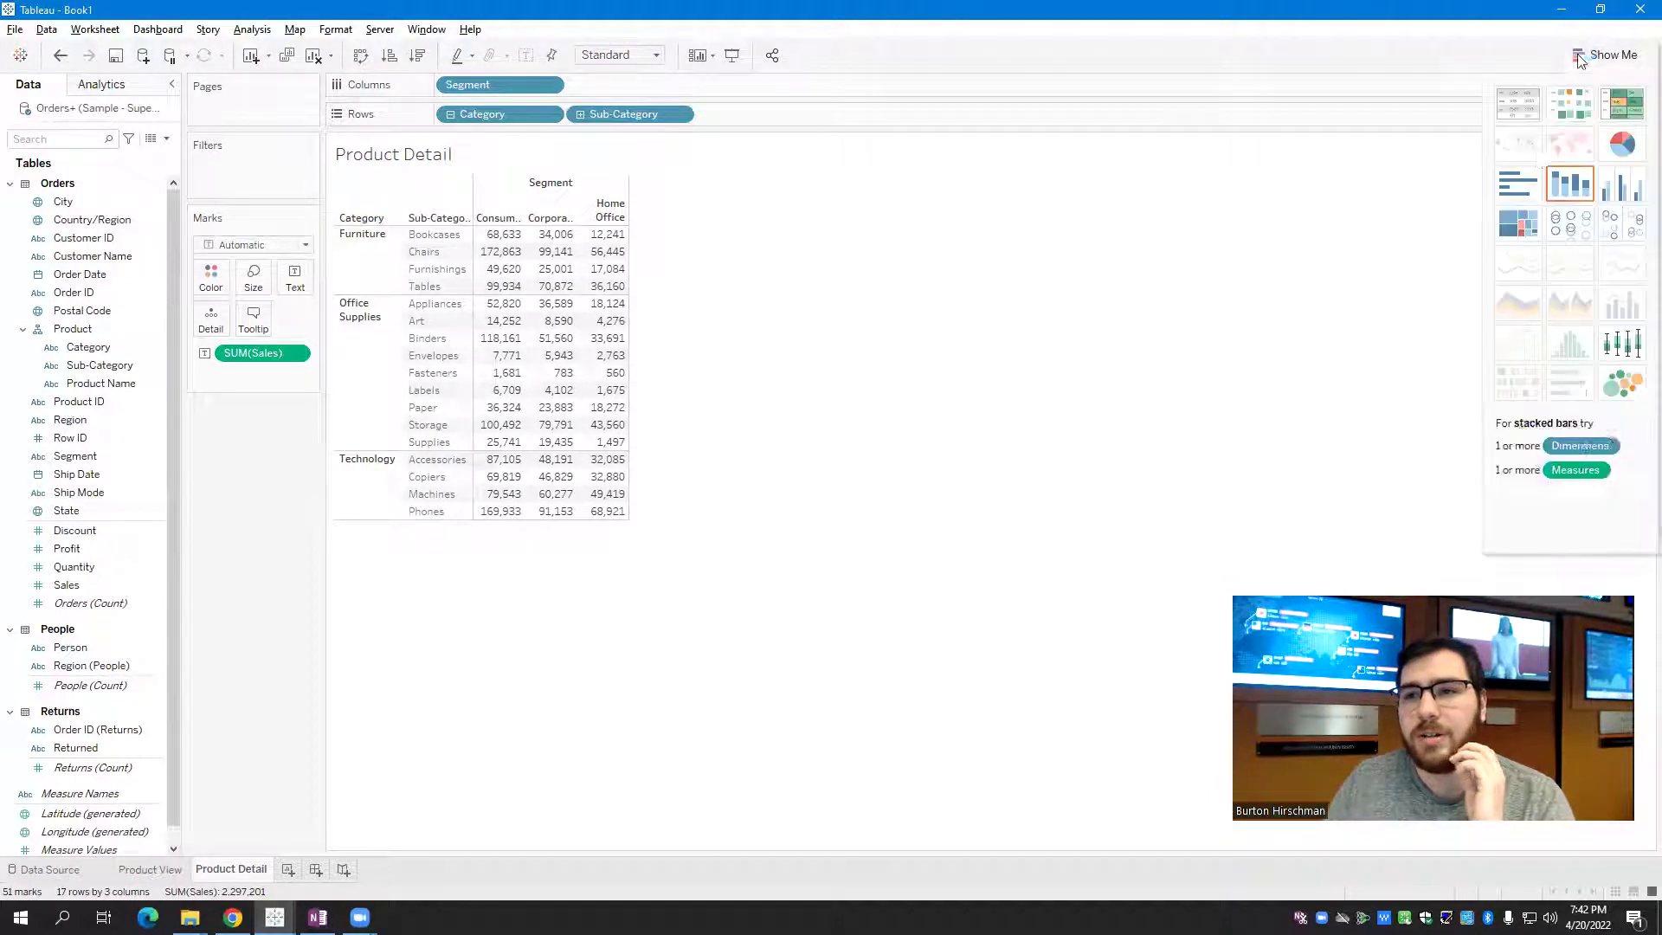
click(1528, 186)
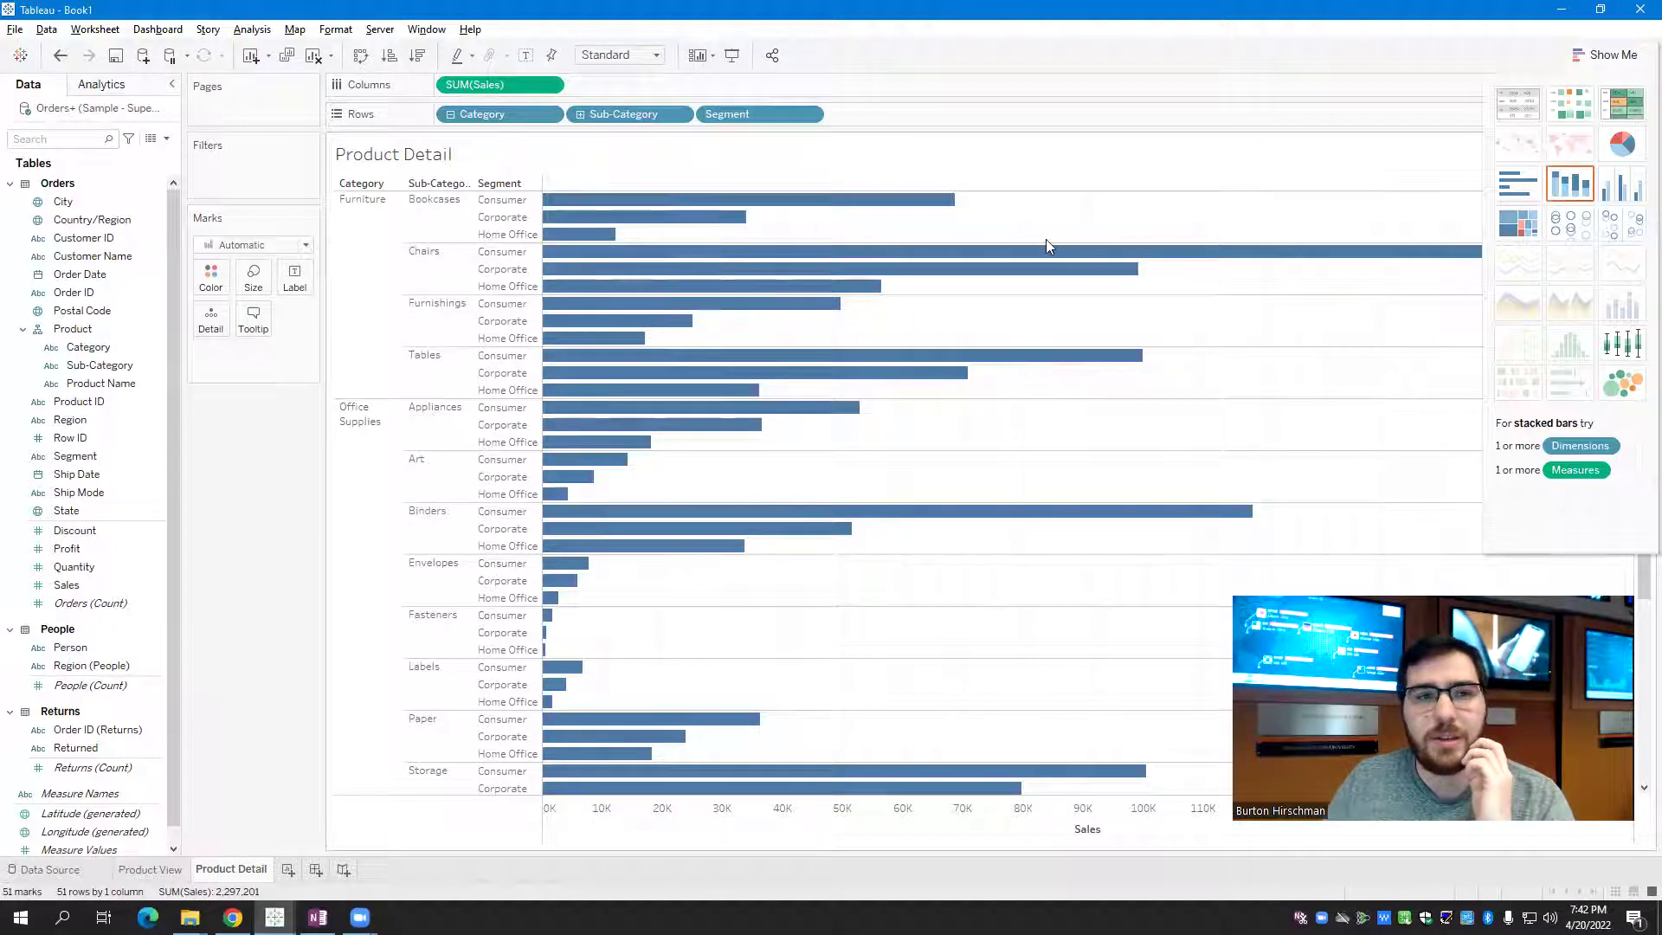
drag(723, 116, 722, 82)
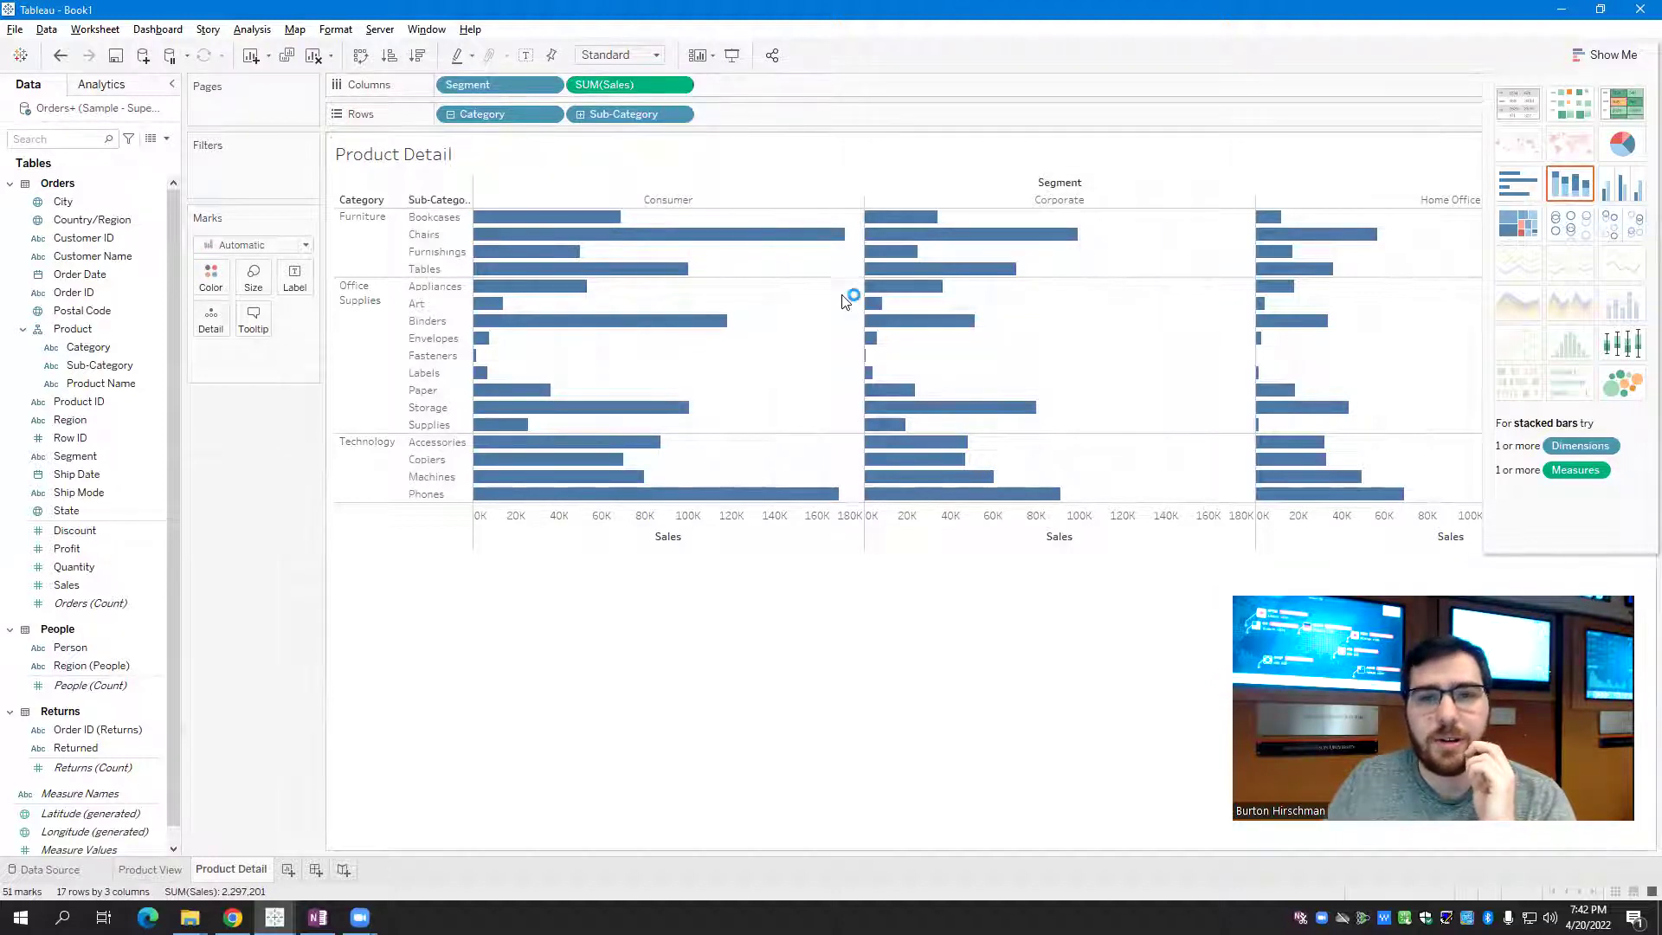
drag(485, 84, 745, 113)
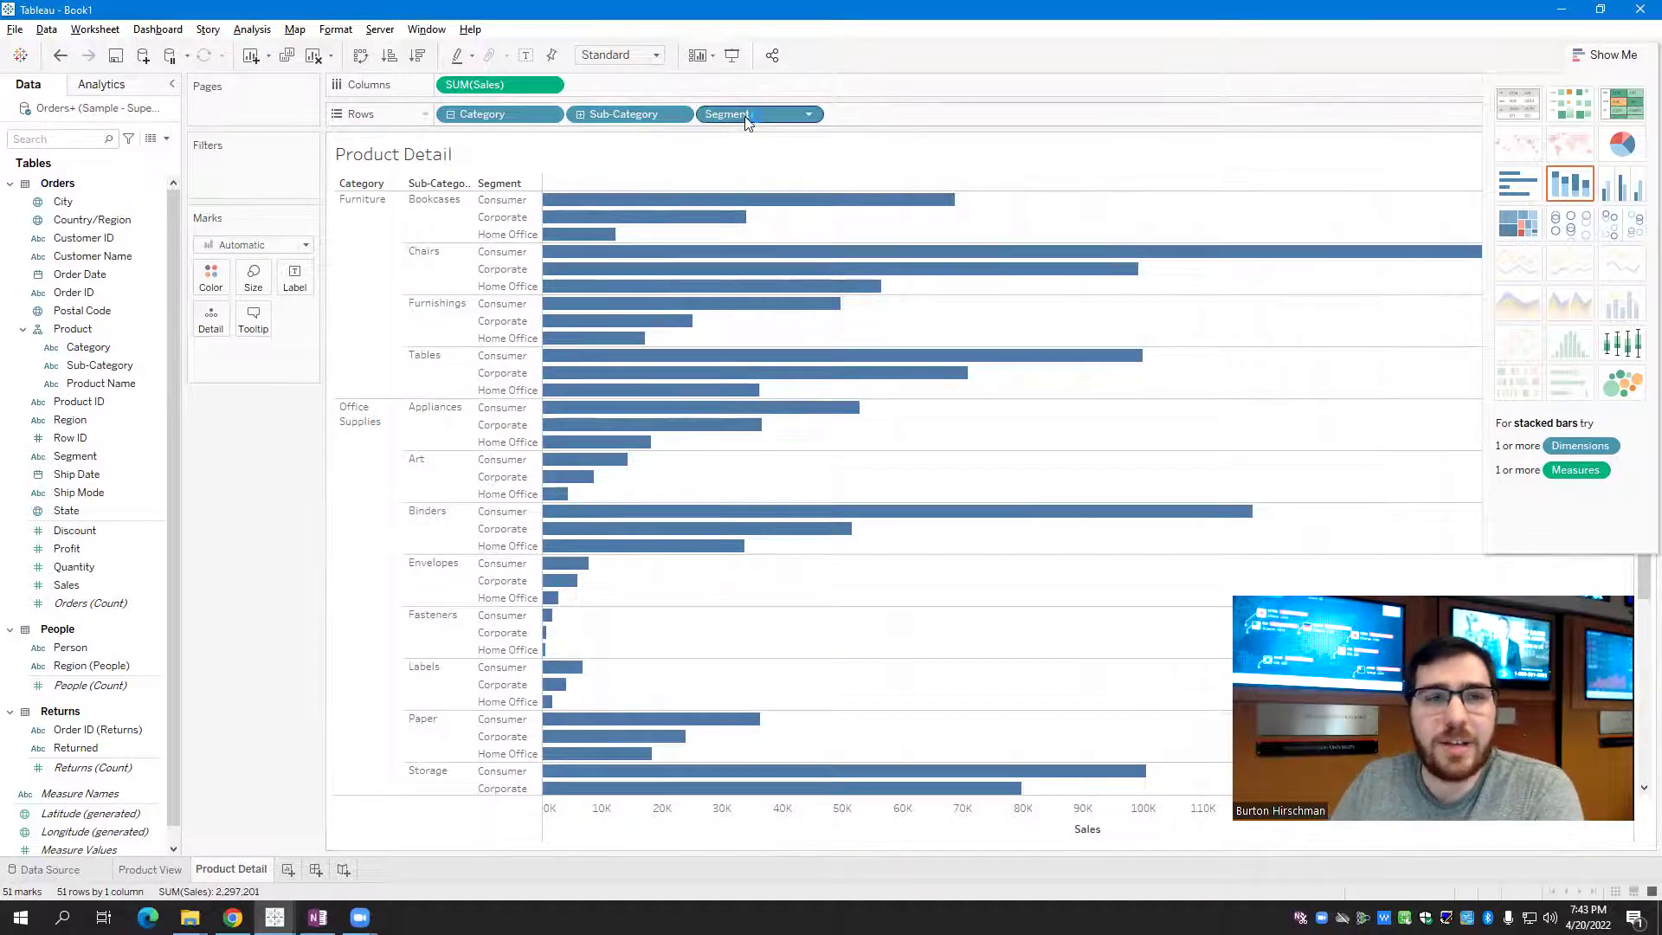
drag(760, 114, 440, 88)
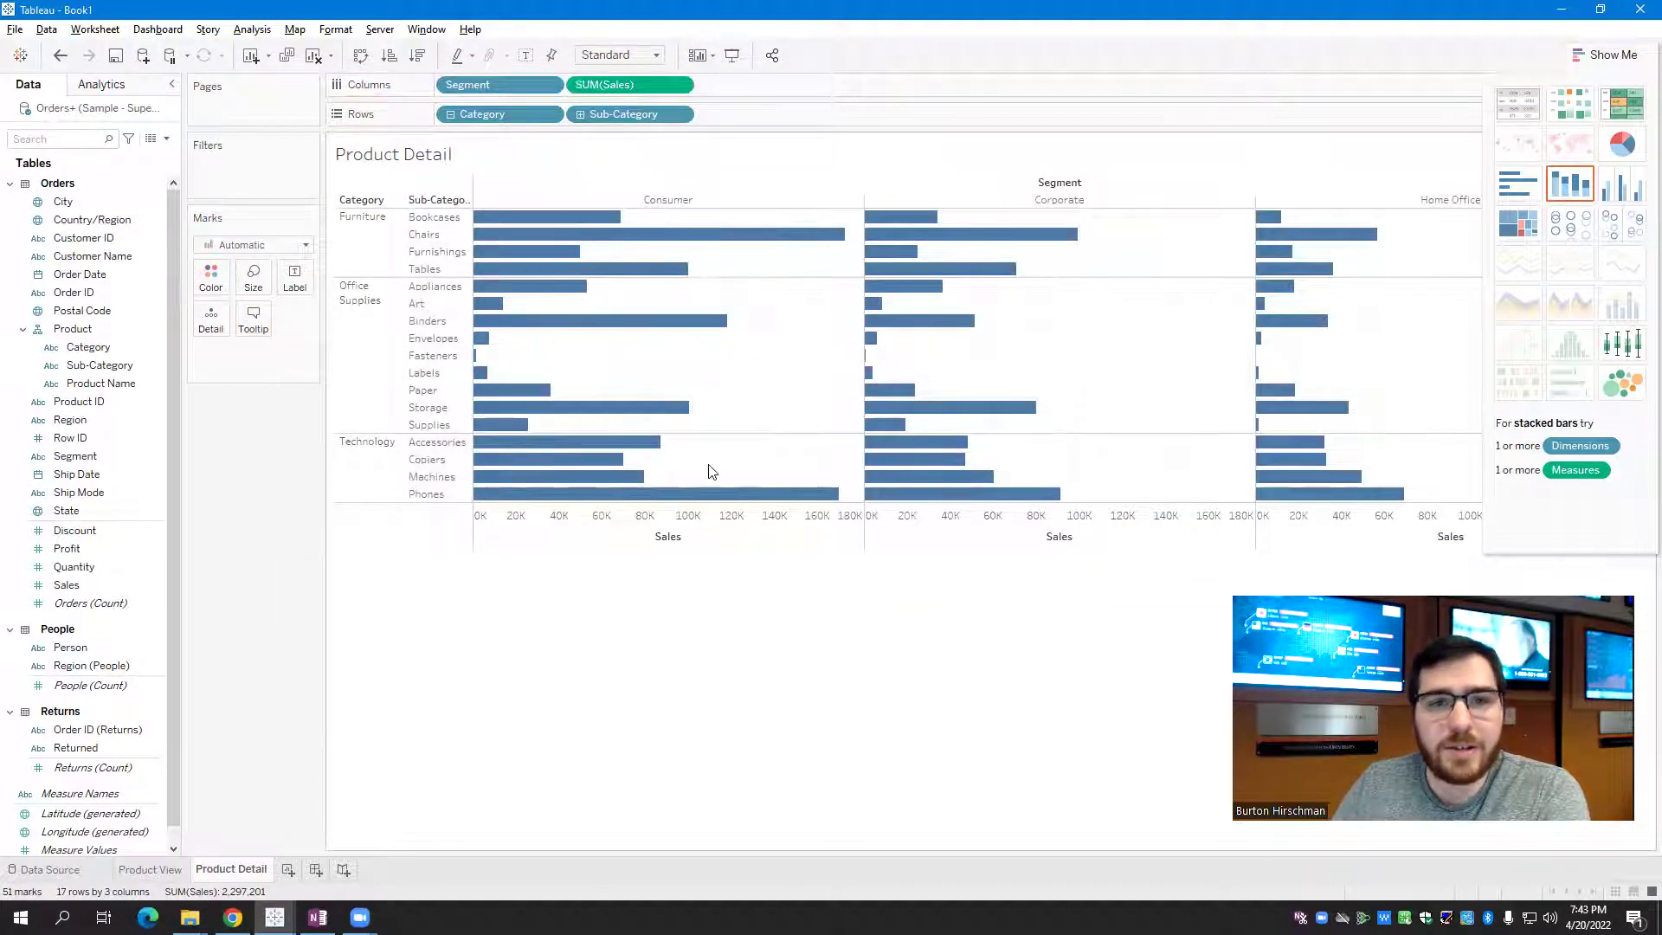
click(1608, 55)
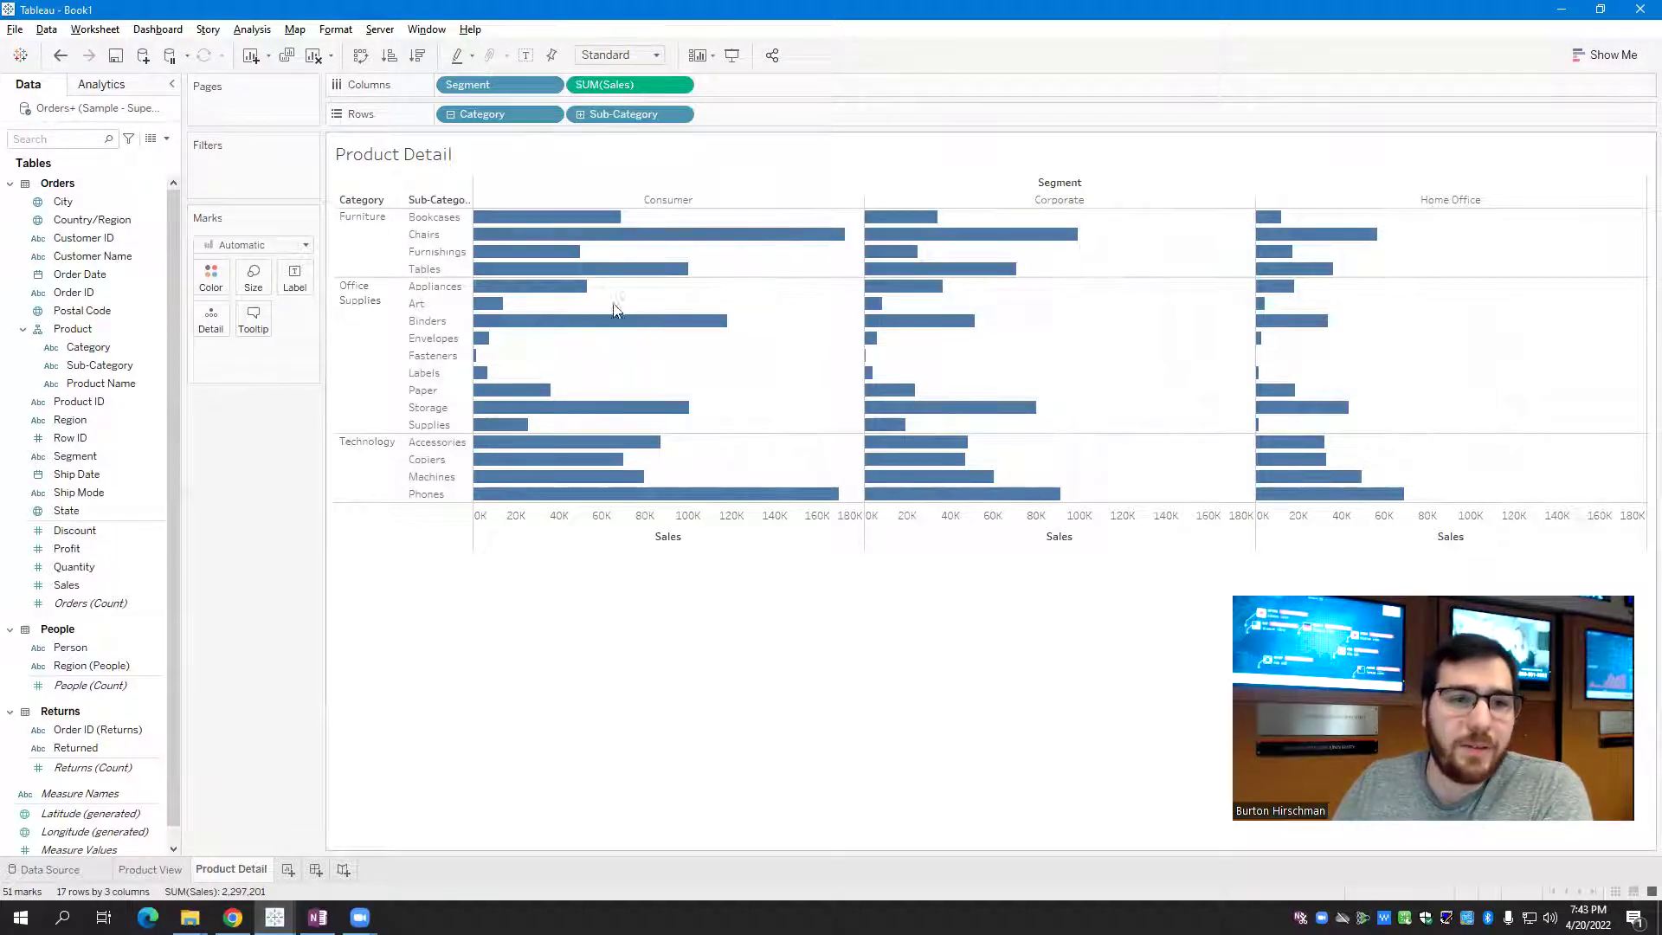
mouse_move(612, 219)
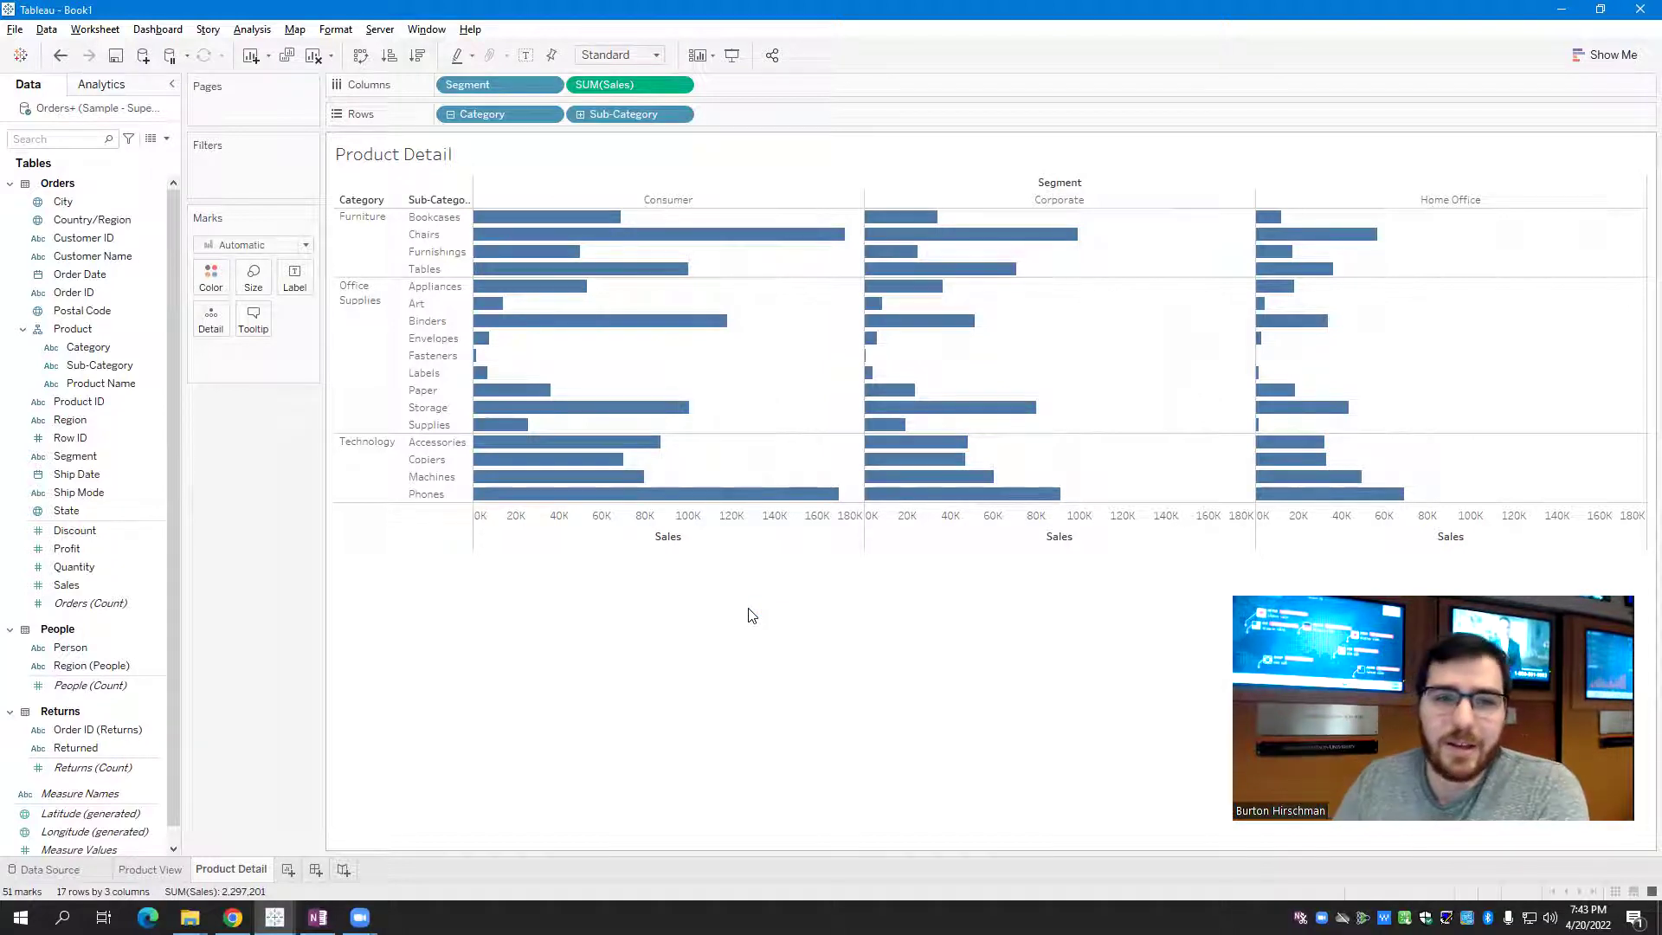
mouse_move(828, 244)
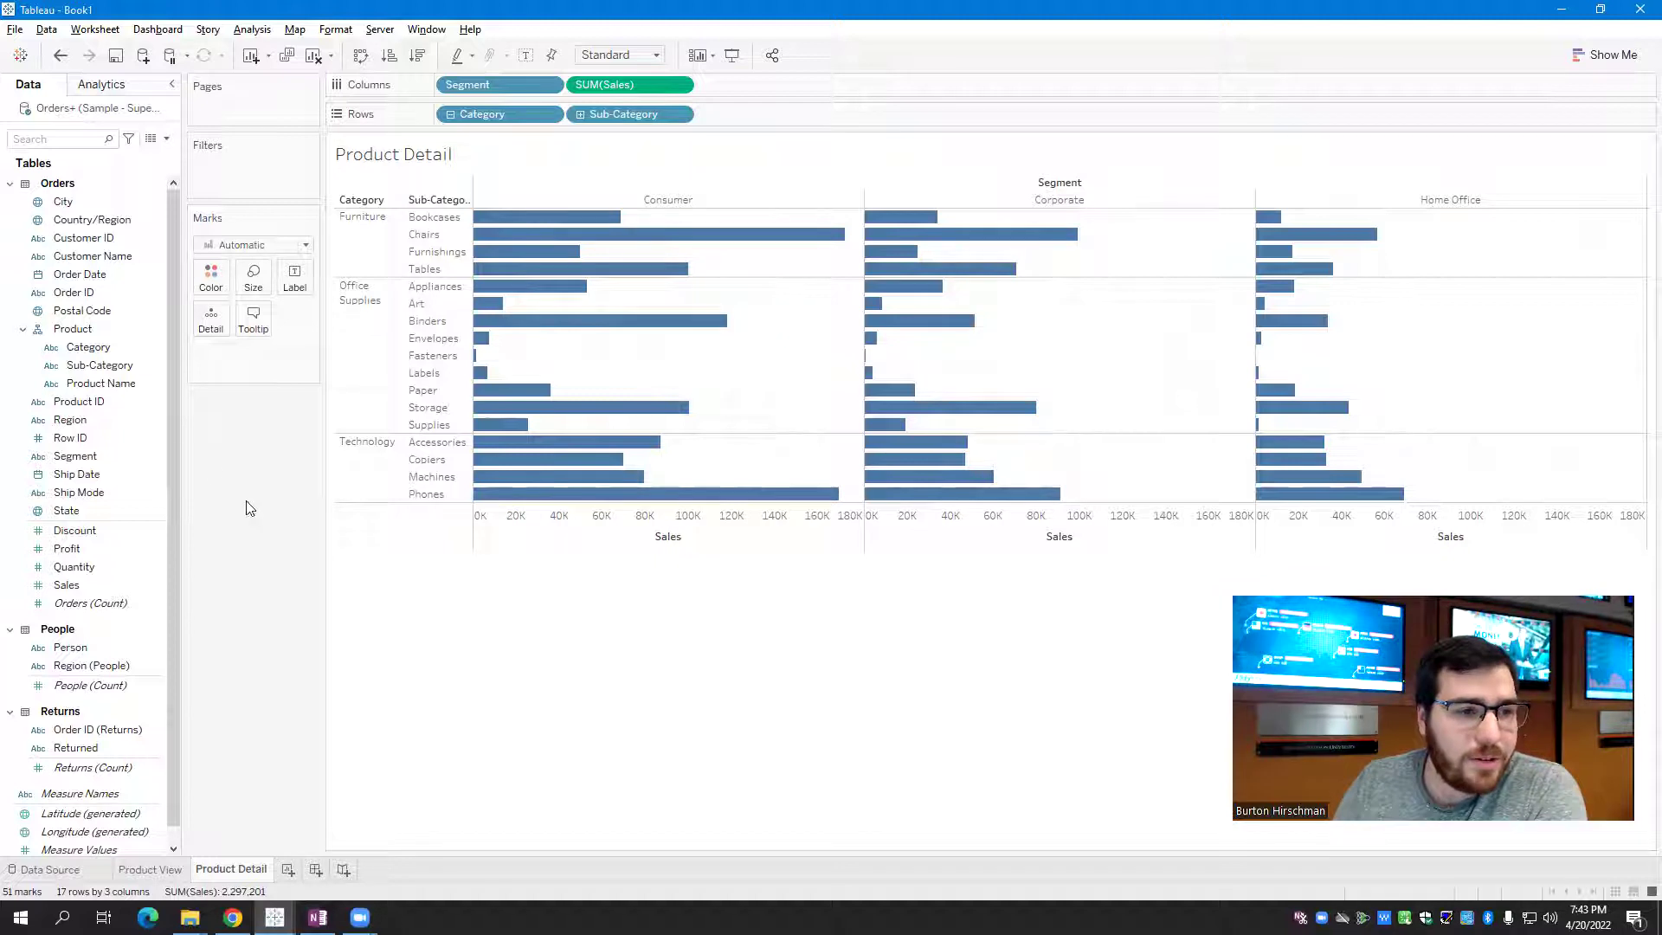
Add Product Name to Detail, splitting the Sales bars into 4,253 product marks
click(139, 388)
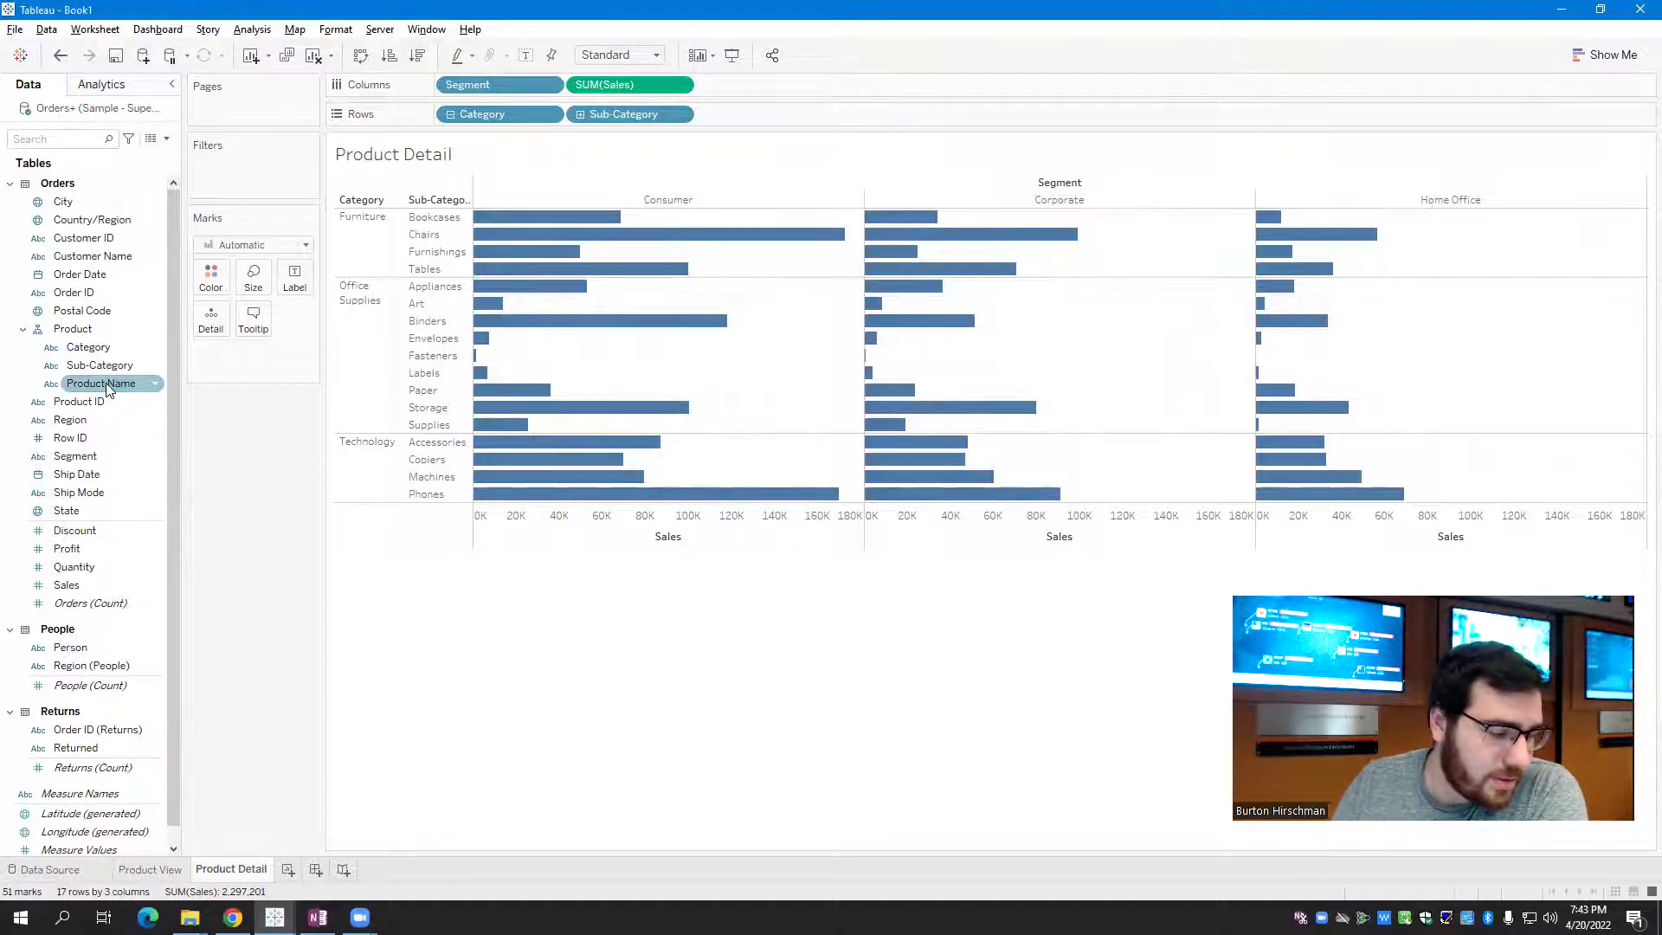
drag(106, 383, 206, 334)
mouse_move(526, 327)
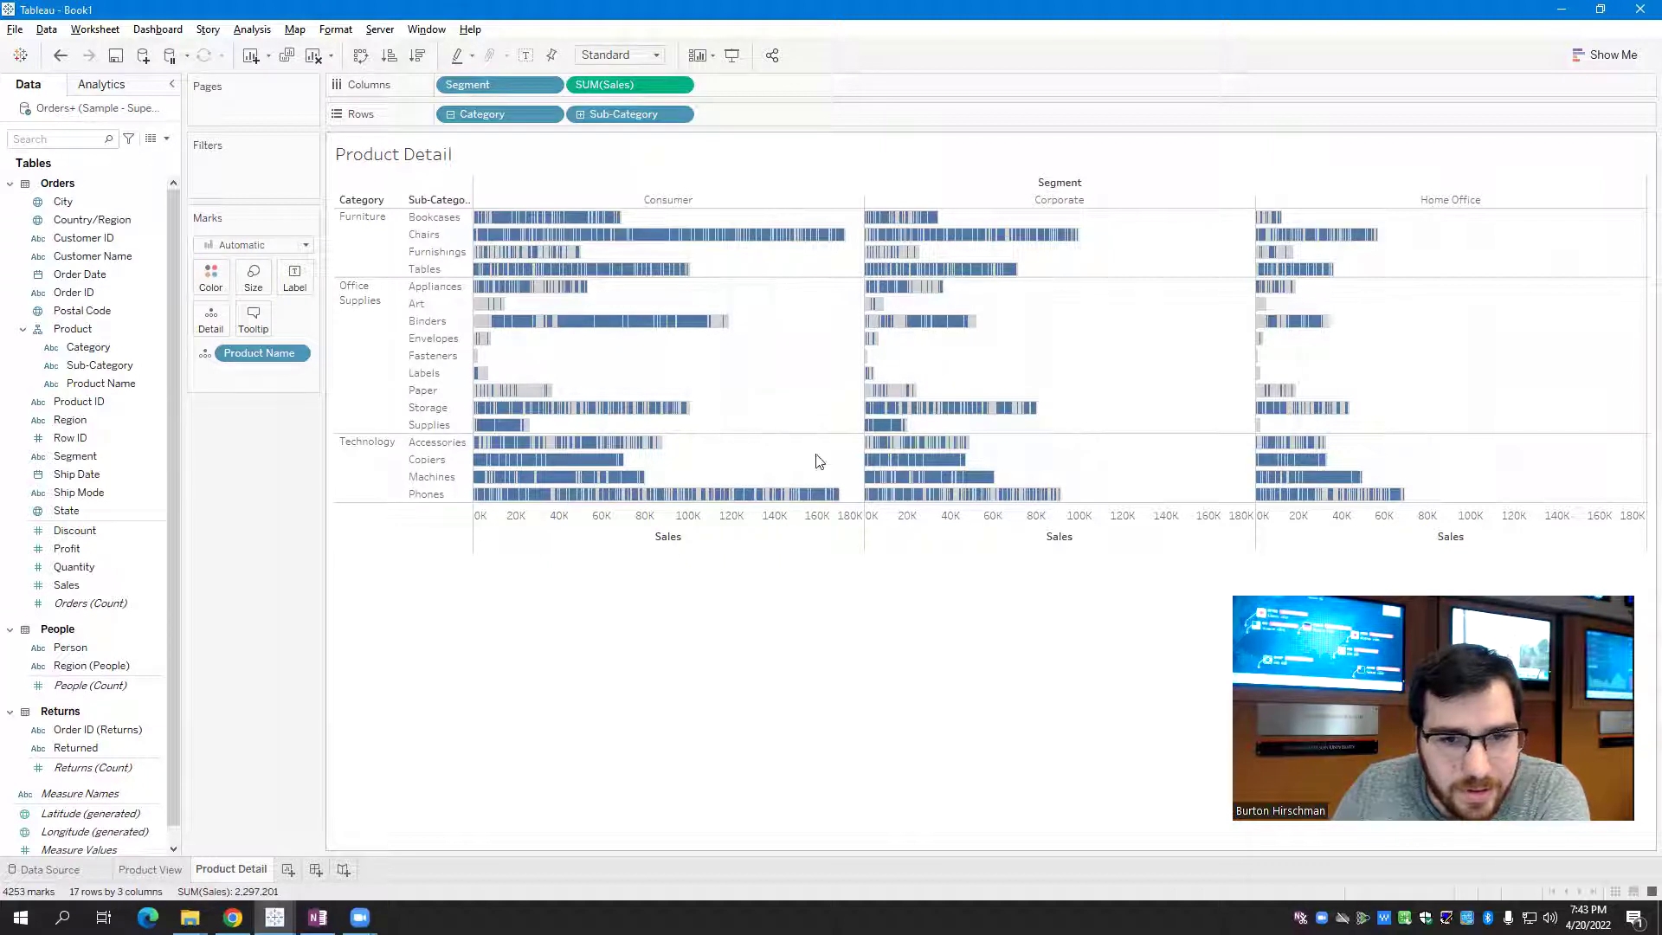
mouse_move(836, 497)
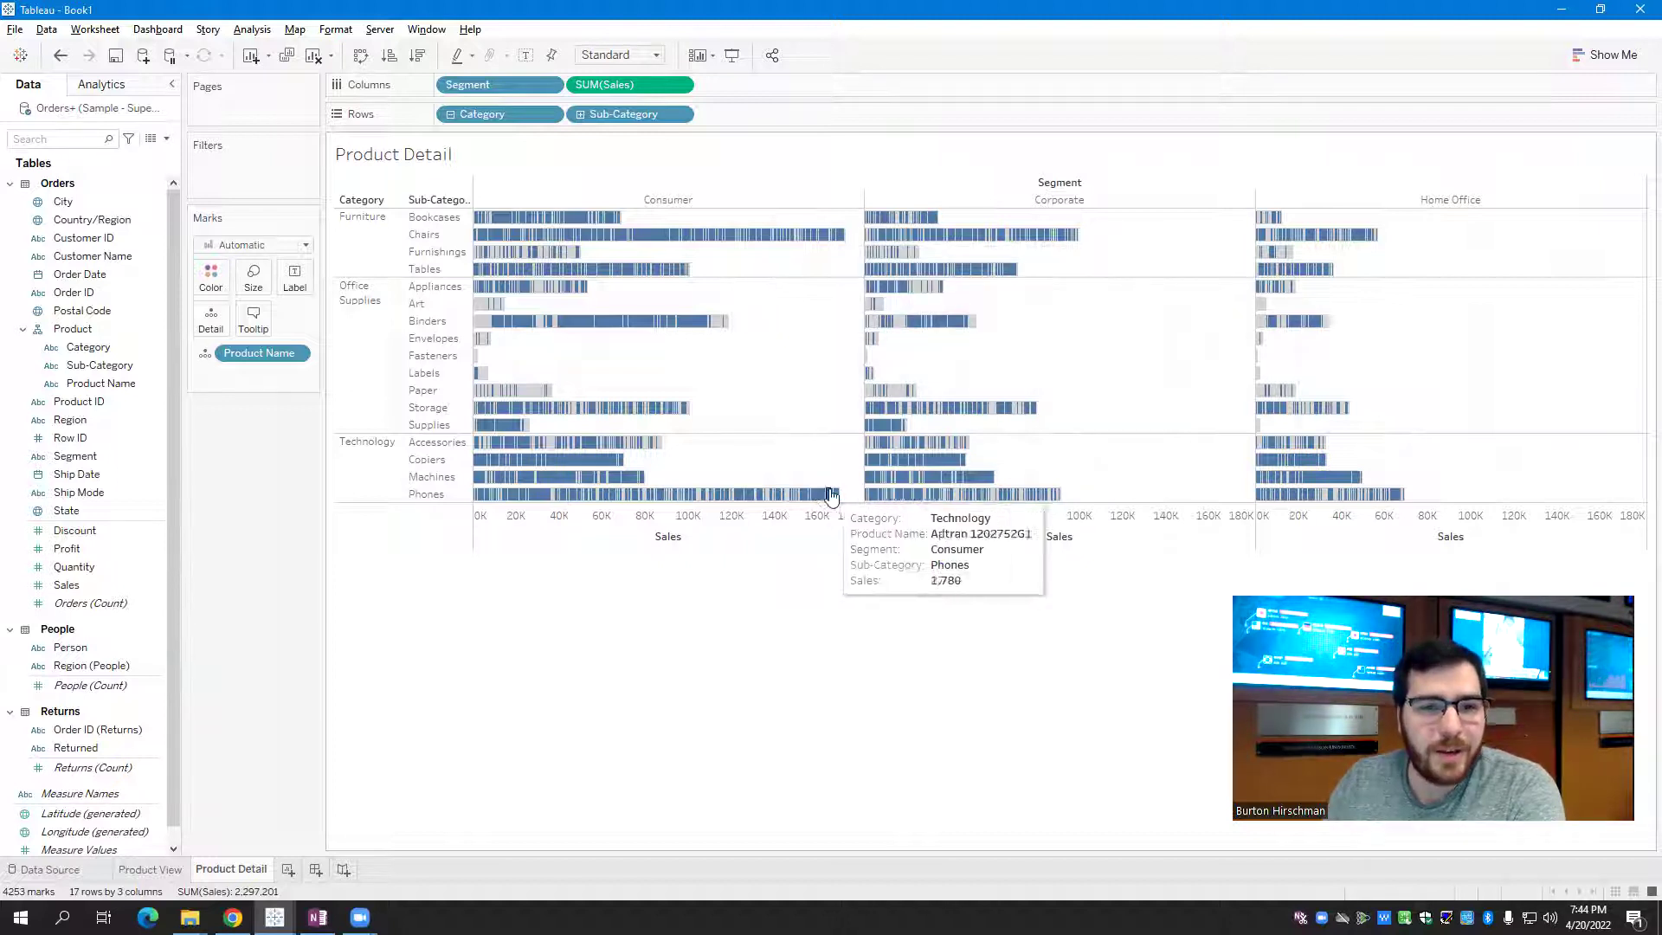
Change the mark type to Square, then to Circle, giving a per-product dot plot
click(304, 248)
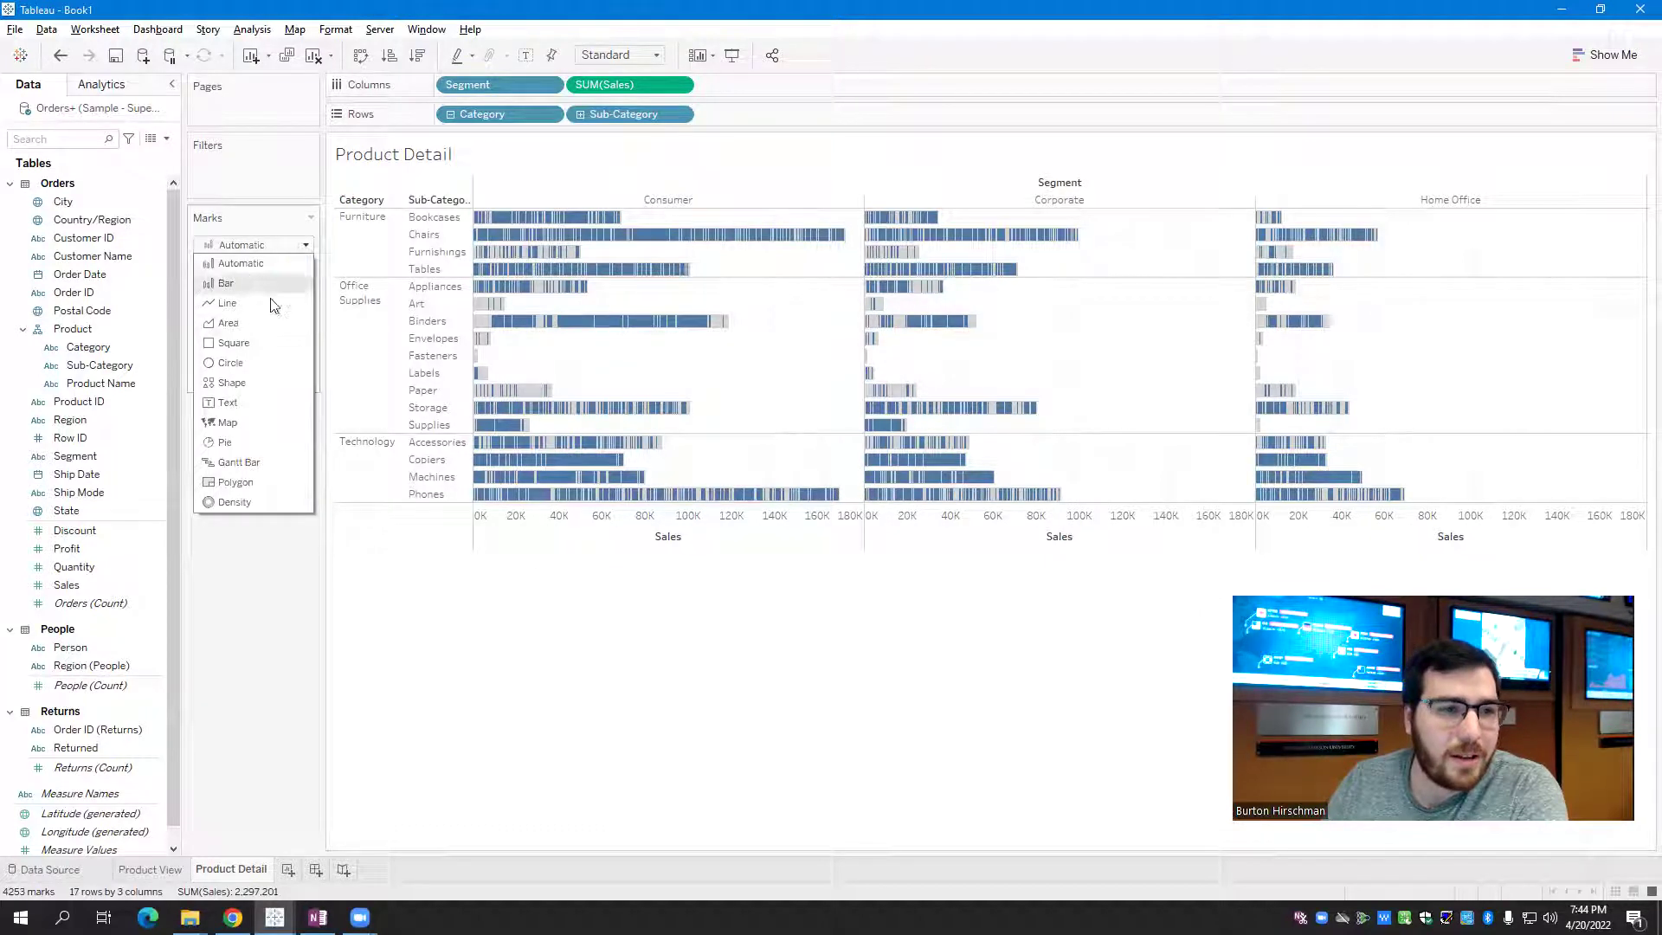
click(260, 342)
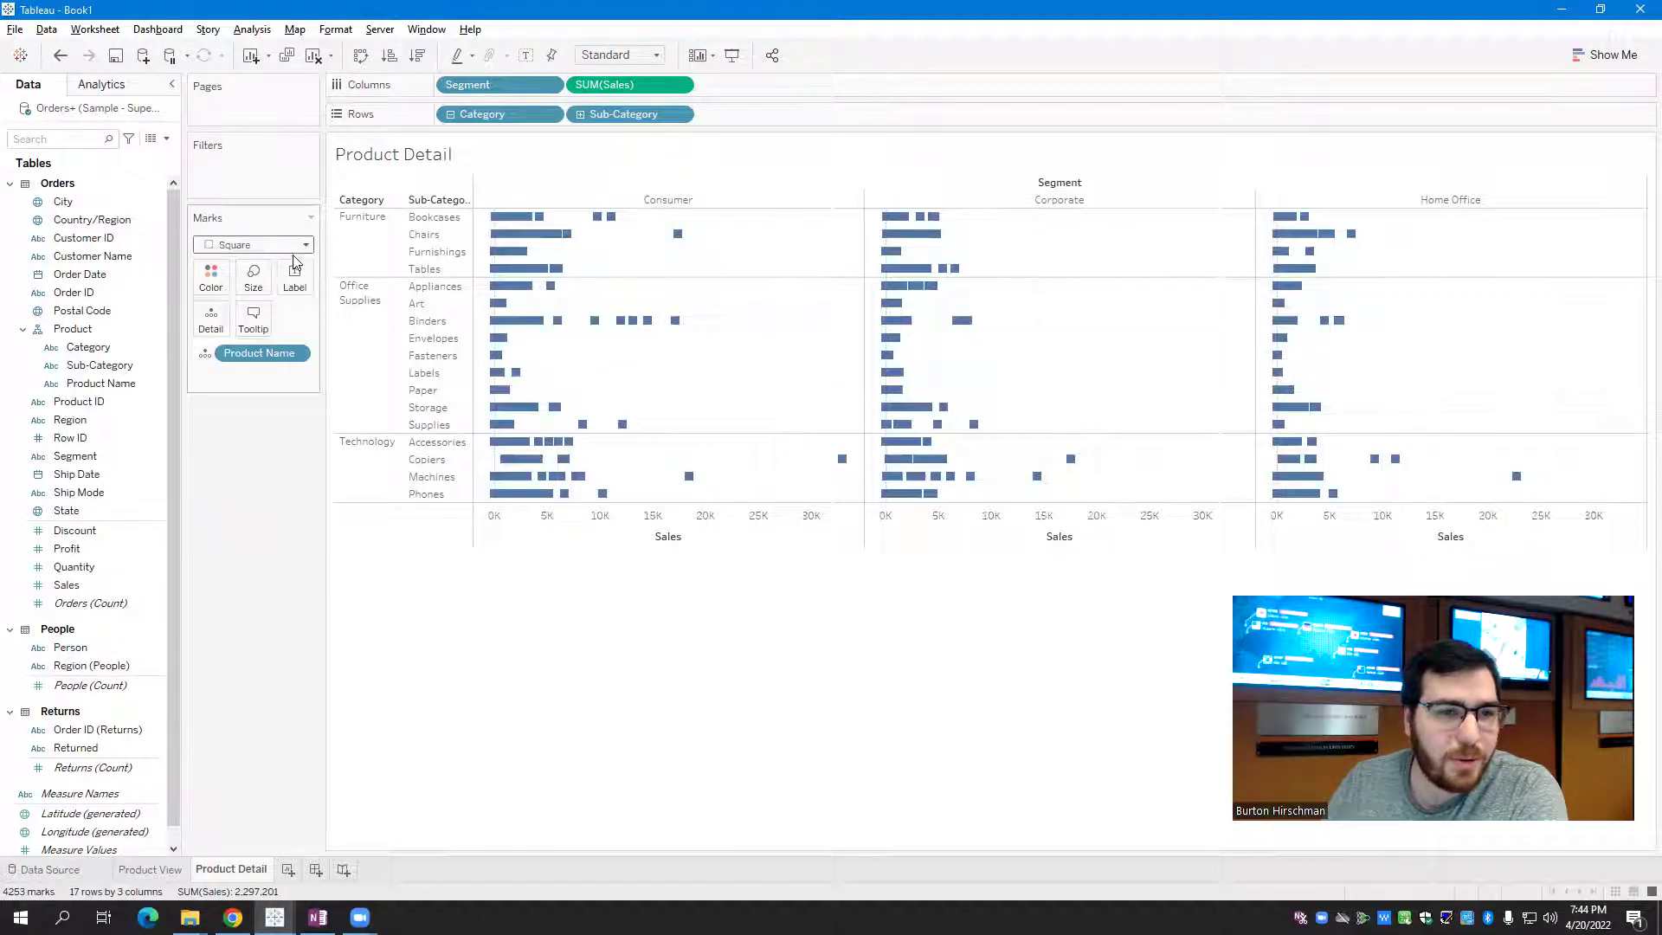
click(292, 248)
click(255, 363)
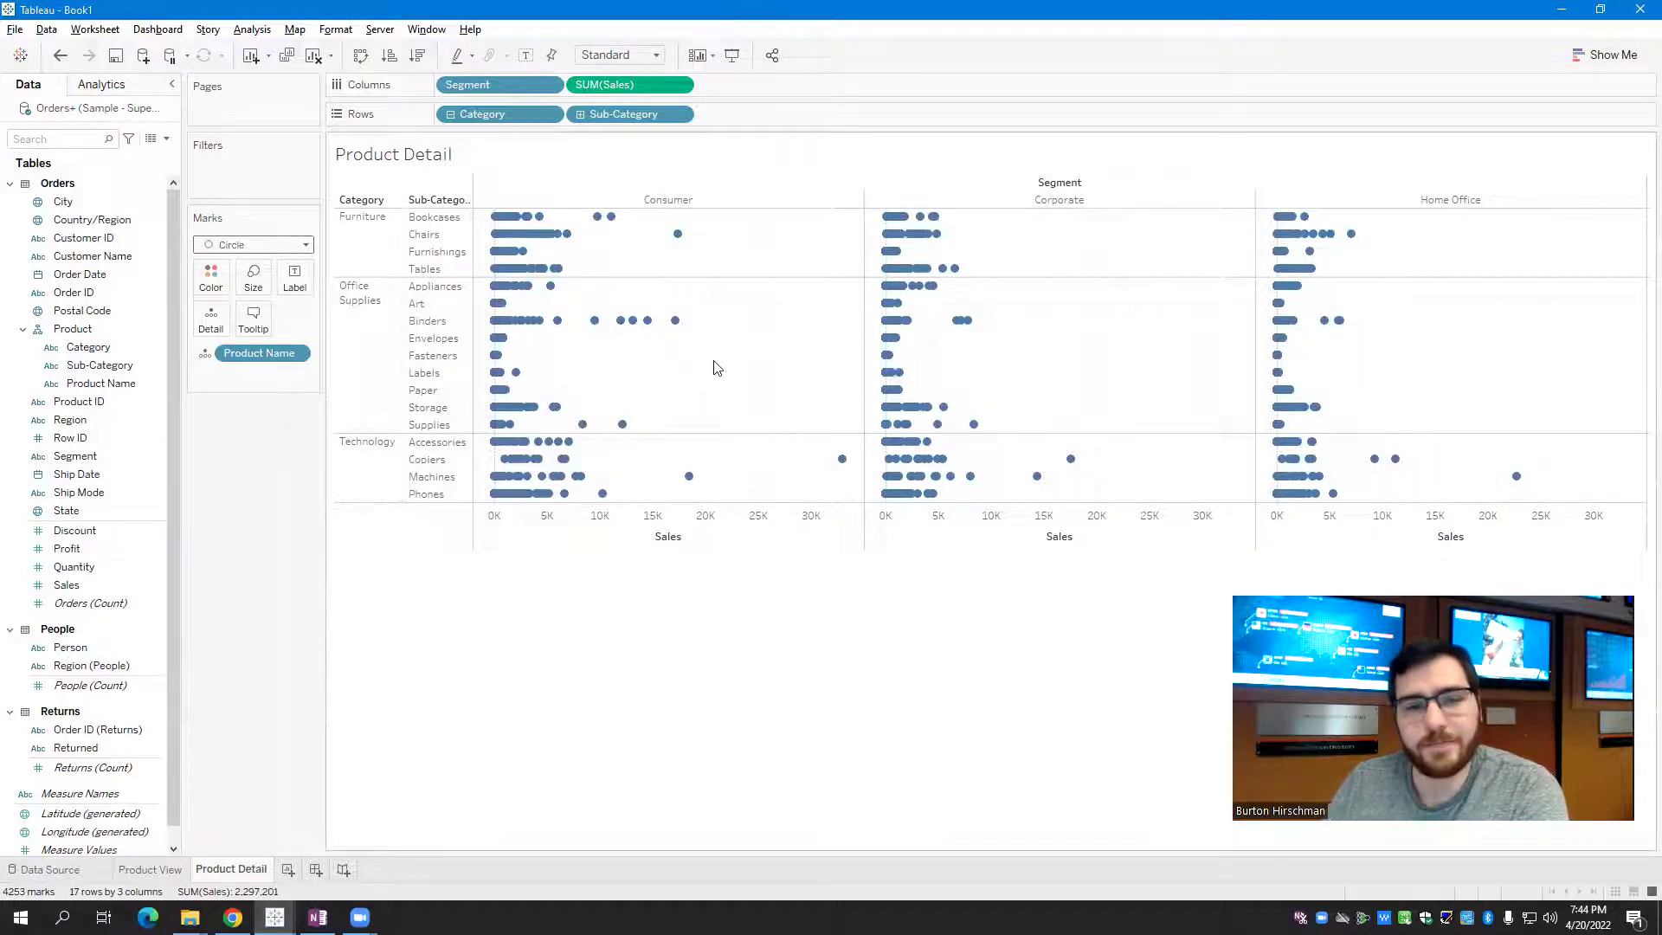
mouse_move(678, 323)
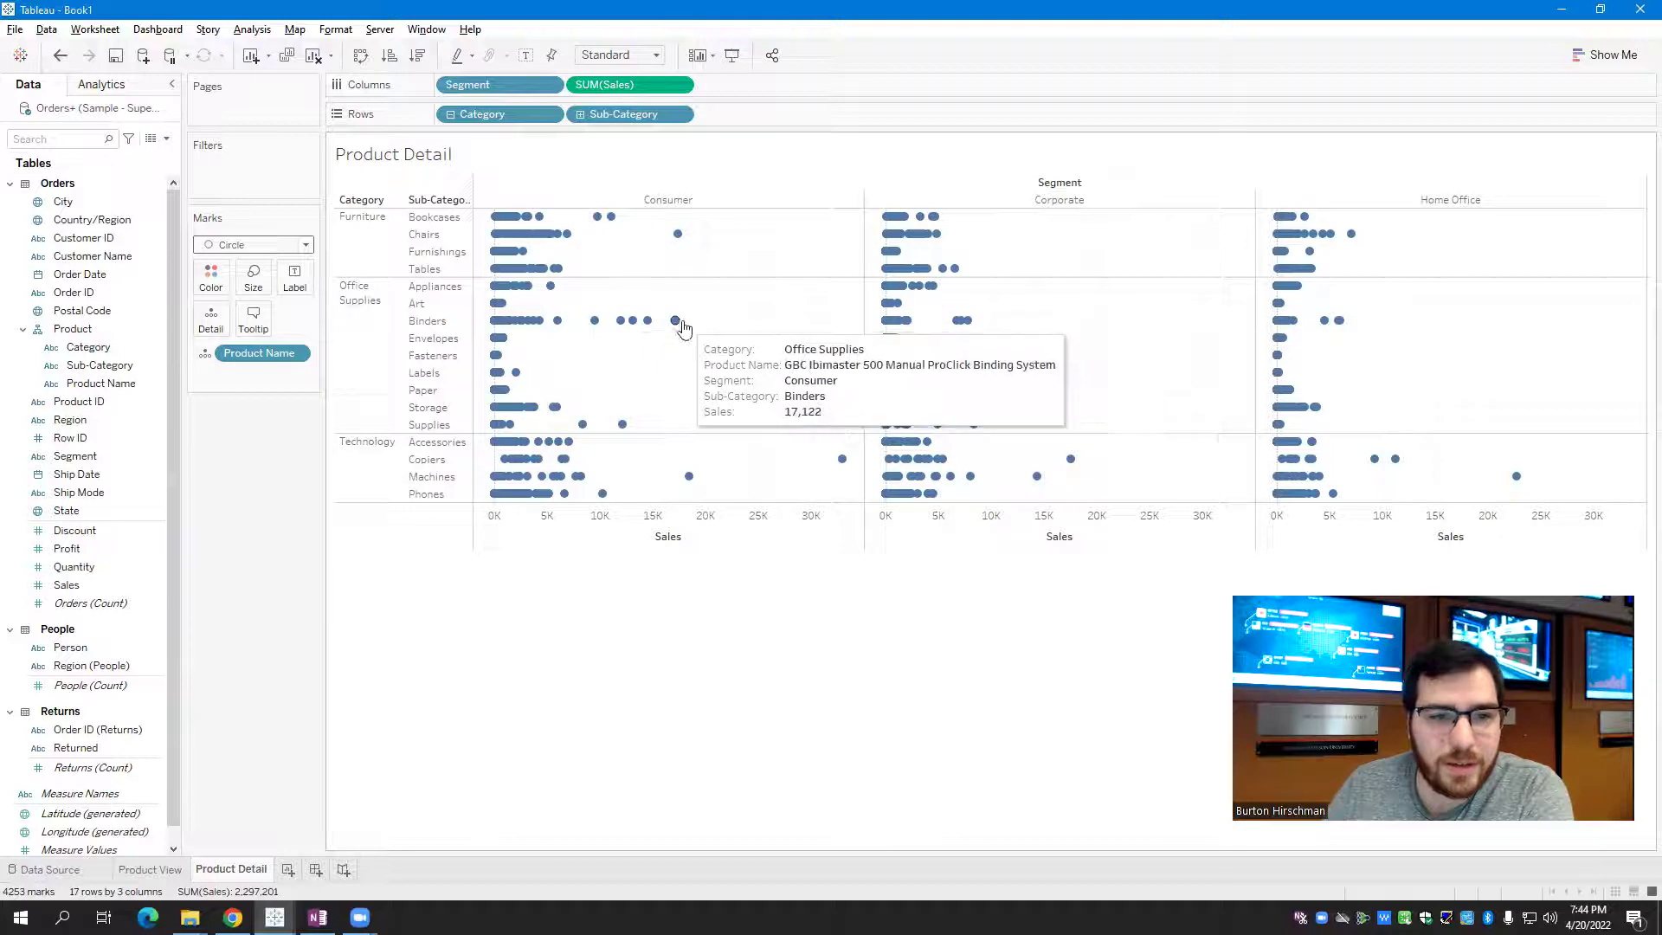
mouse_move(687, 249)
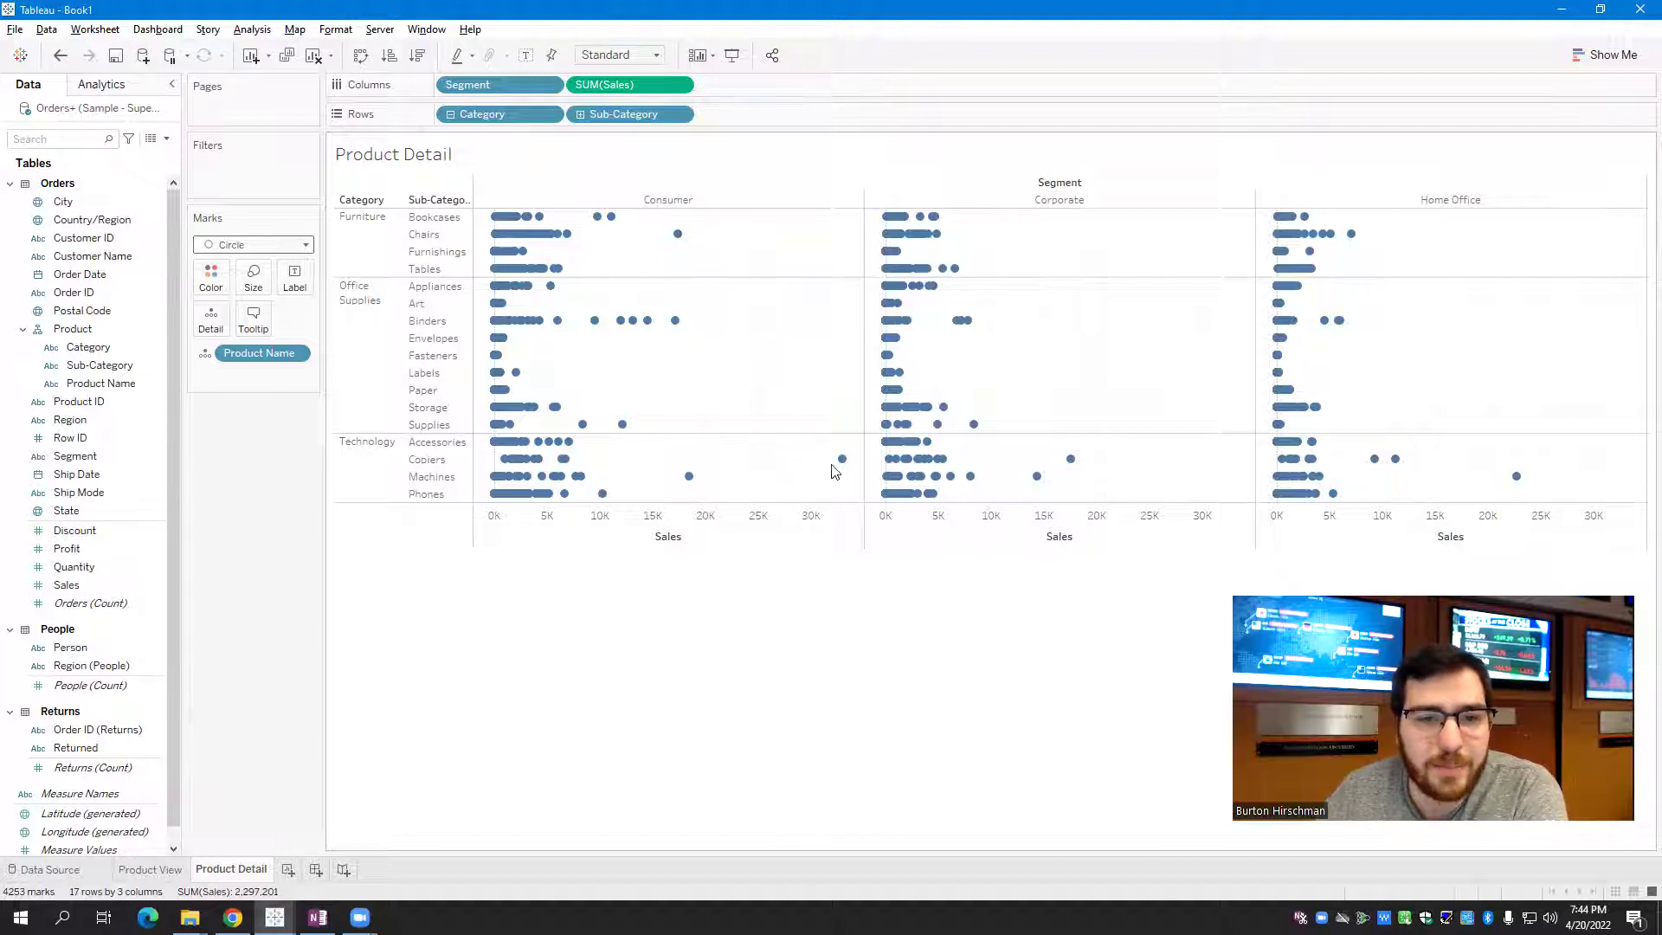
mouse_move(840, 466)
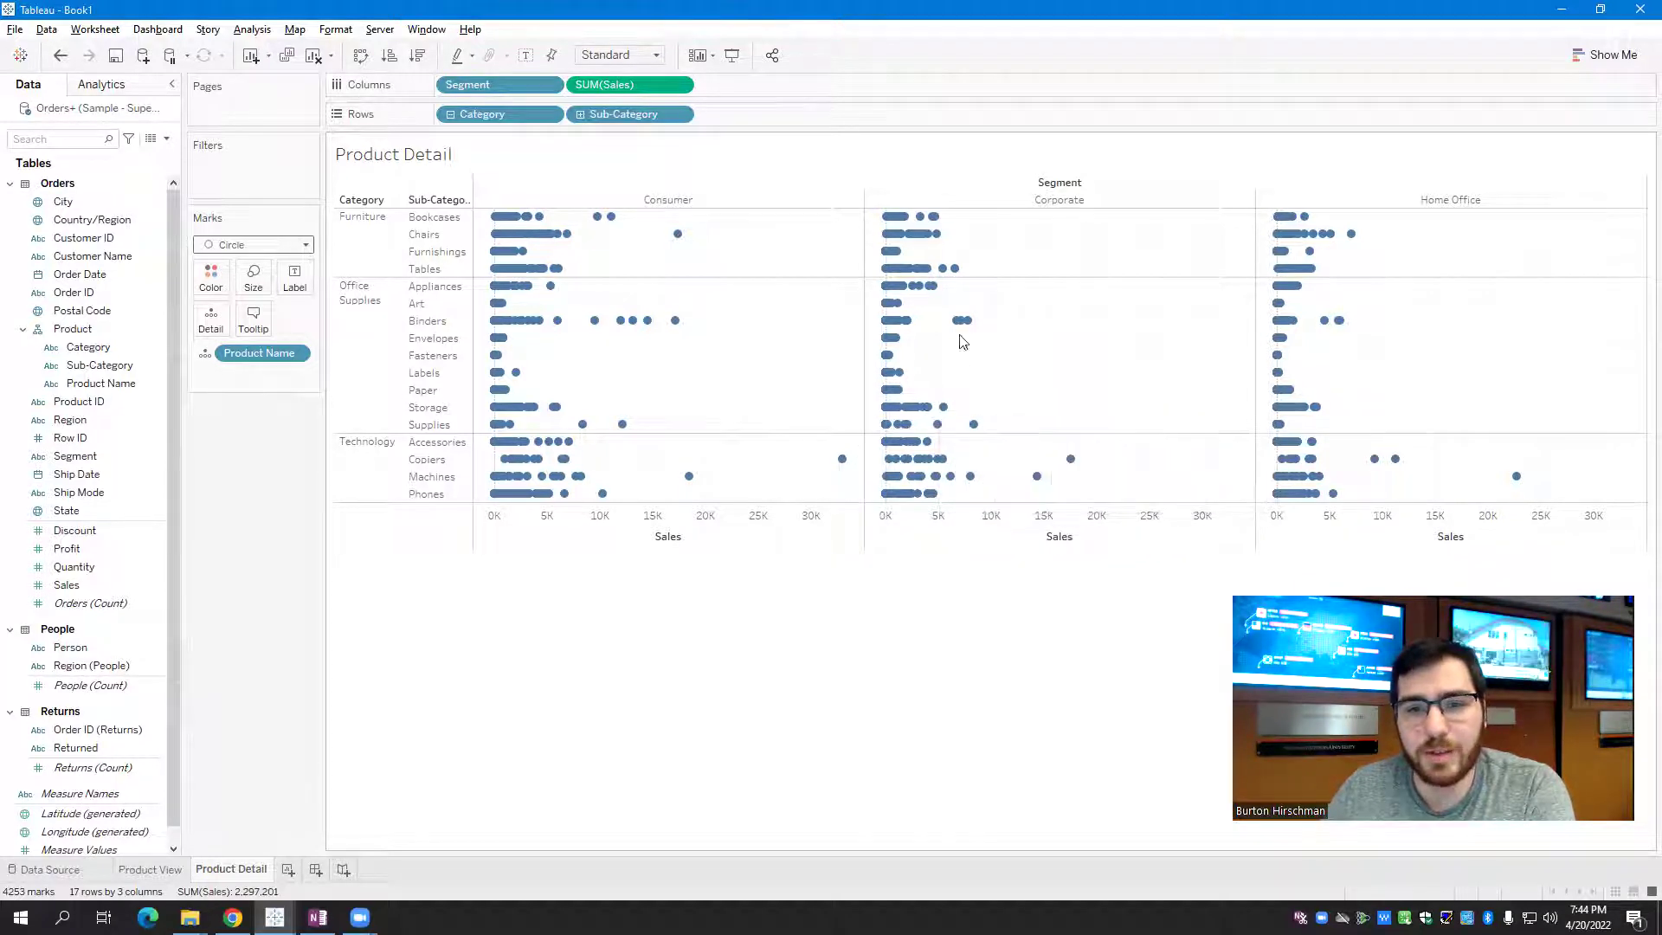
Scroll up and down through the Data pane's field list
mouse_move(960, 322)
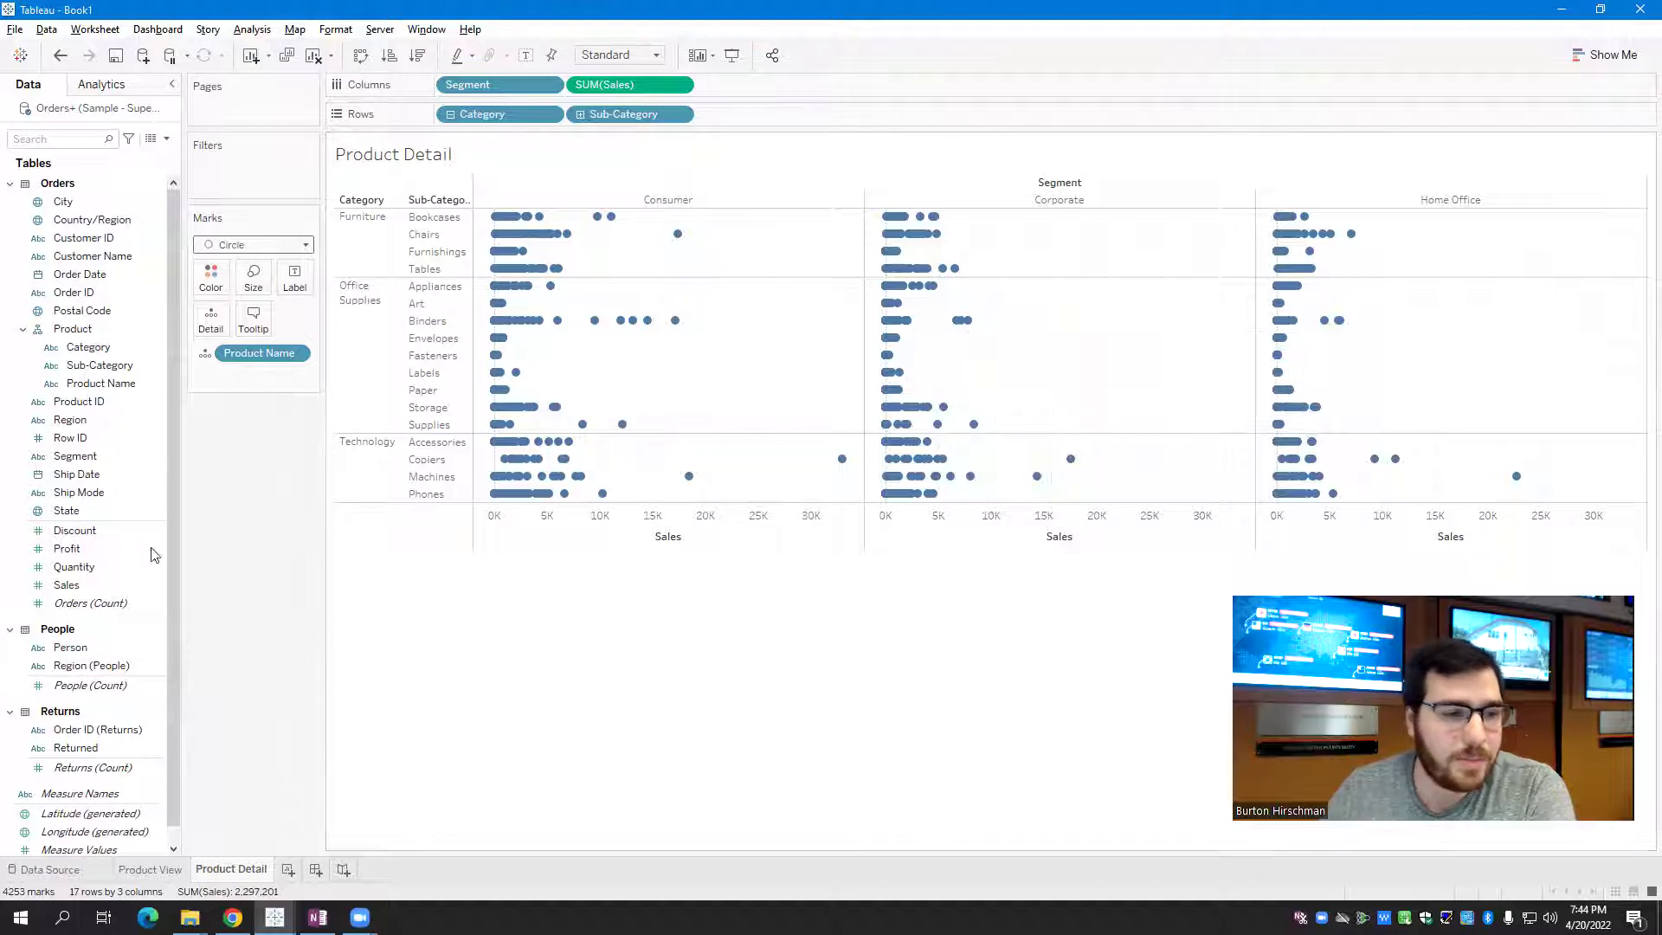
click(115, 599)
scroll(111, 537, up, 1)
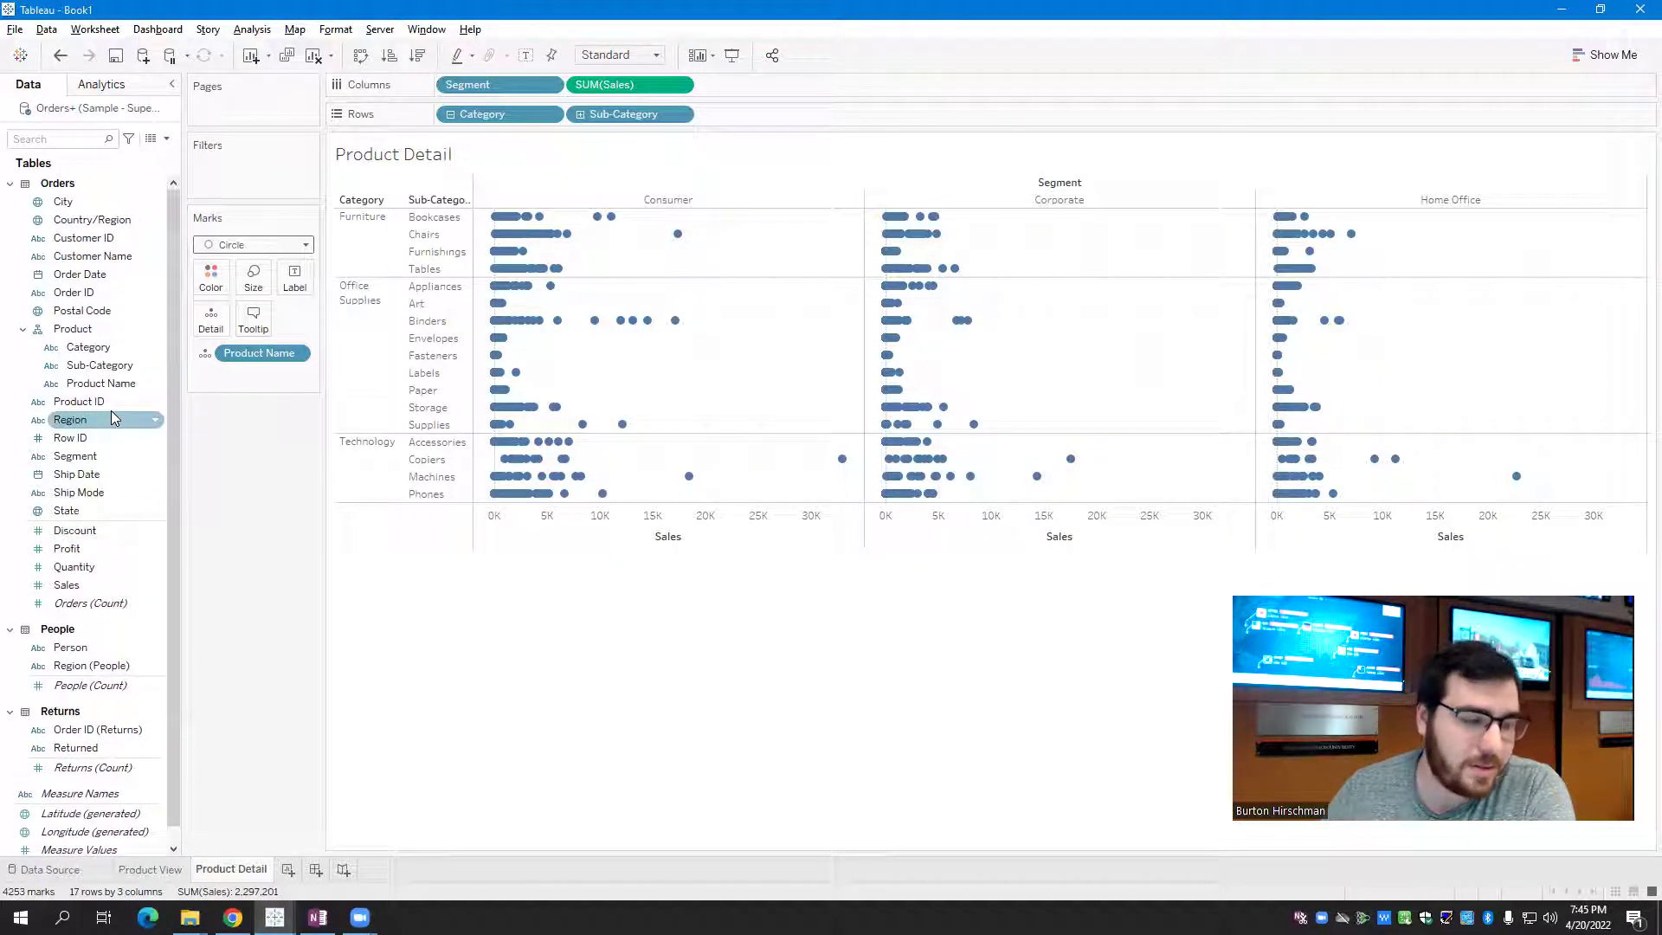
scroll(85, 684, down, 1)
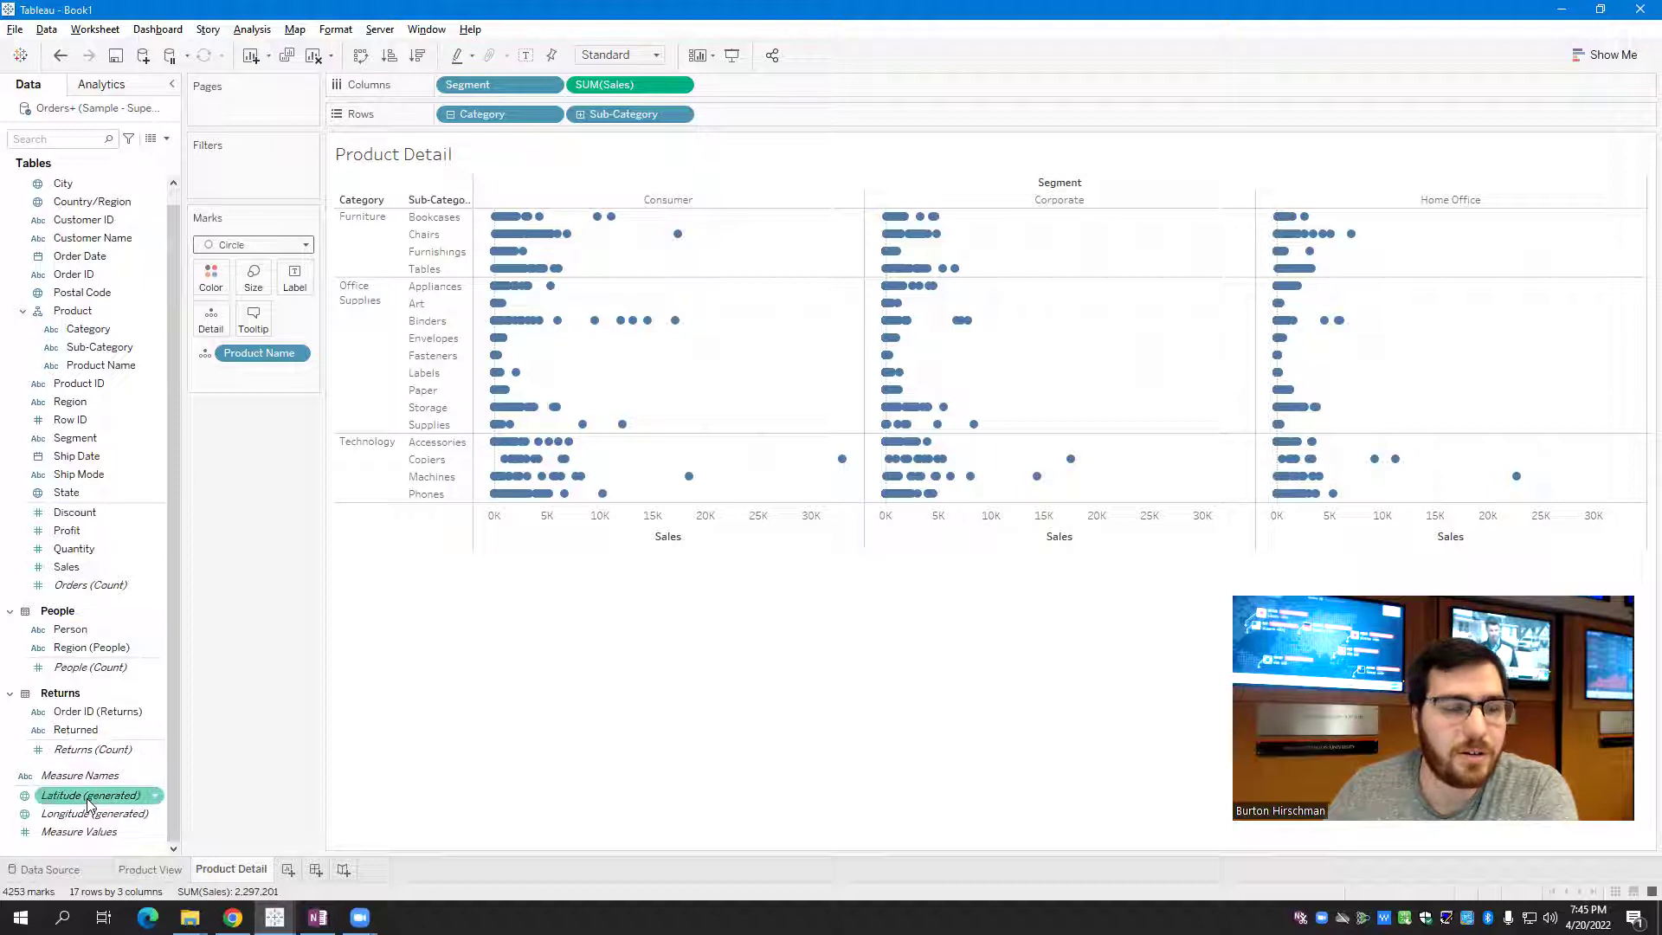
scroll(85, 779, up, 1)
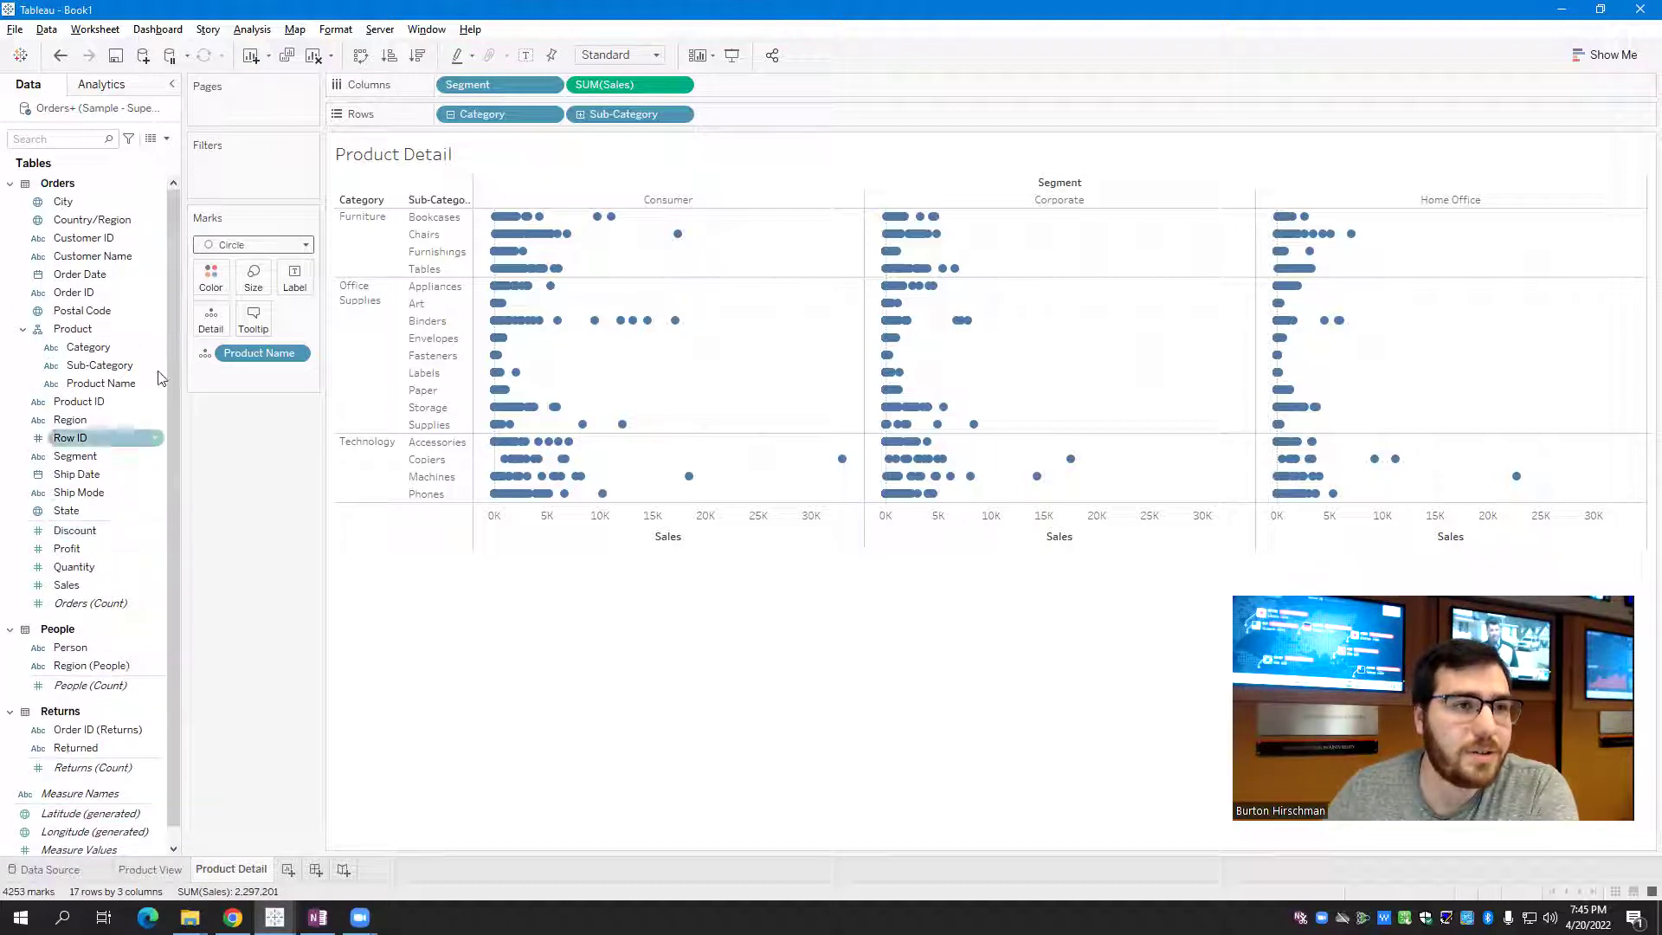
Create a new calculated field named 'CF Profit Ratio'
click(251, 31)
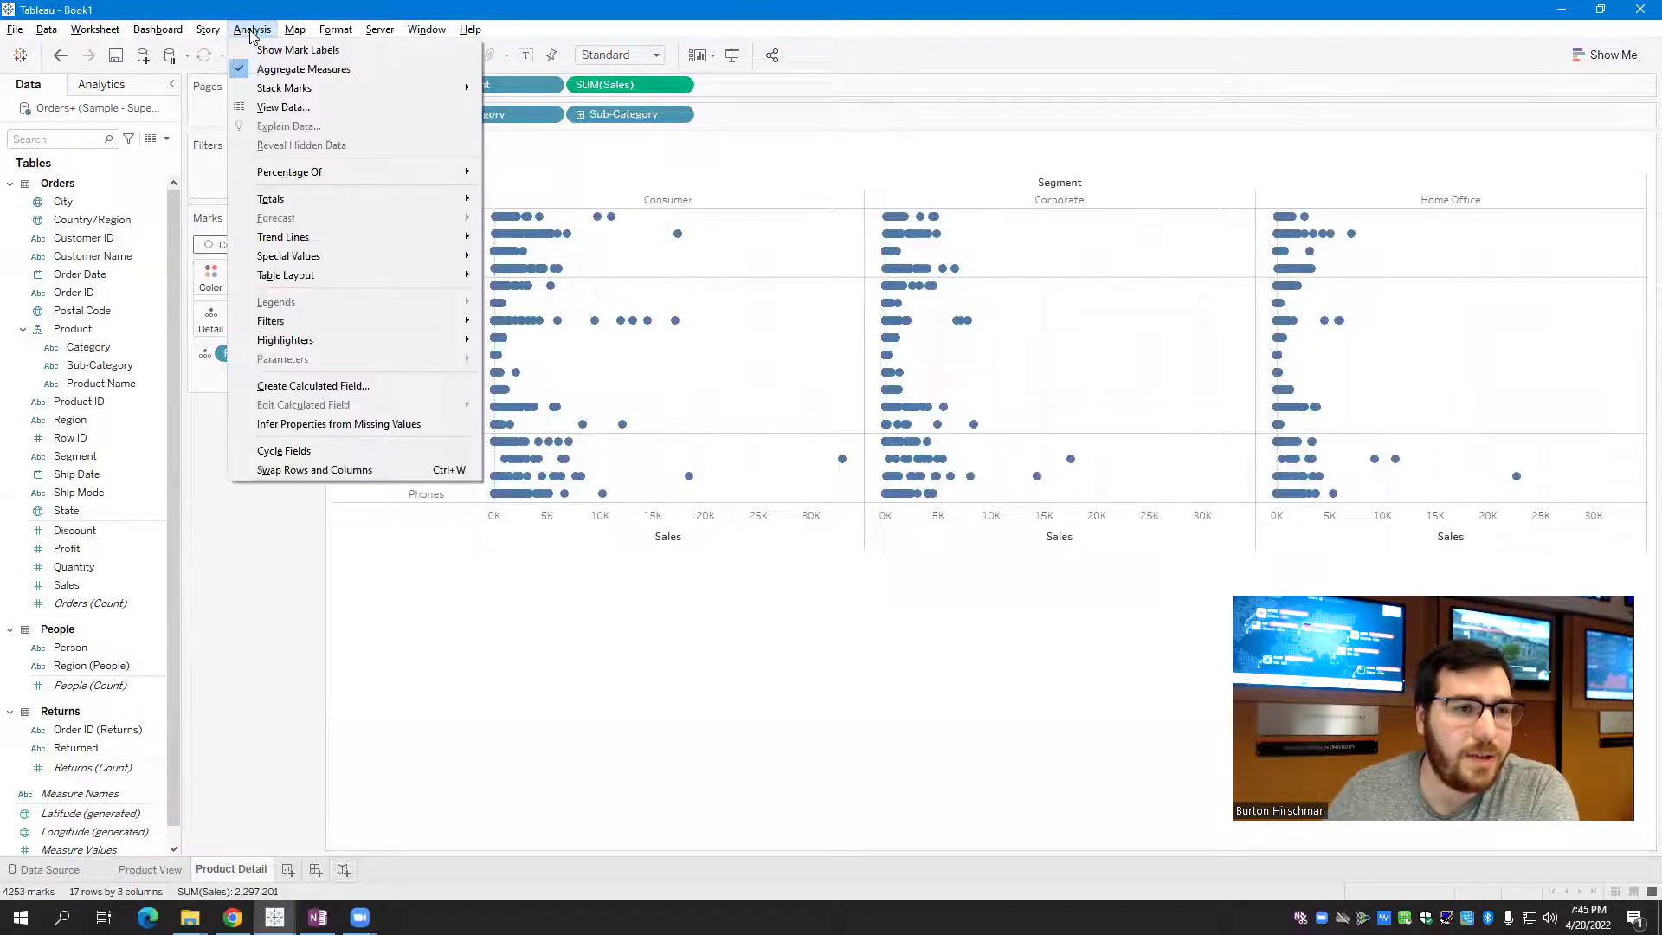
click(309, 384)
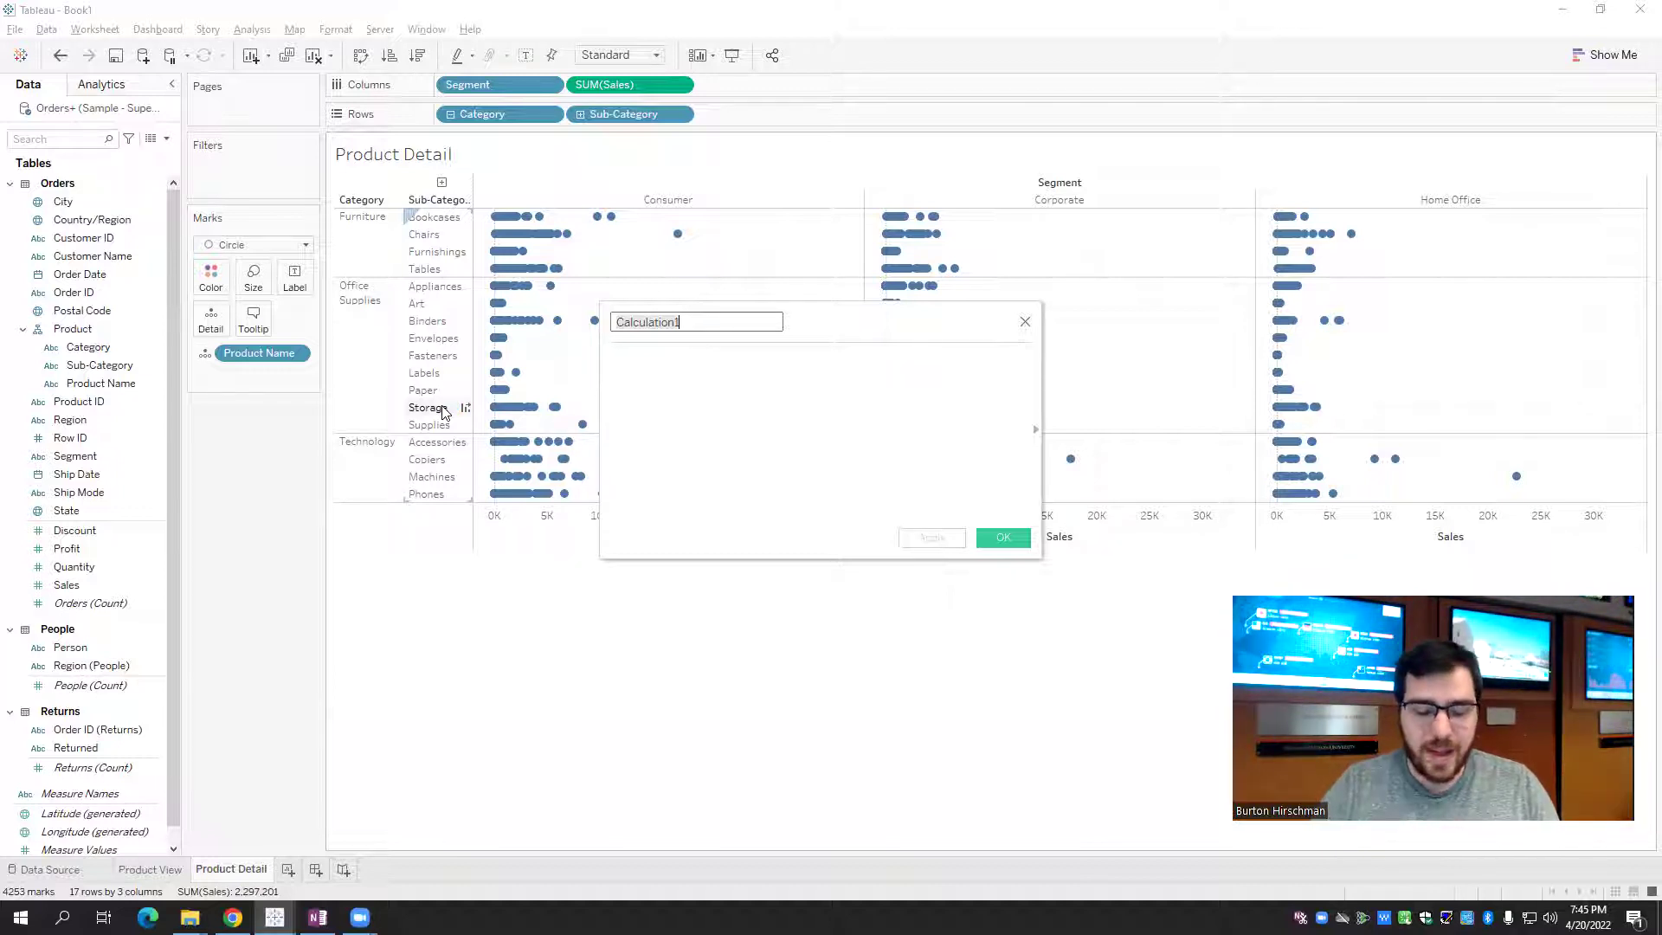
text(CF)
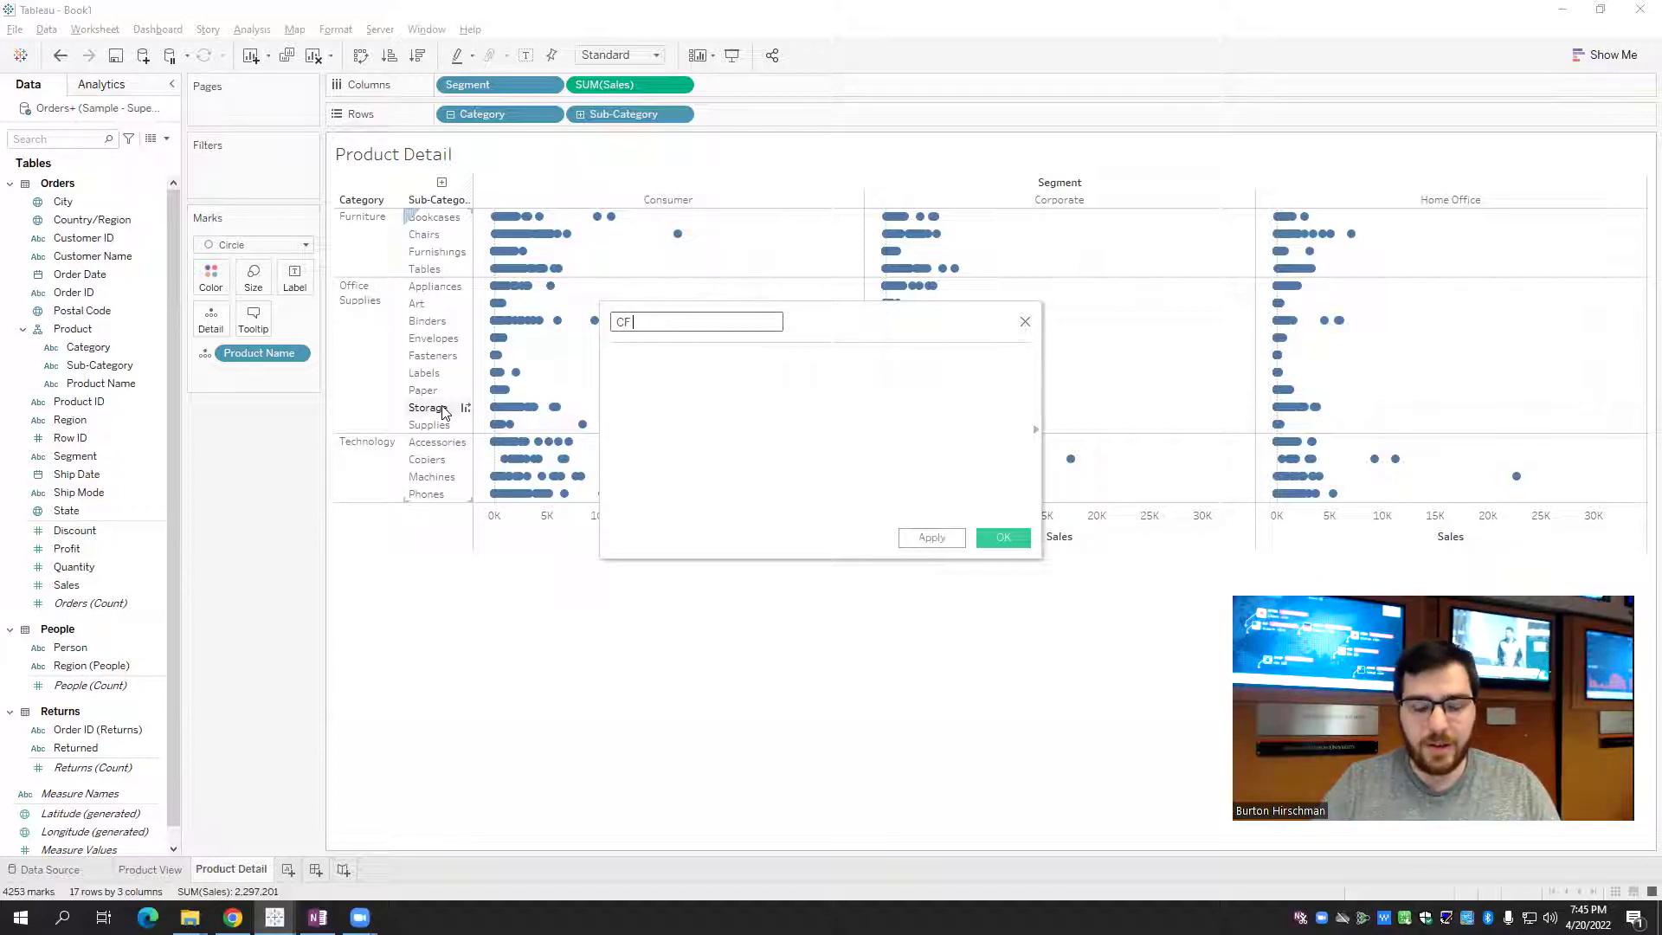
text( Profit Ratio)
key(Tab)
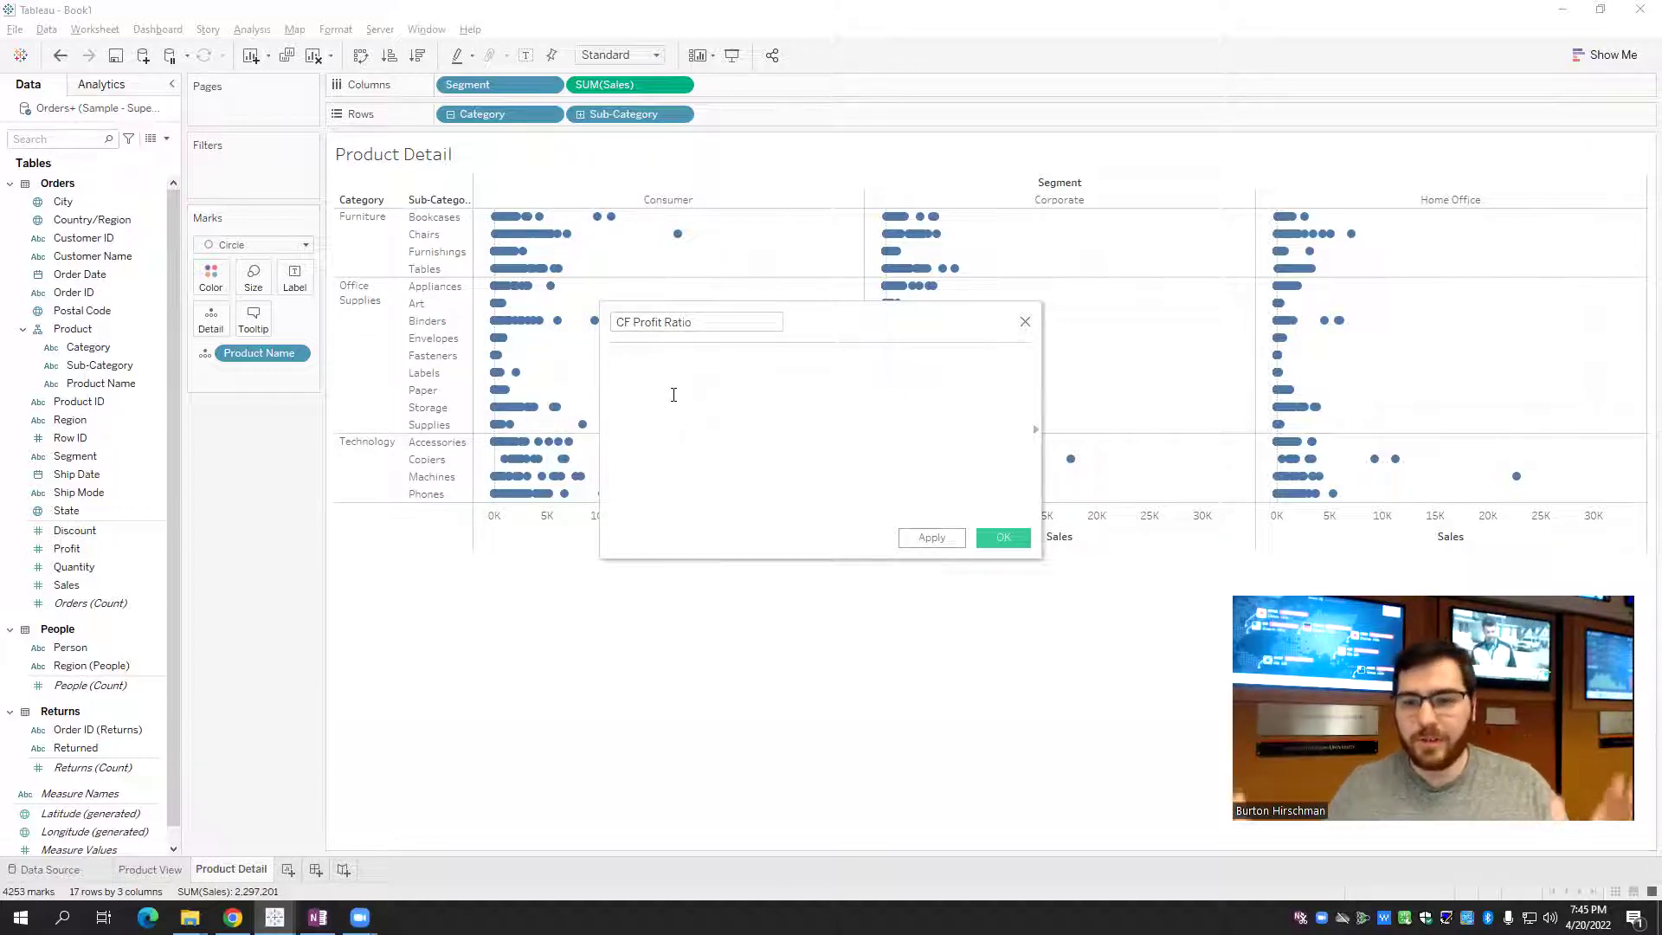
Enter the formula SUM([Profit])/SUM([Sales]) using autocomplete suggestions
text(sum)
key(Return)
text(pr)
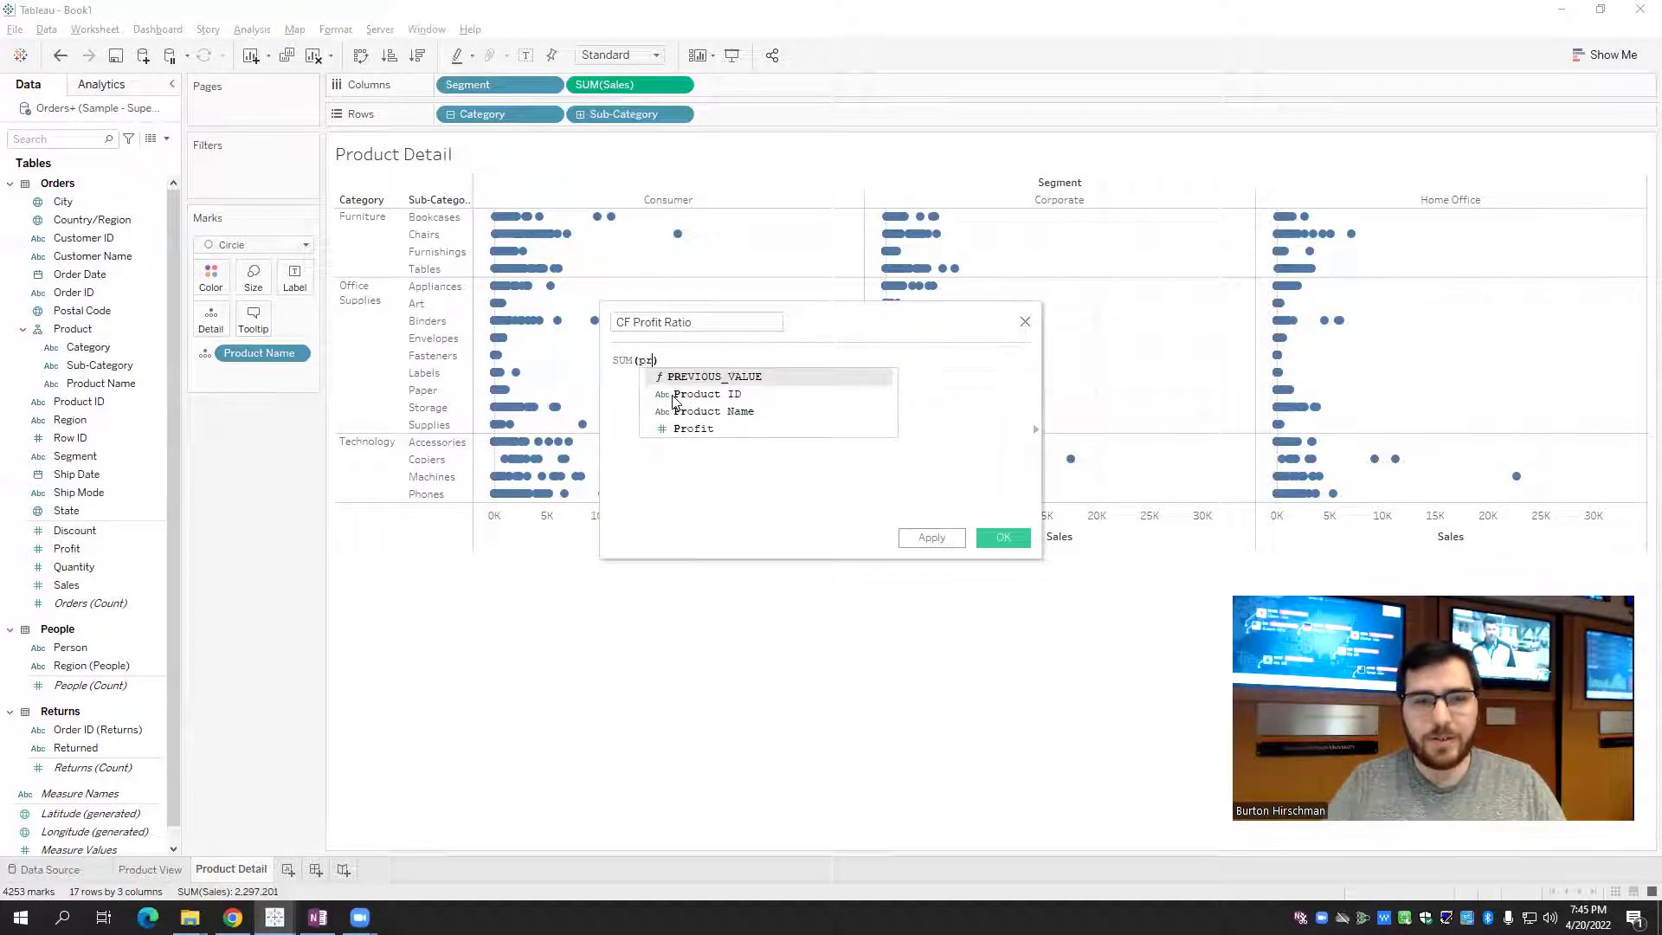
key(Down)
key(Down)
key(Down)
key(Return)
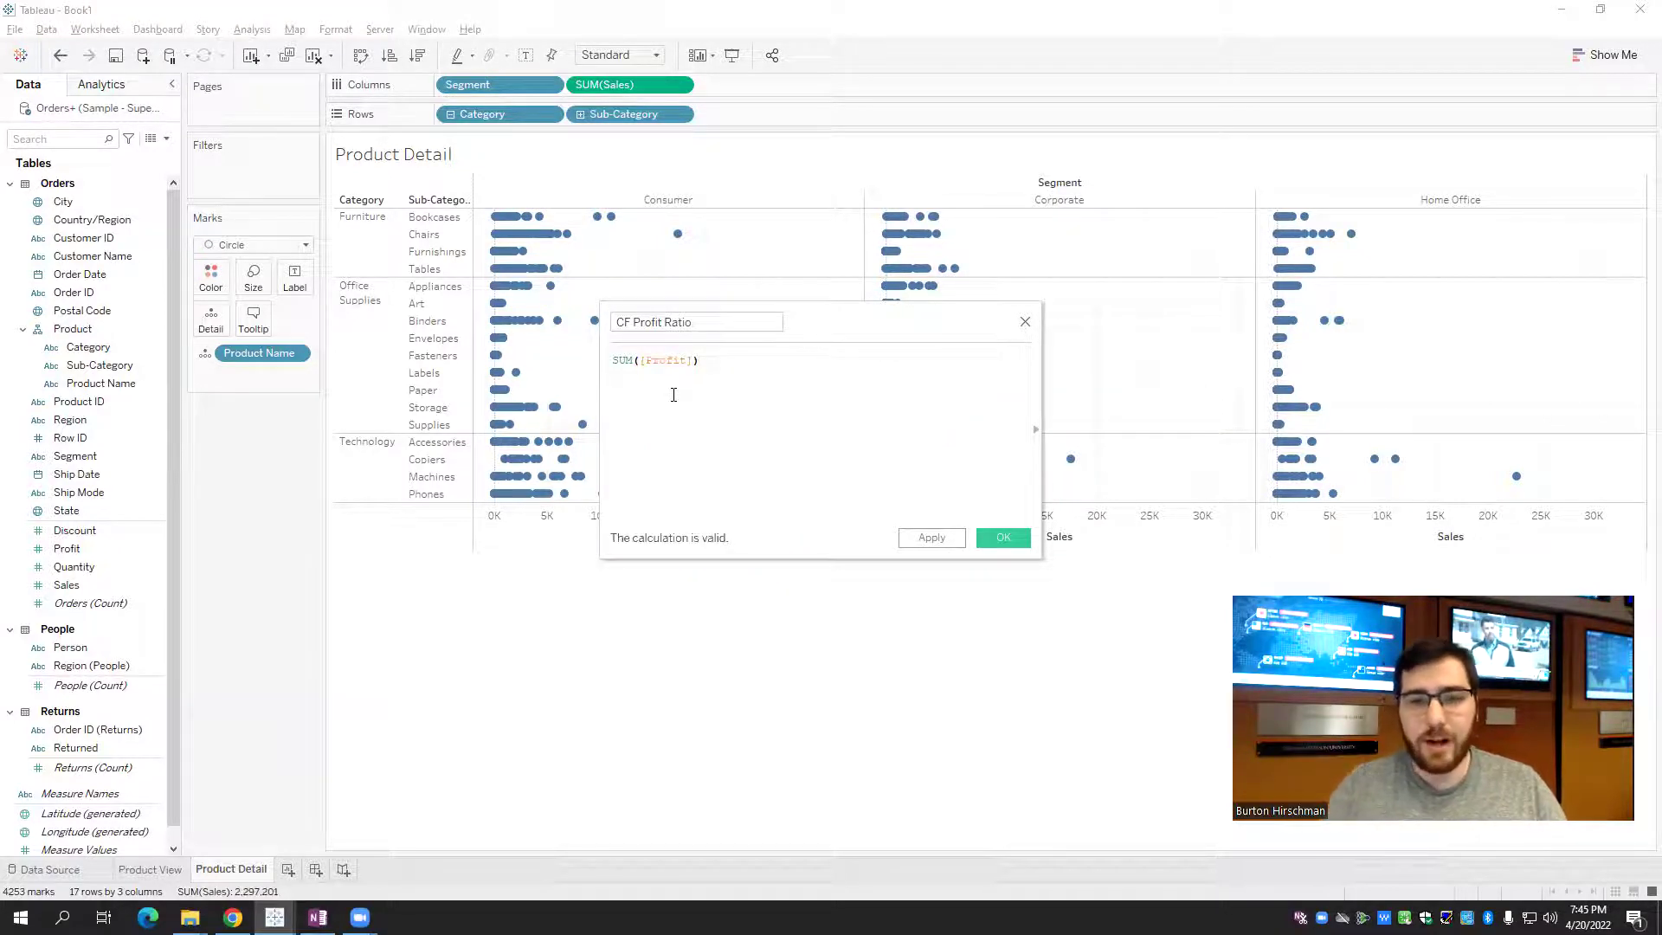
text(/)
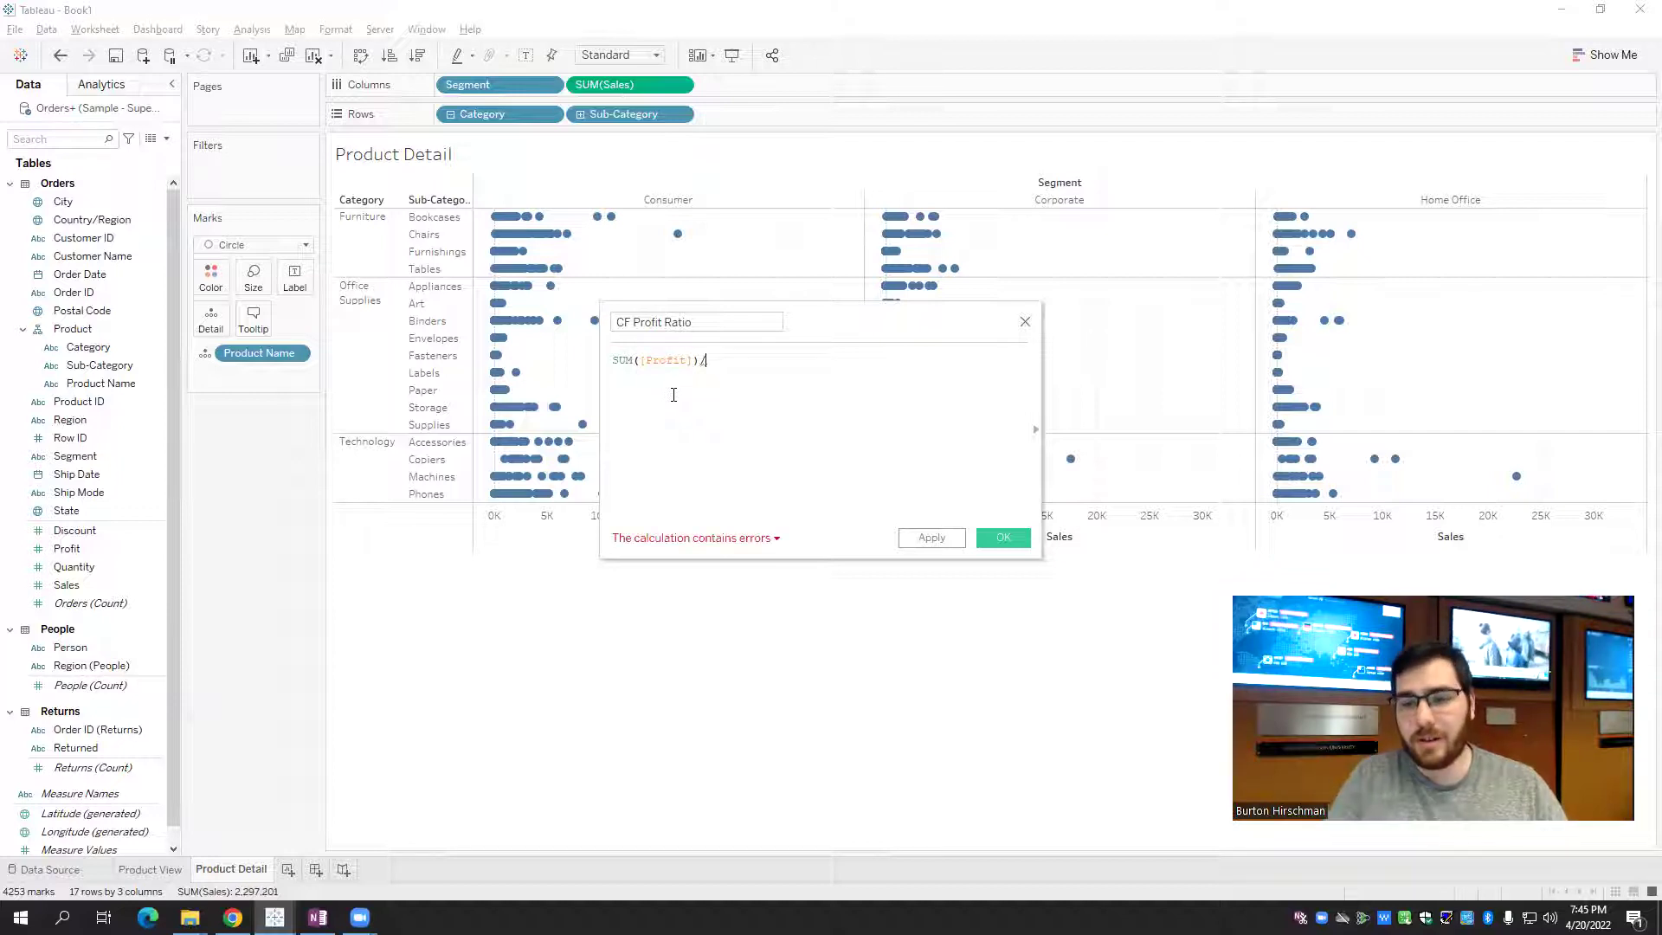
text(sum)
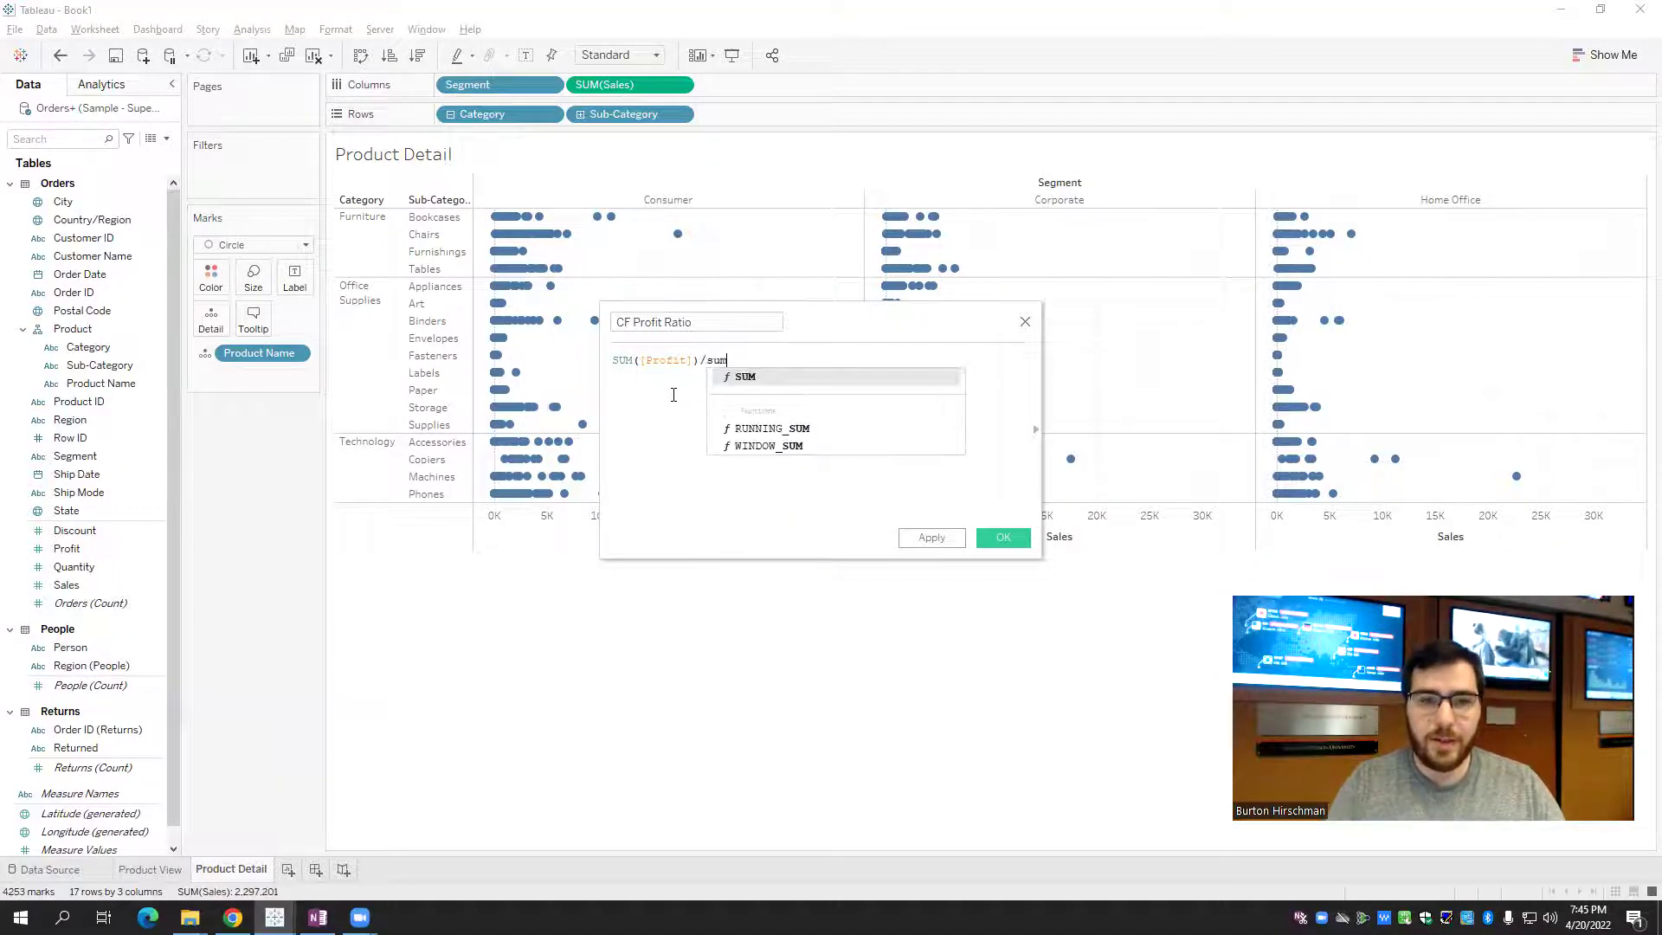
key(Return)
text(sal)
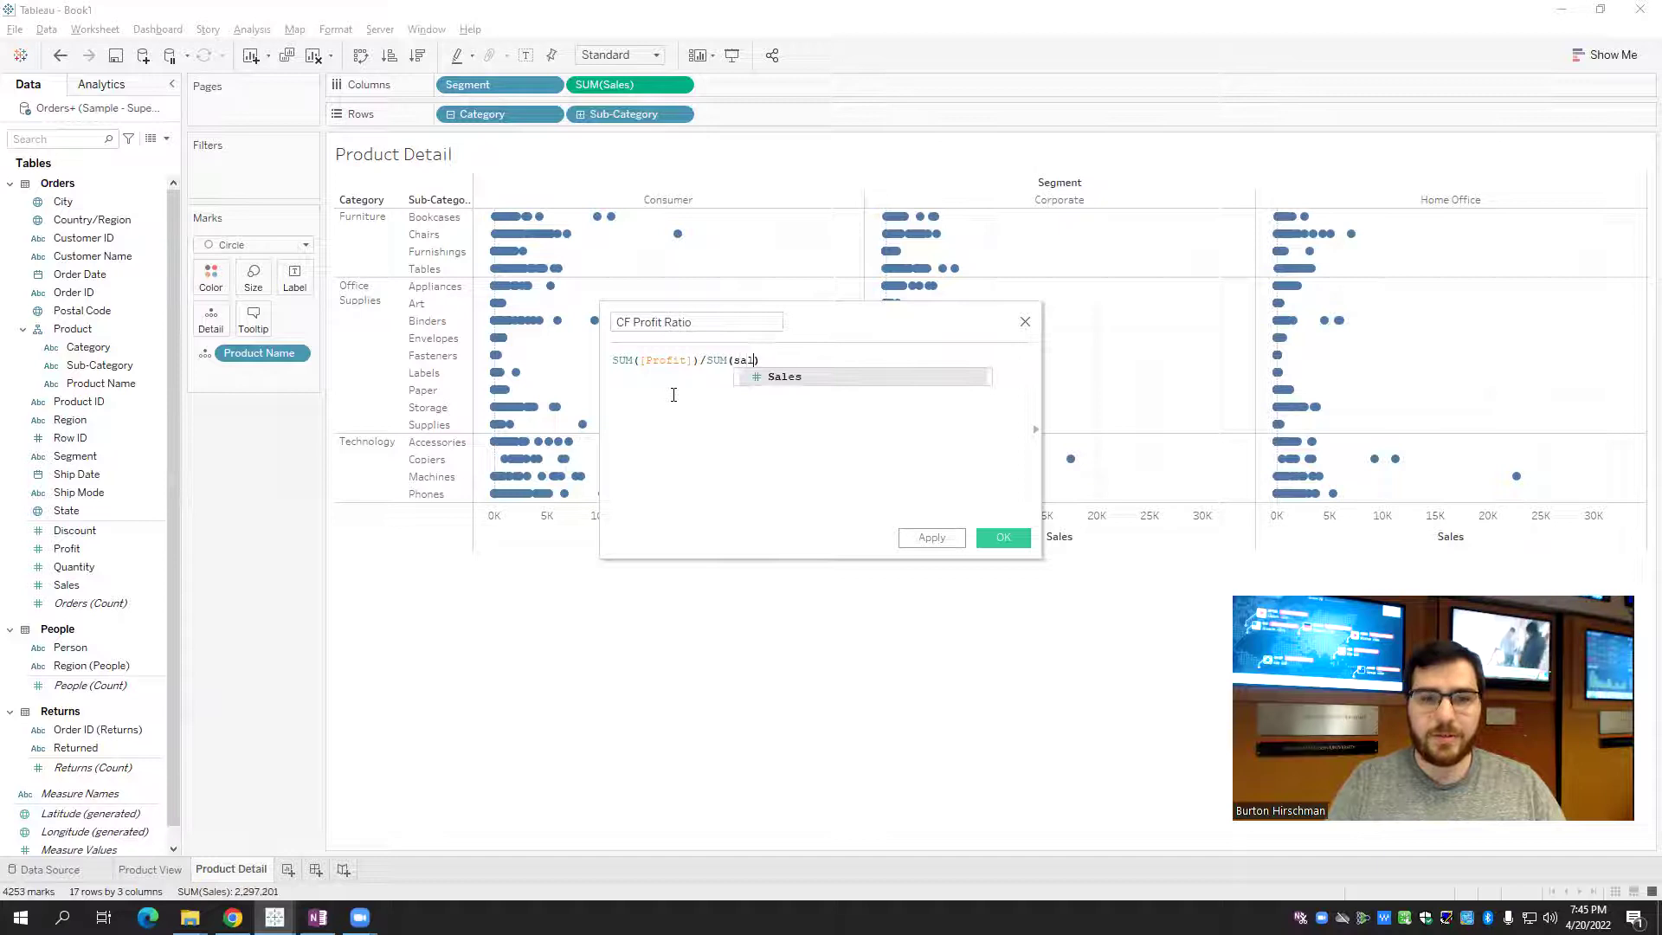
key(Return)
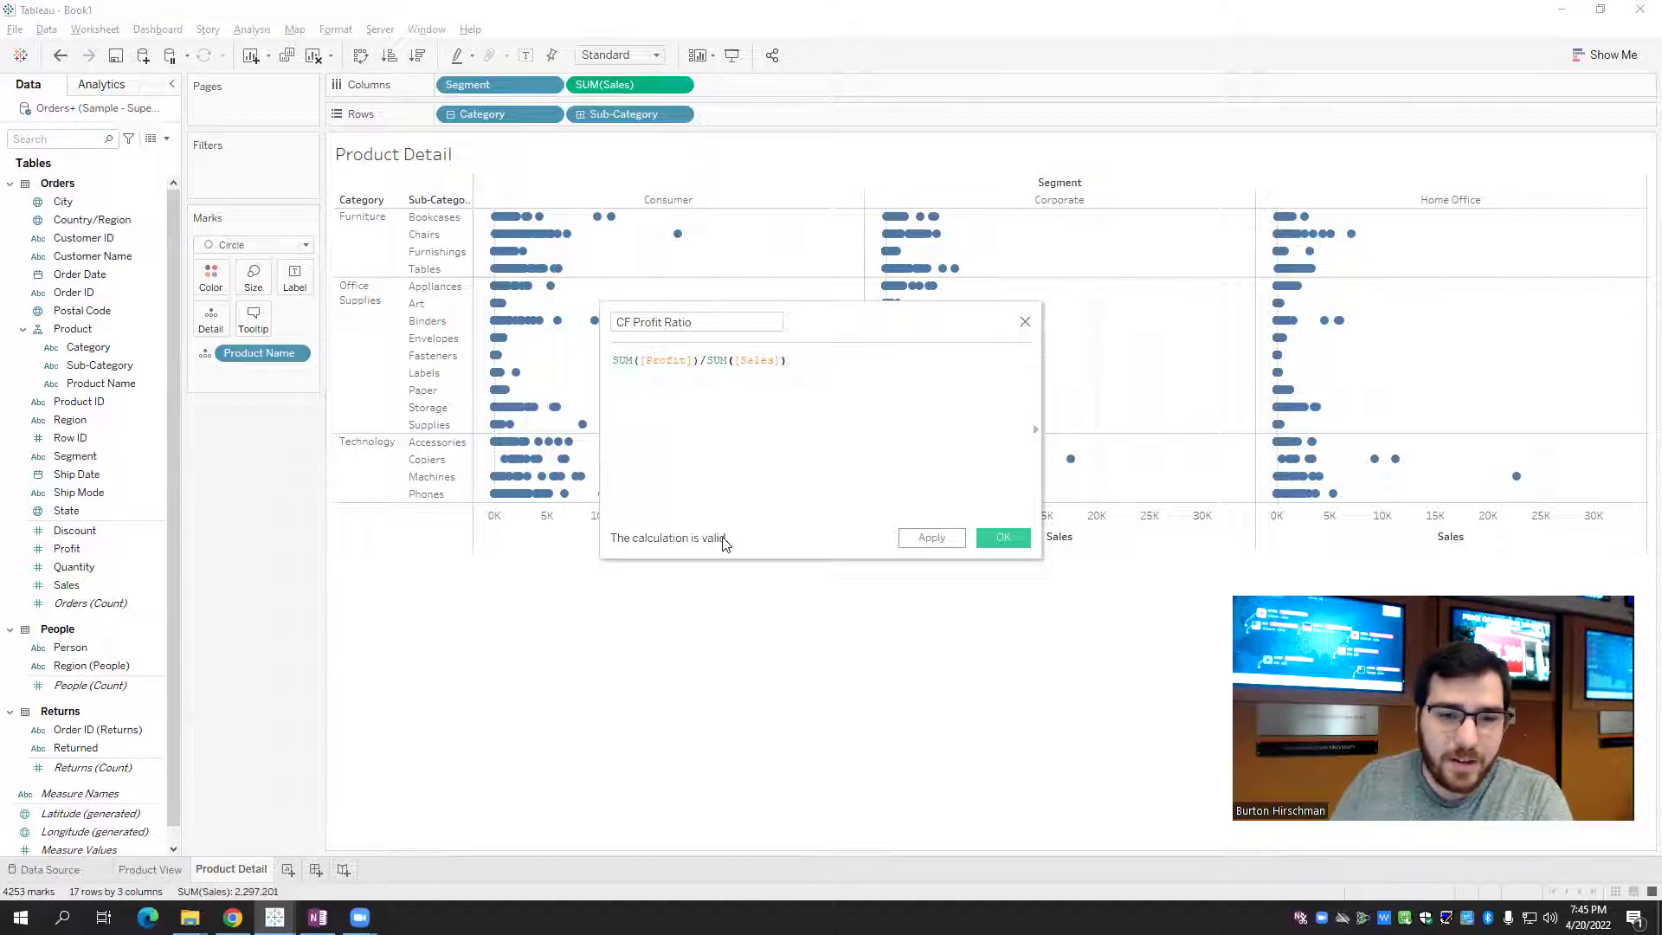
Save CF Profit Ratio and give it a default Percentage number format with 1 decimal place
click(1004, 539)
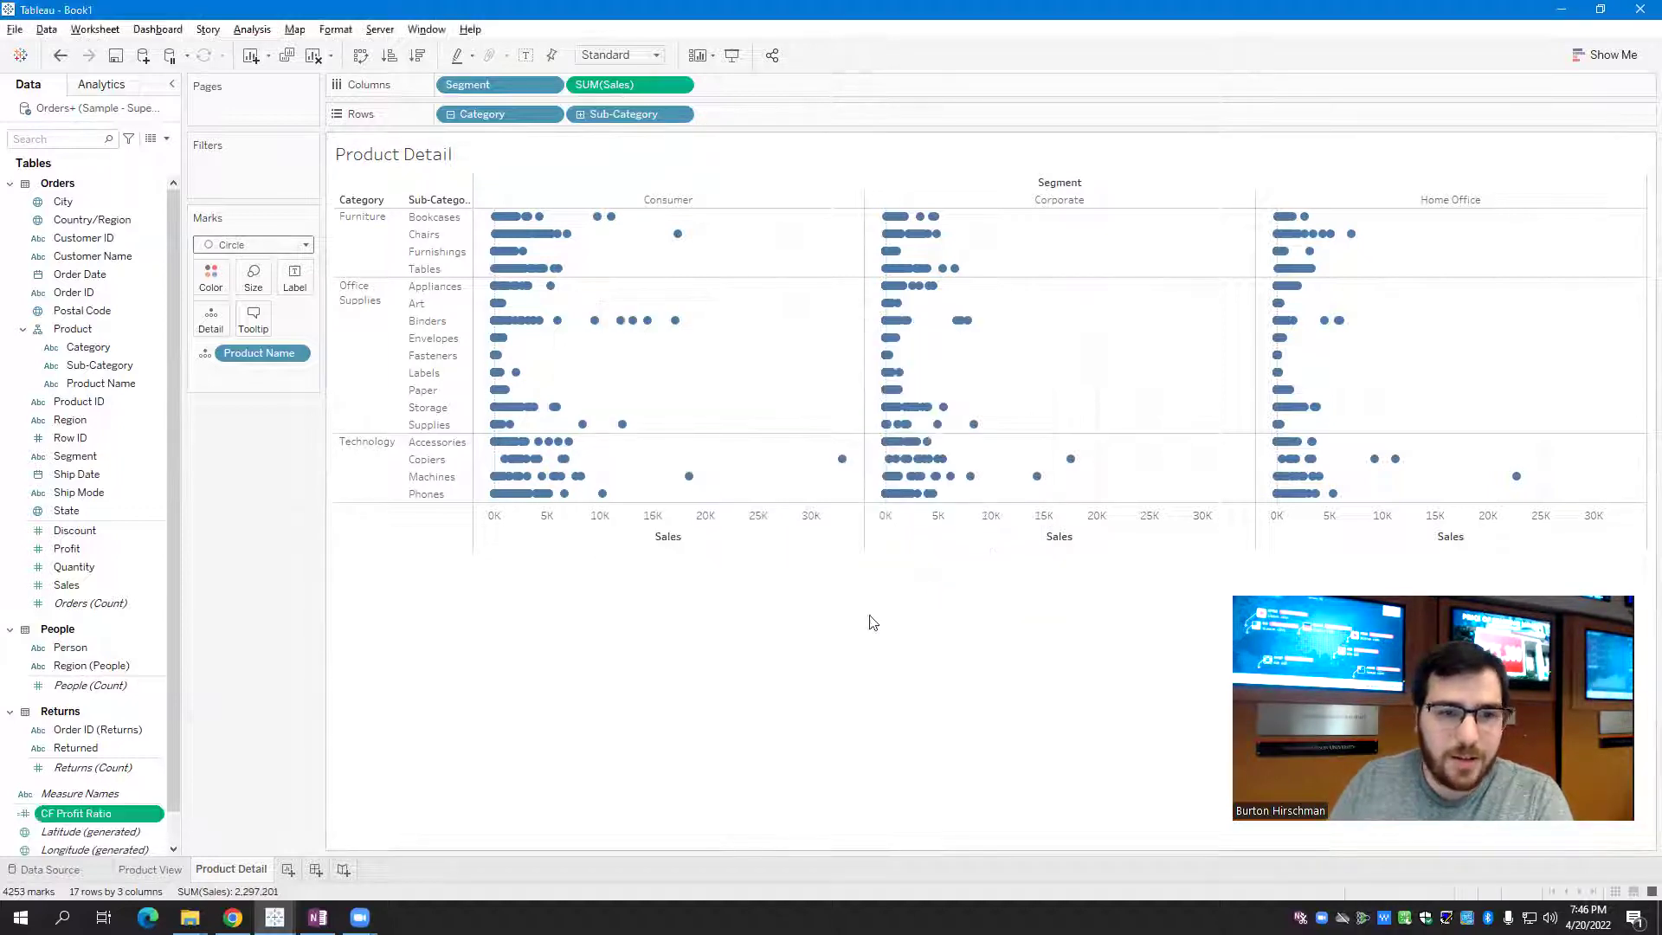
scroll(95, 810, down, 1)
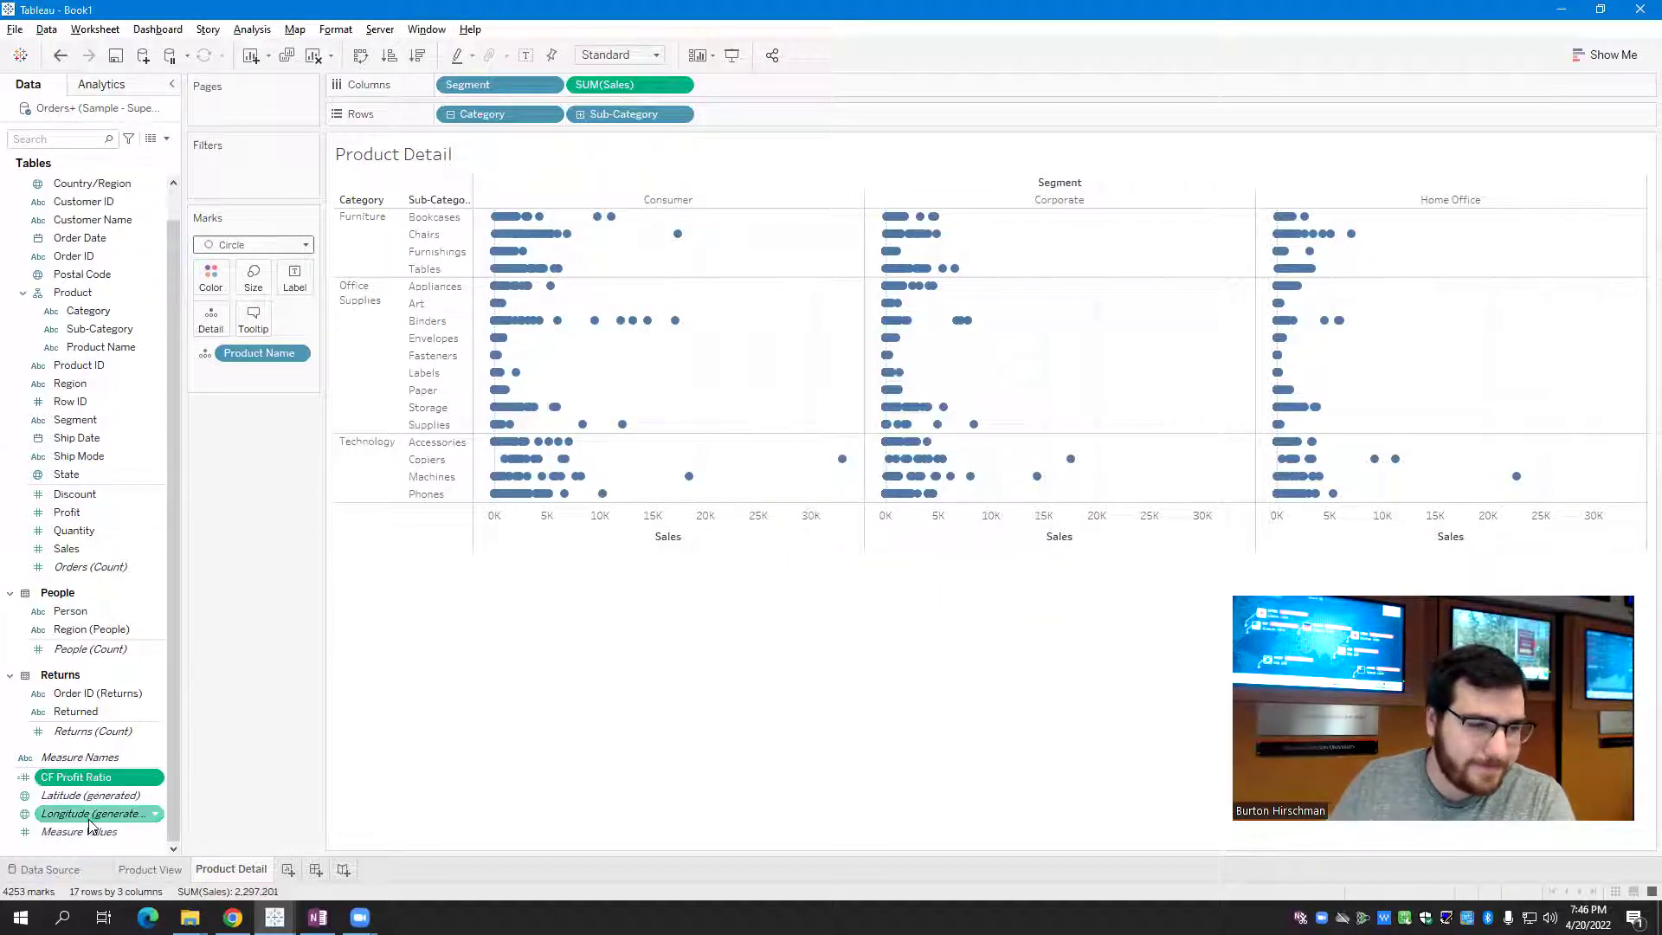
click(160, 779)
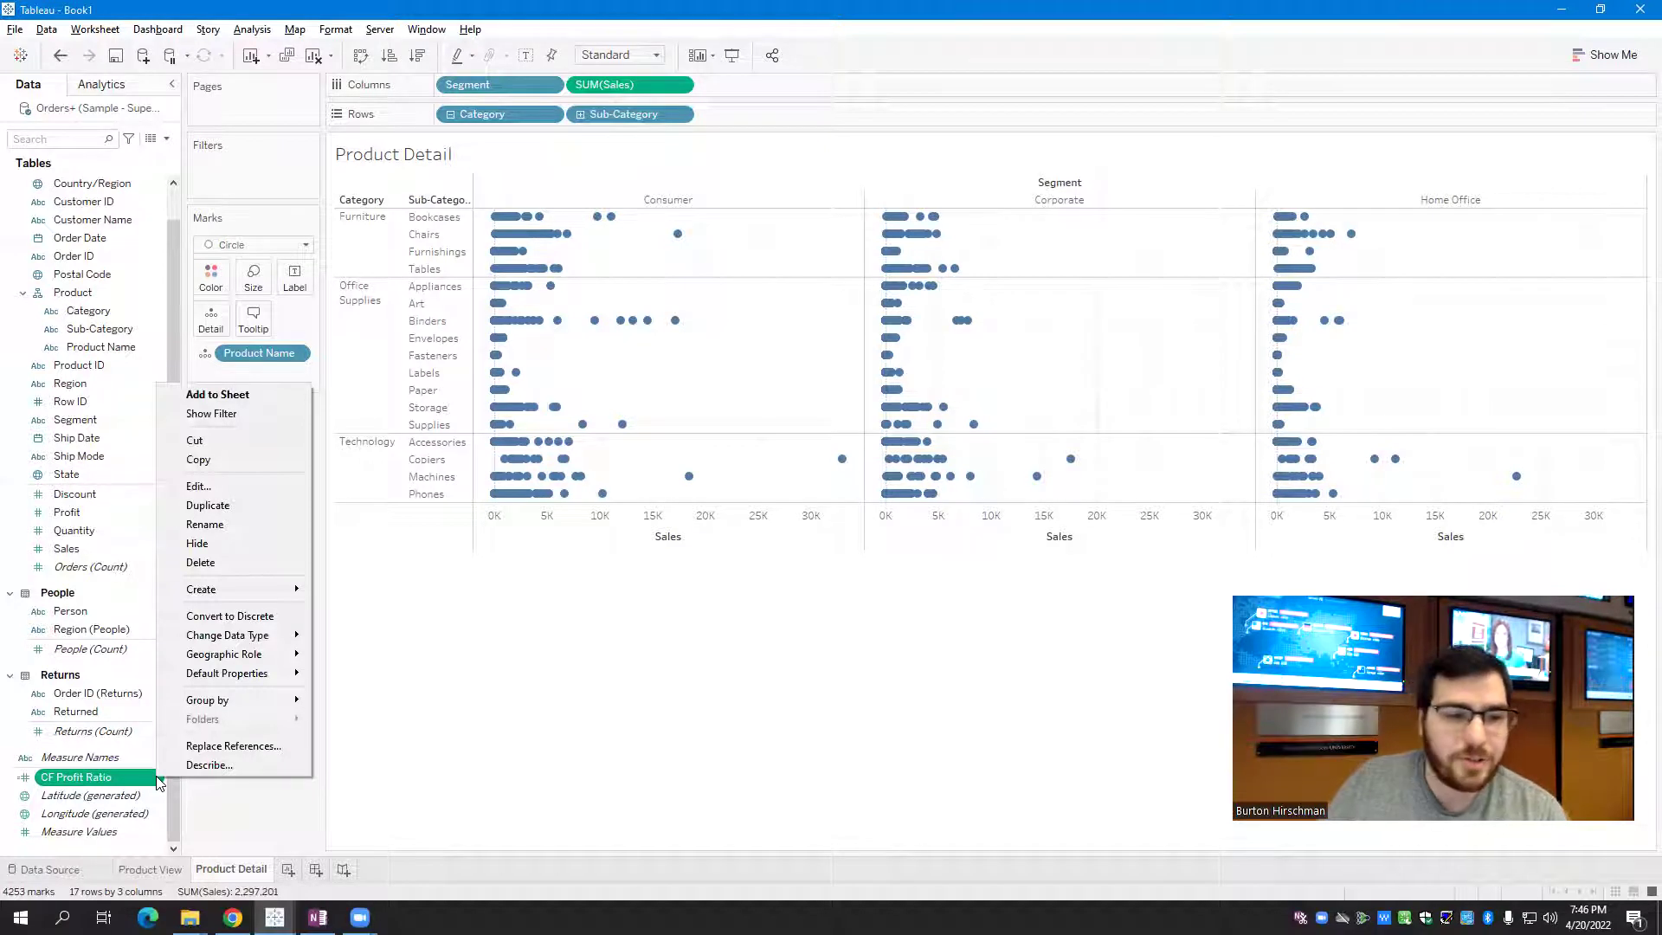
click(151, 782)
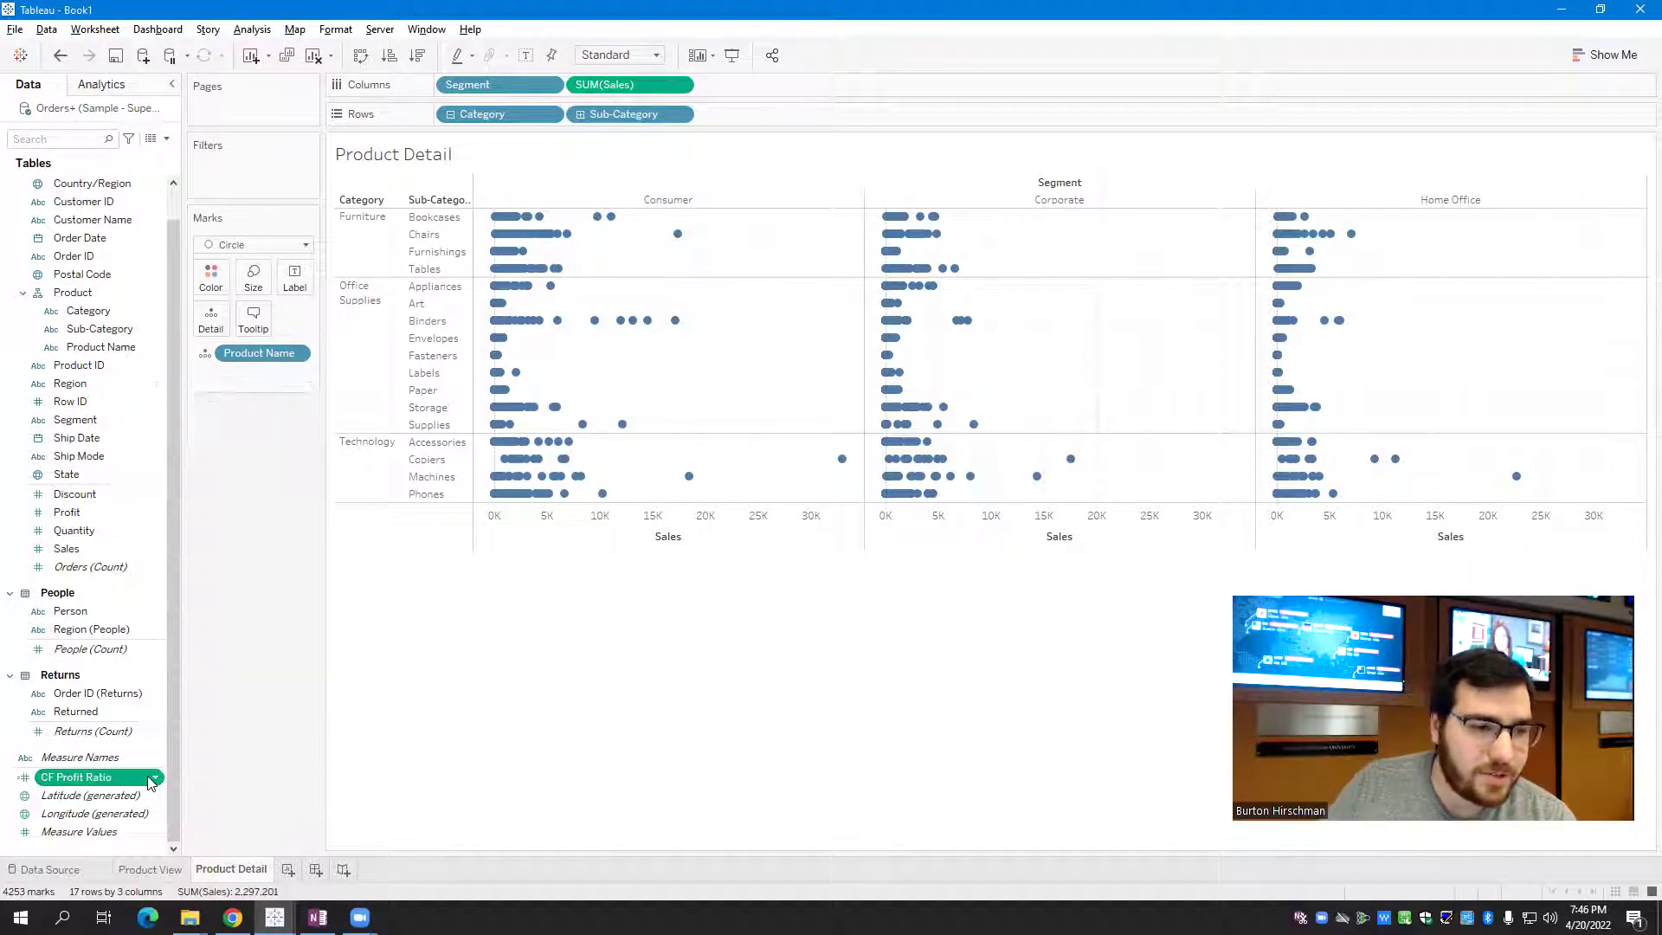
click(156, 783)
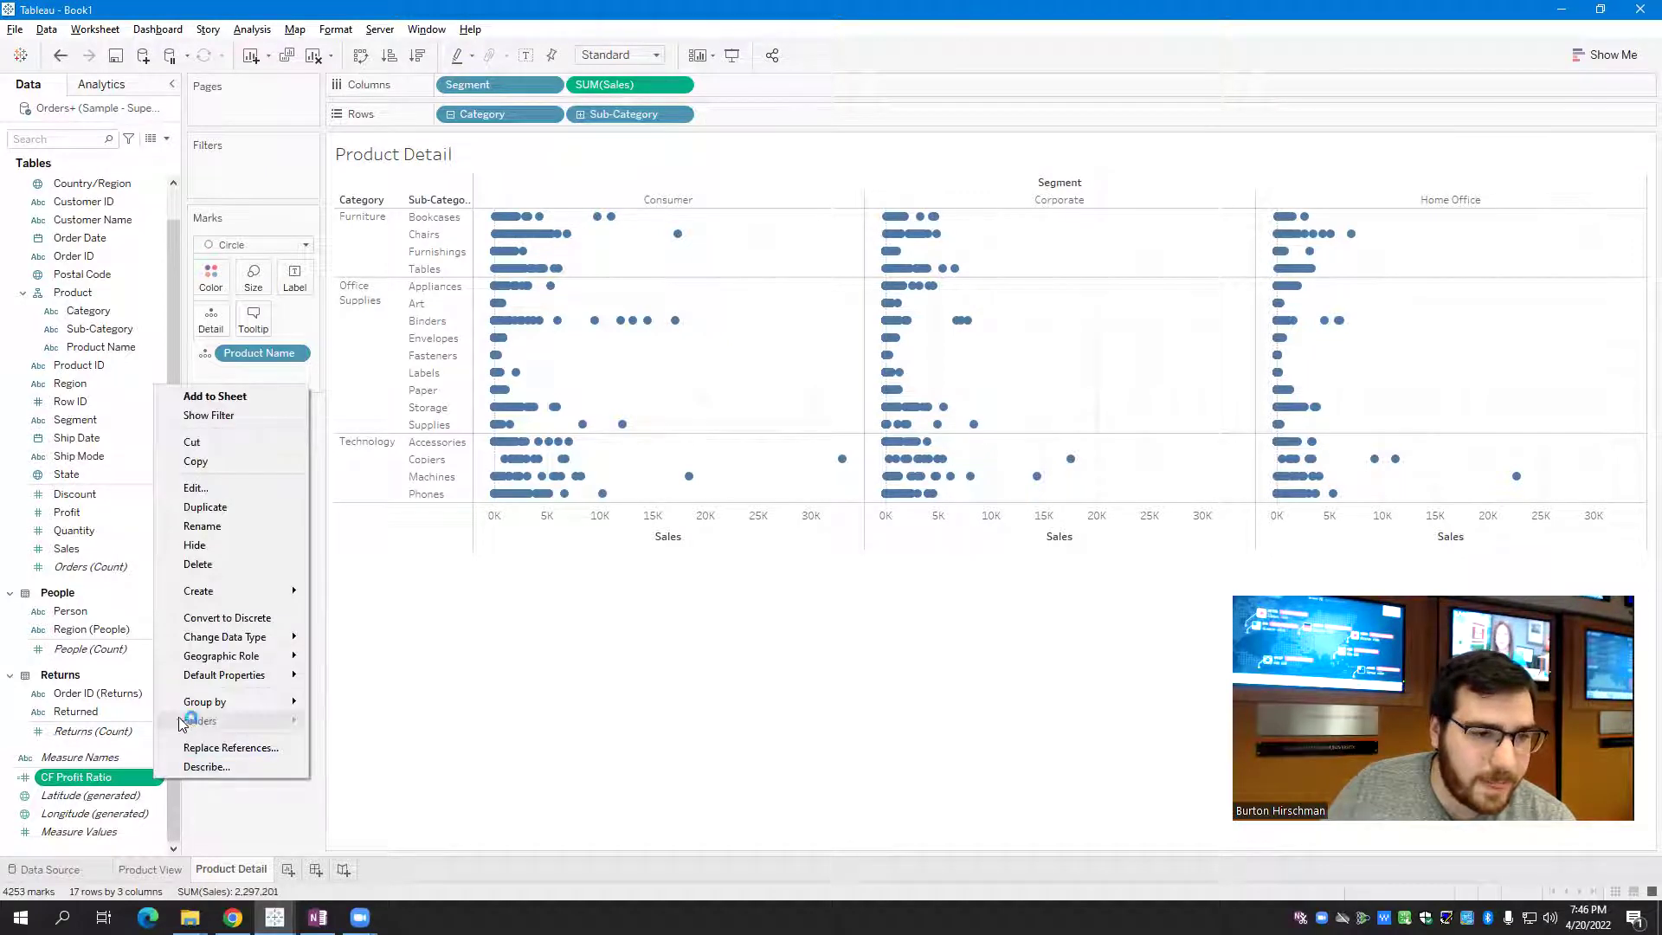
mouse_move(245, 683)
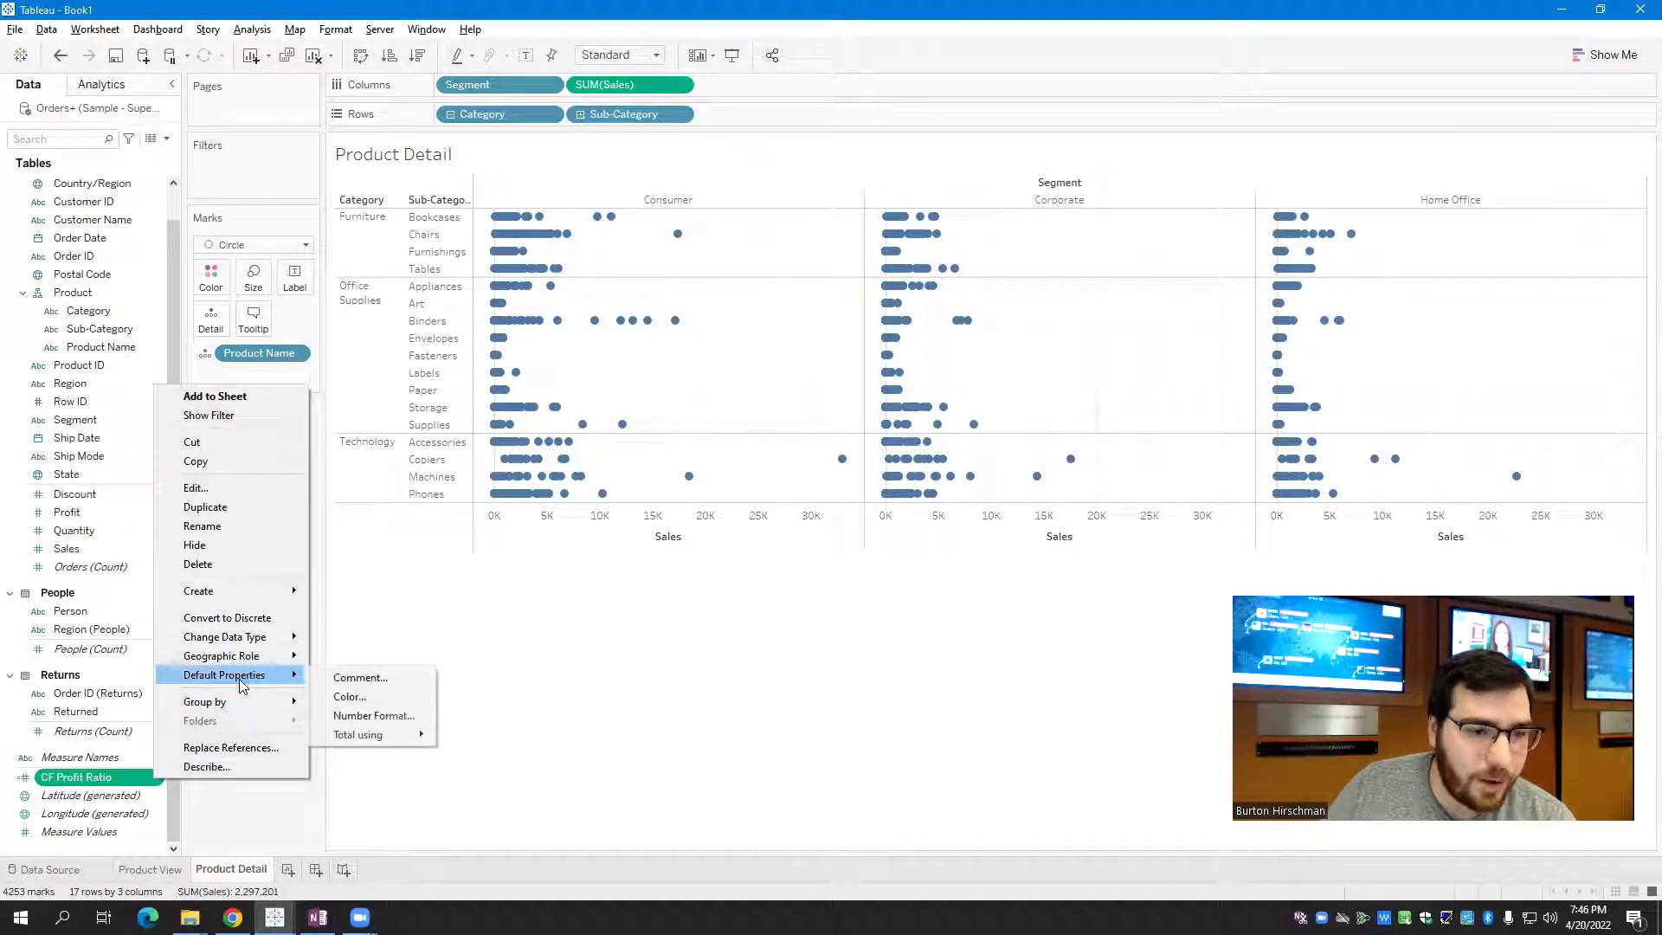
click(360, 719)
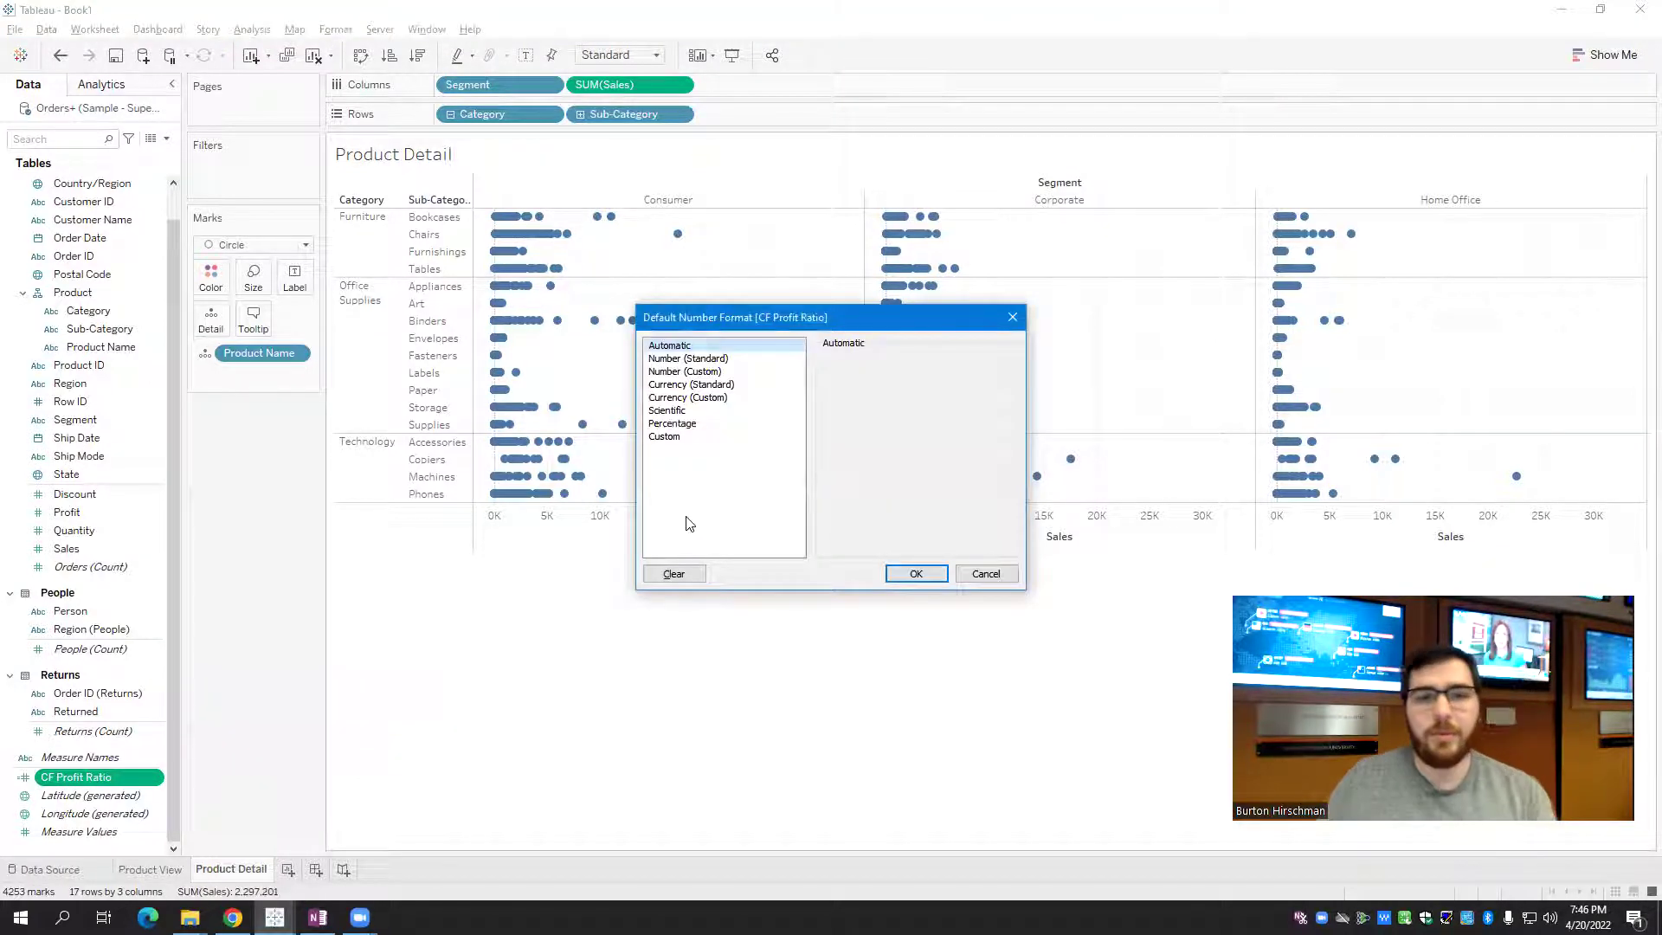
click(691, 425)
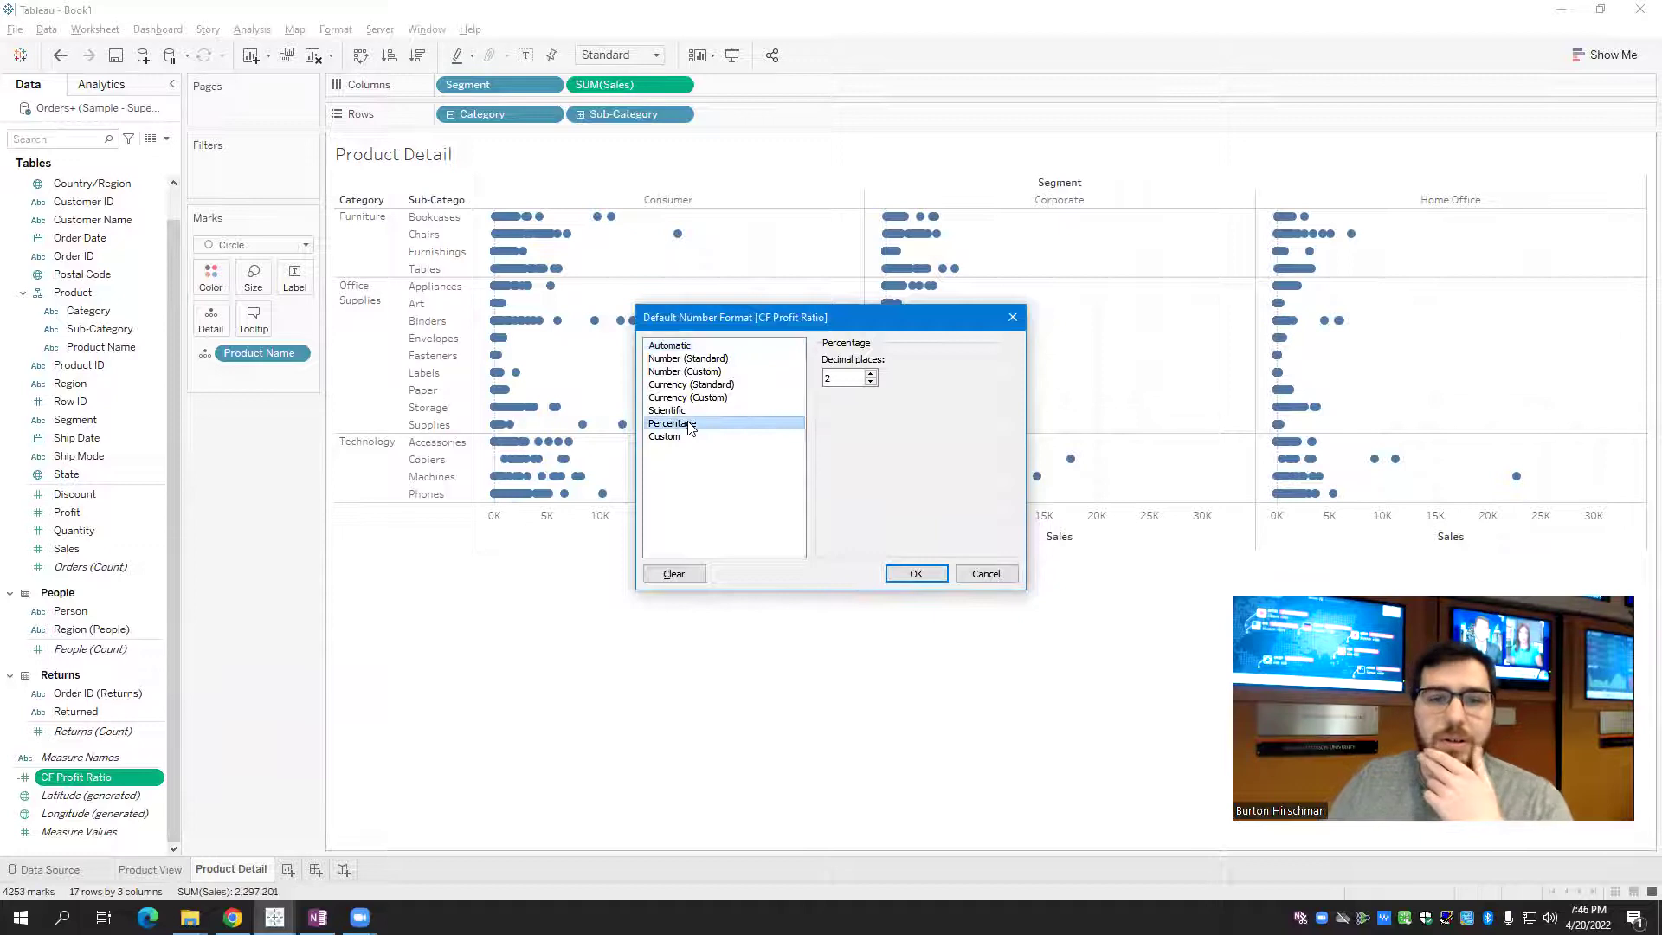
click(847, 381)
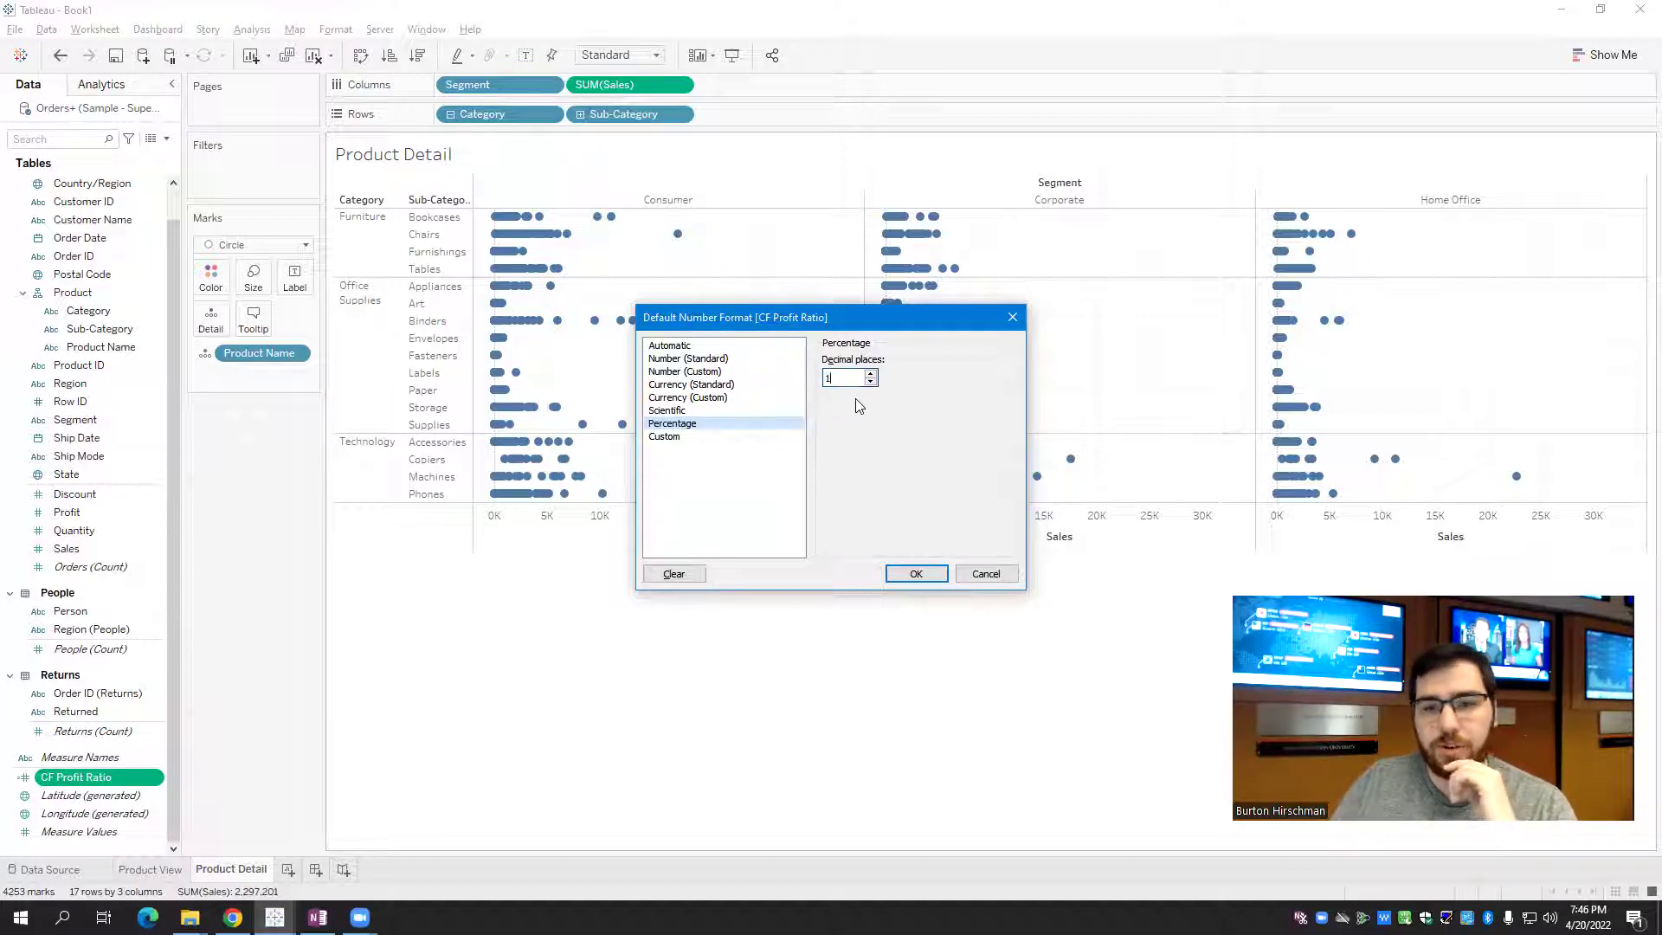
click(917, 574)
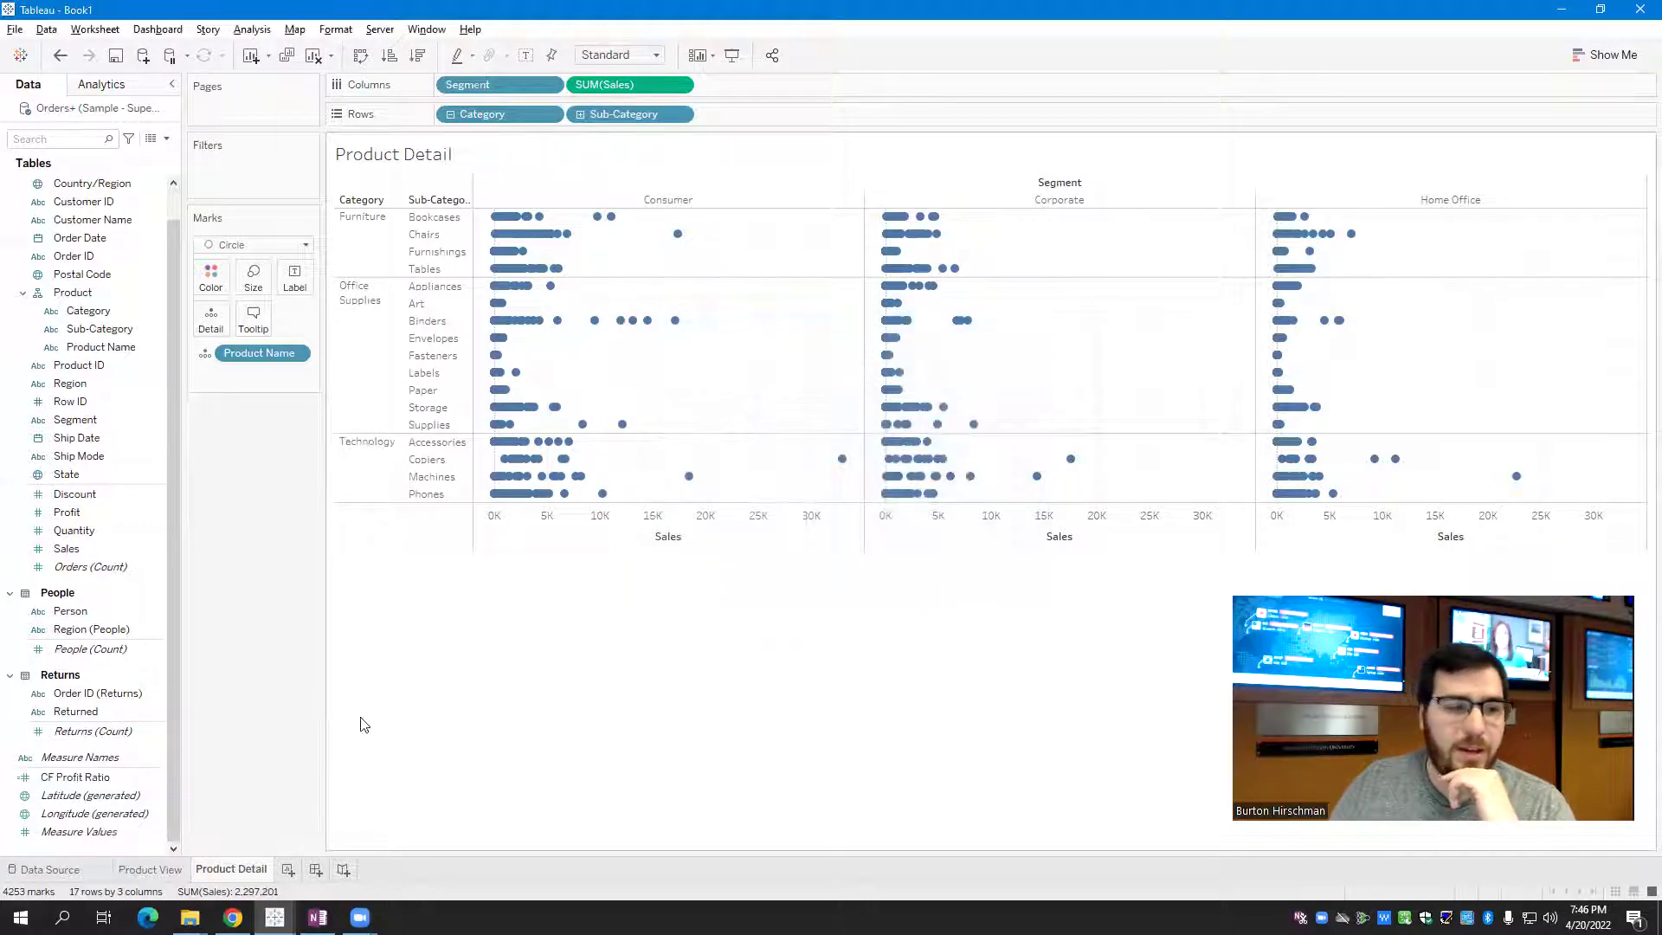
Put CF Profit Ratio on Color so the circles shade from -275.0% to 50.0%
drag(99, 778, 216, 278)
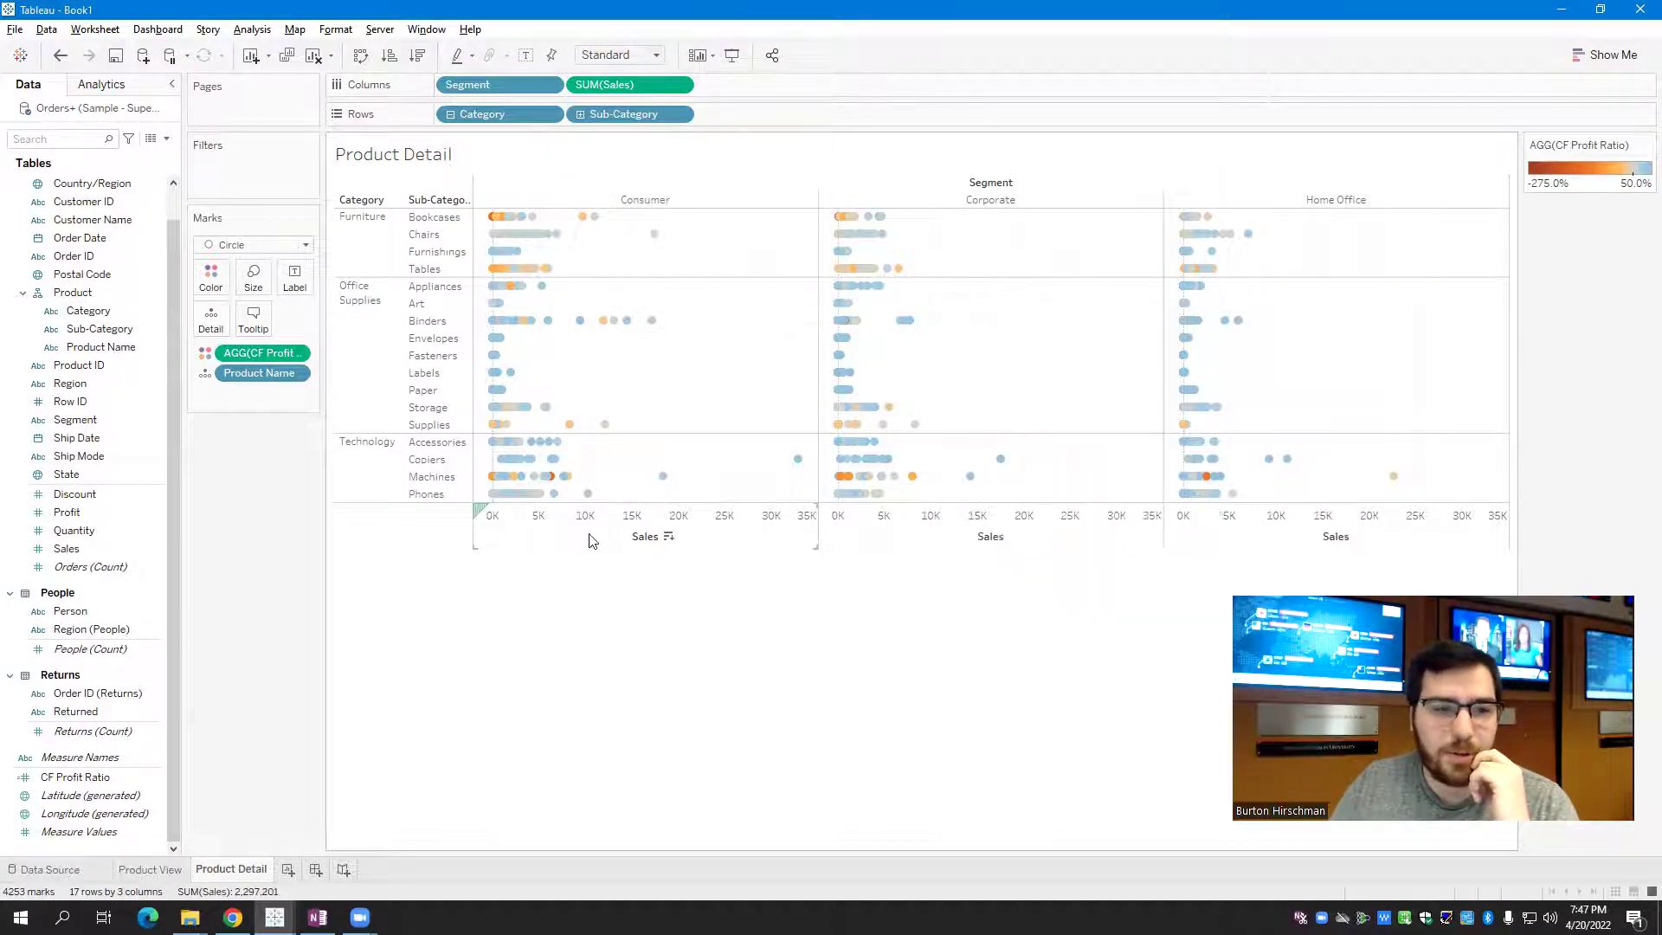
mouse_move(554, 485)
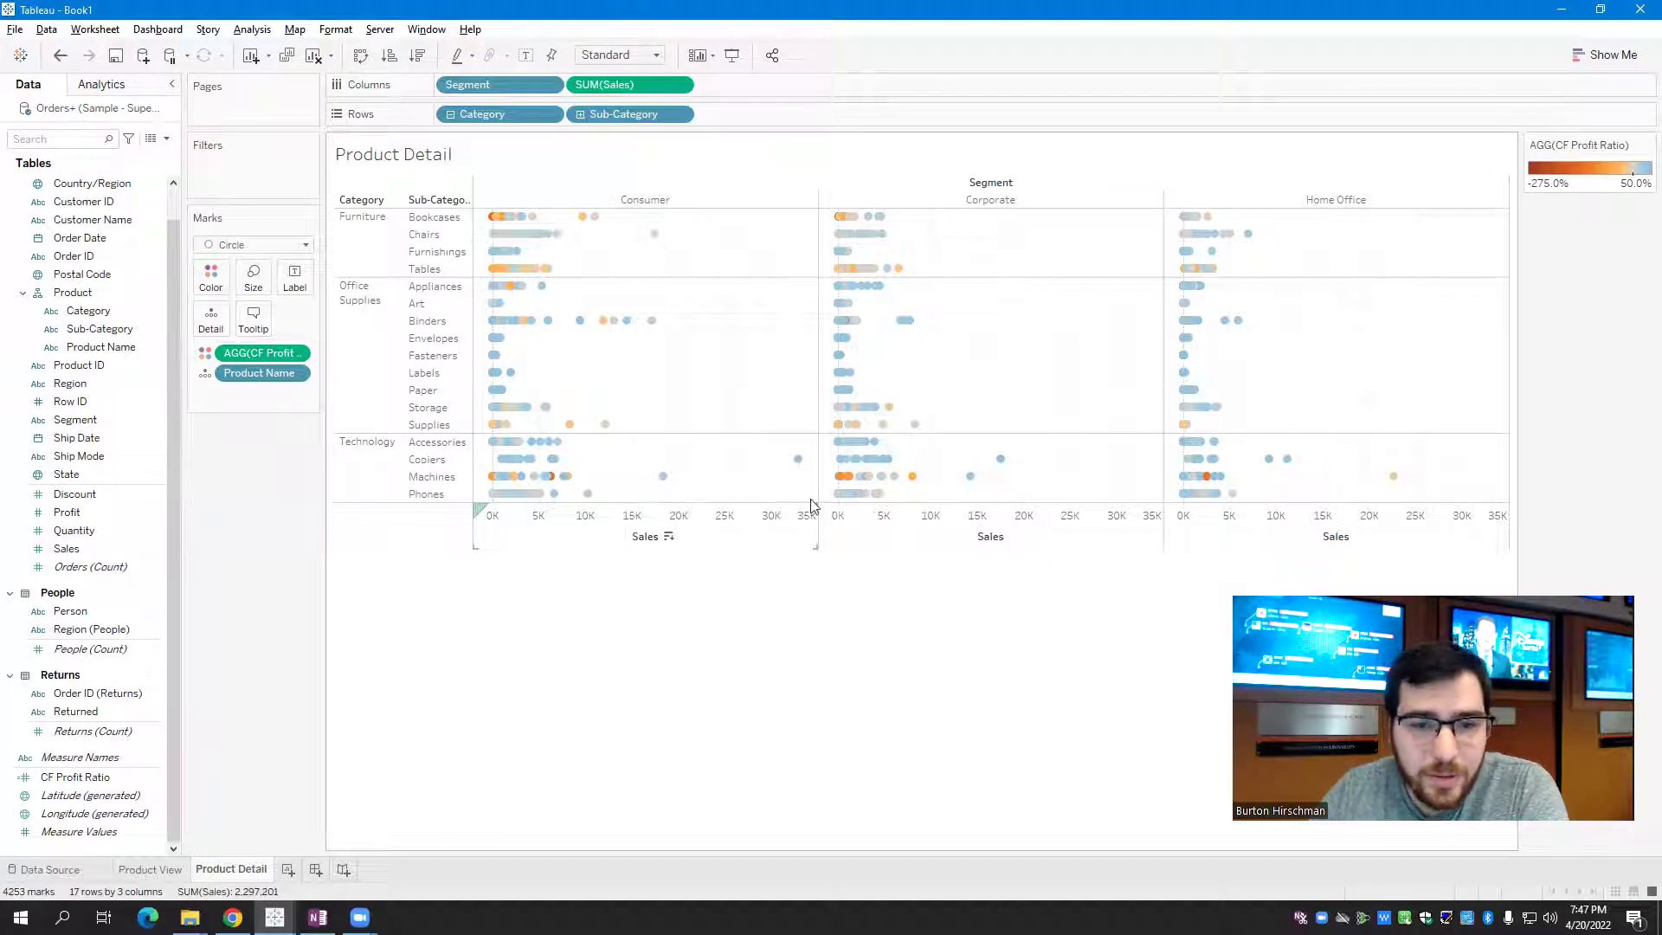
mouse_move(1288, 466)
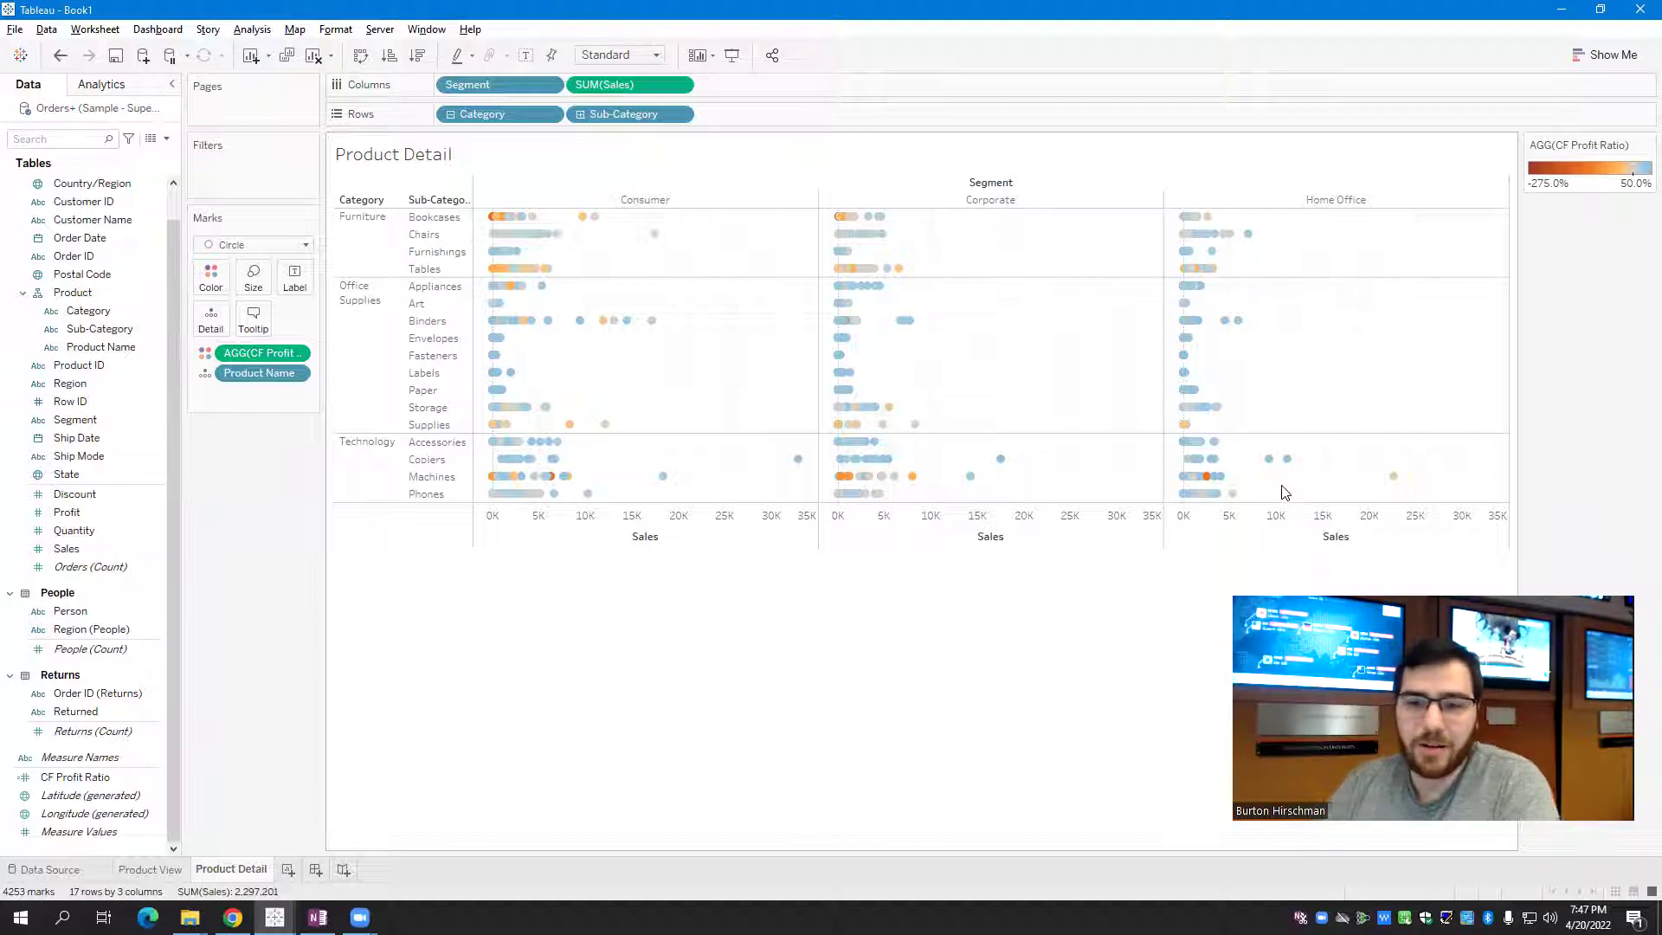
mouse_move(1208, 483)
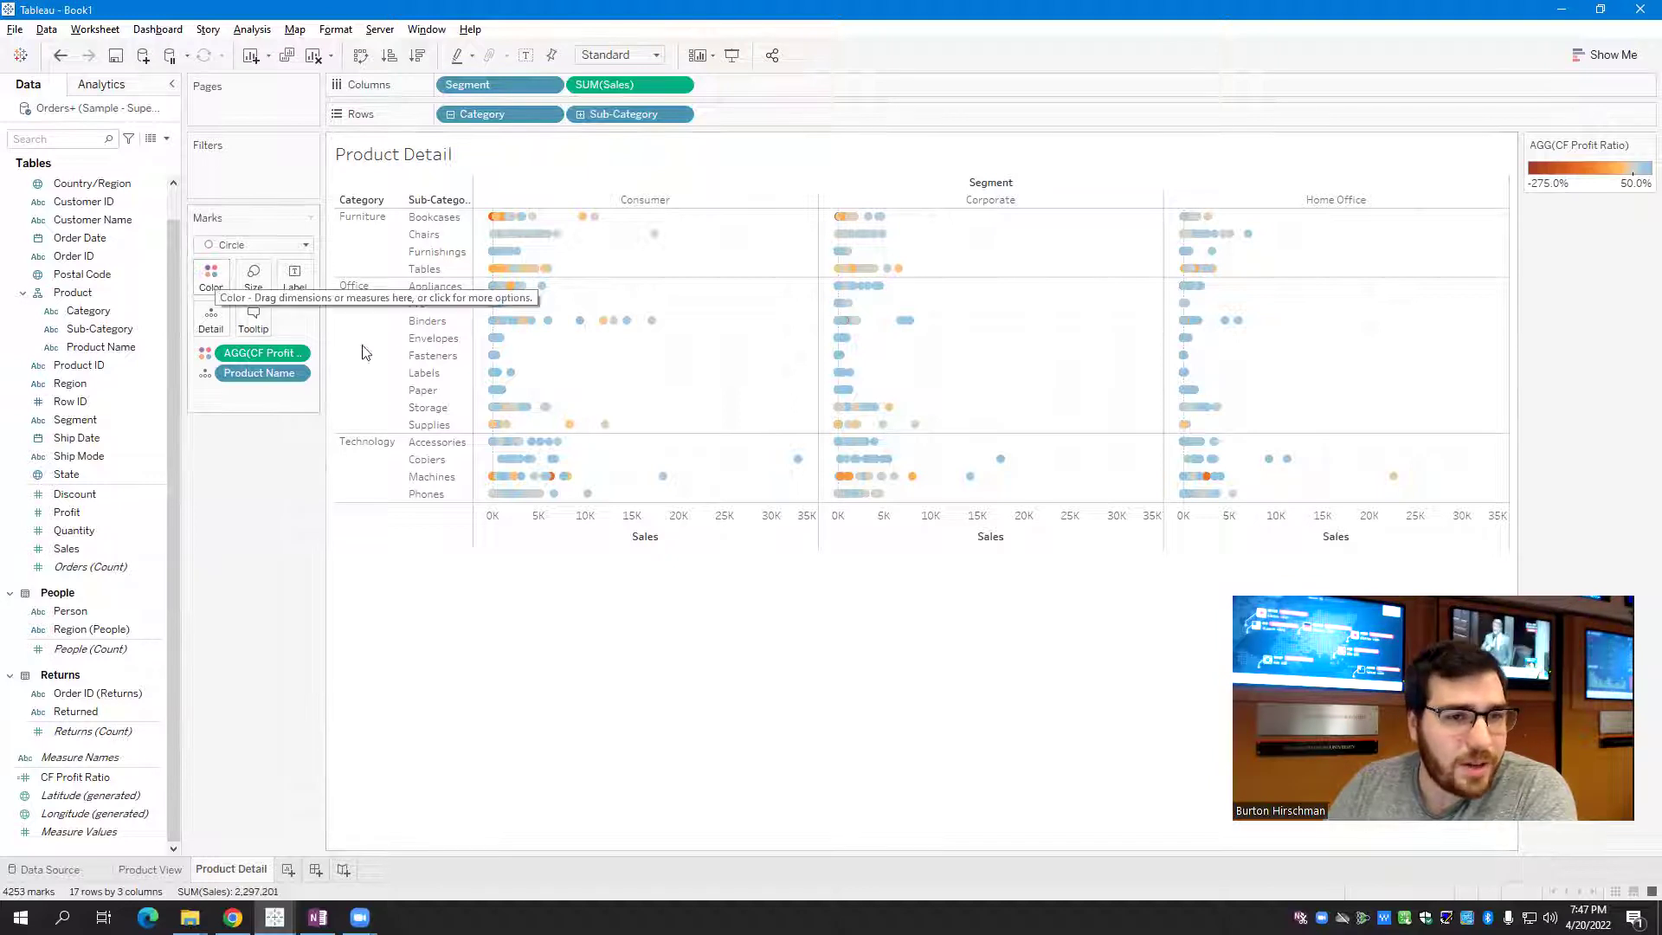
mouse_move(581, 322)
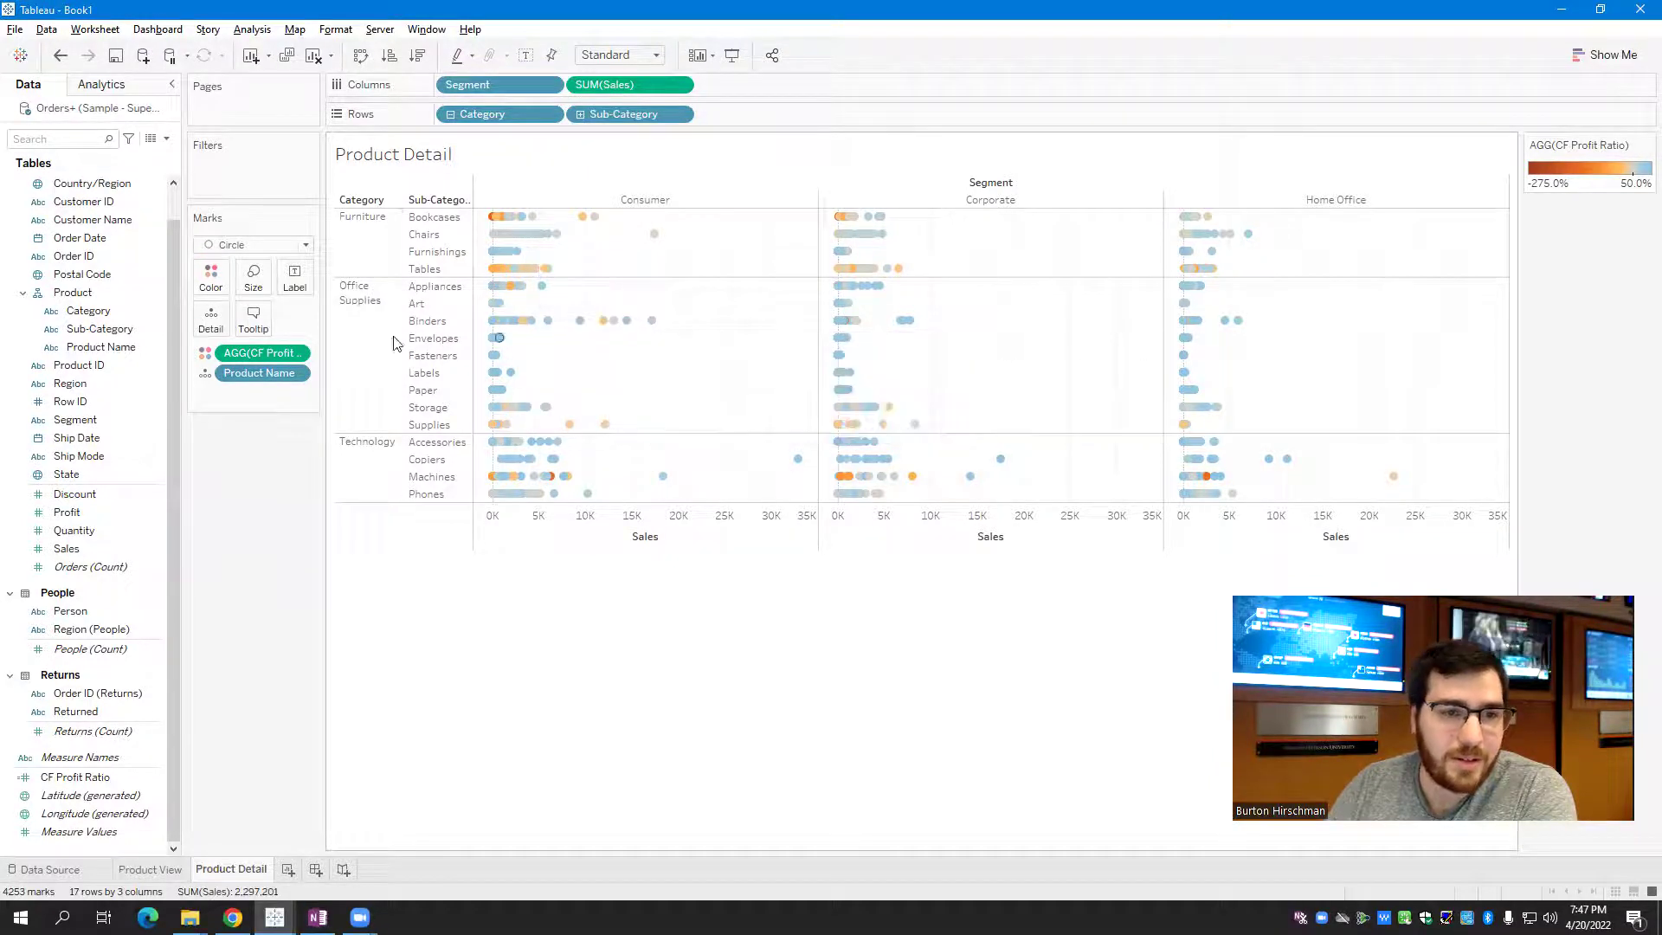
Switch the CF Profit Ratio colour palette to Red-Black Diverging
click(212, 282)
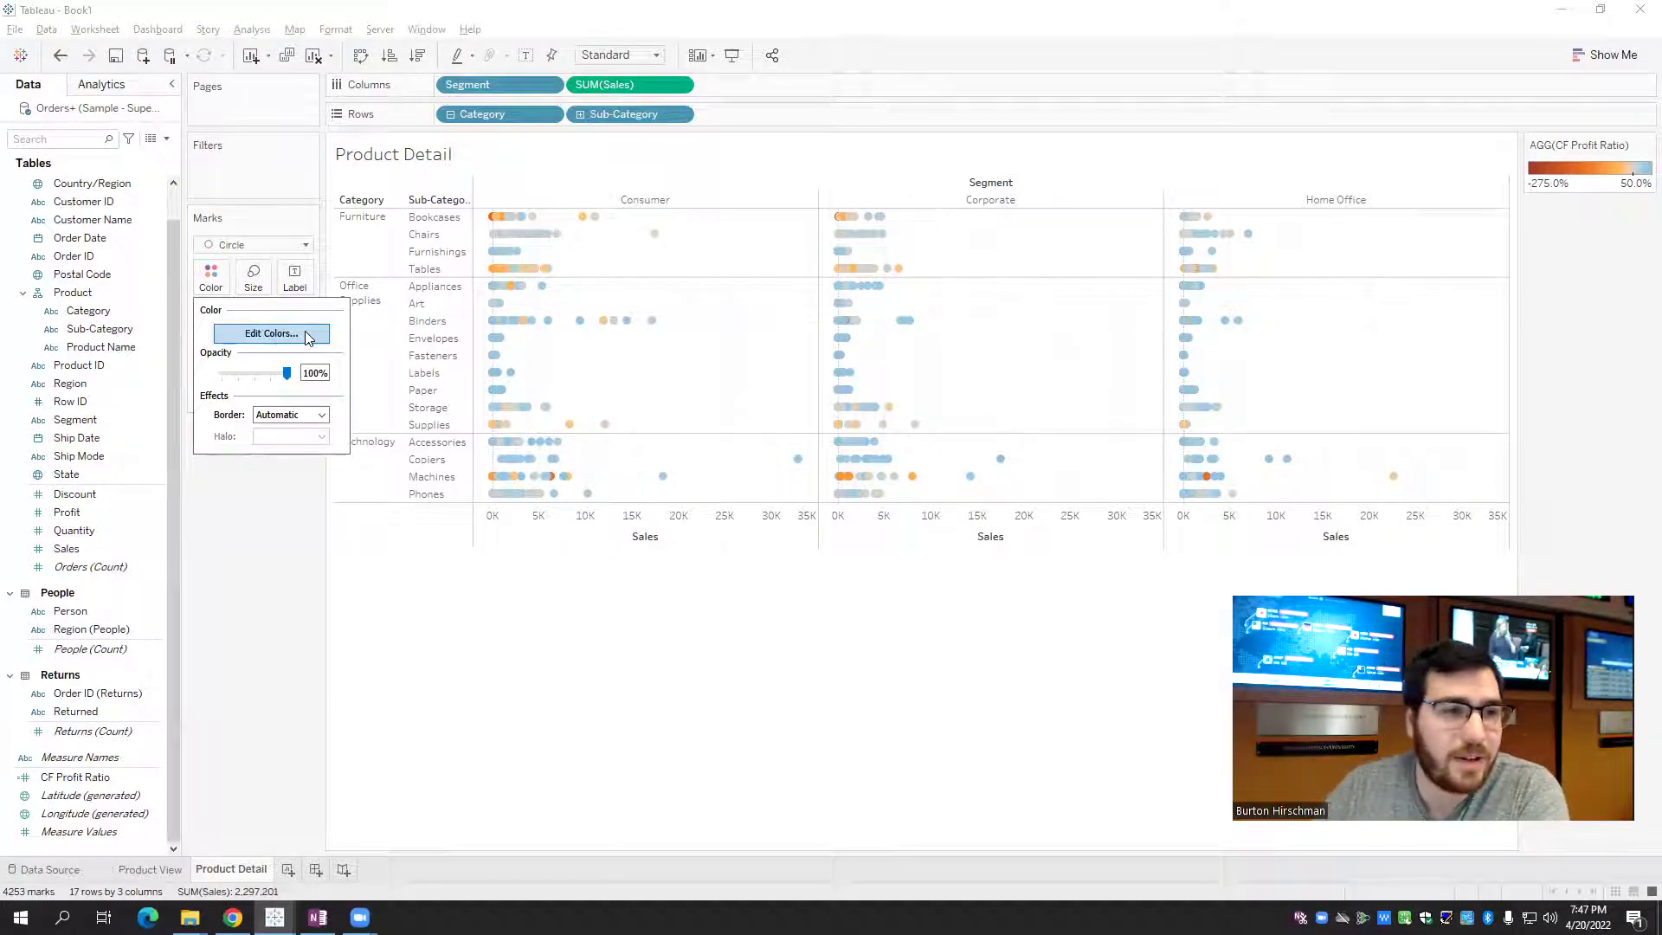
click(217, 283)
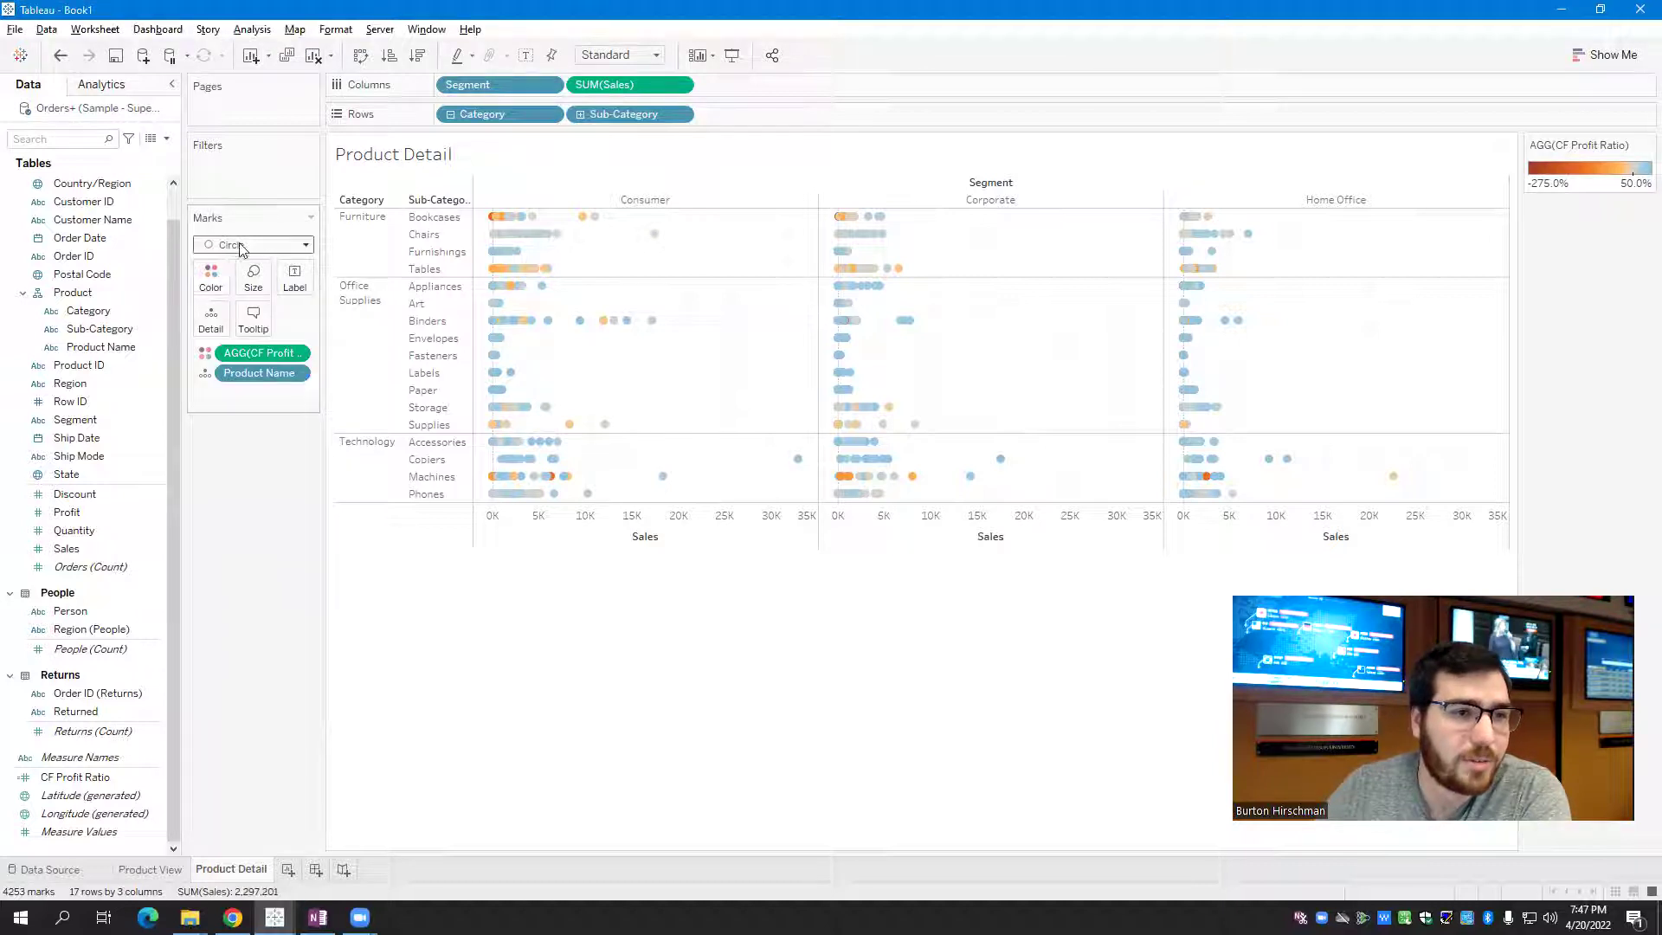
click(218, 281)
click(293, 338)
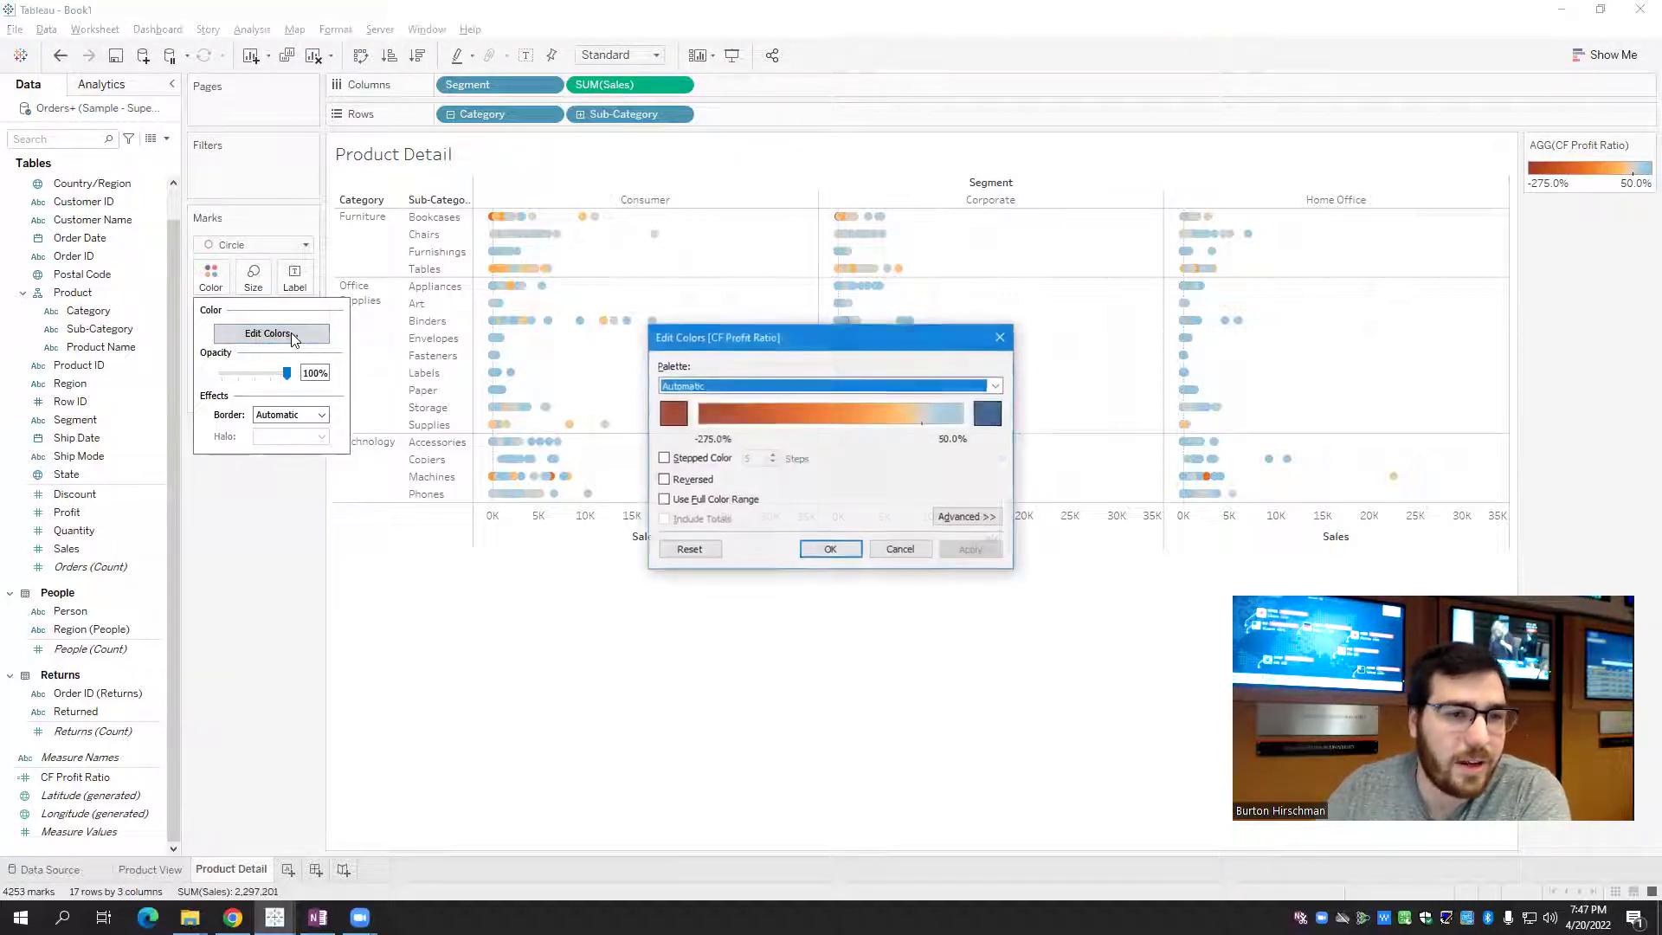
click(995, 386)
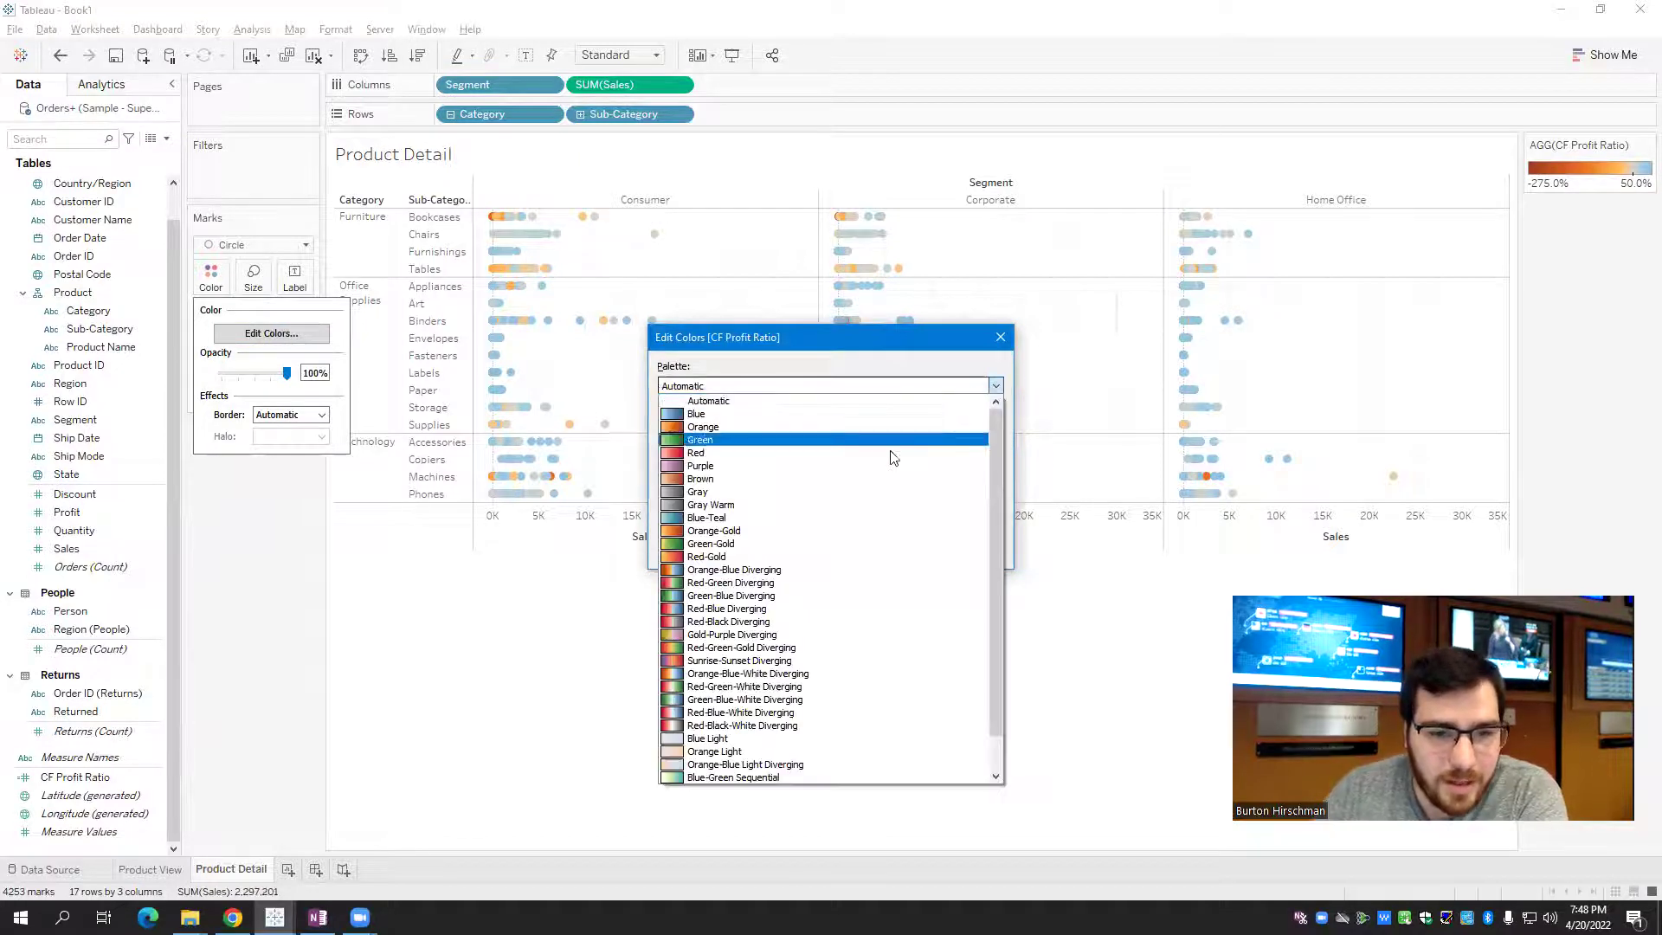
click(852, 621)
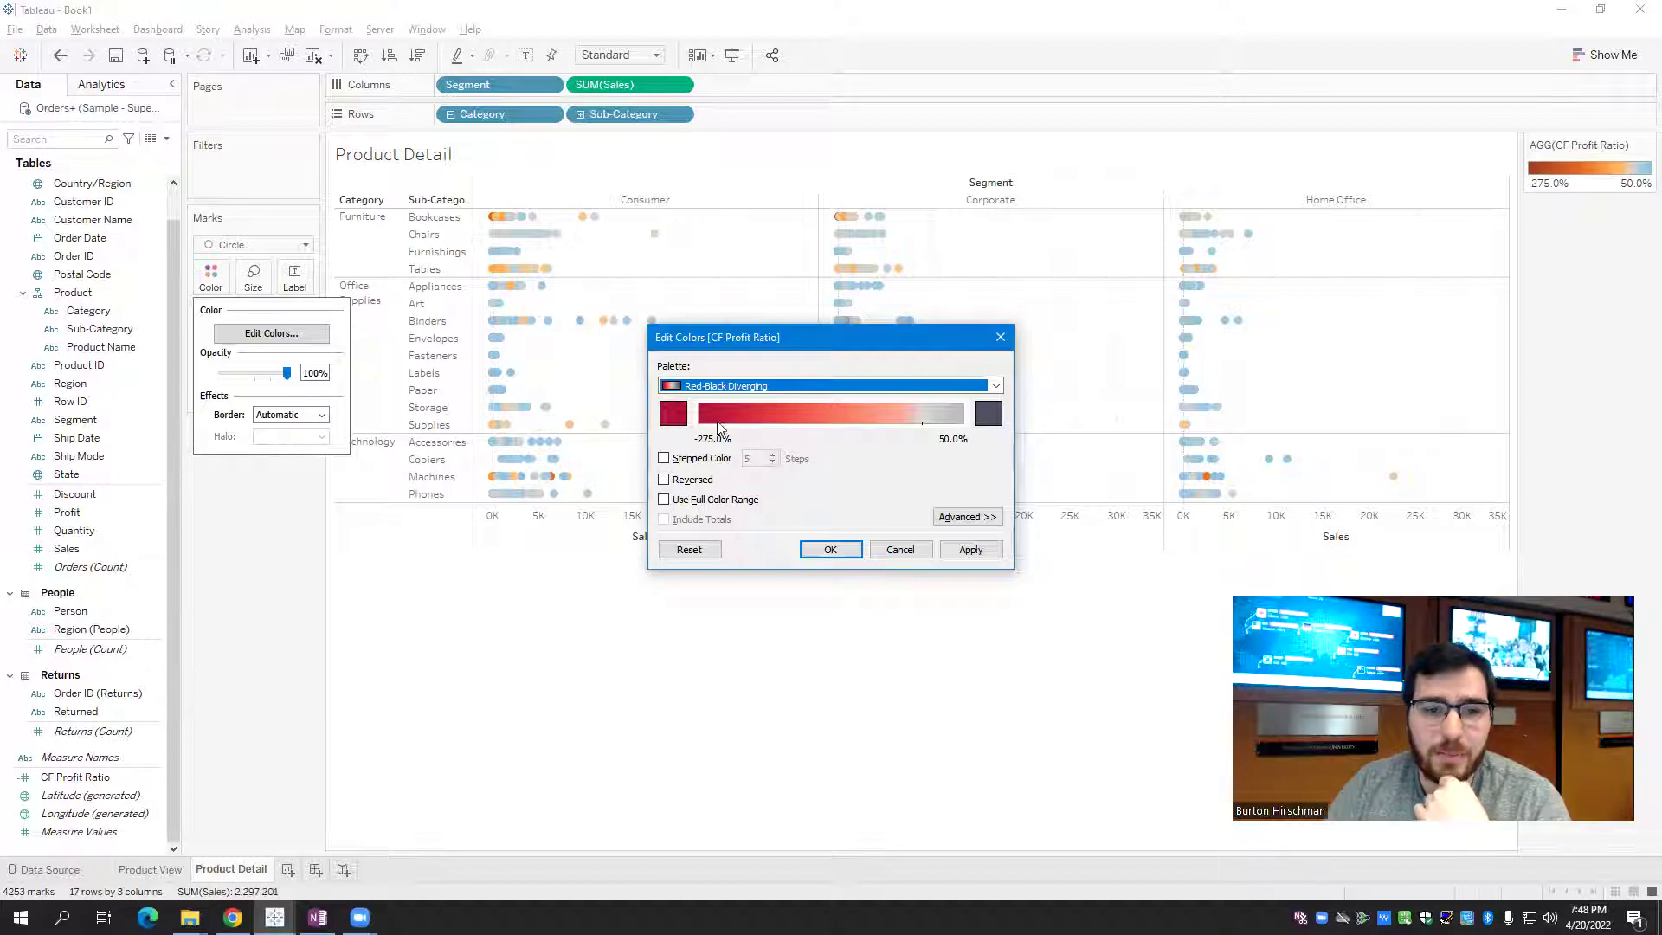
Fix the colour range at start -0.5, end 0.5 and center 0, then apply
click(981, 518)
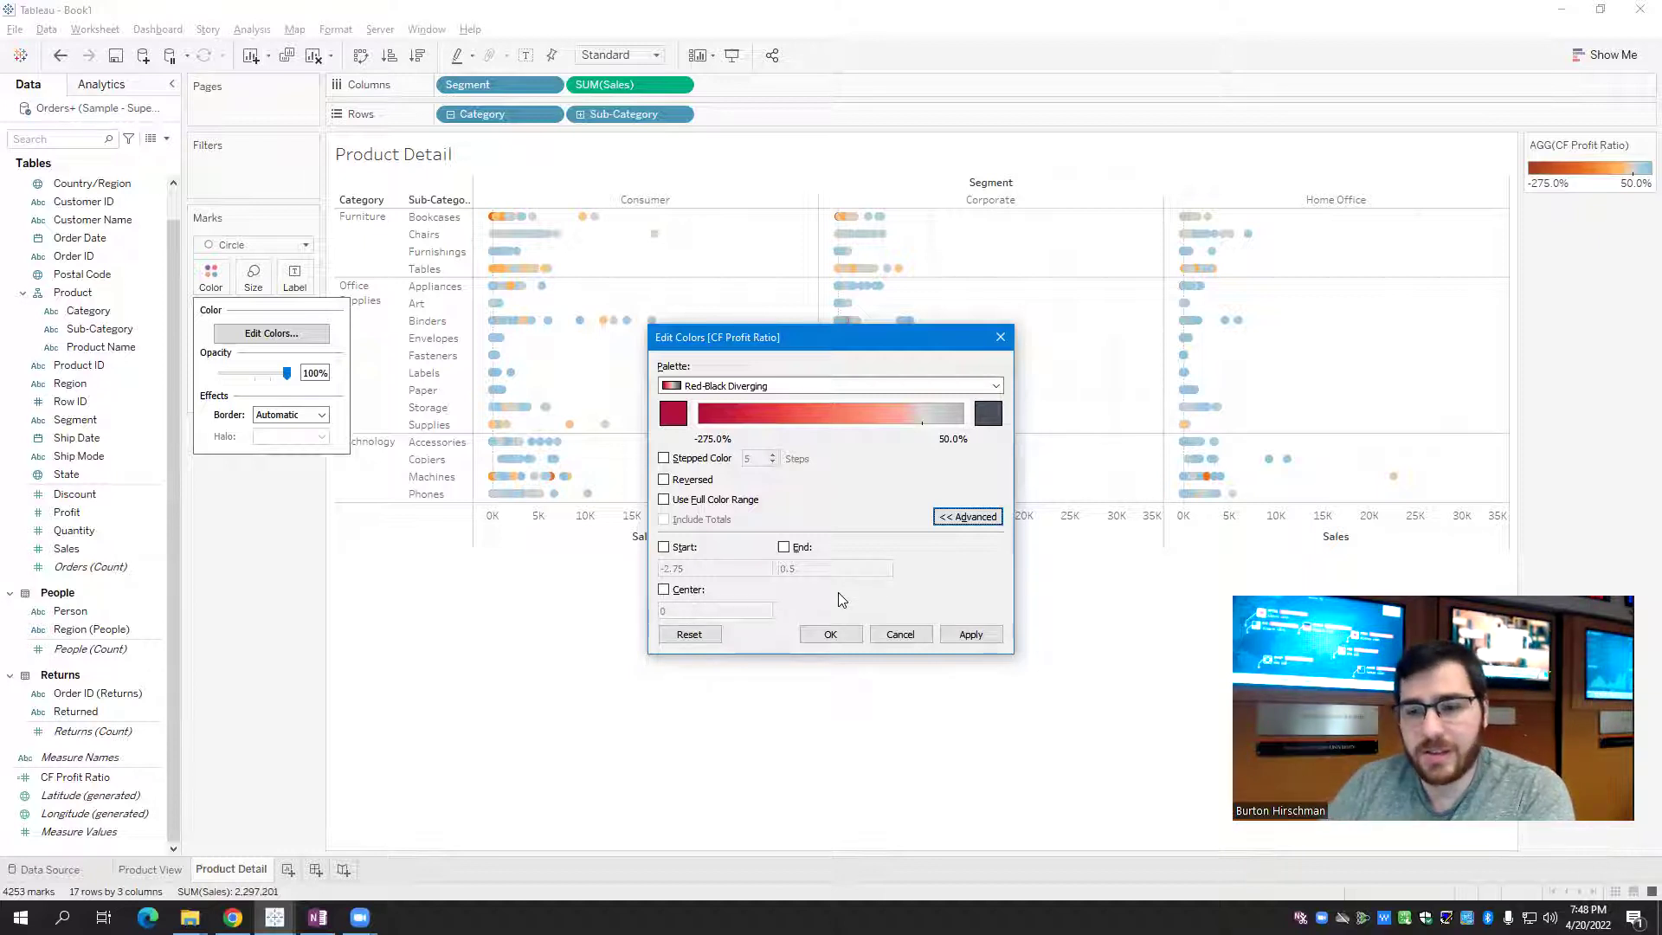
click(675, 547)
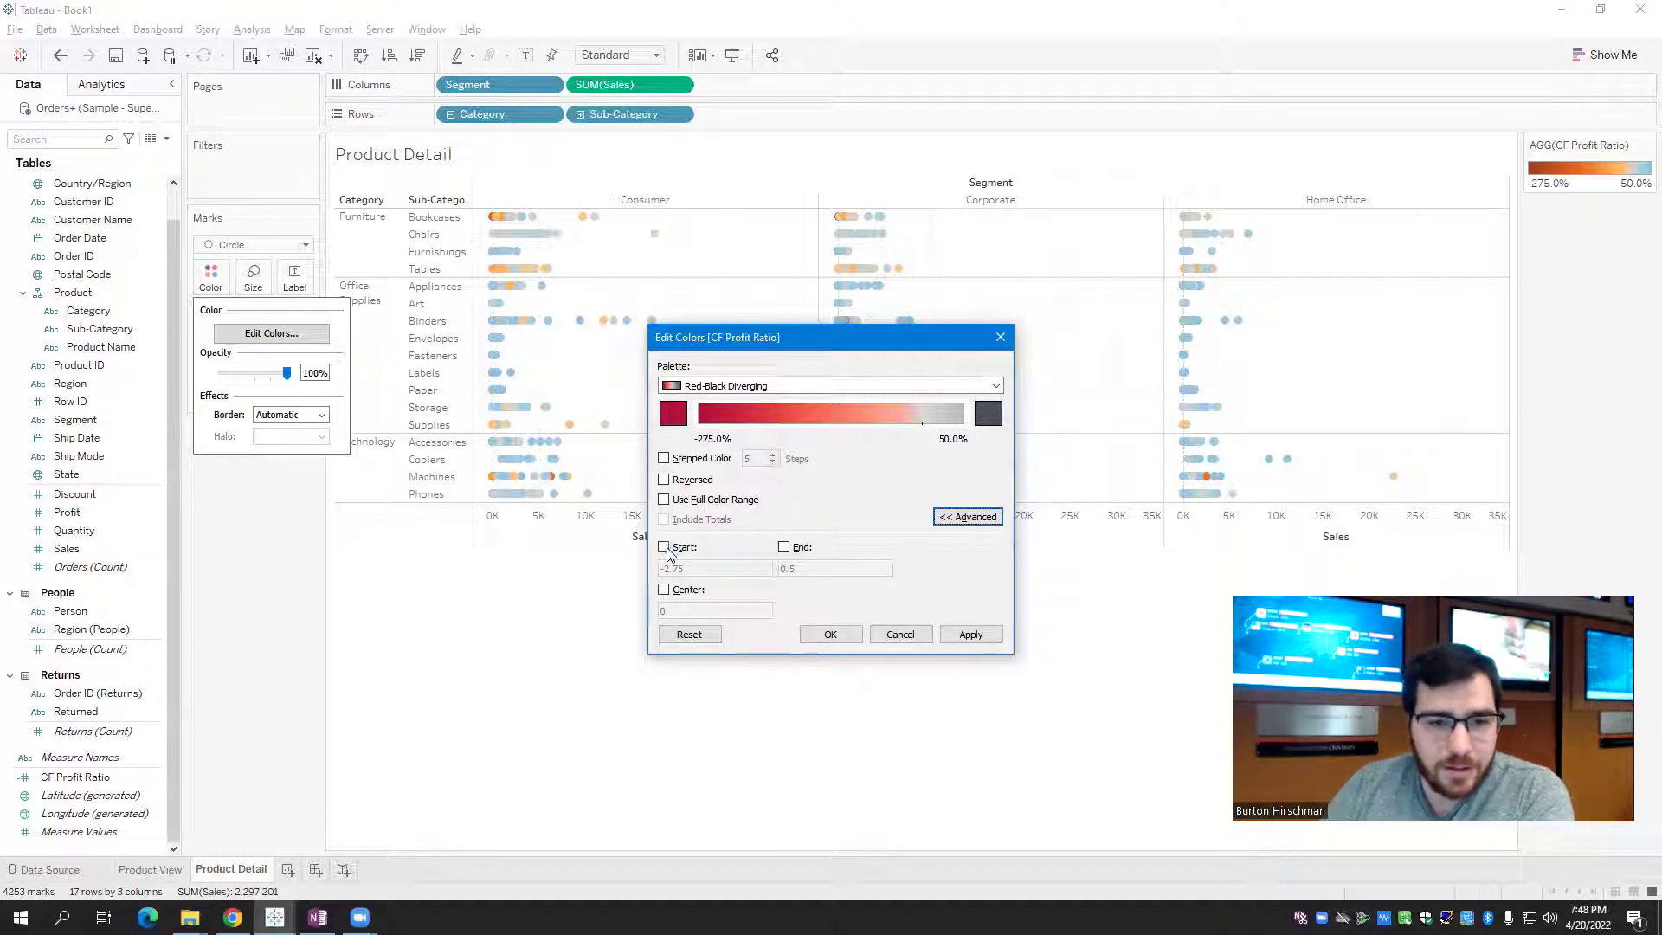
click(663, 547)
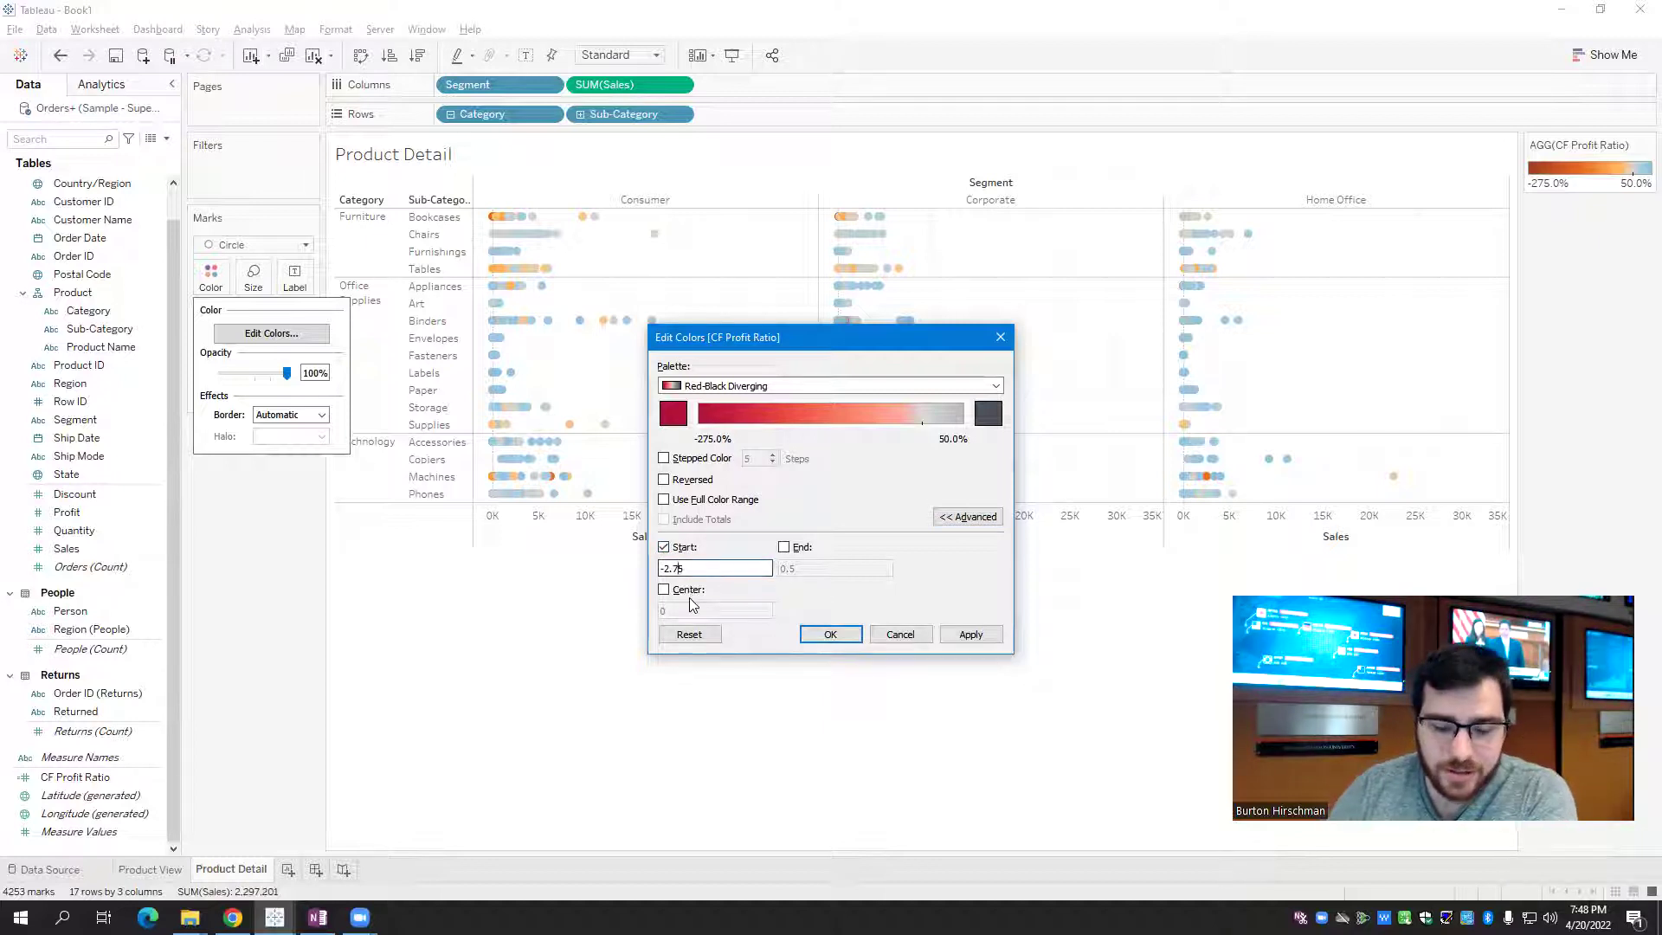
key(BackSpace)
key(BackSpace)
text(5)
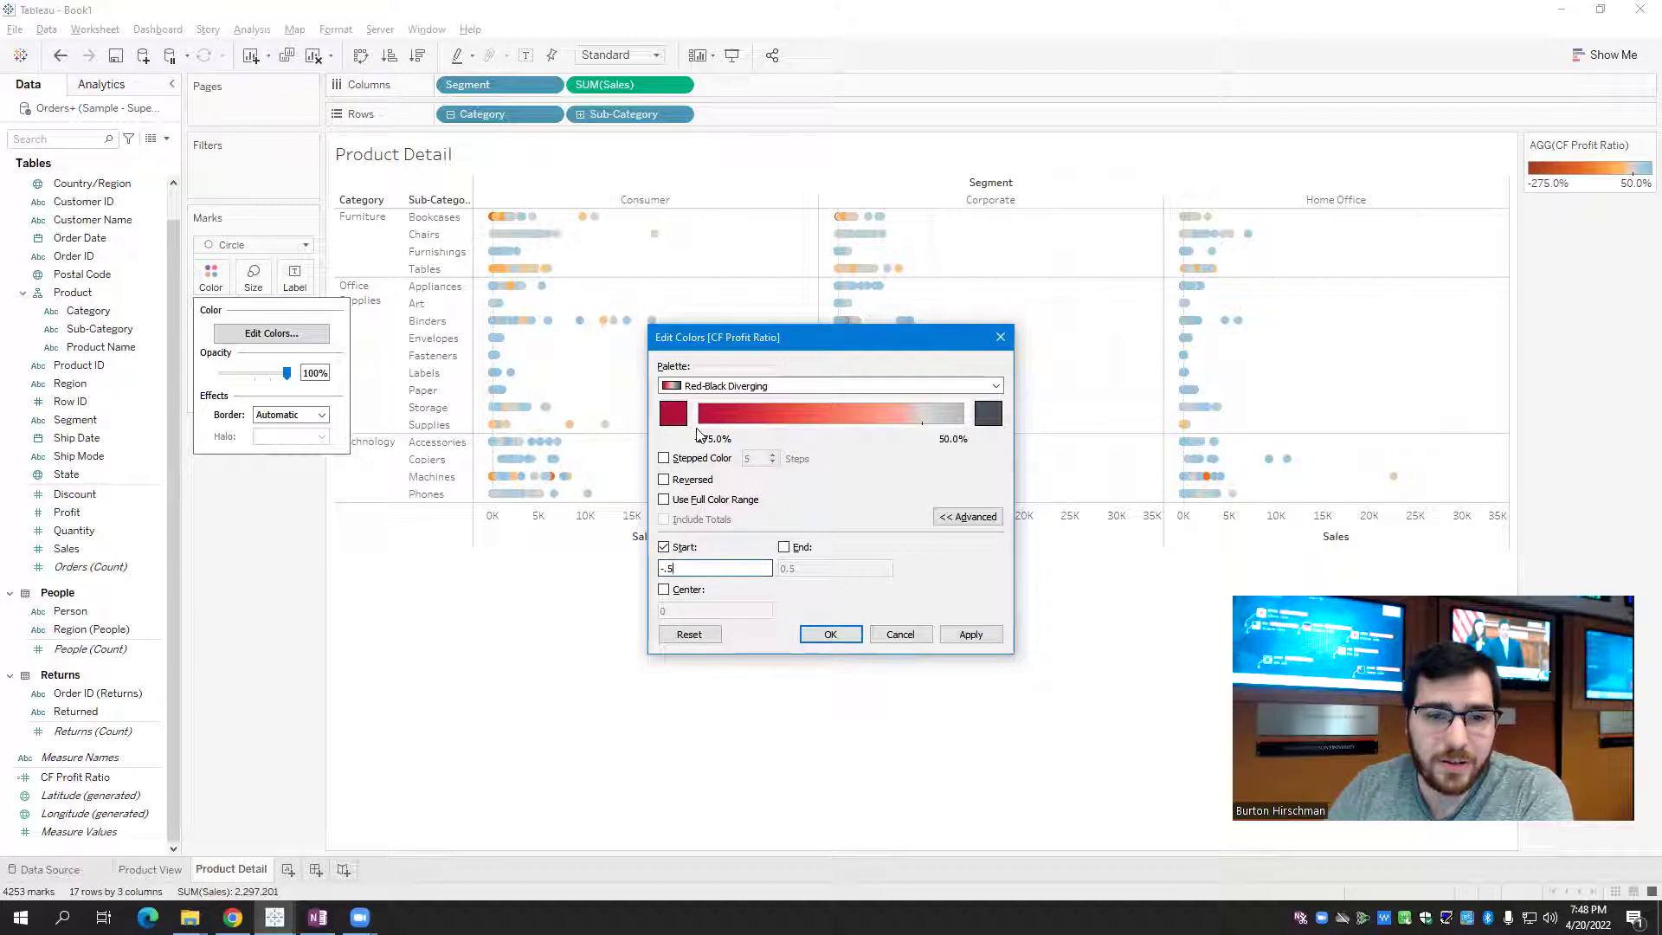
click(784, 547)
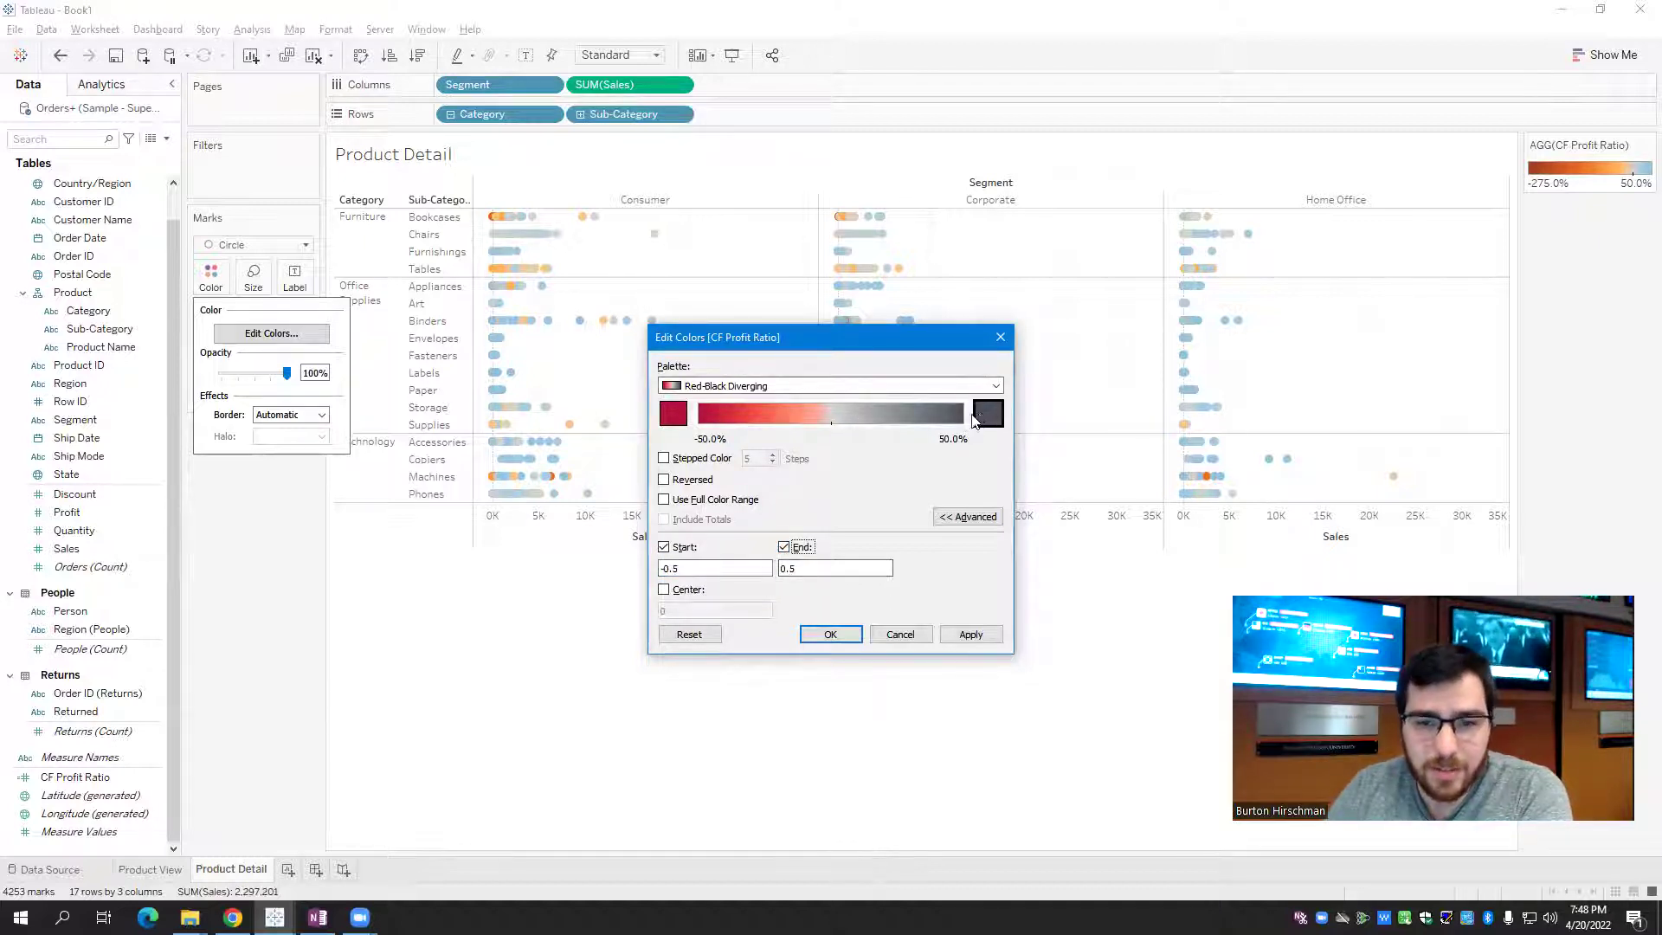
click(667, 595)
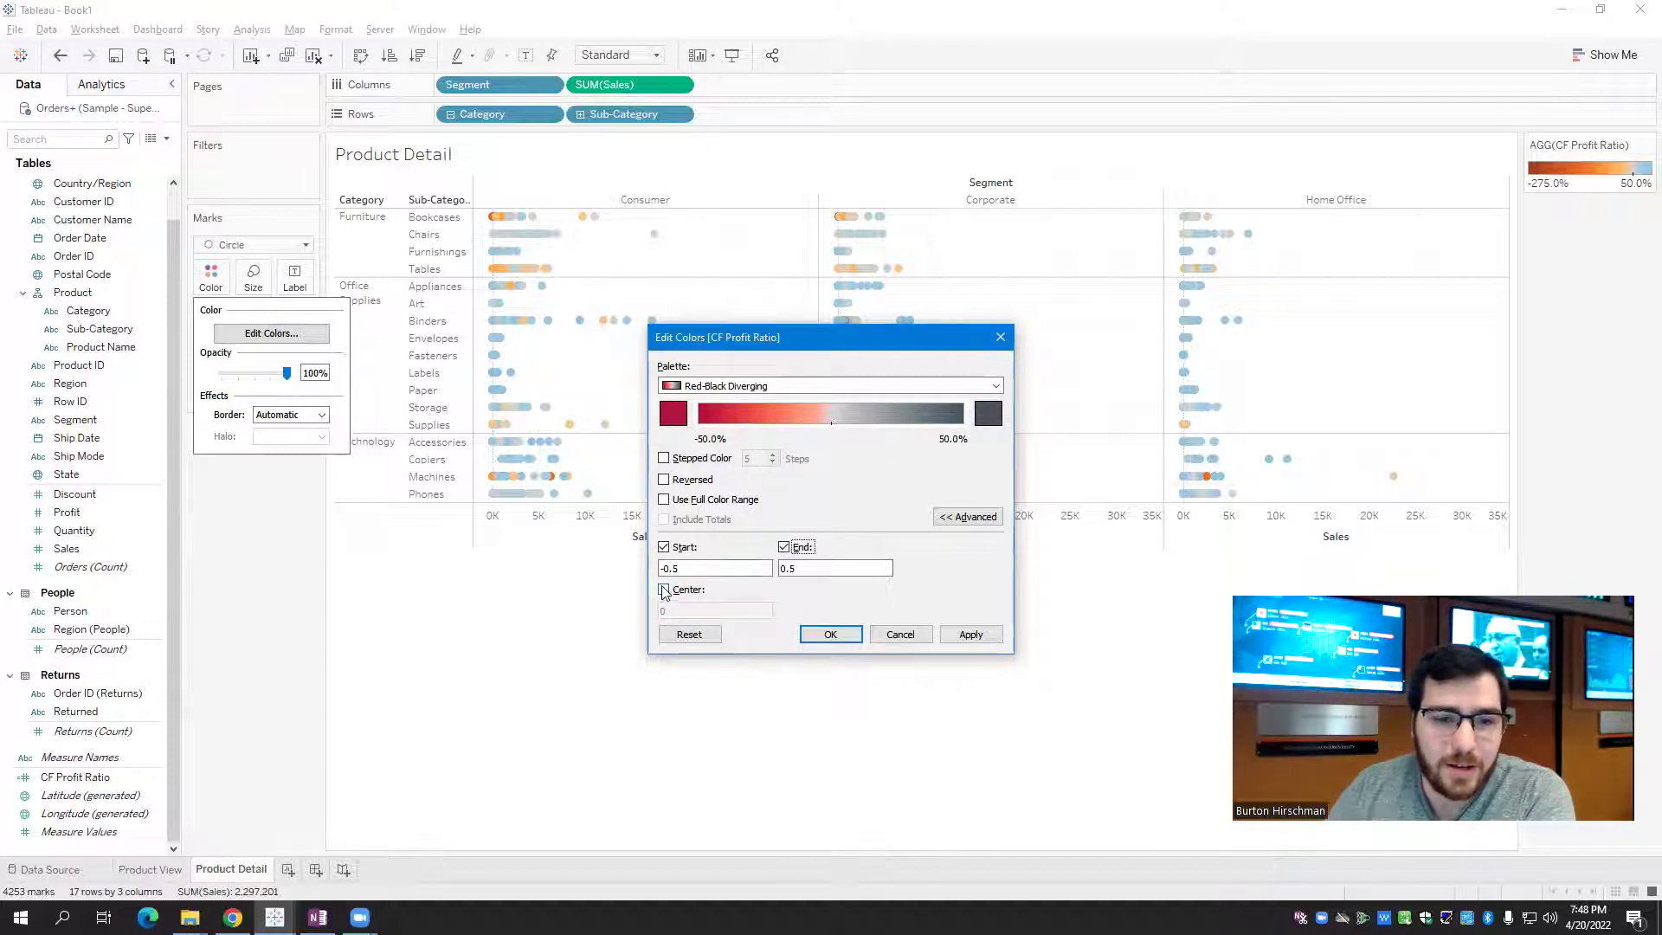
click(664, 590)
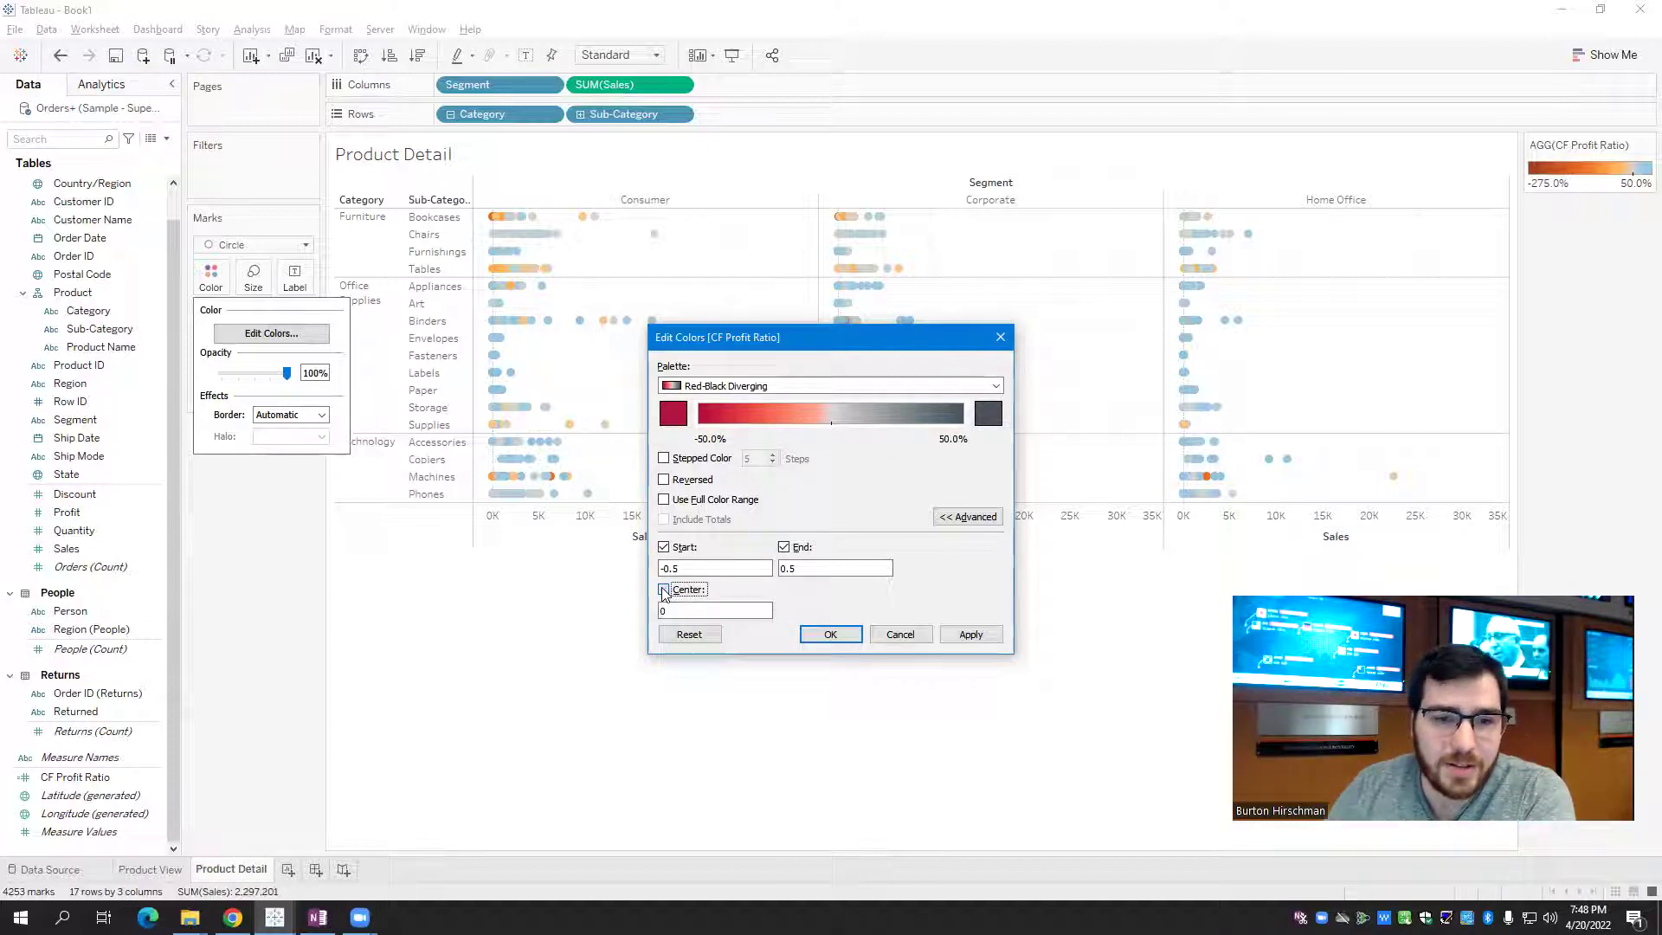
click(831, 635)
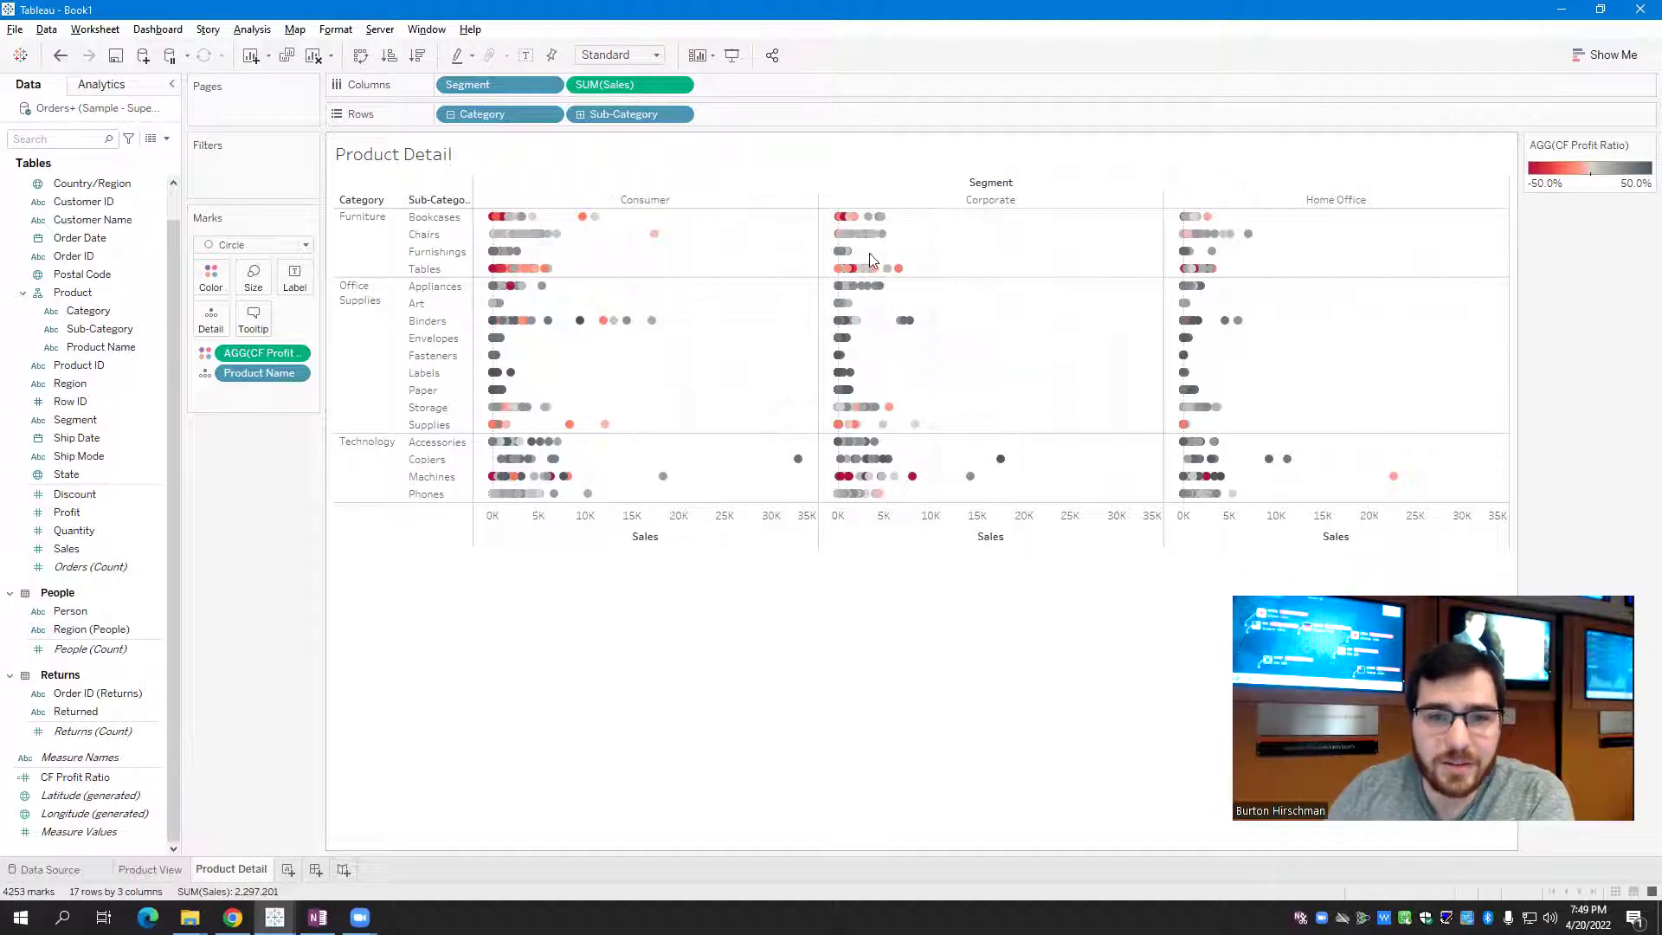
mouse_move(844, 221)
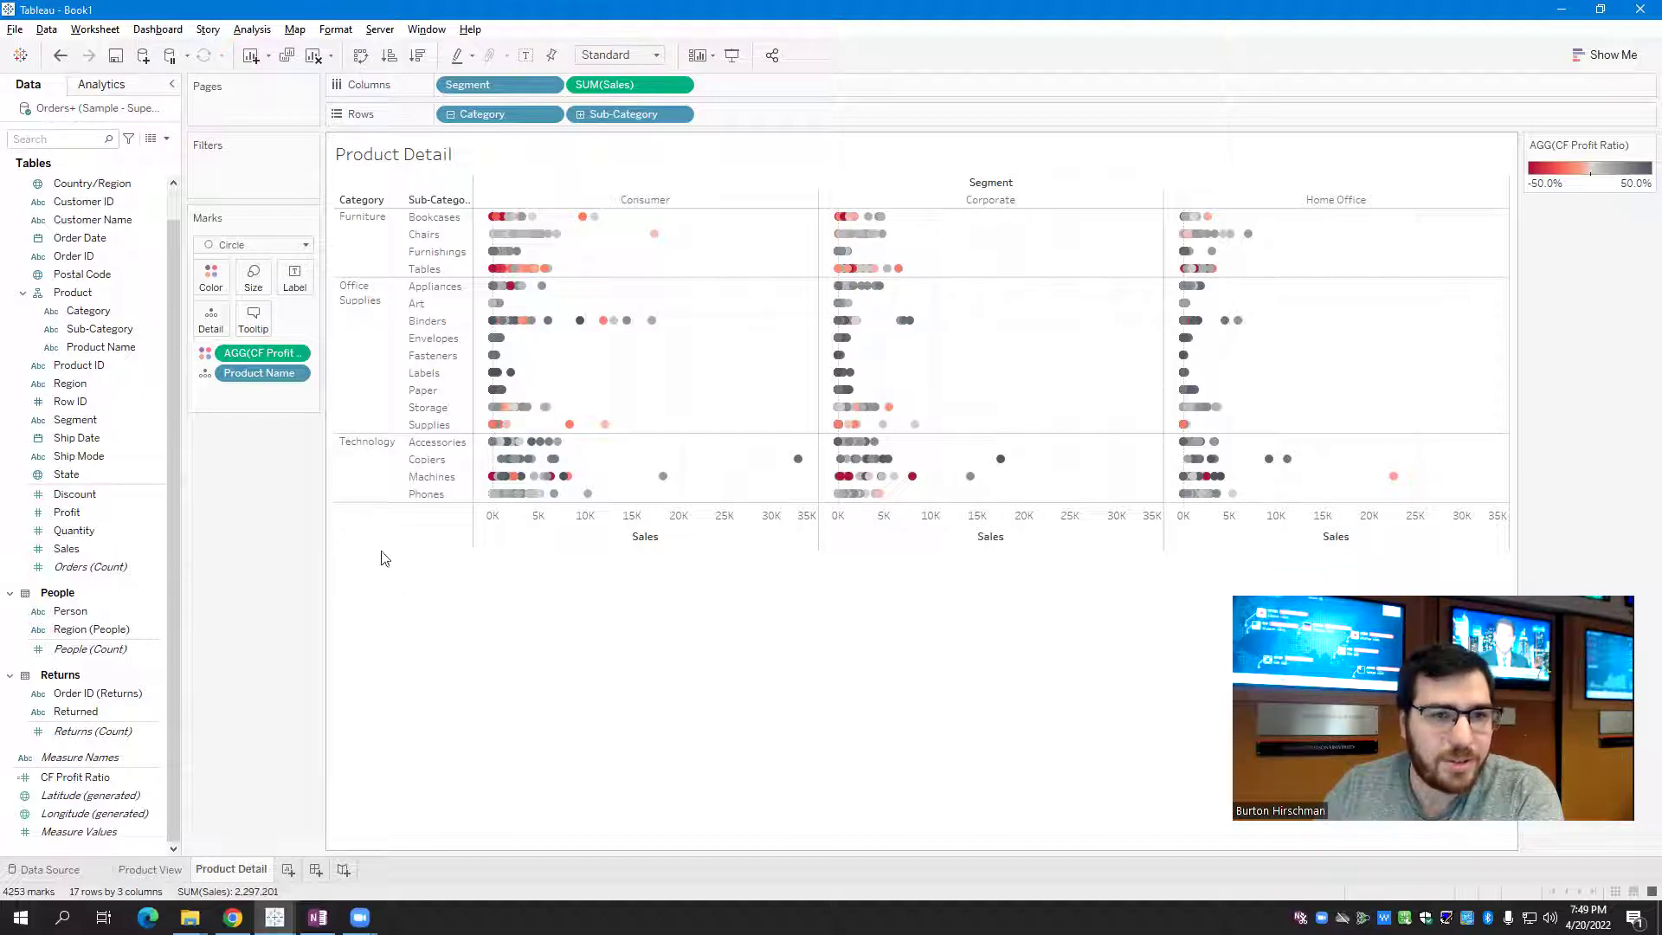
click(469, 578)
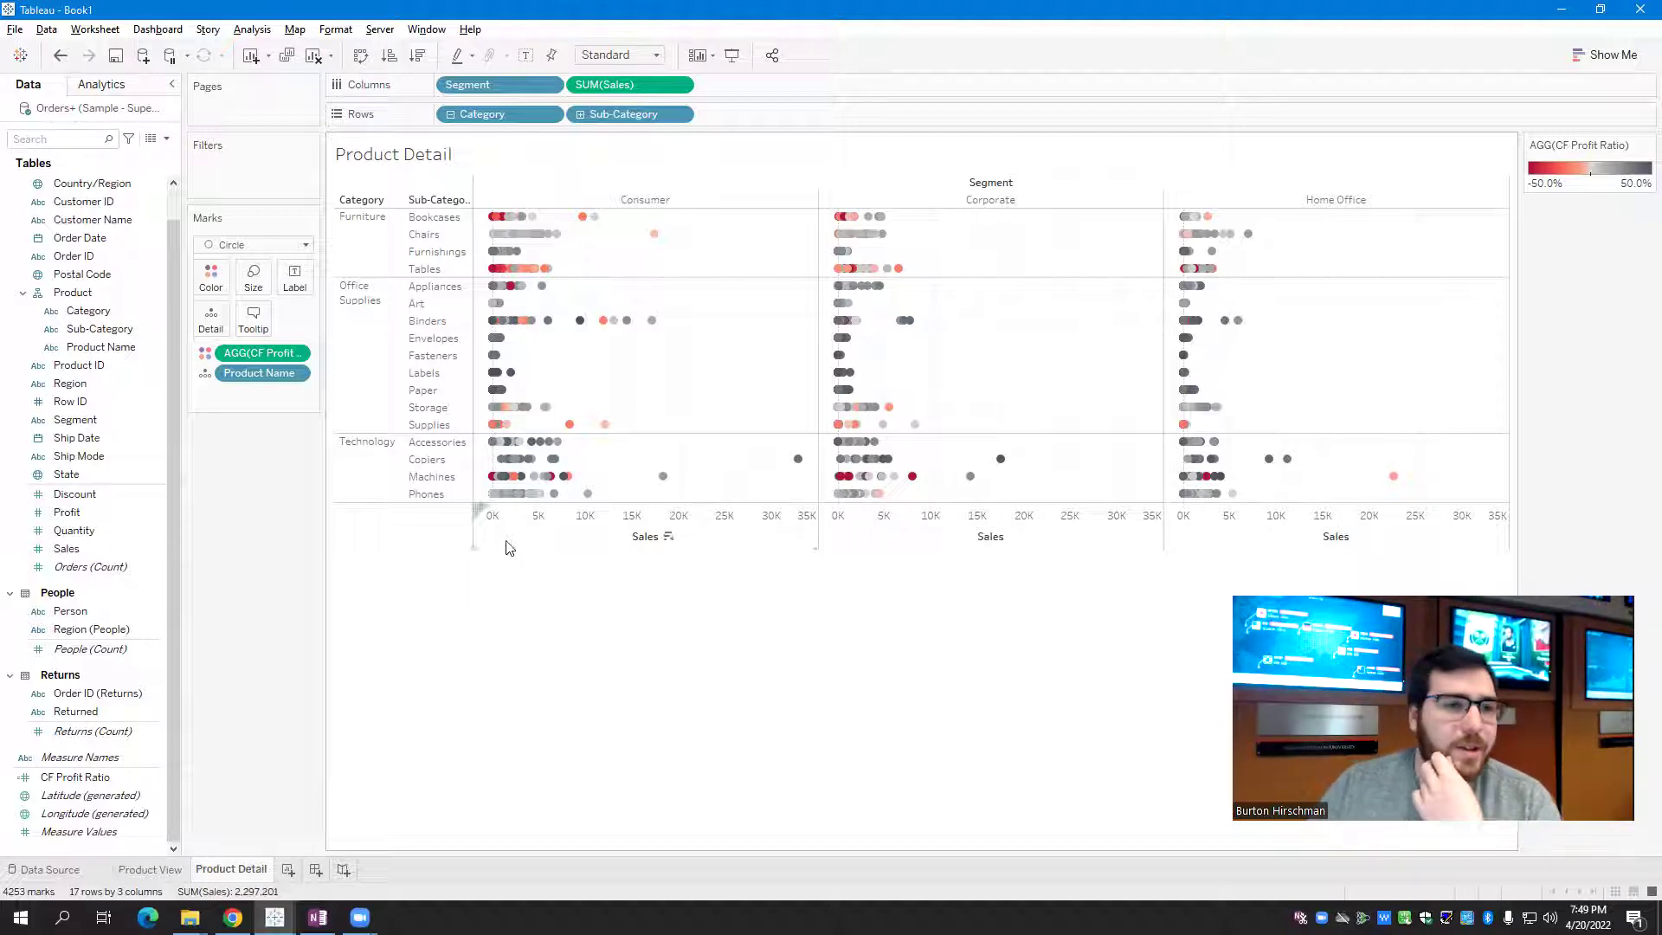
click(254, 277)
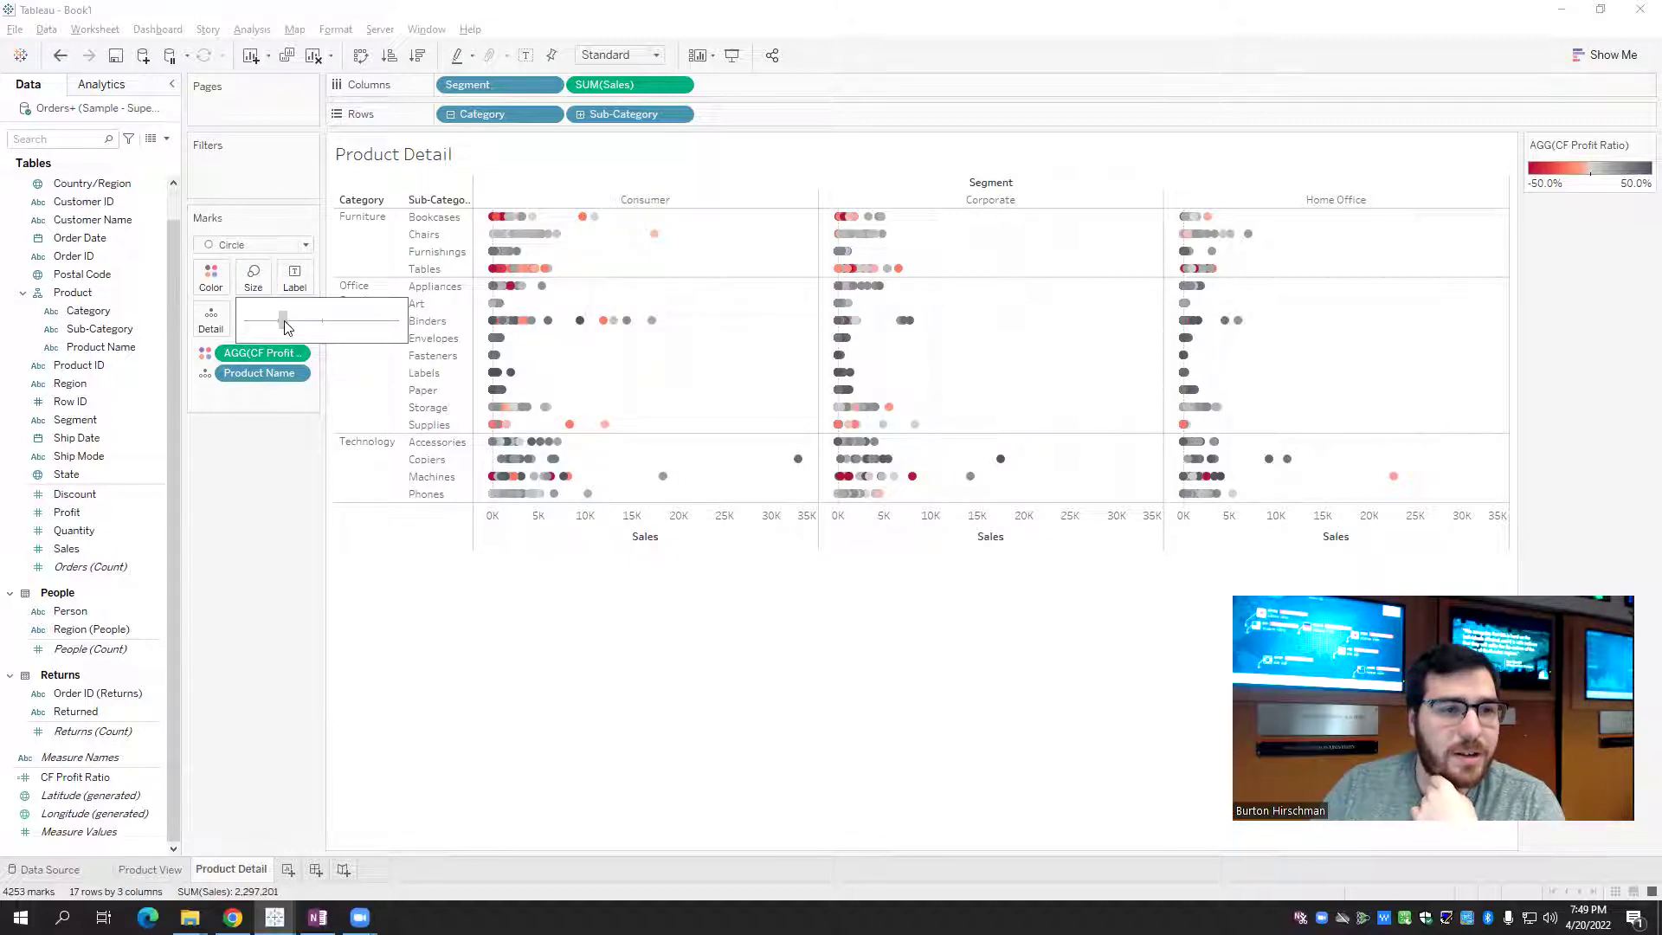
drag(282, 323, 301, 327)
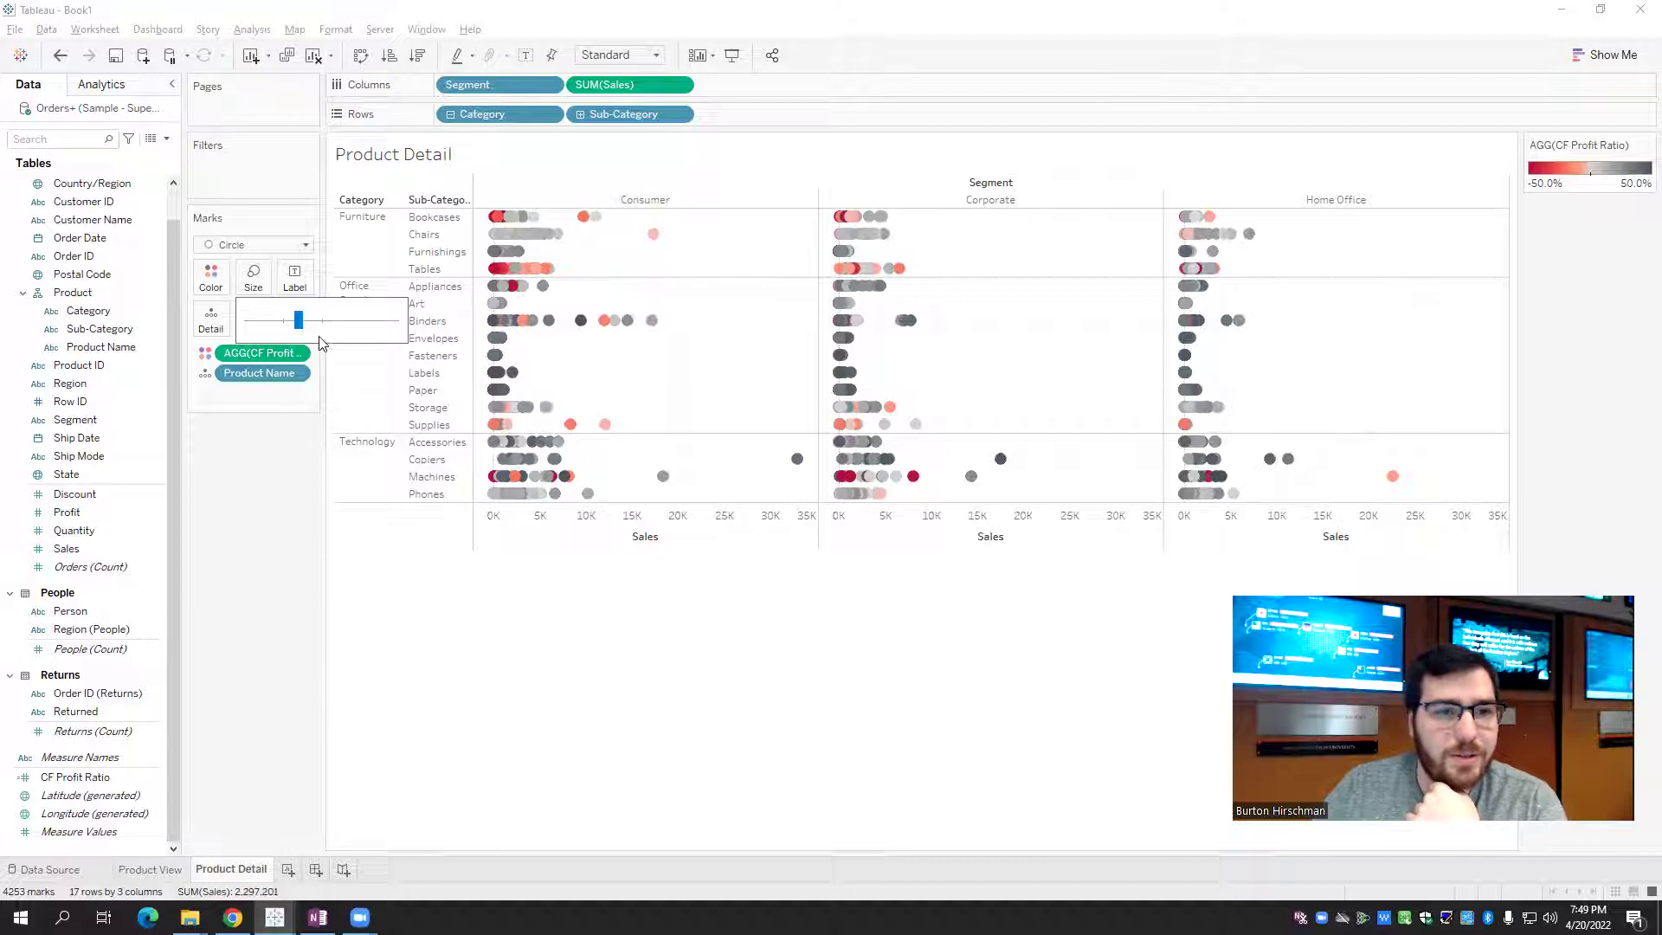
click(455, 606)
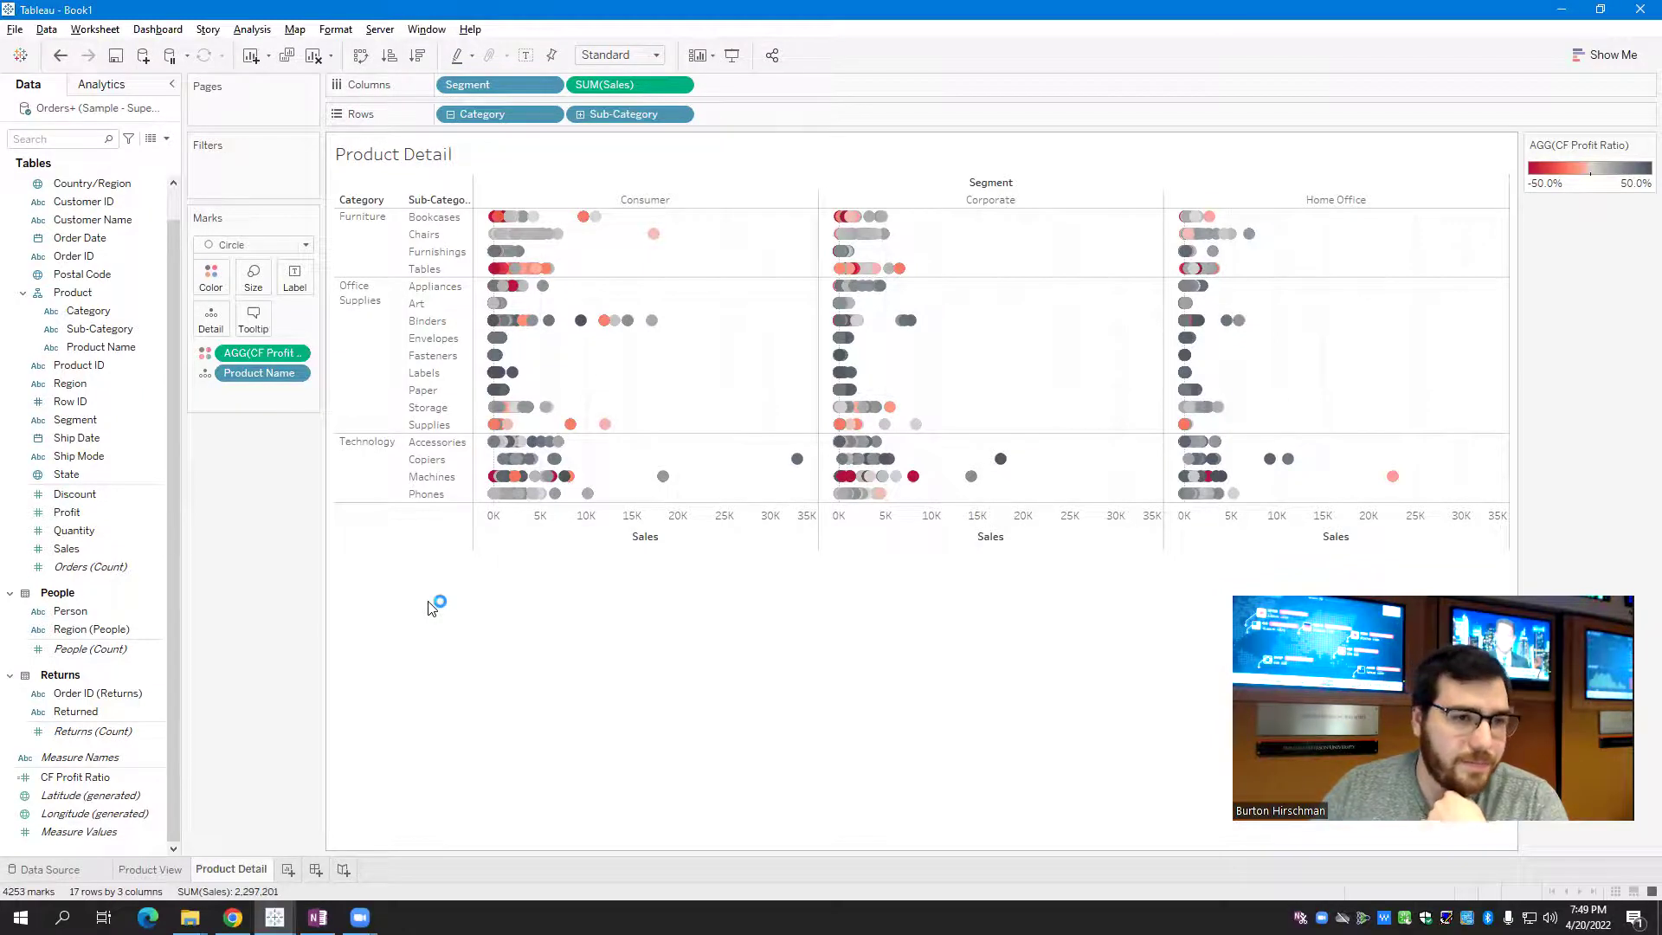
click(211, 277)
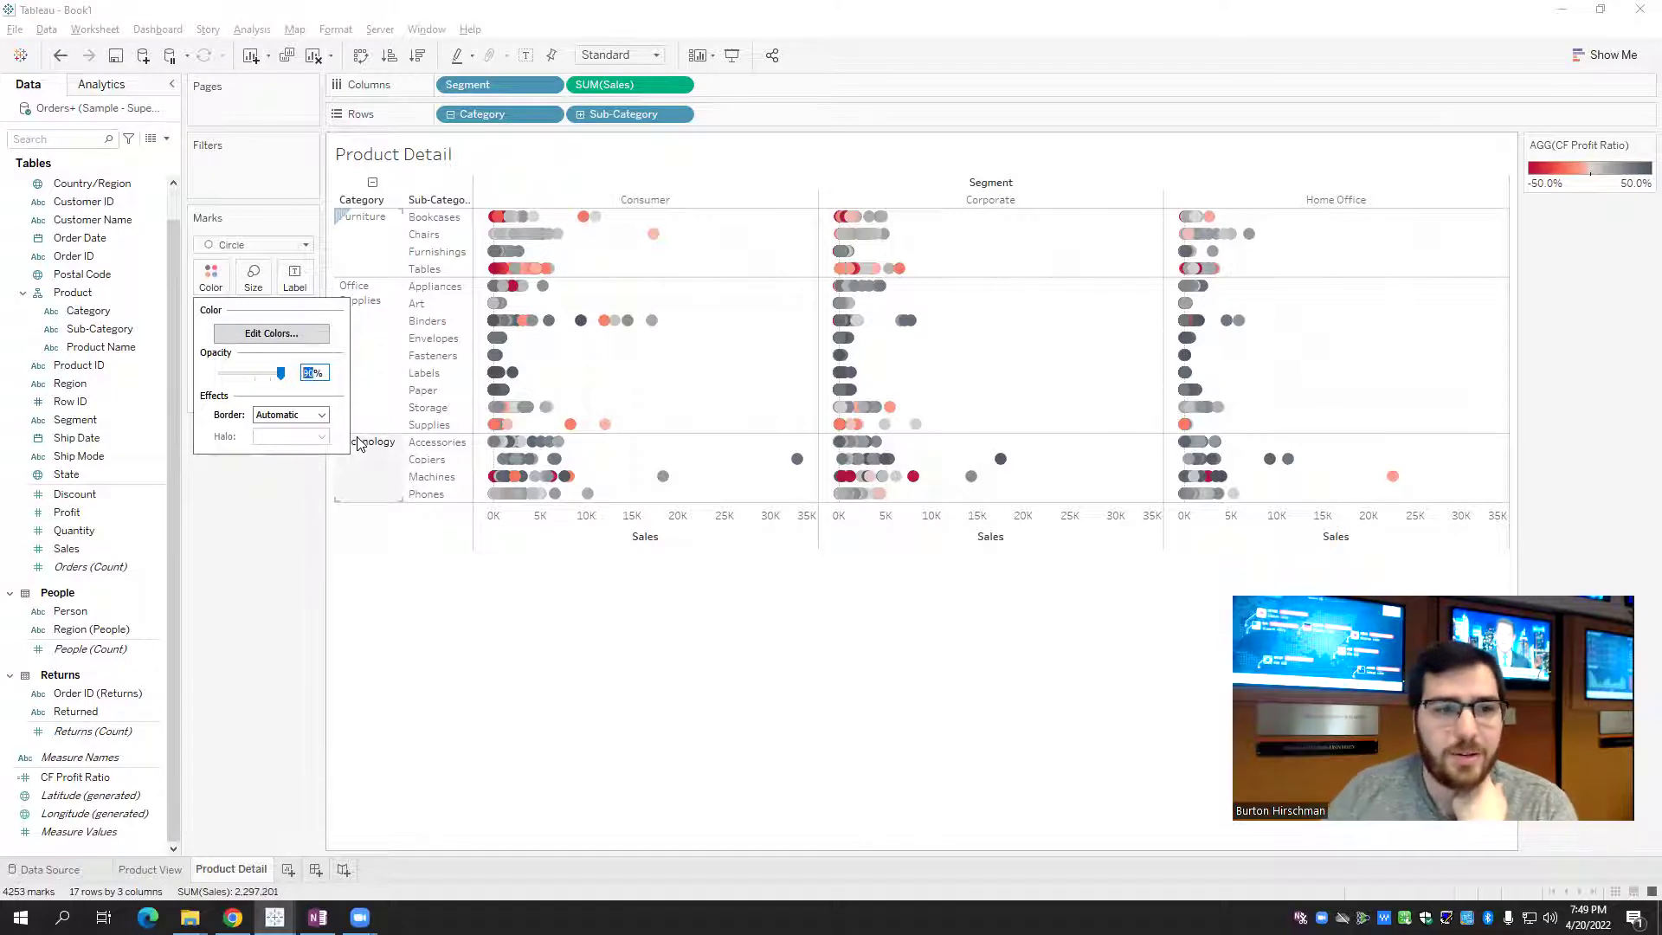
click(535, 630)
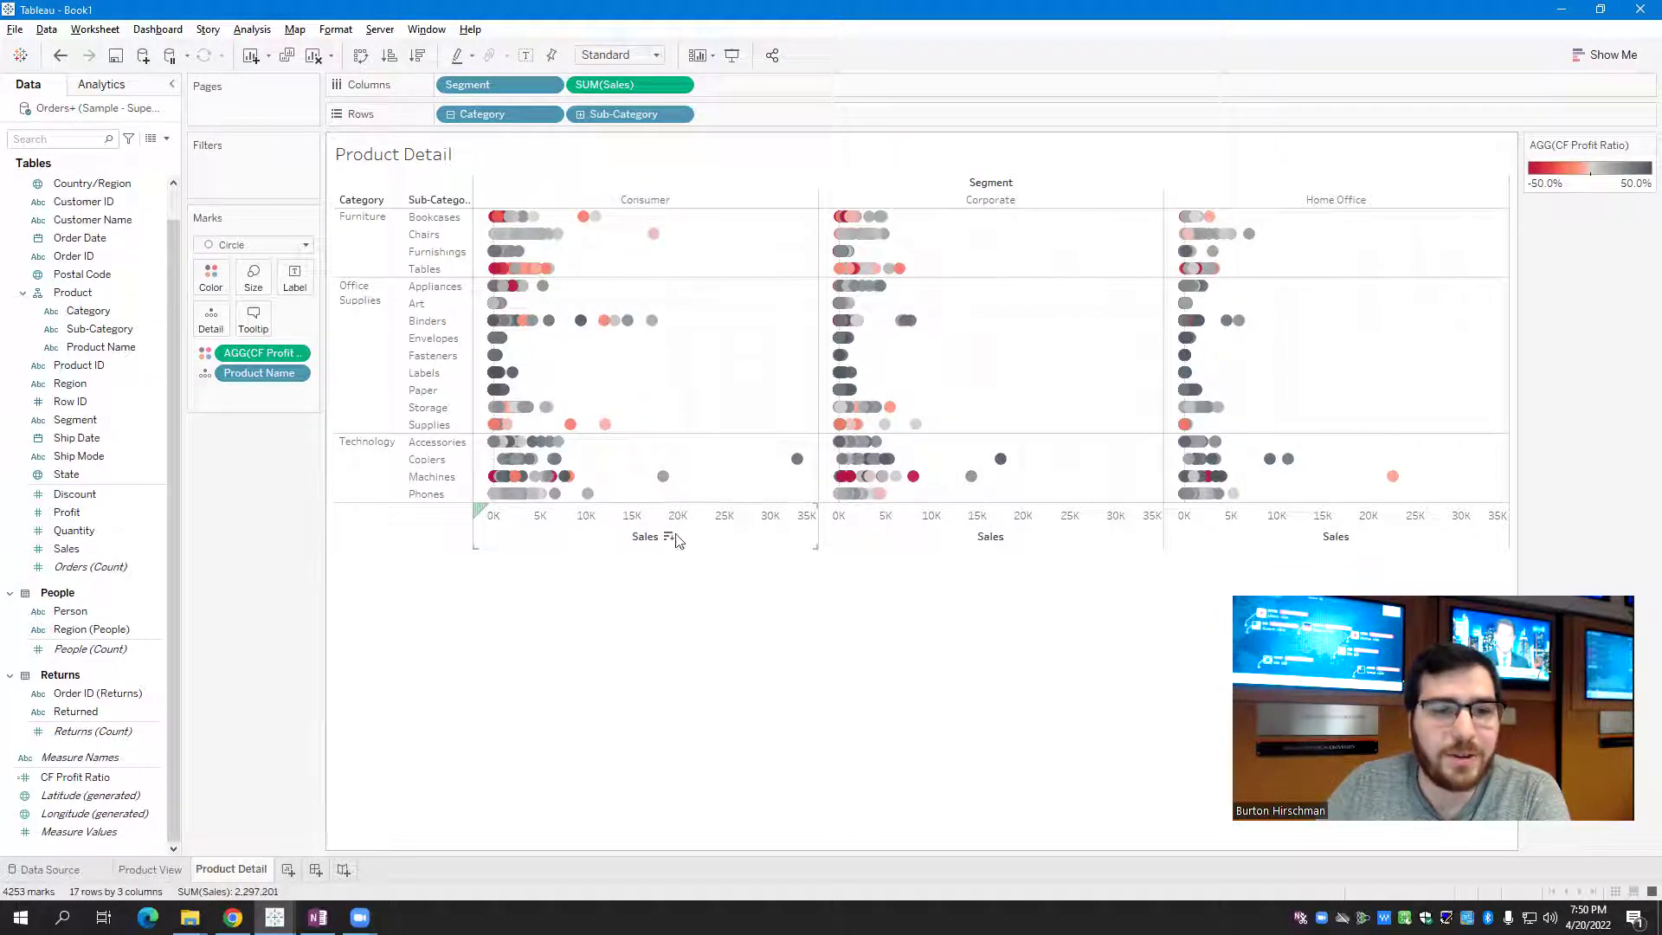
Fix the Sales axis range from 0 to 30k
double_click(621, 526)
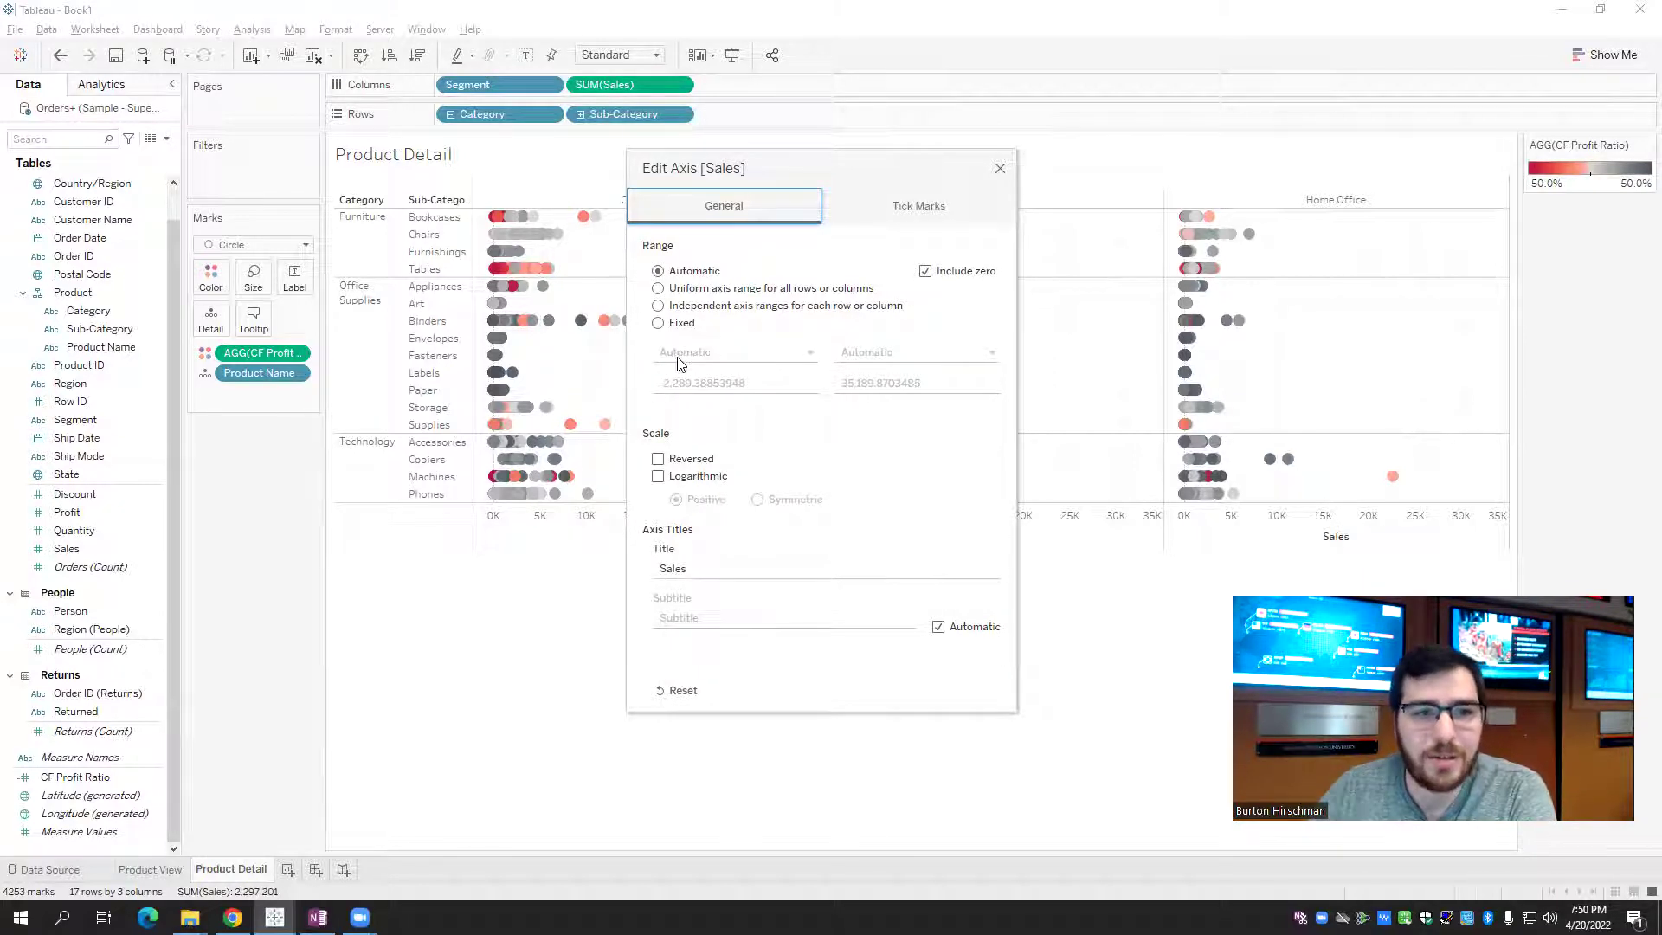
click(659, 325)
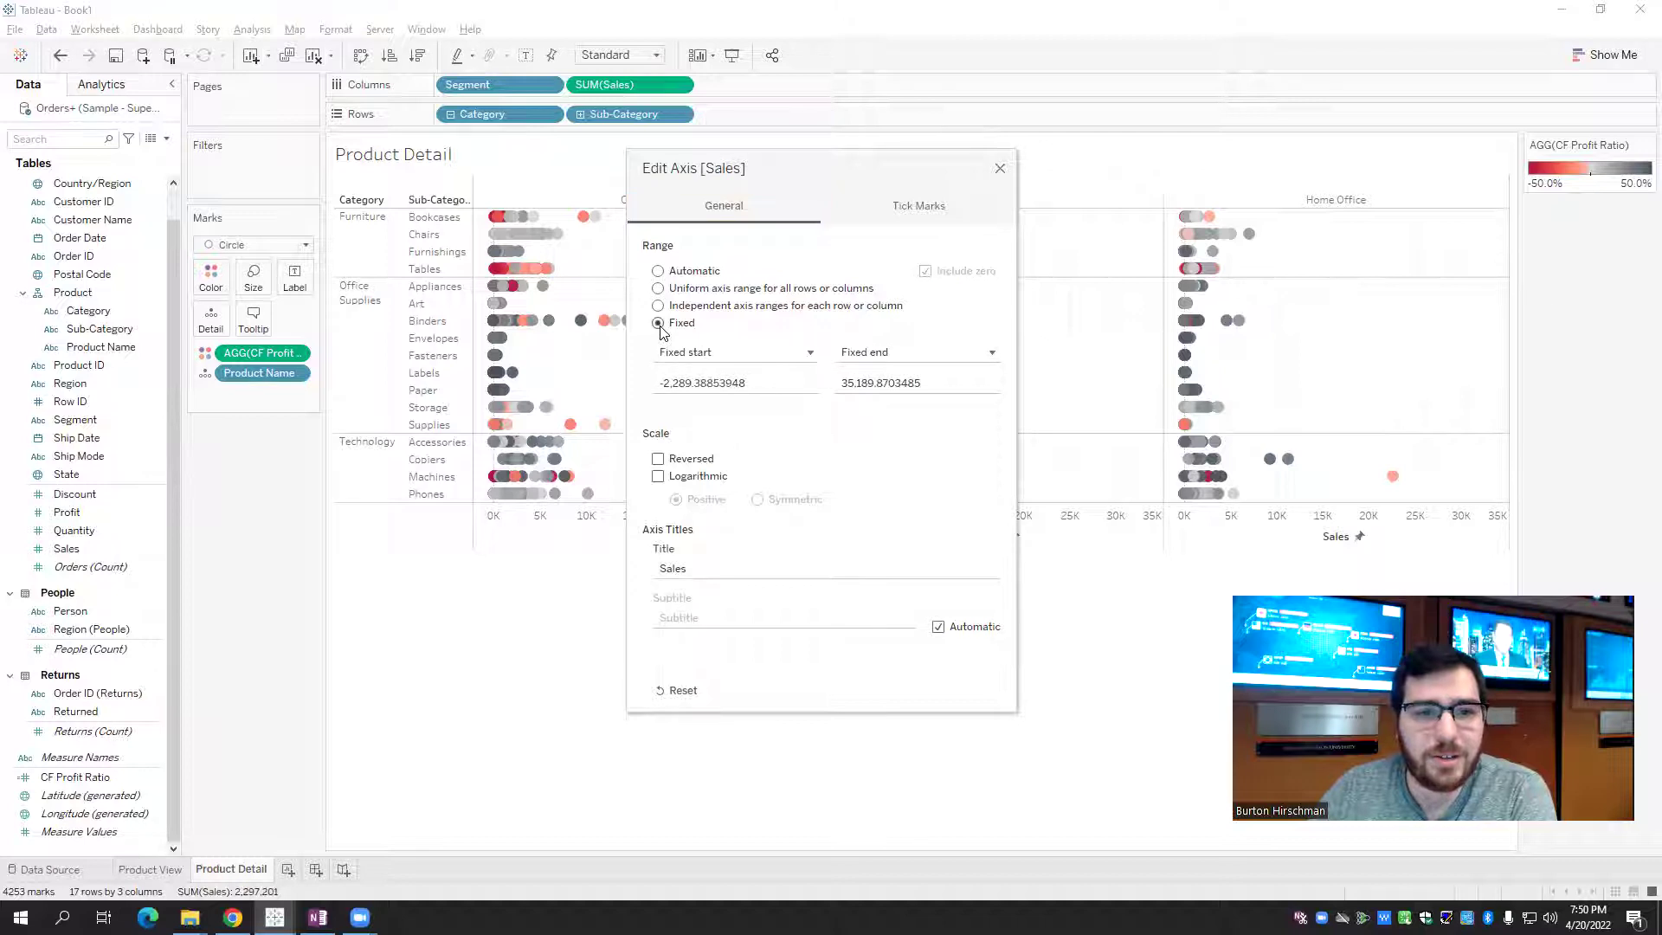
click(690, 381)
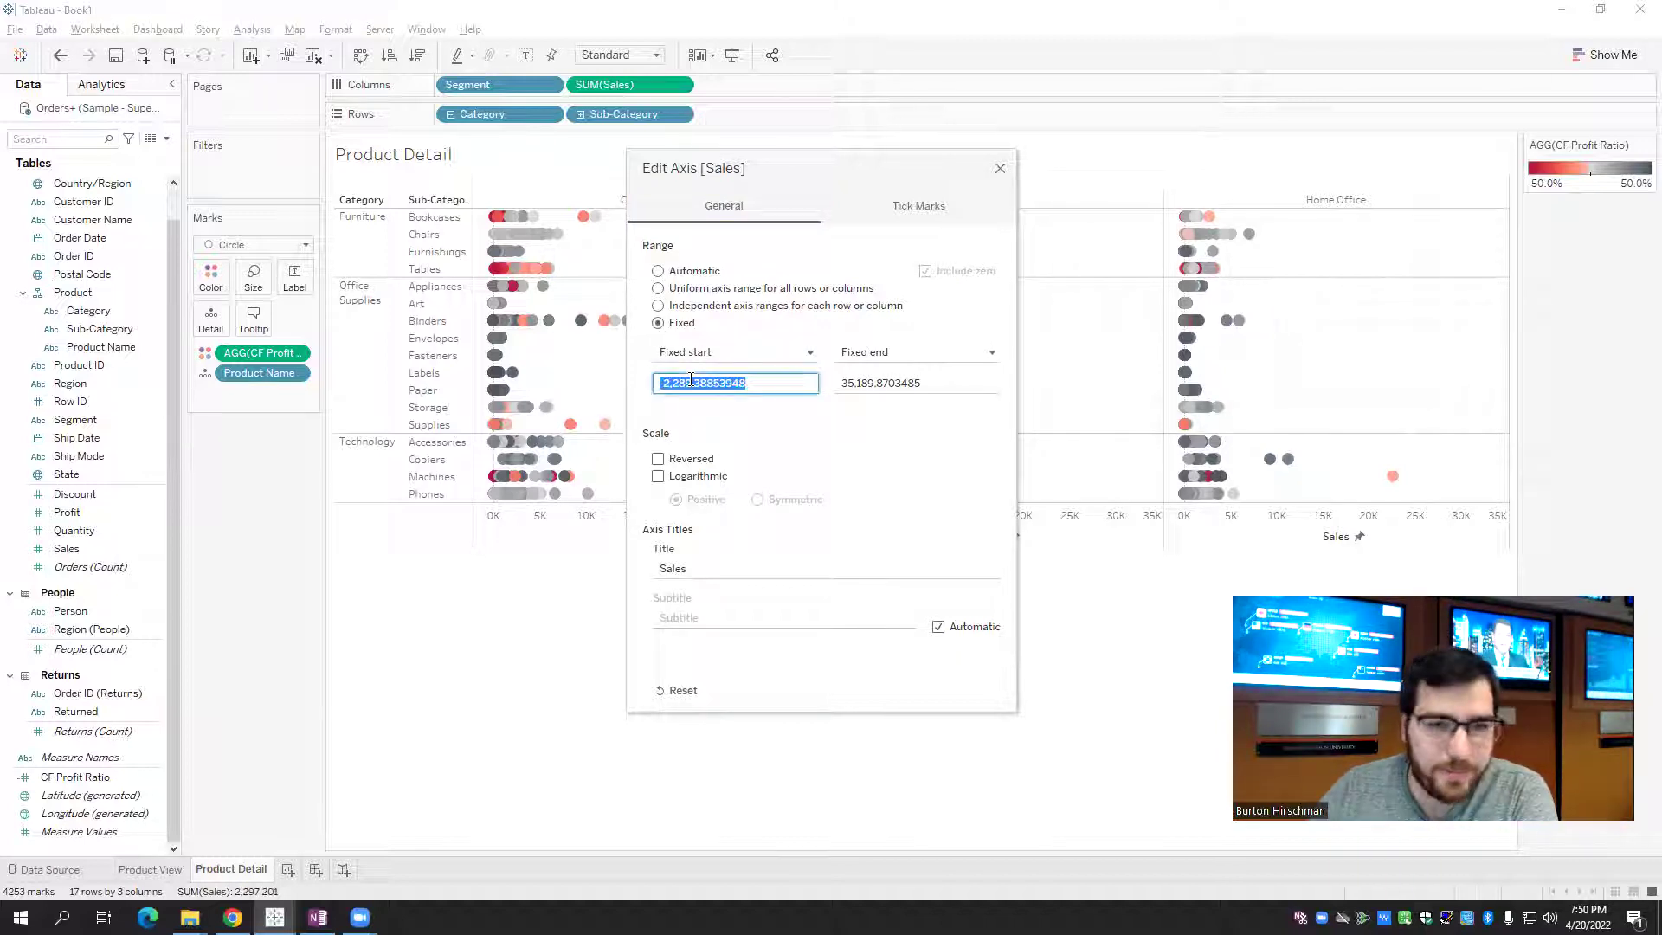
text(0)
click(882, 381)
key(BackSpace)
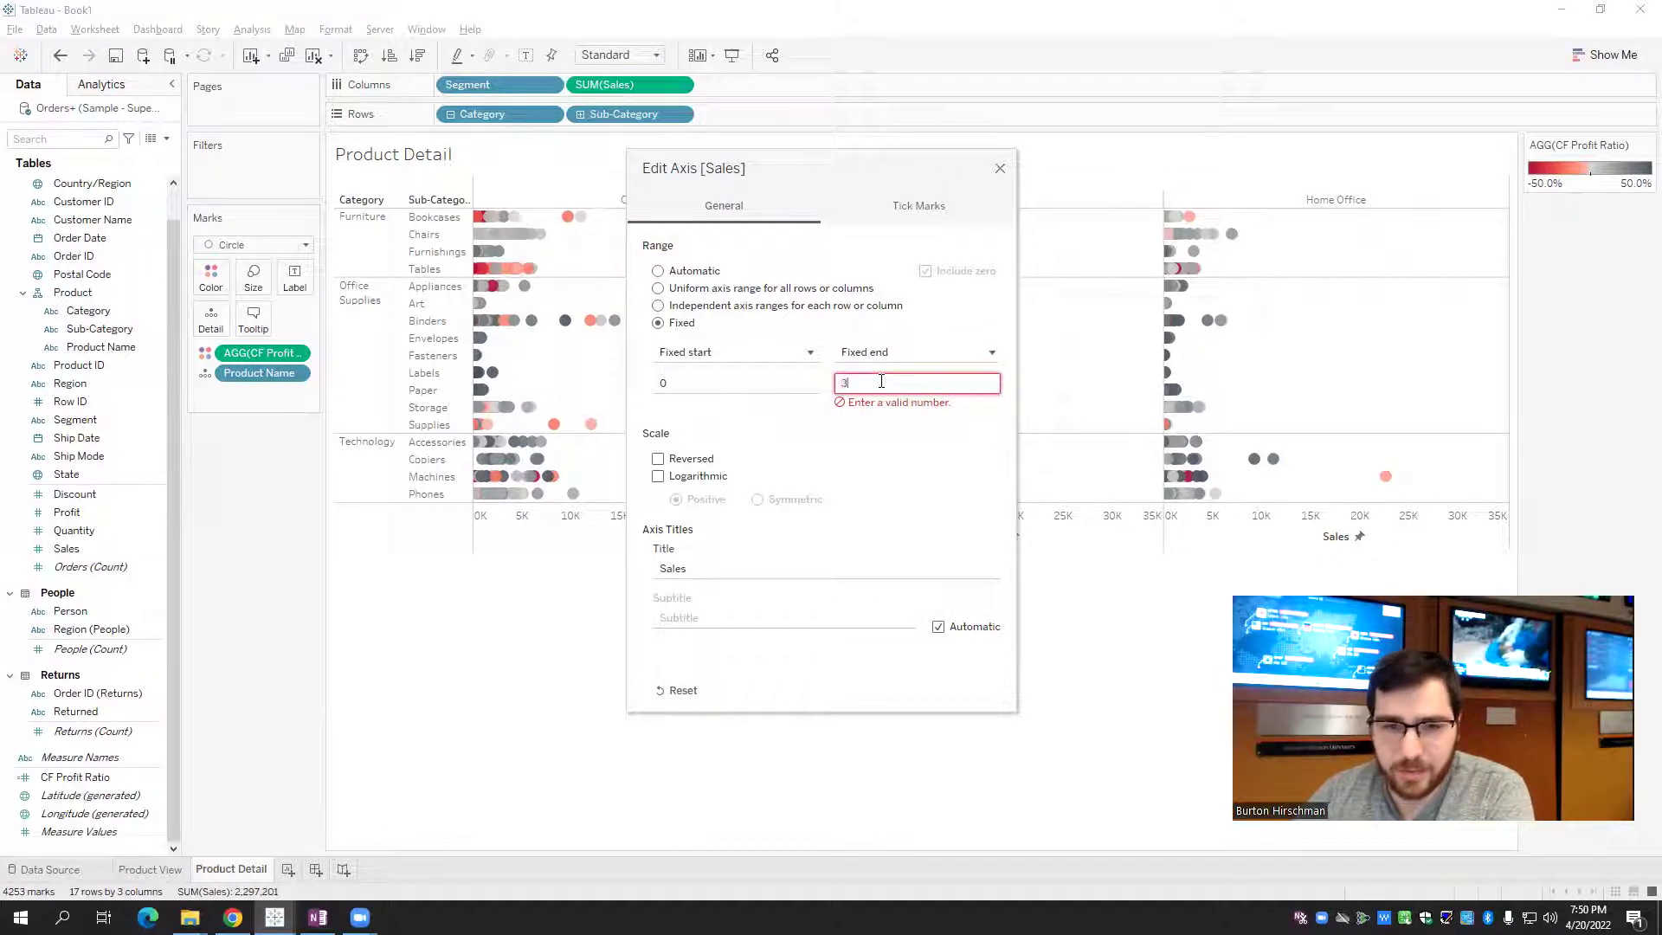
text(0)
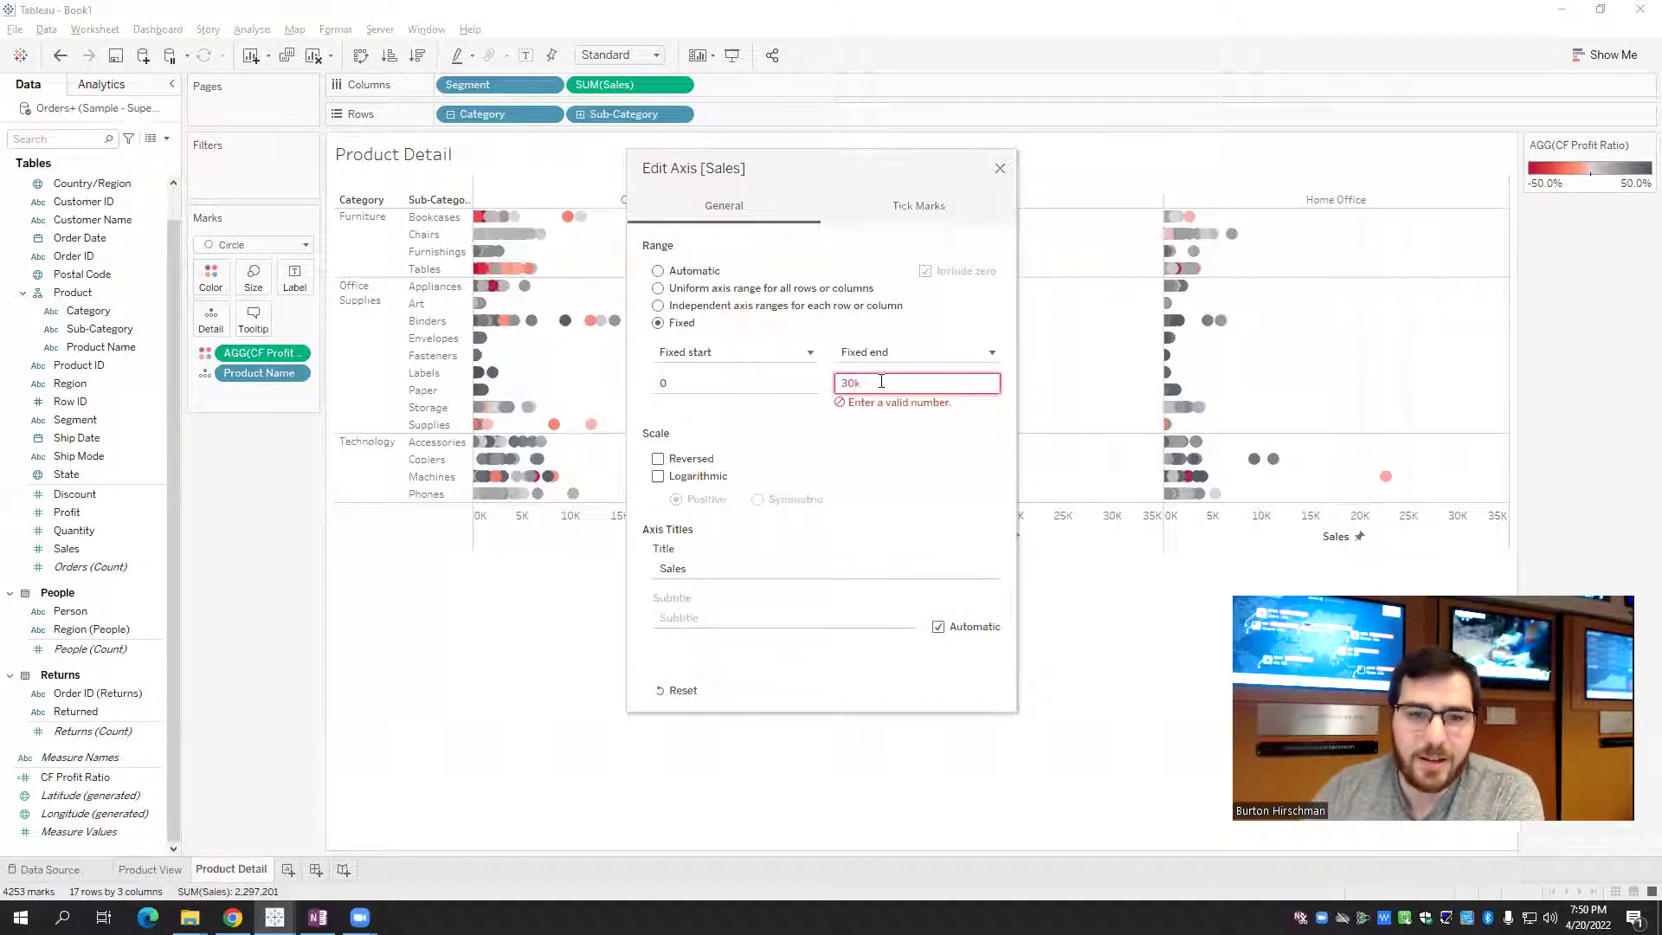
text(k)
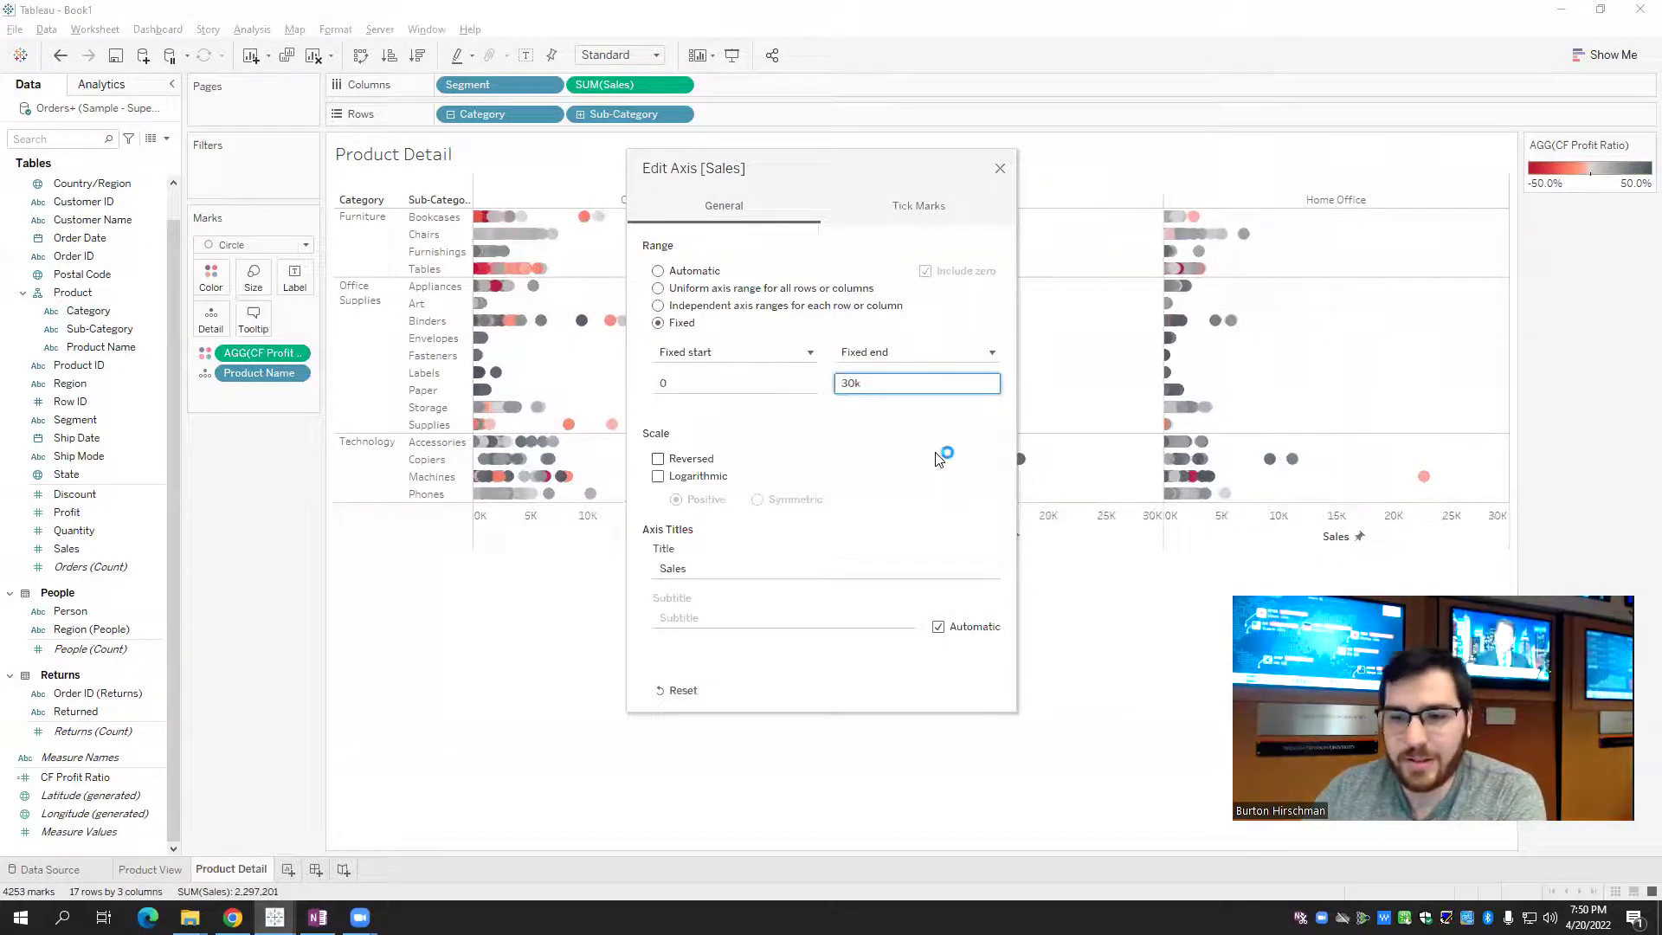
click(886, 443)
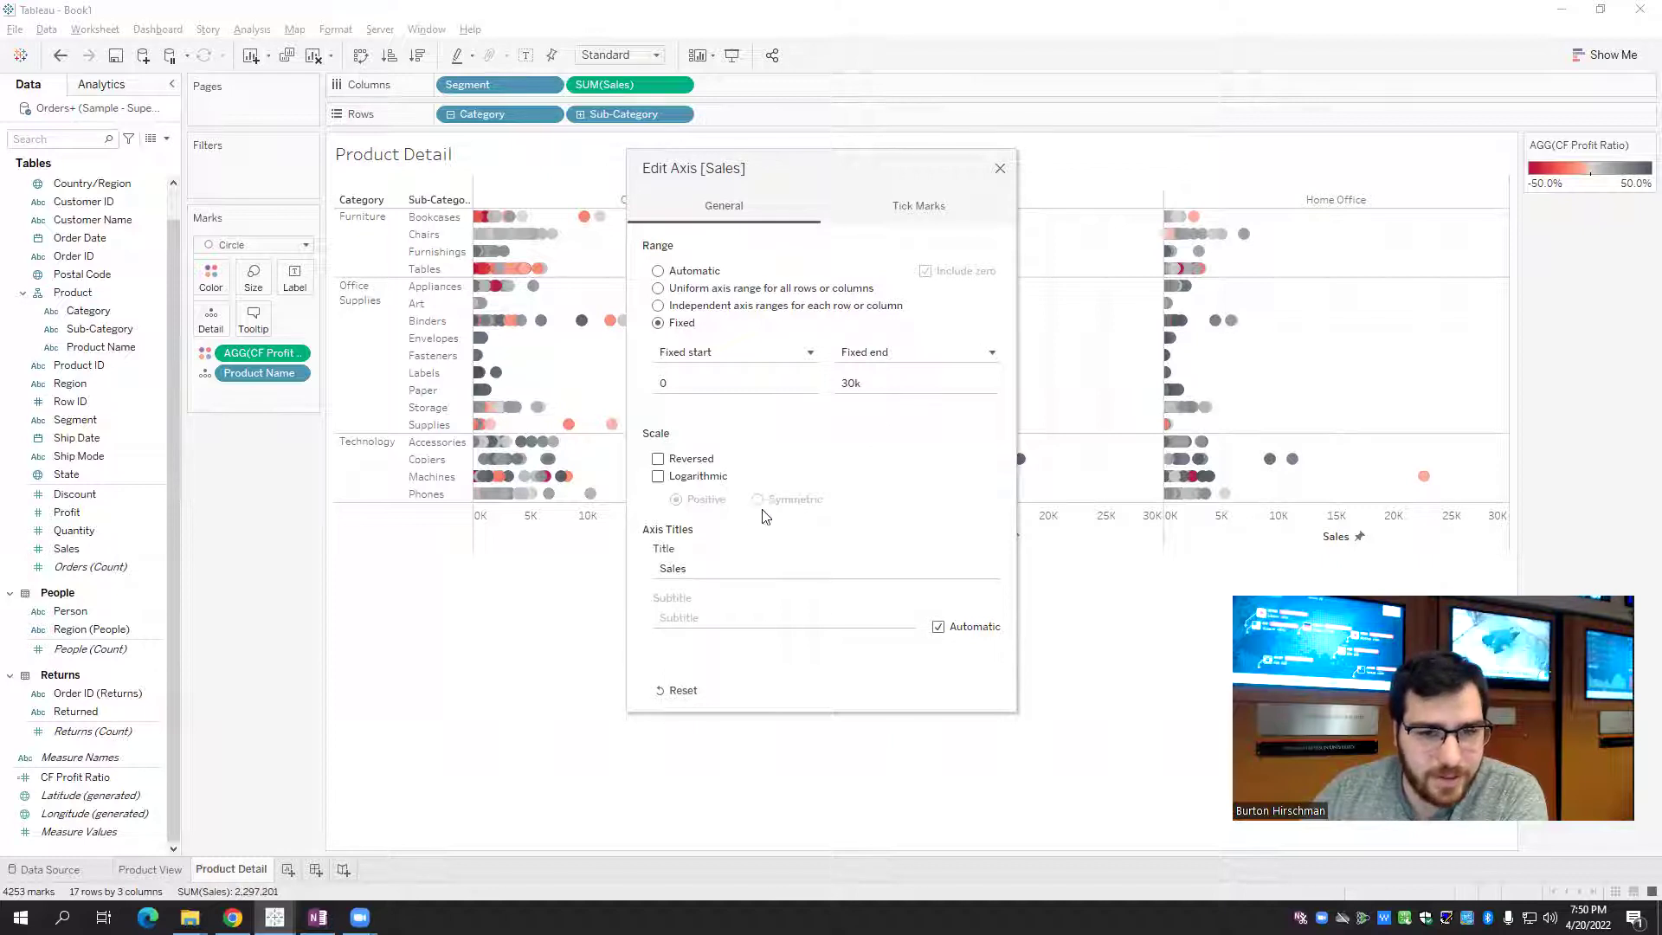
Clear the Sales axis title text
click(697, 568)
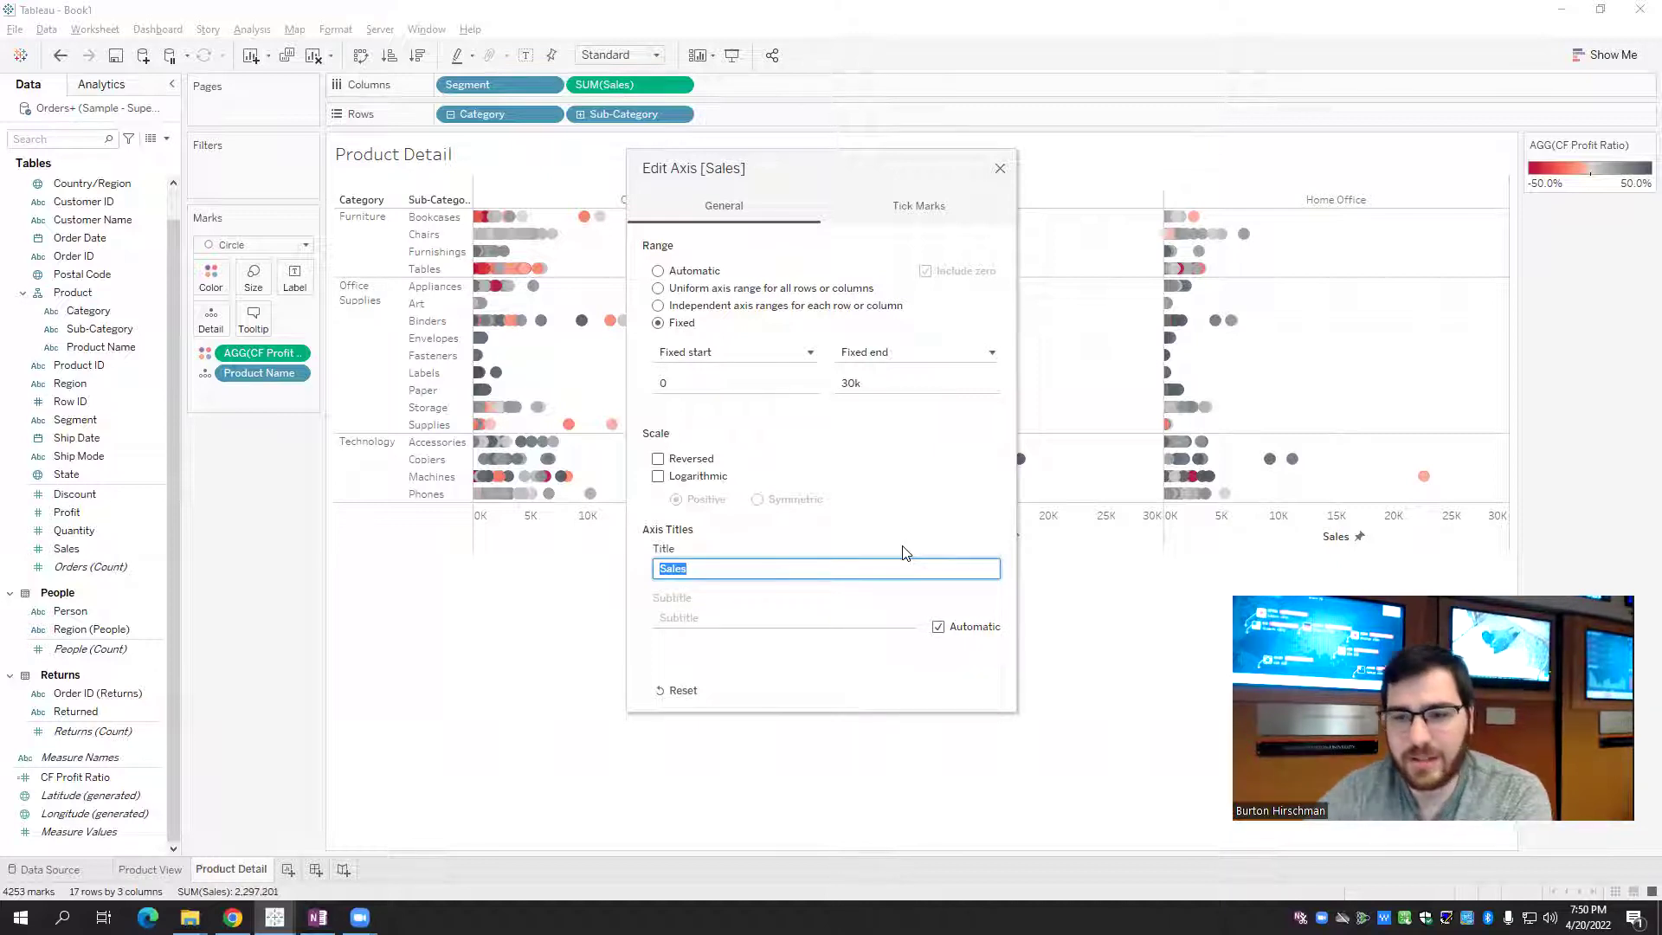
drag(883, 181, 453, 236)
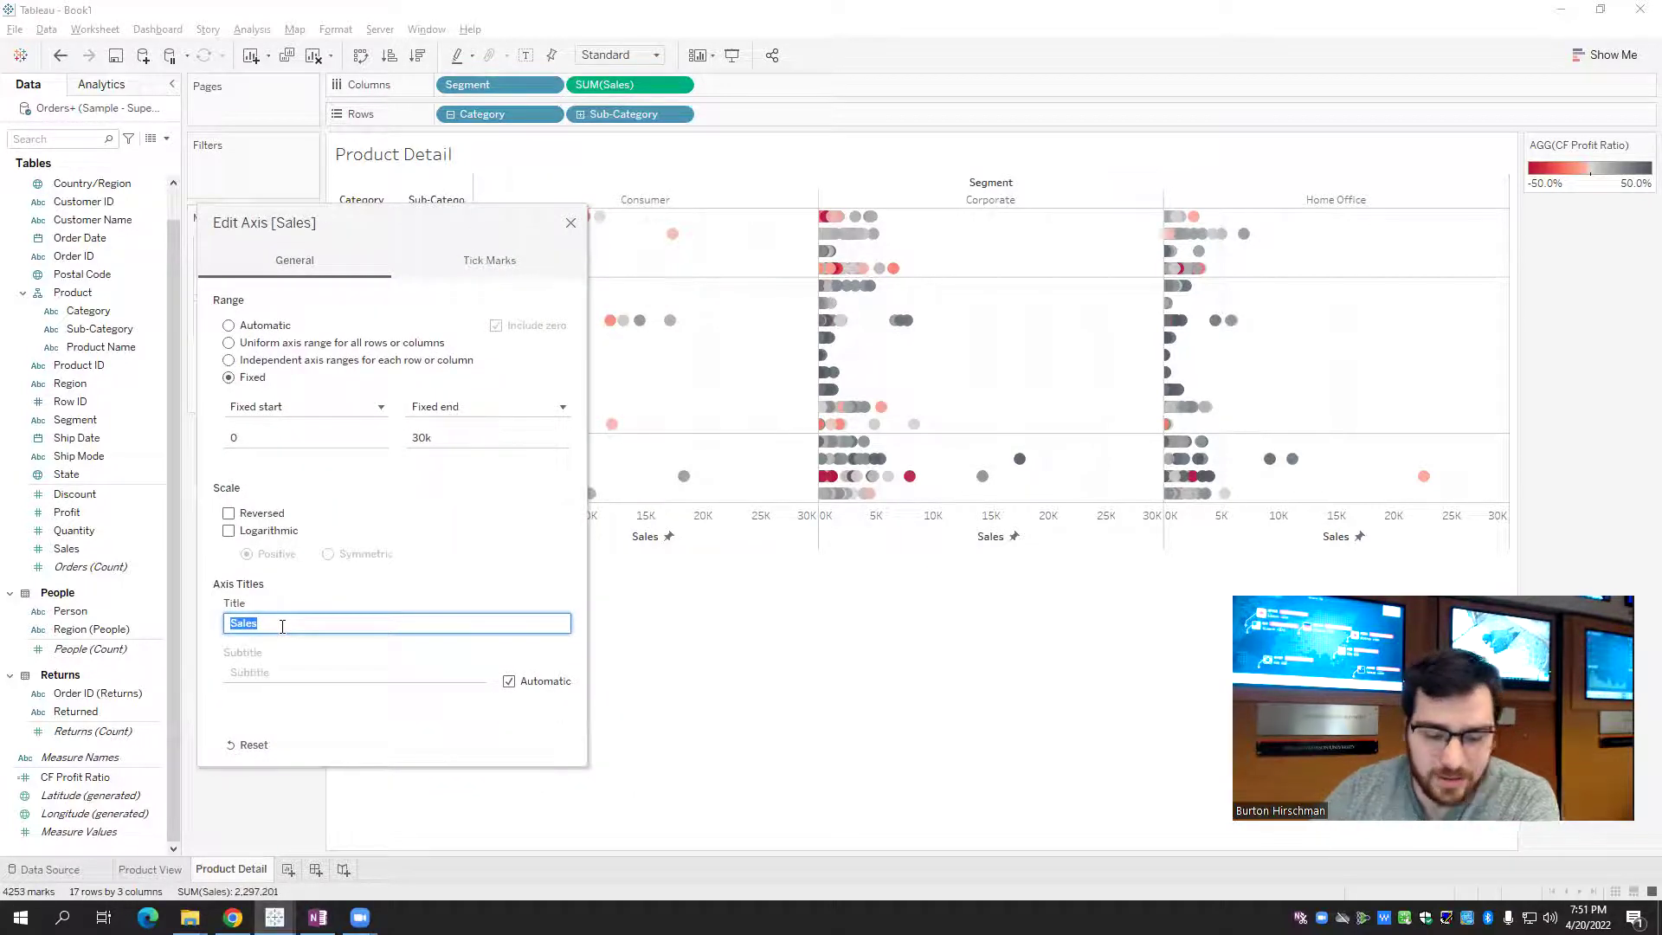
key(BackSpace)
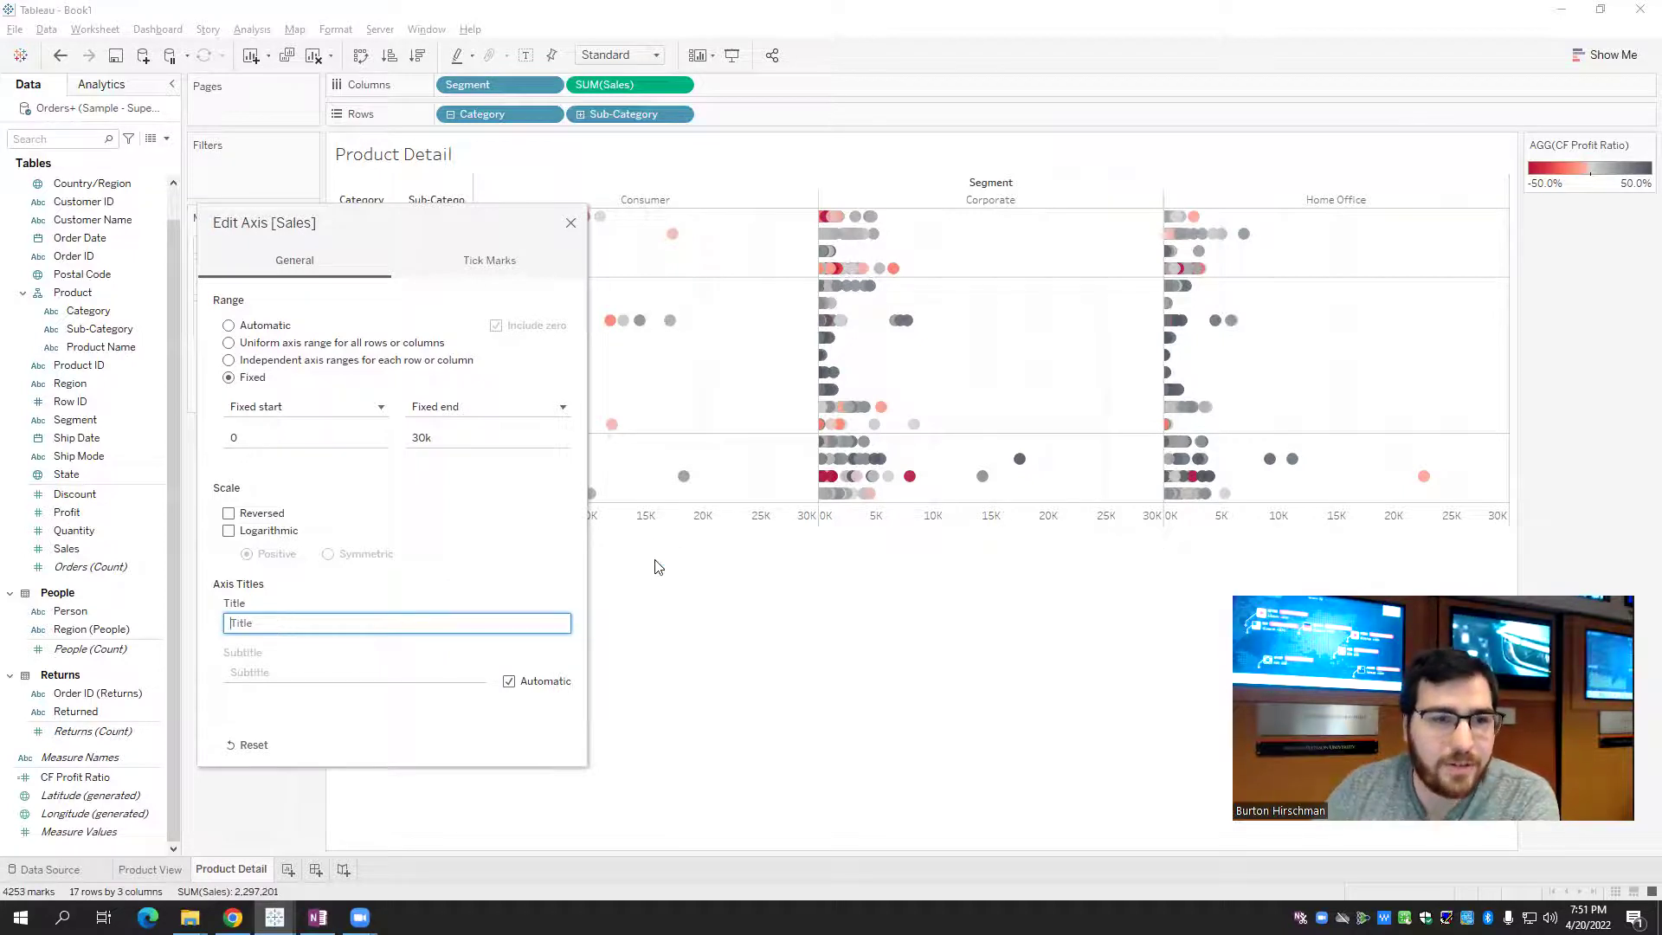
drag(449, 226, 1057, 156)
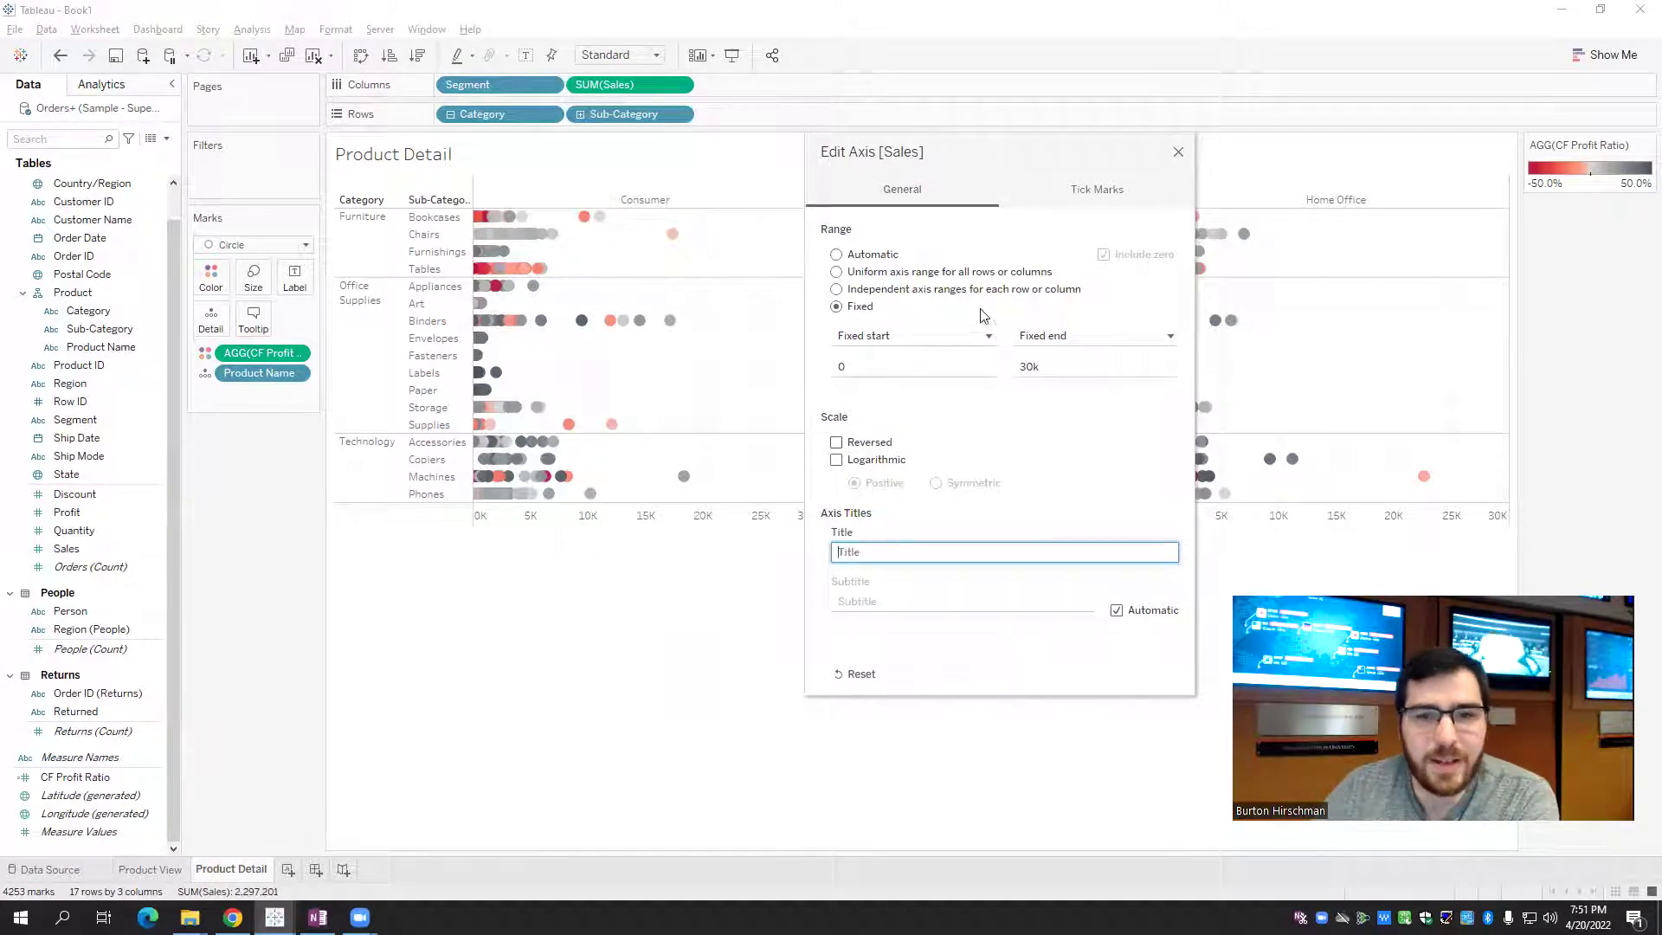
Fix major tick marks at 10,000 intervals and close the Edit Axis dialog
click(1075, 204)
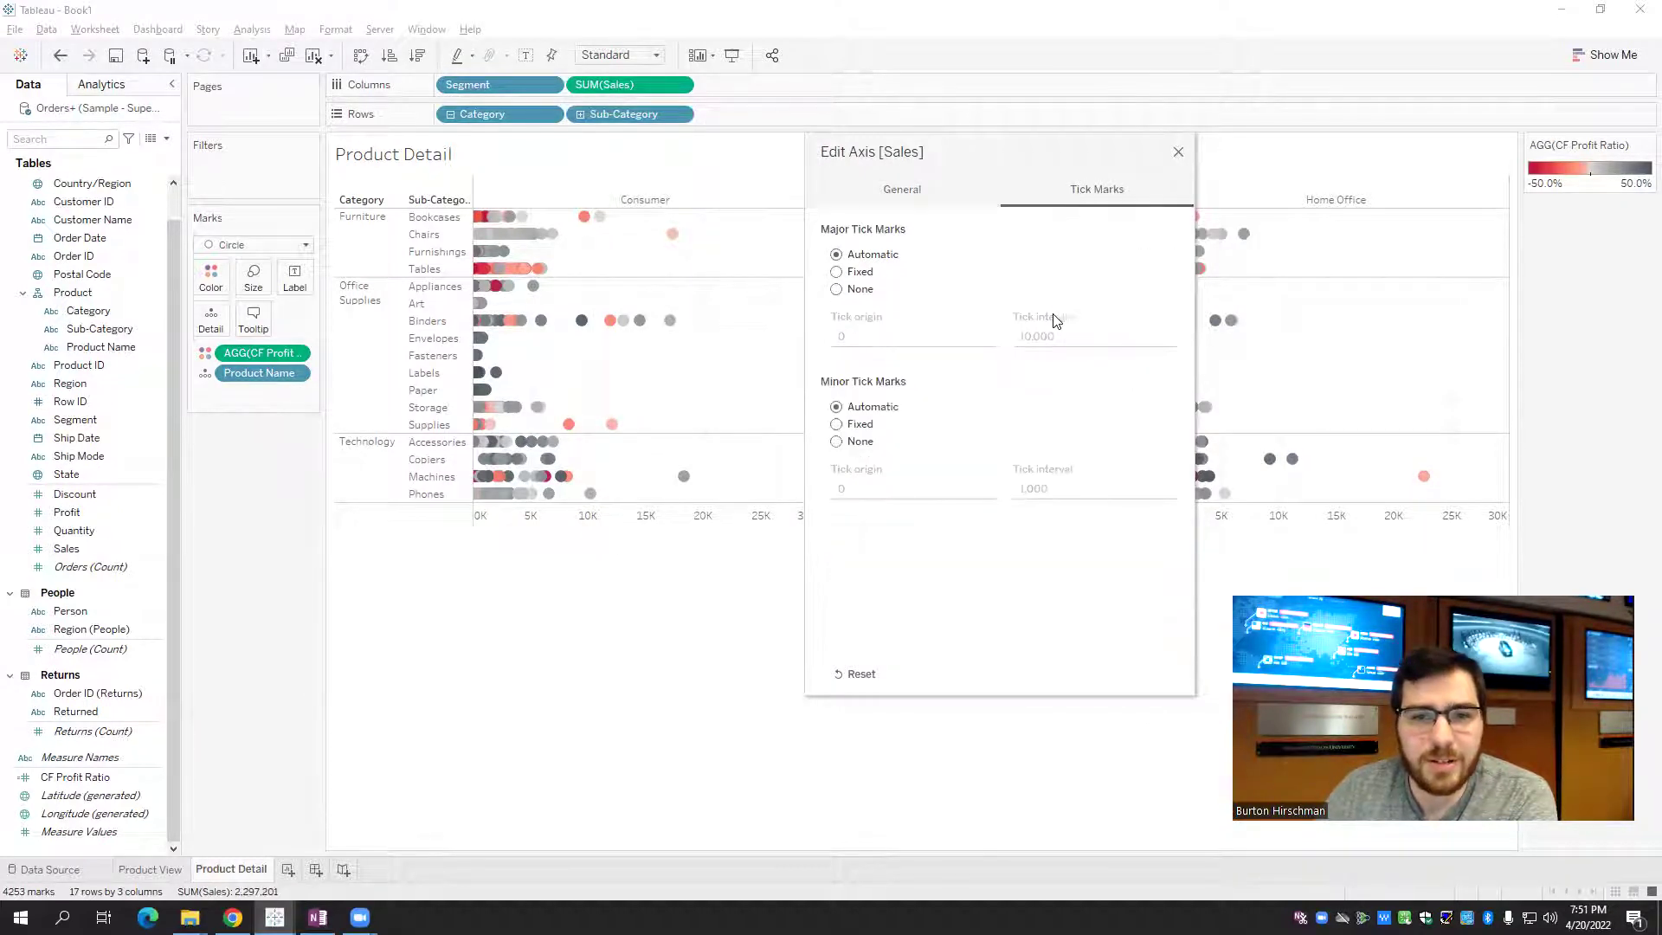
click(837, 272)
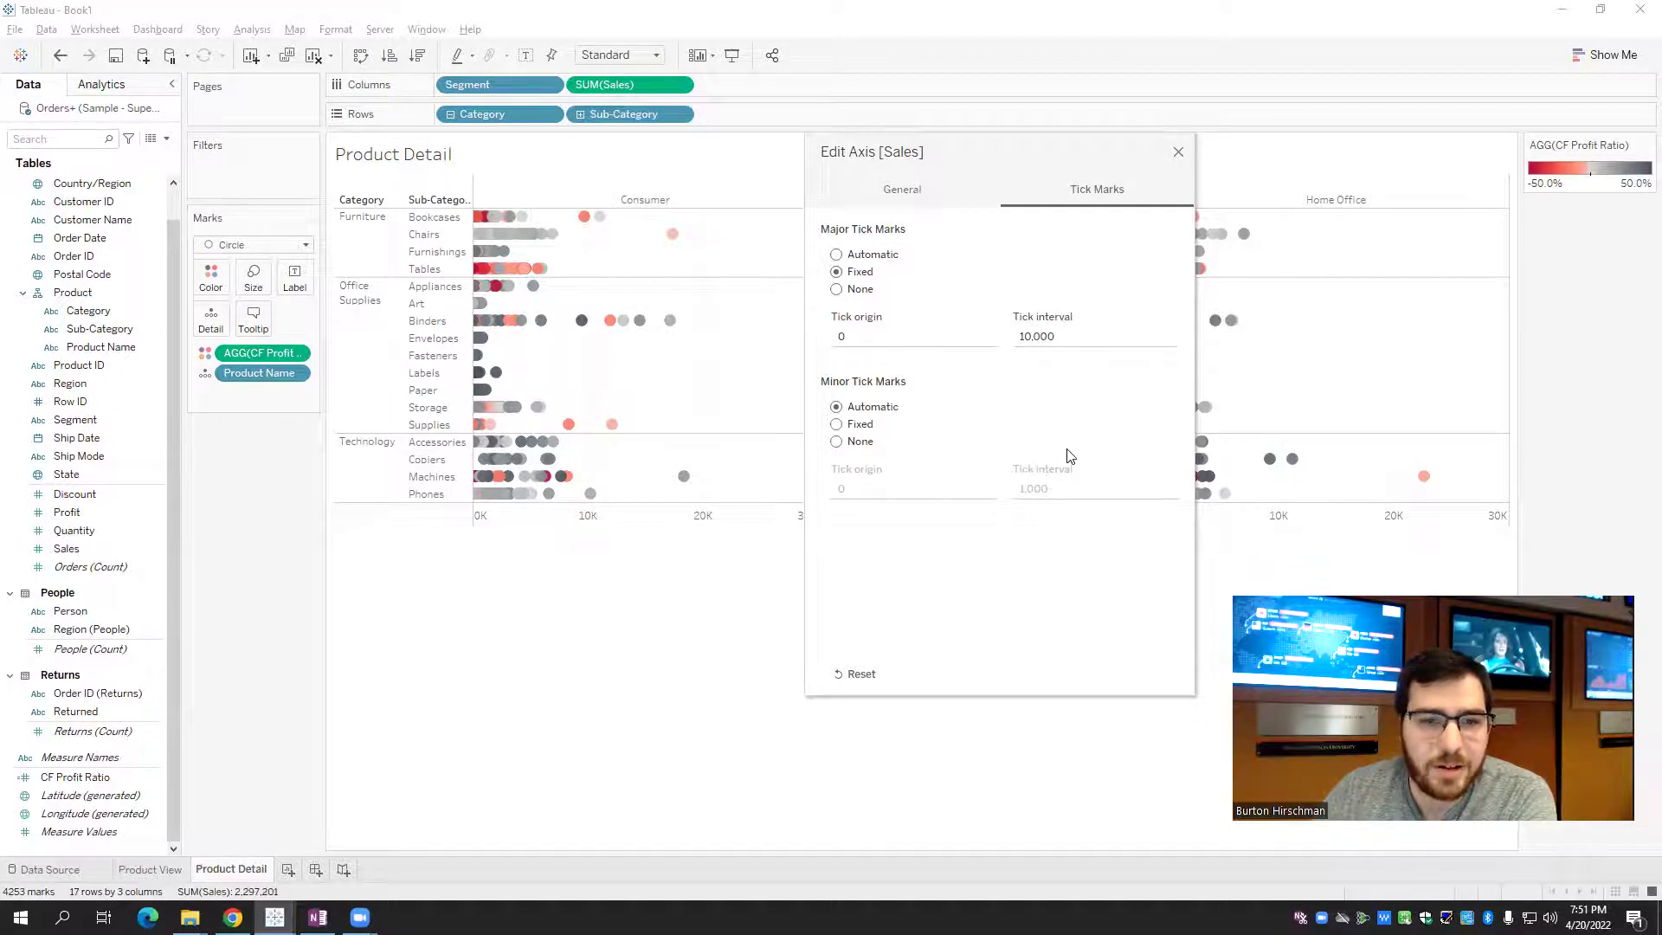
click(1179, 156)
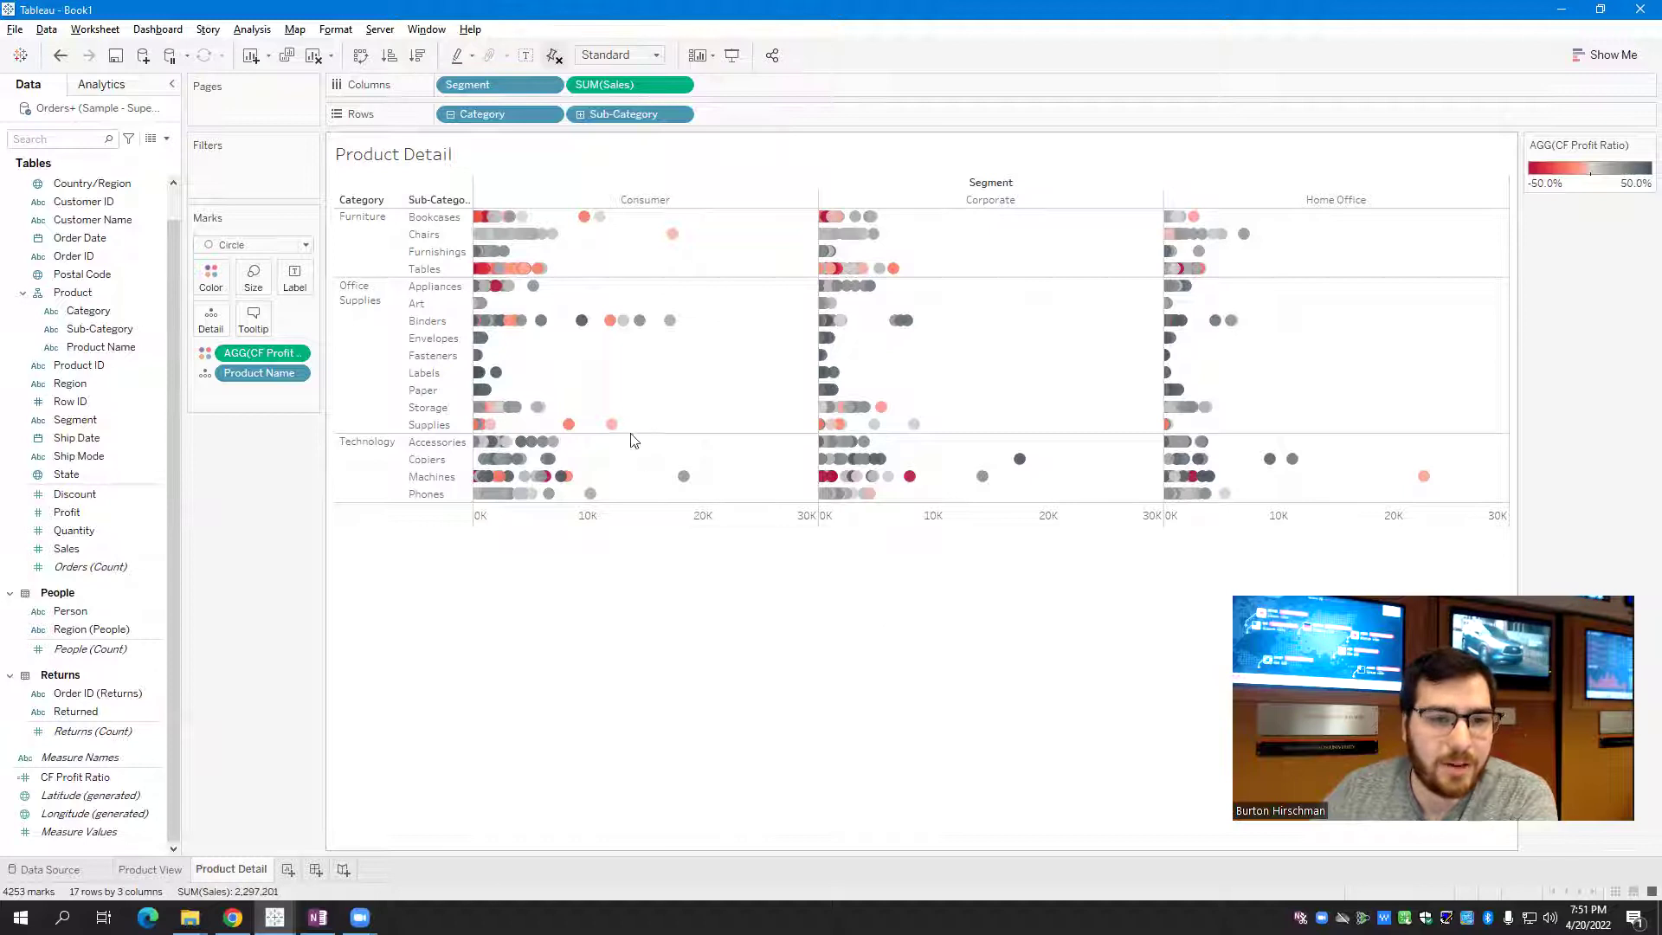
mouse_move(617, 425)
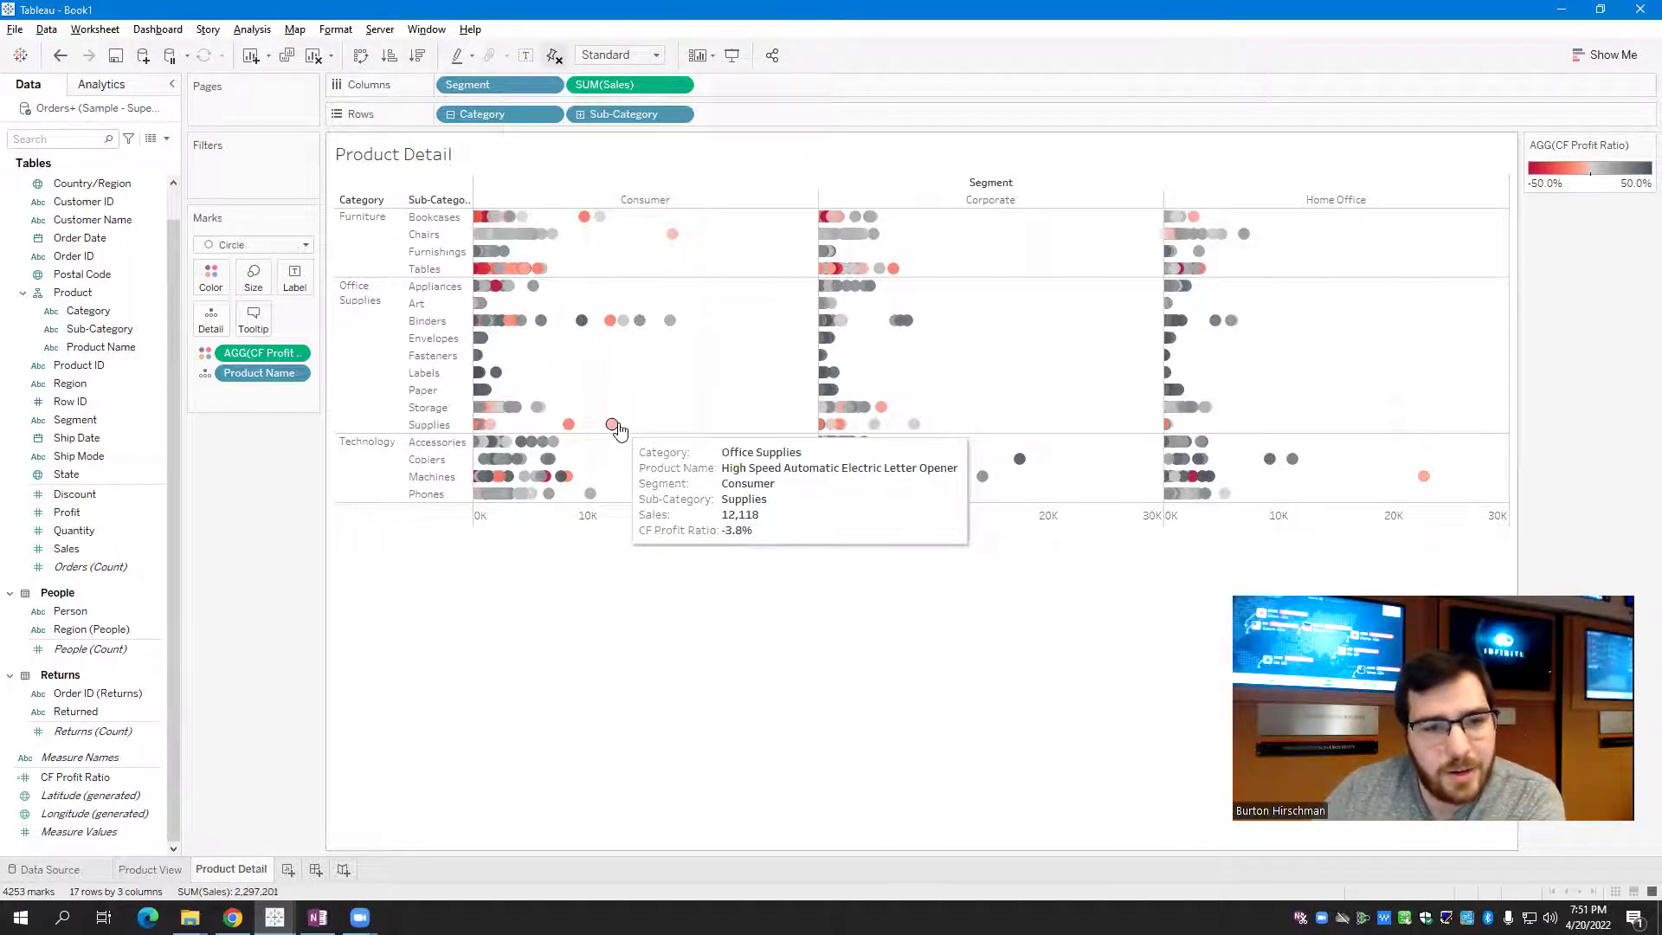
mouse_move(669, 323)
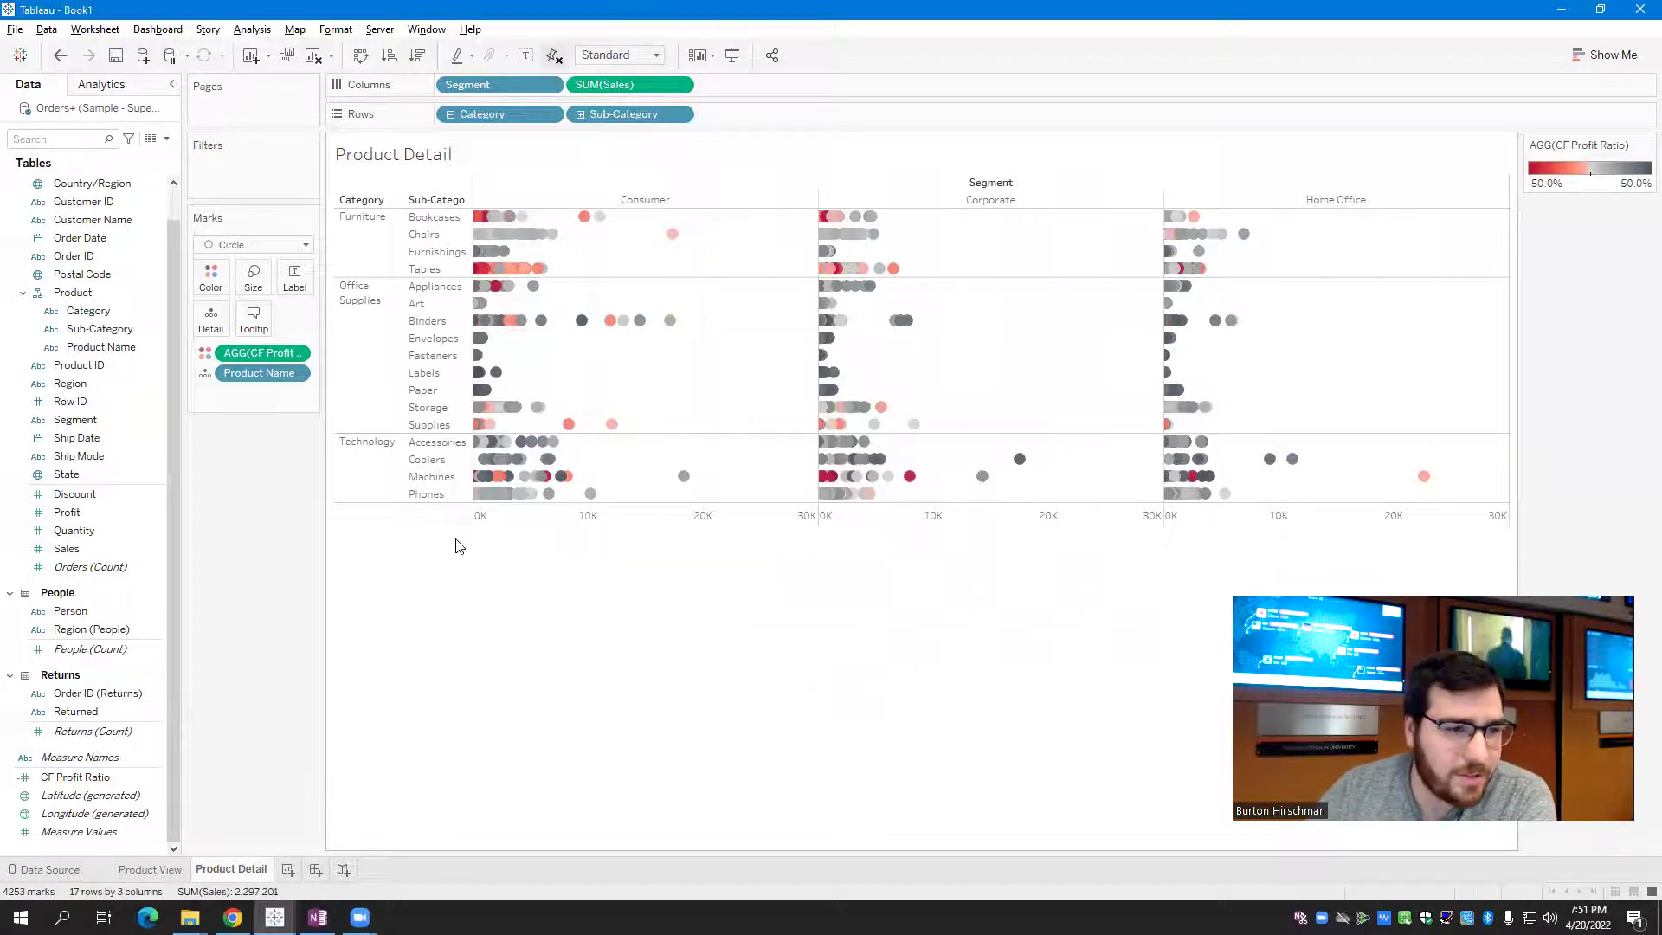
Set the Sales default number format to Currency (Custom) with 0 decimal places
right_click(153, 549)
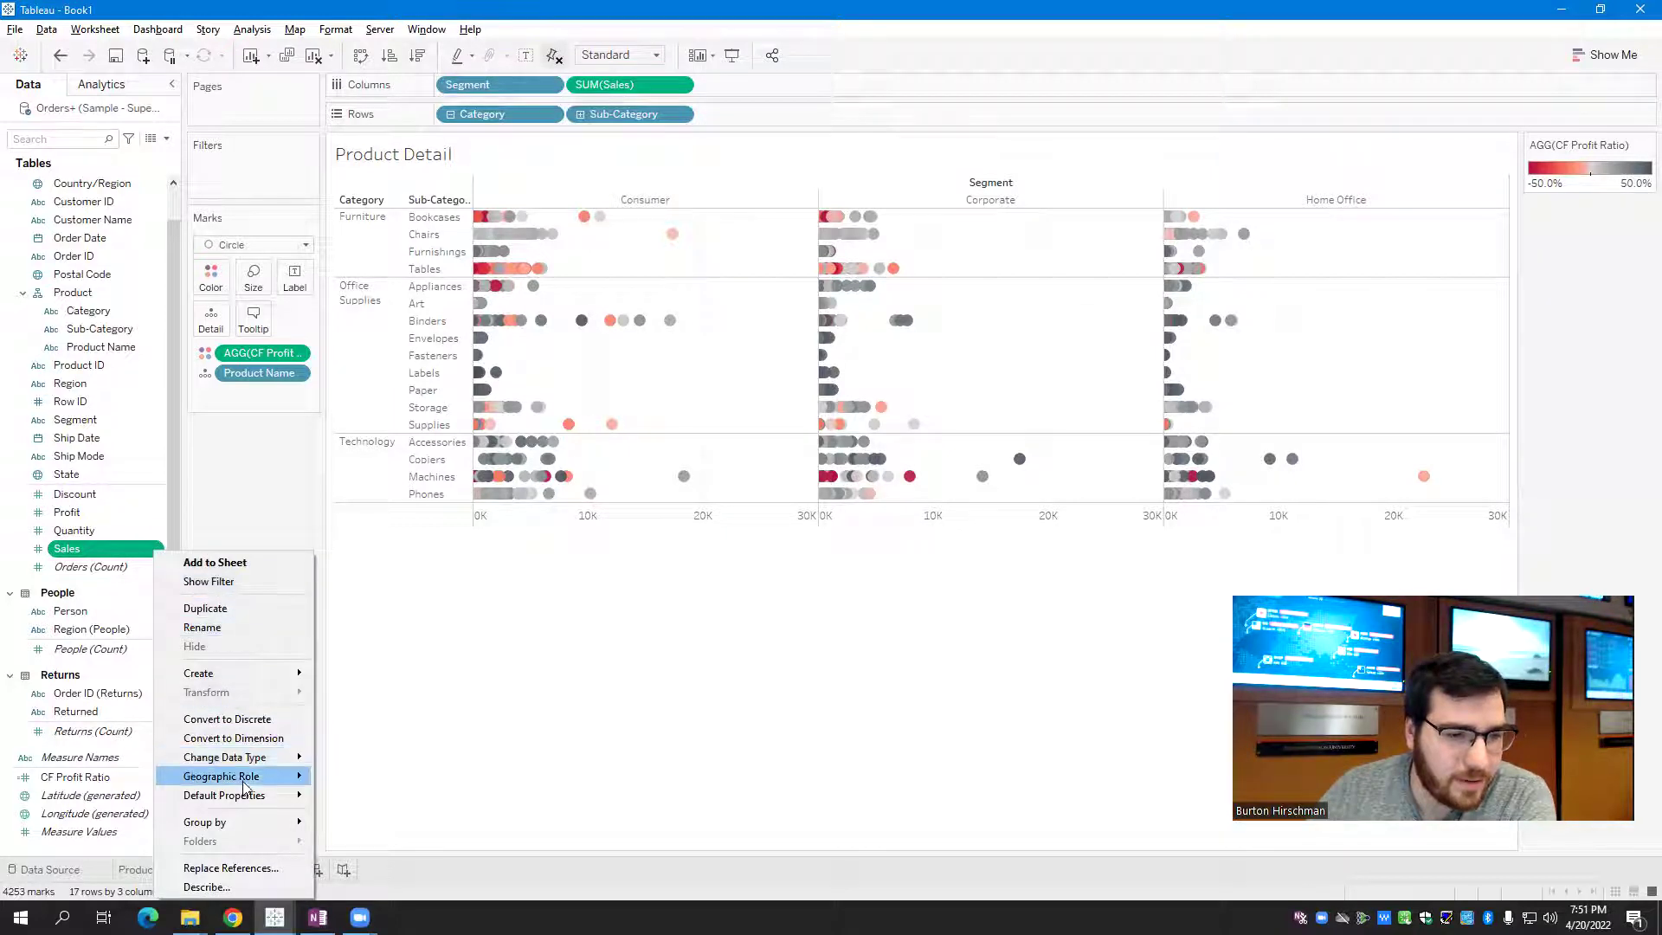
mouse_move(256, 794)
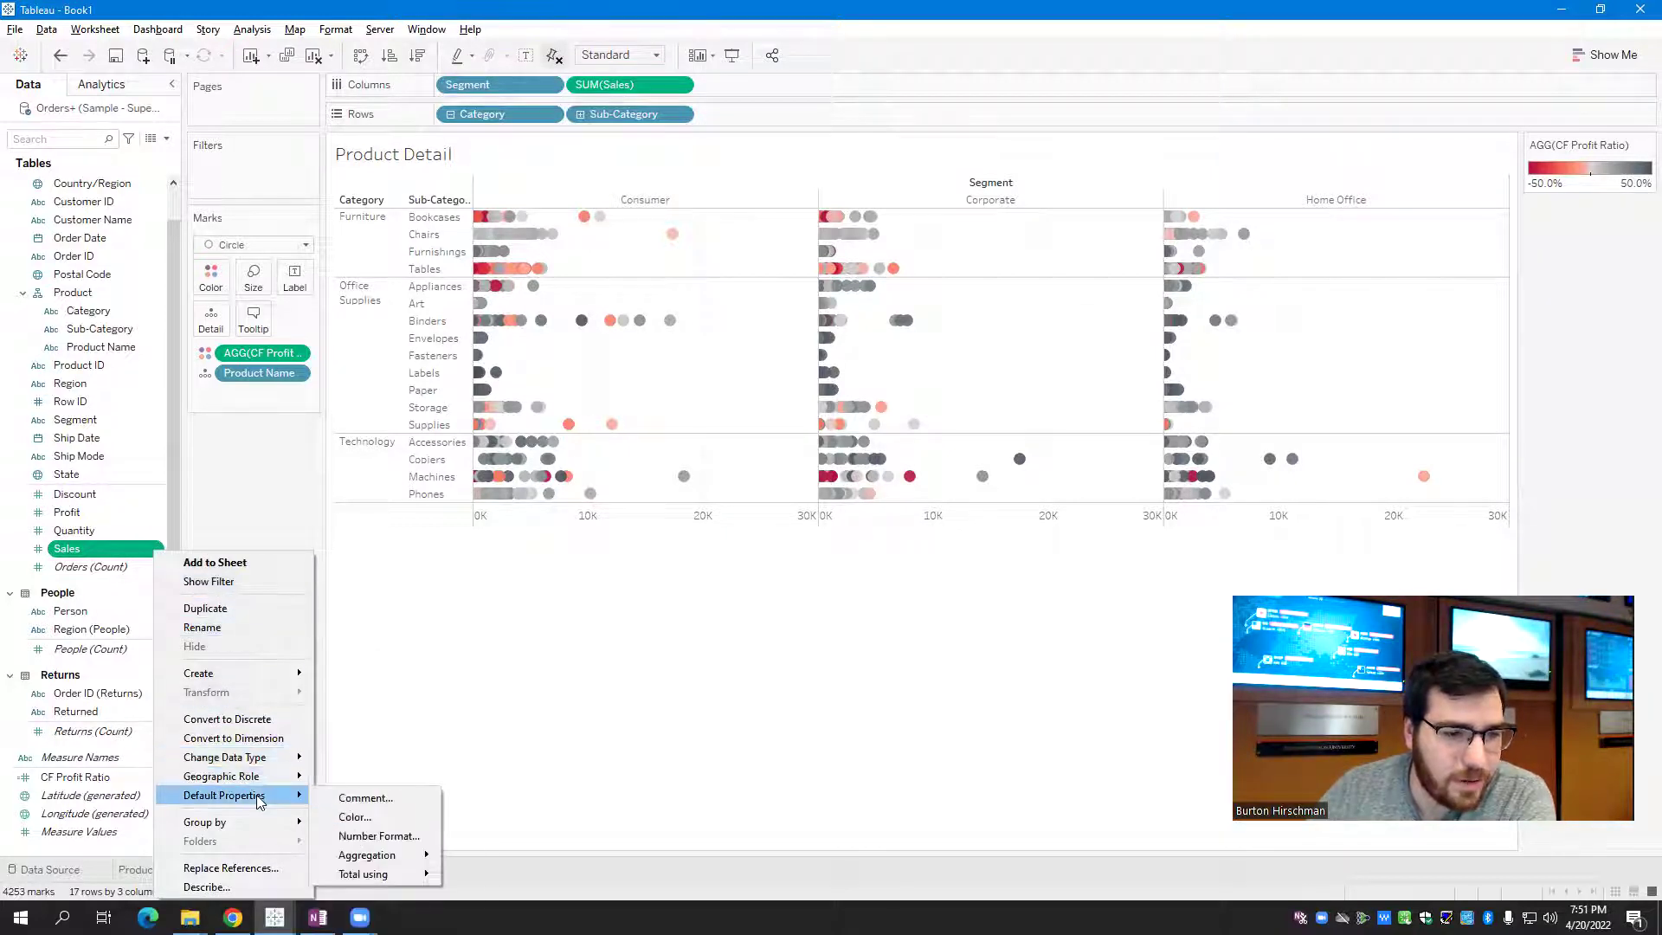
click(389, 842)
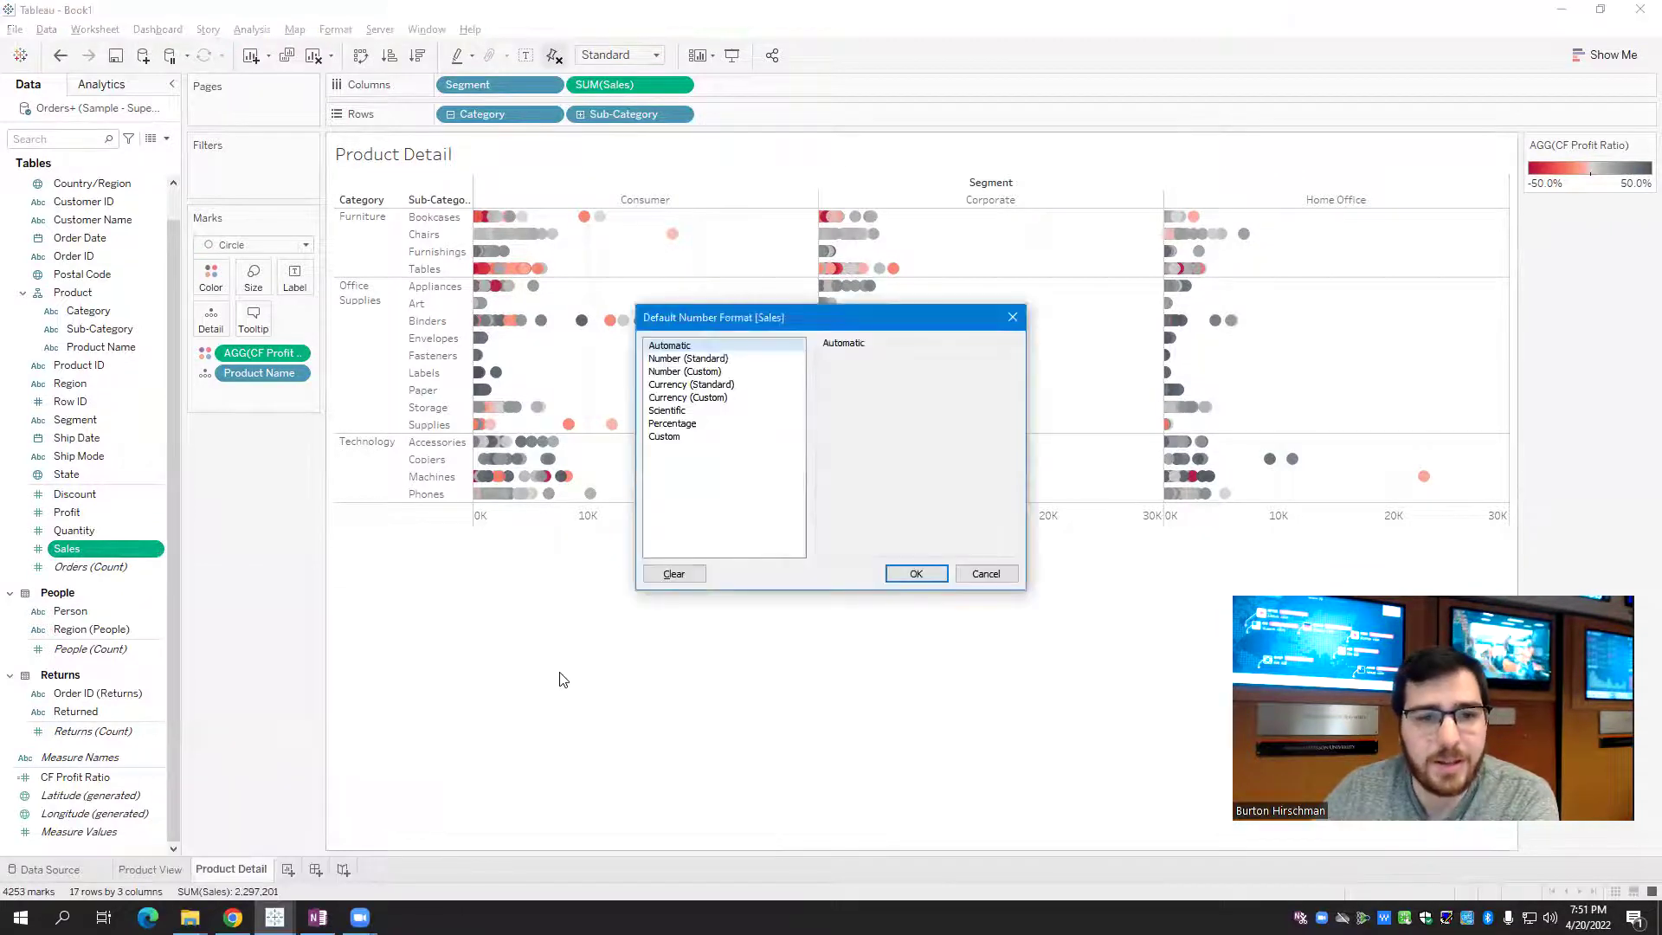
click(731, 398)
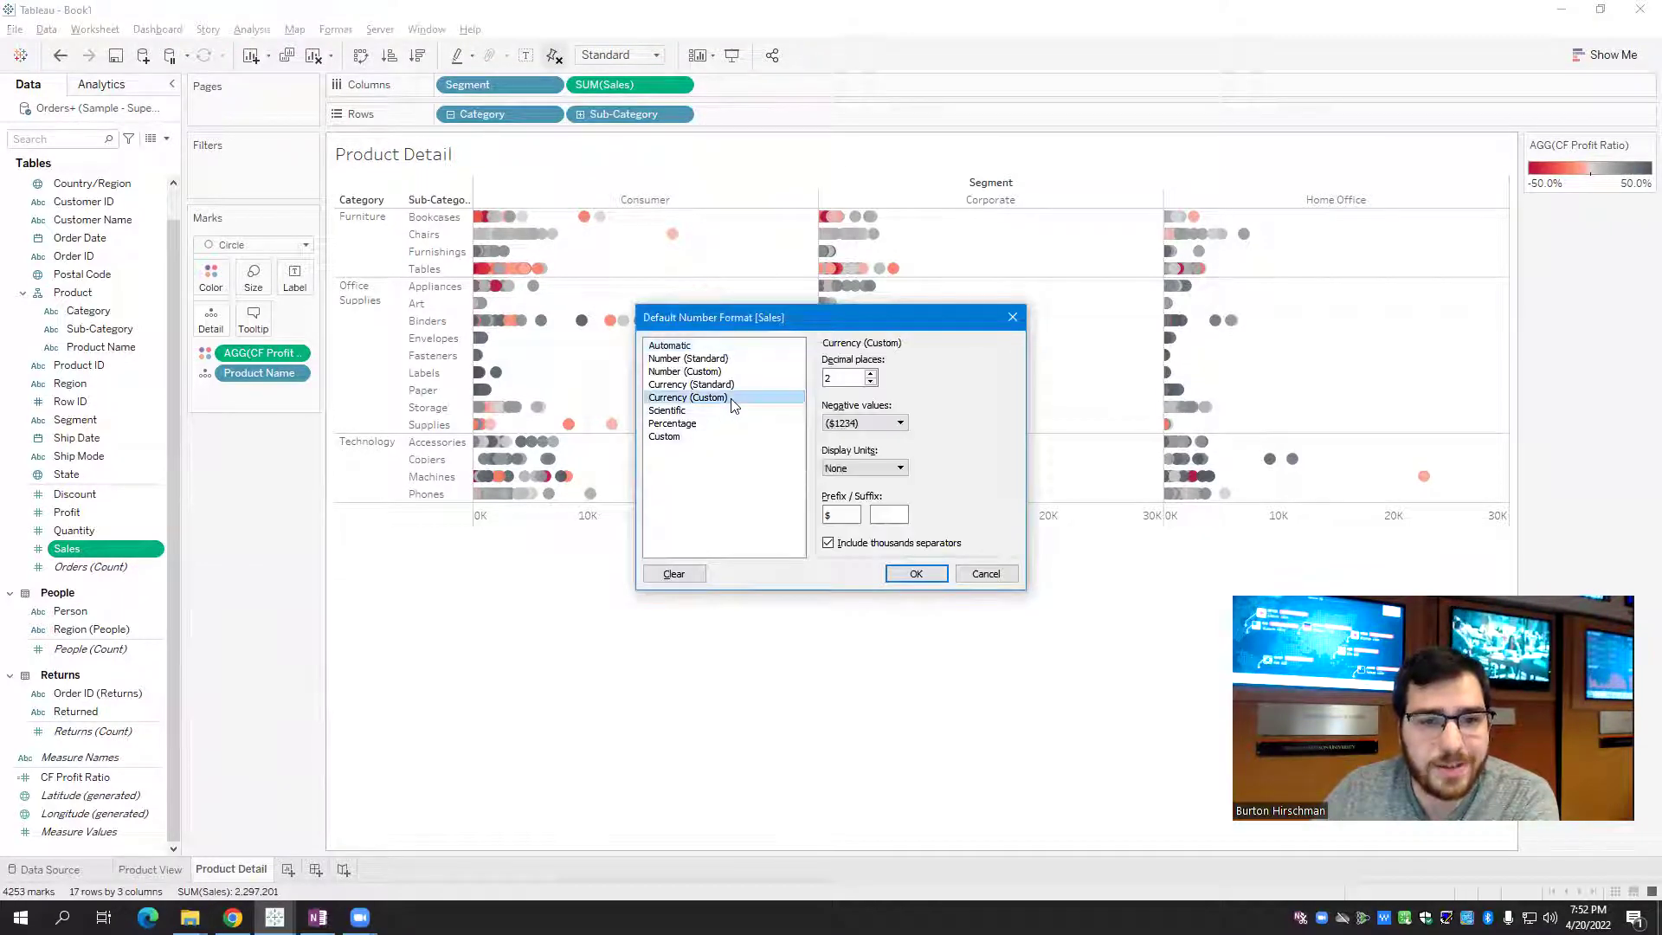
double_click(844, 381)
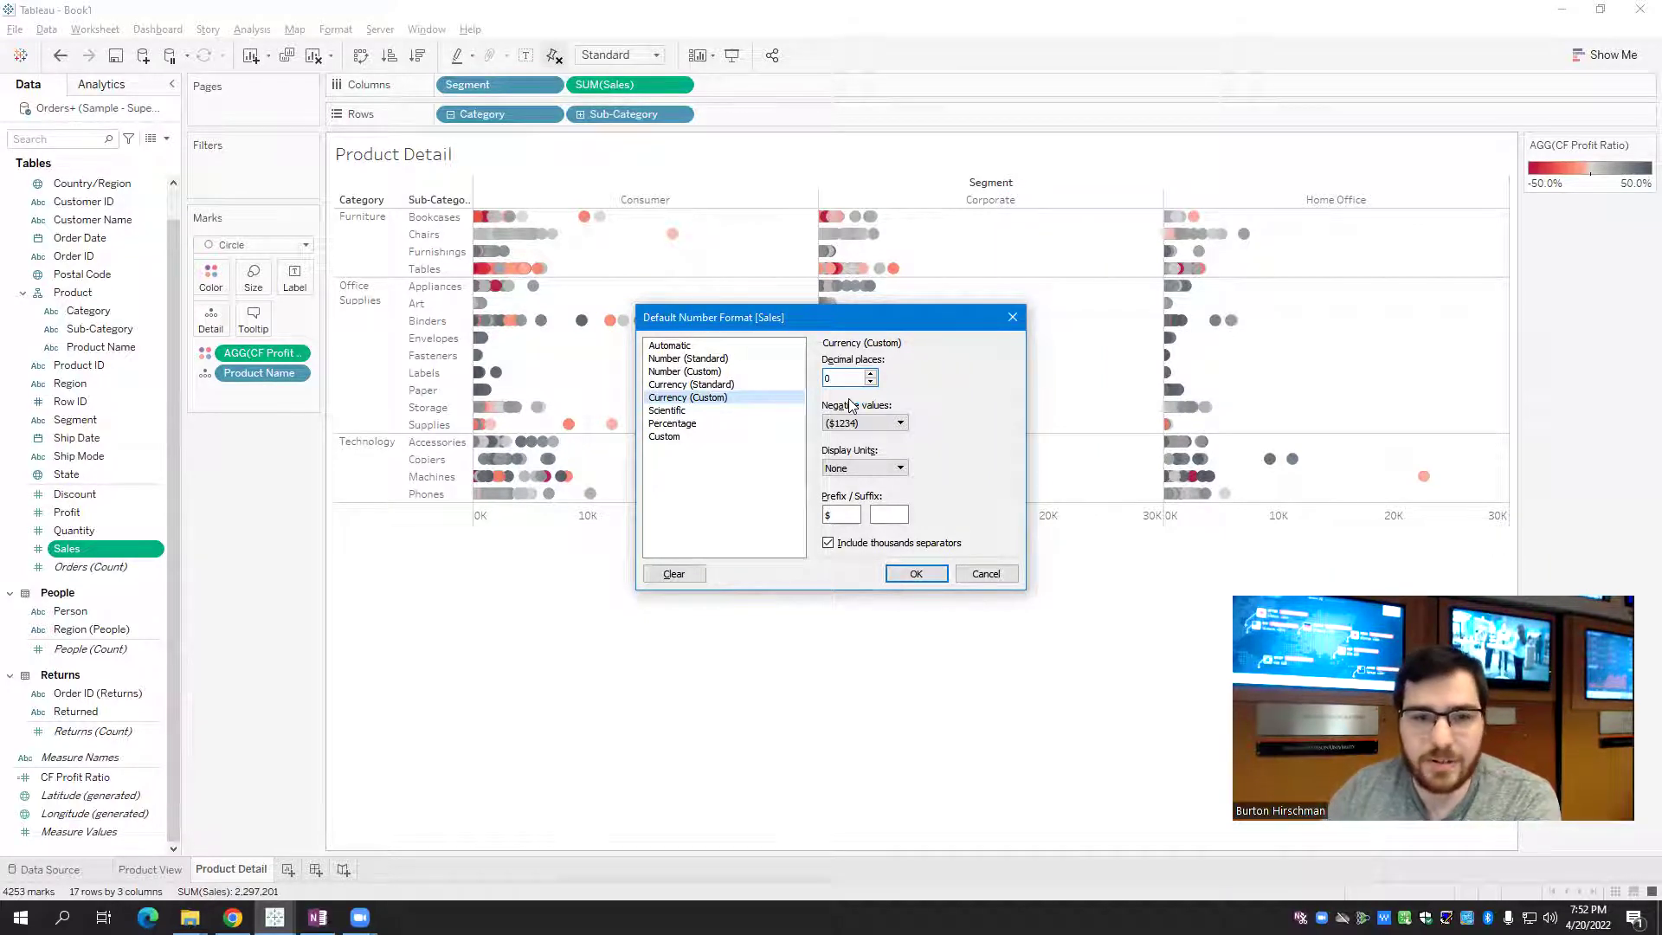
click(915, 573)
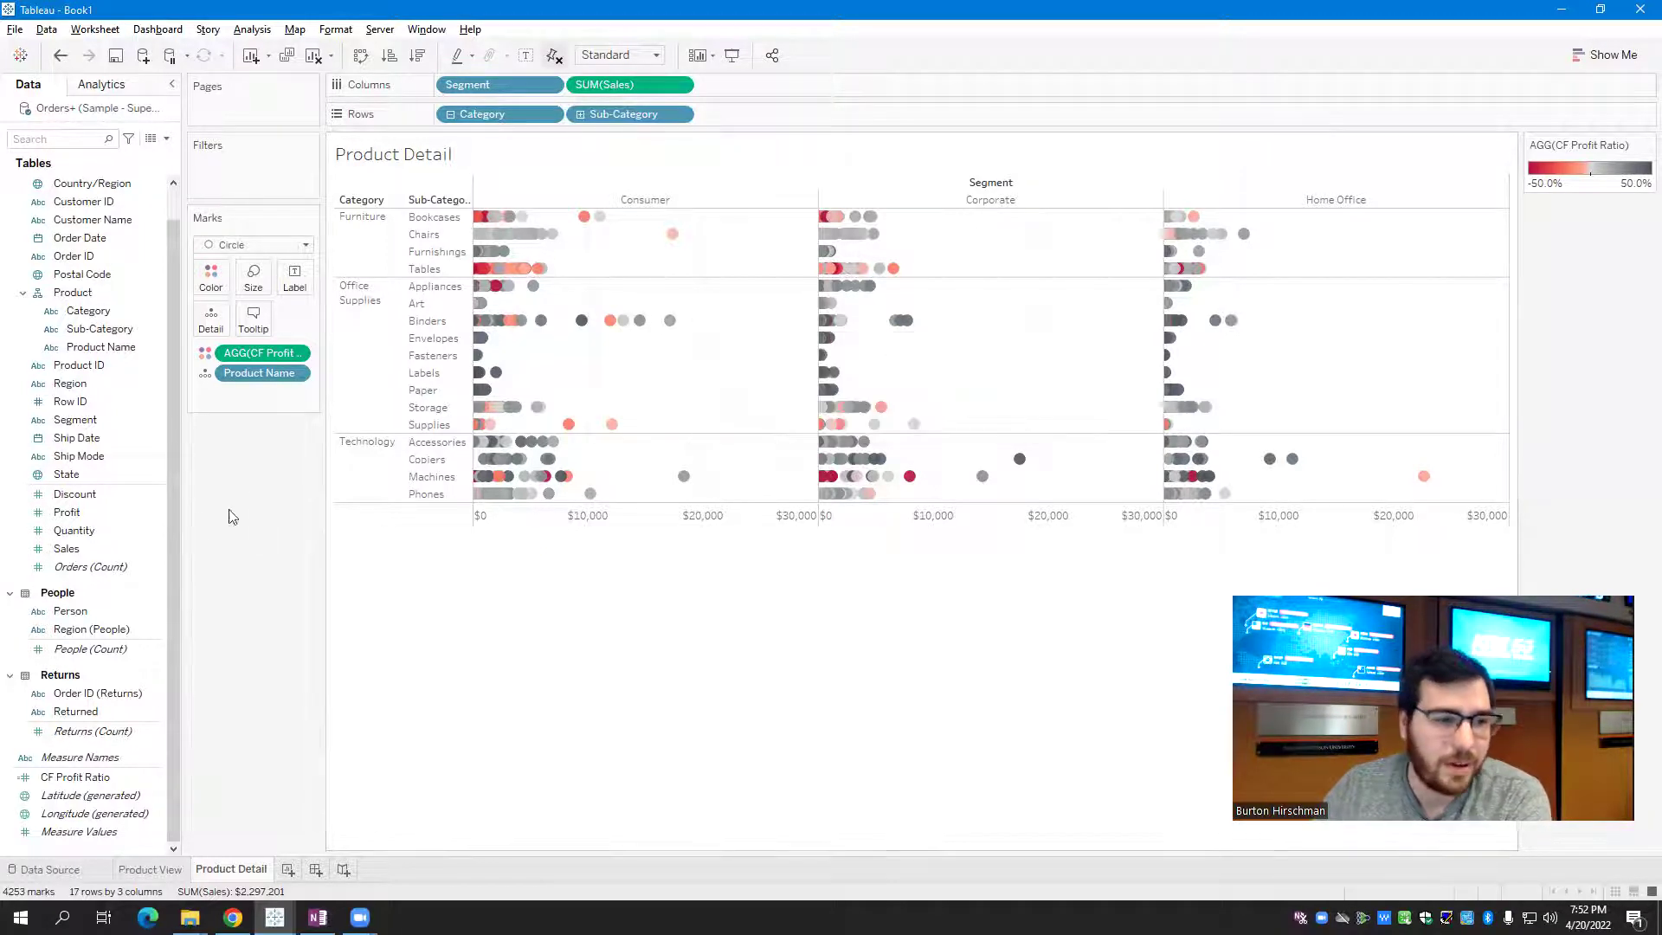
click(151, 520)
click(153, 516)
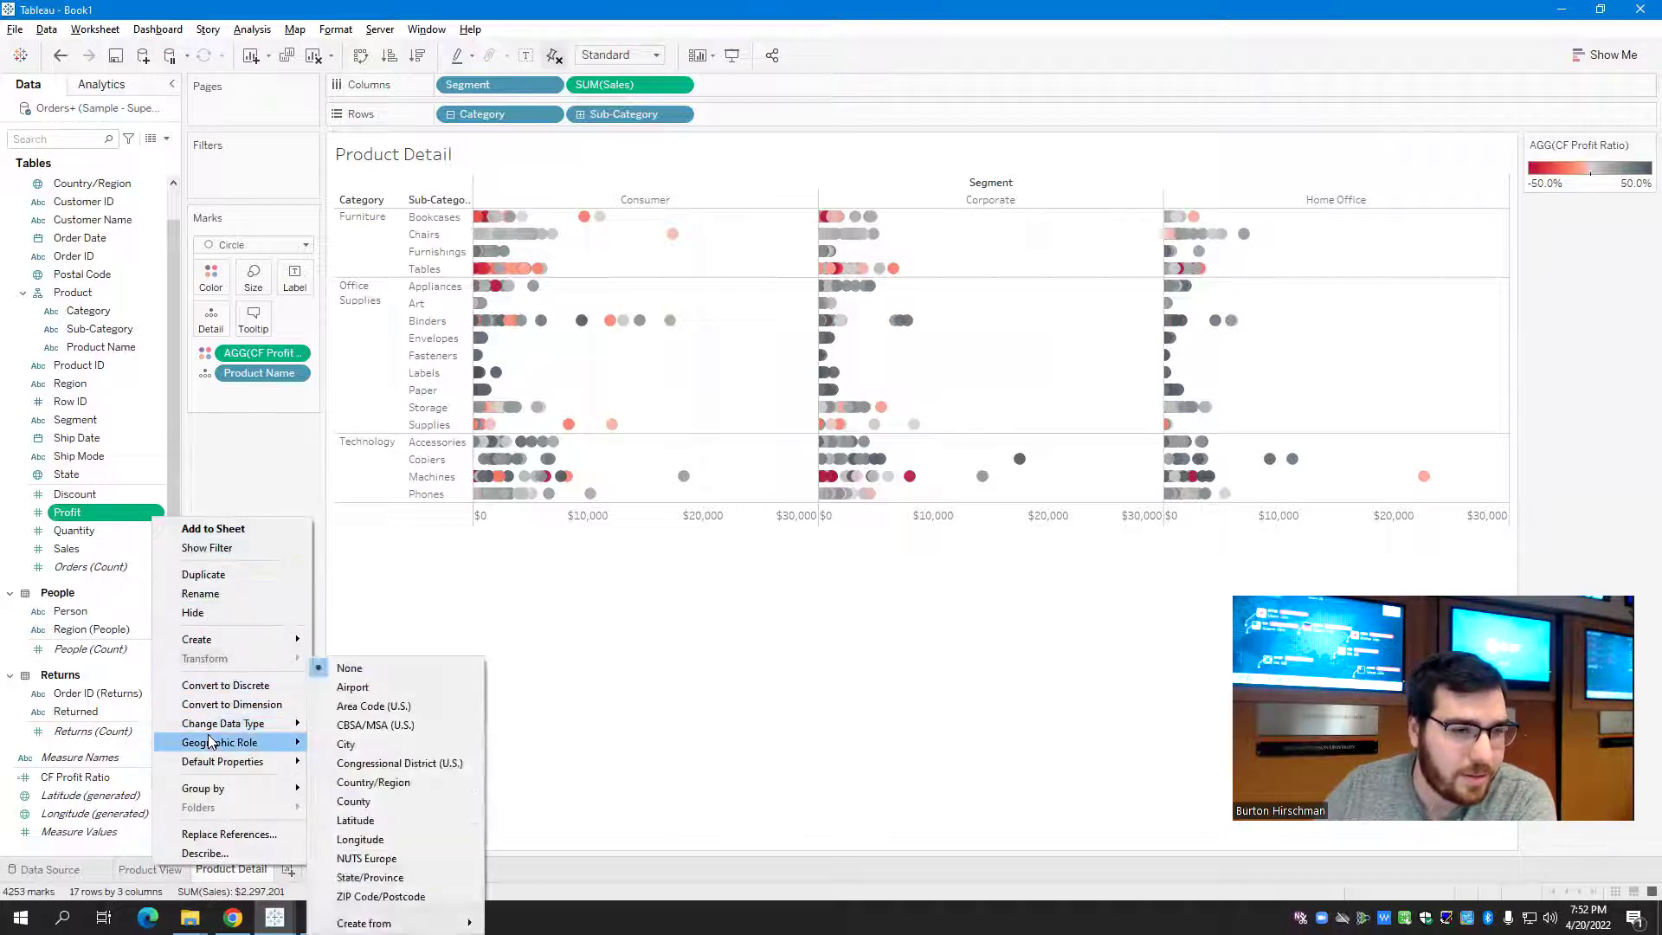
mouse_move(265, 762)
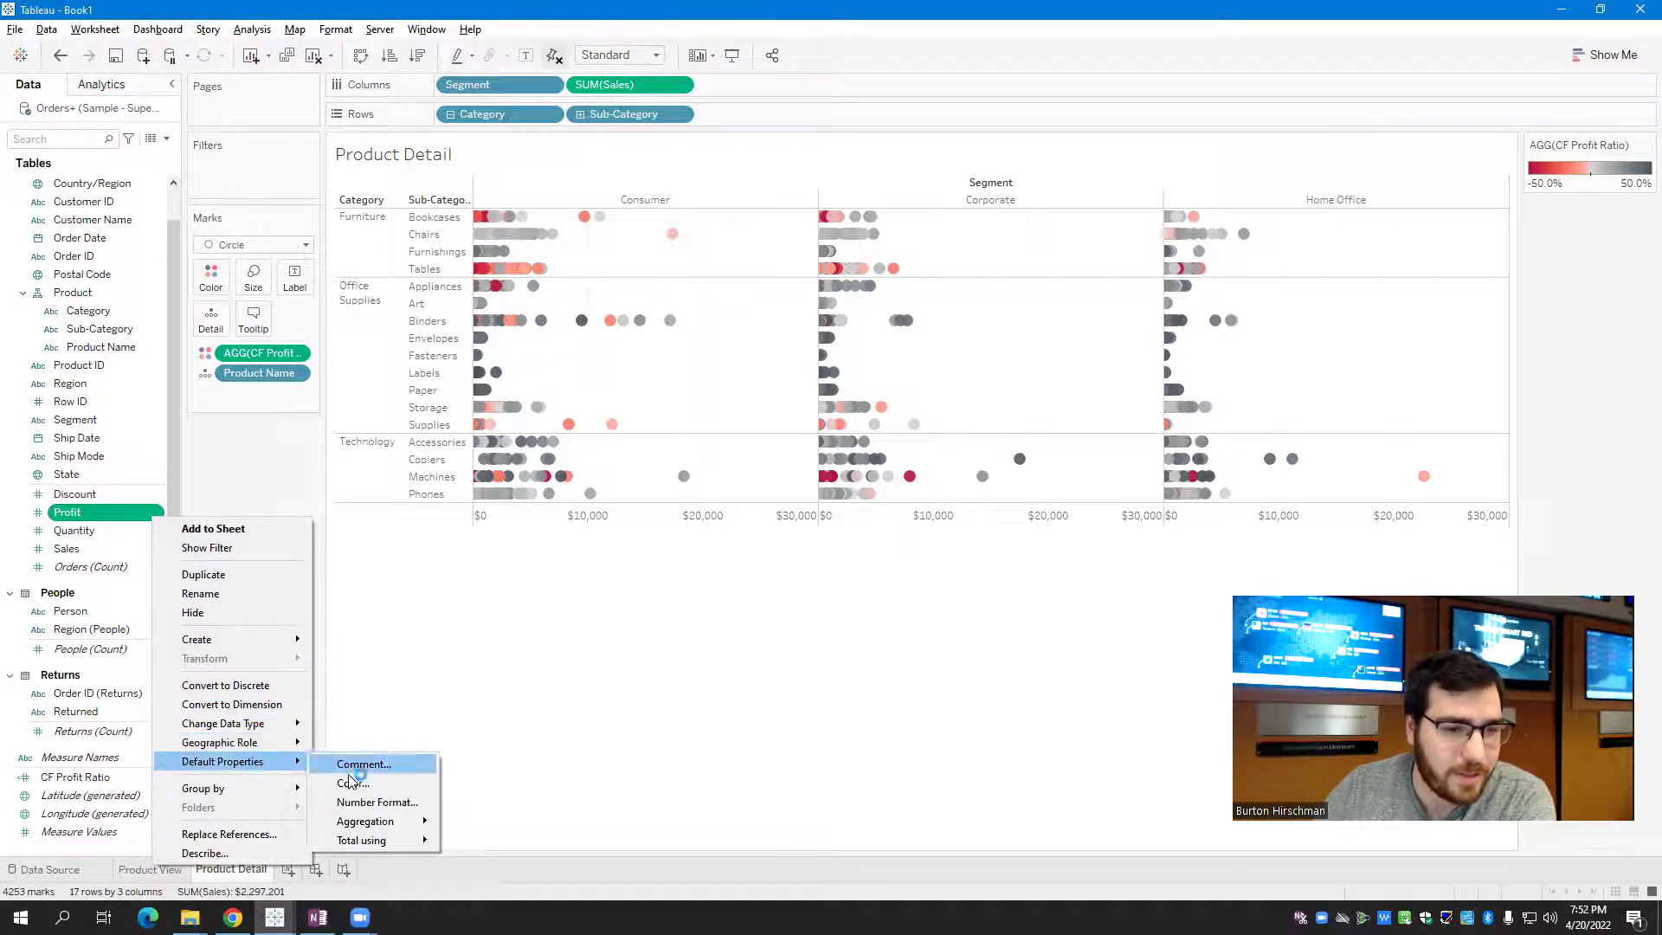
click(373, 803)
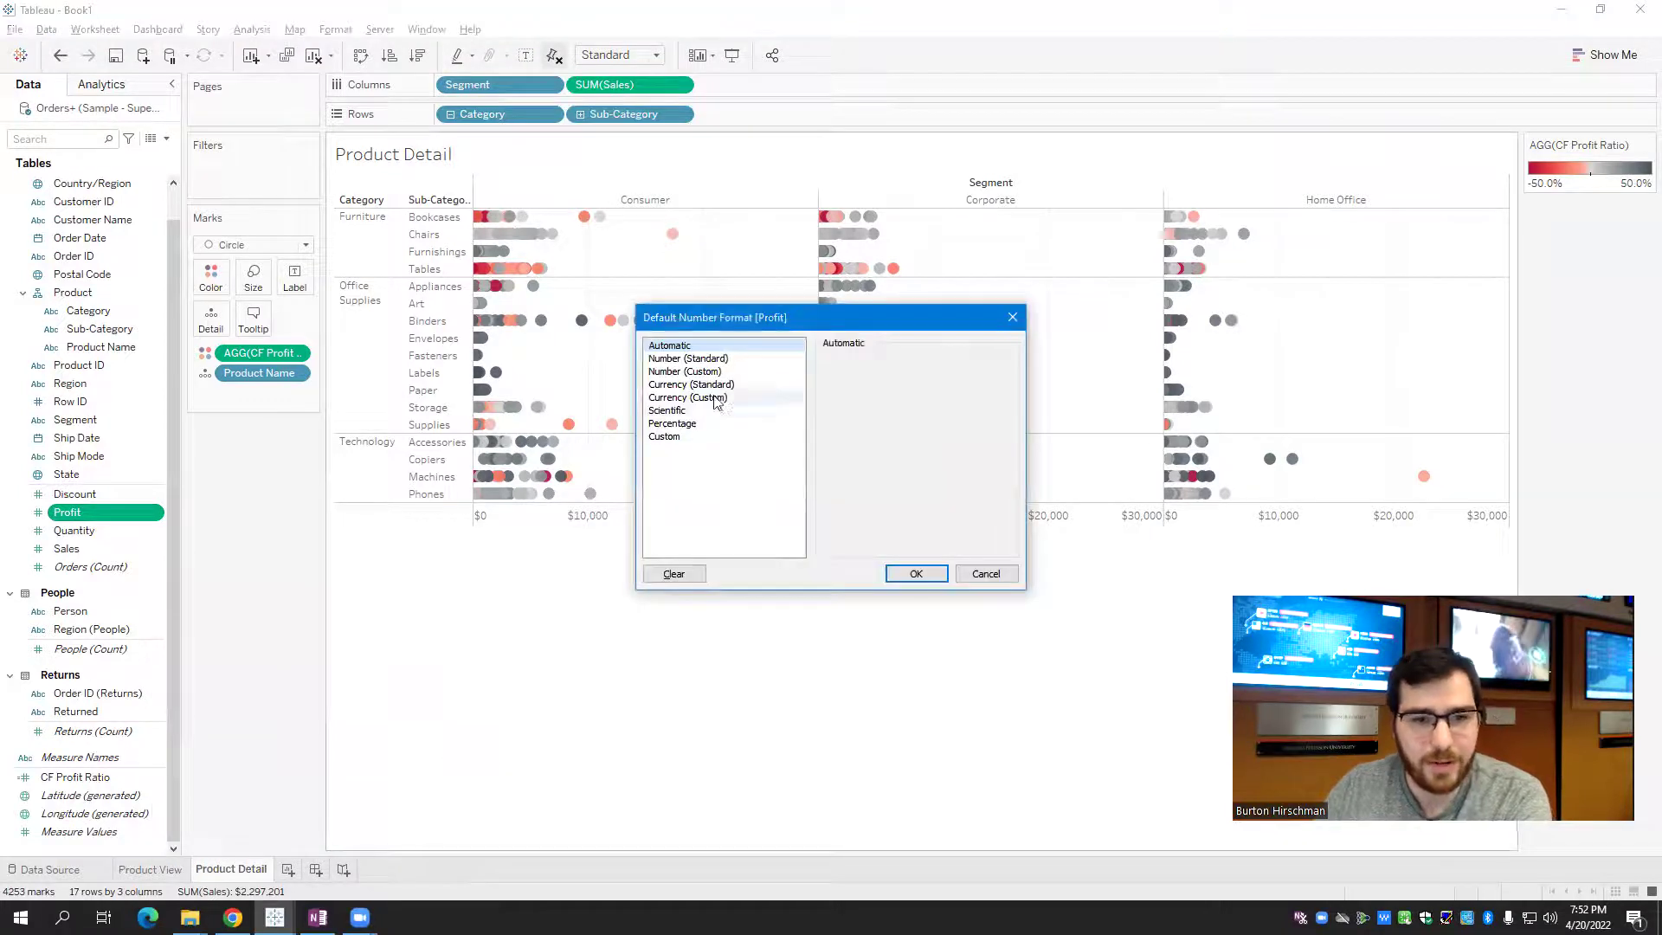
click(736, 398)
click(845, 380)
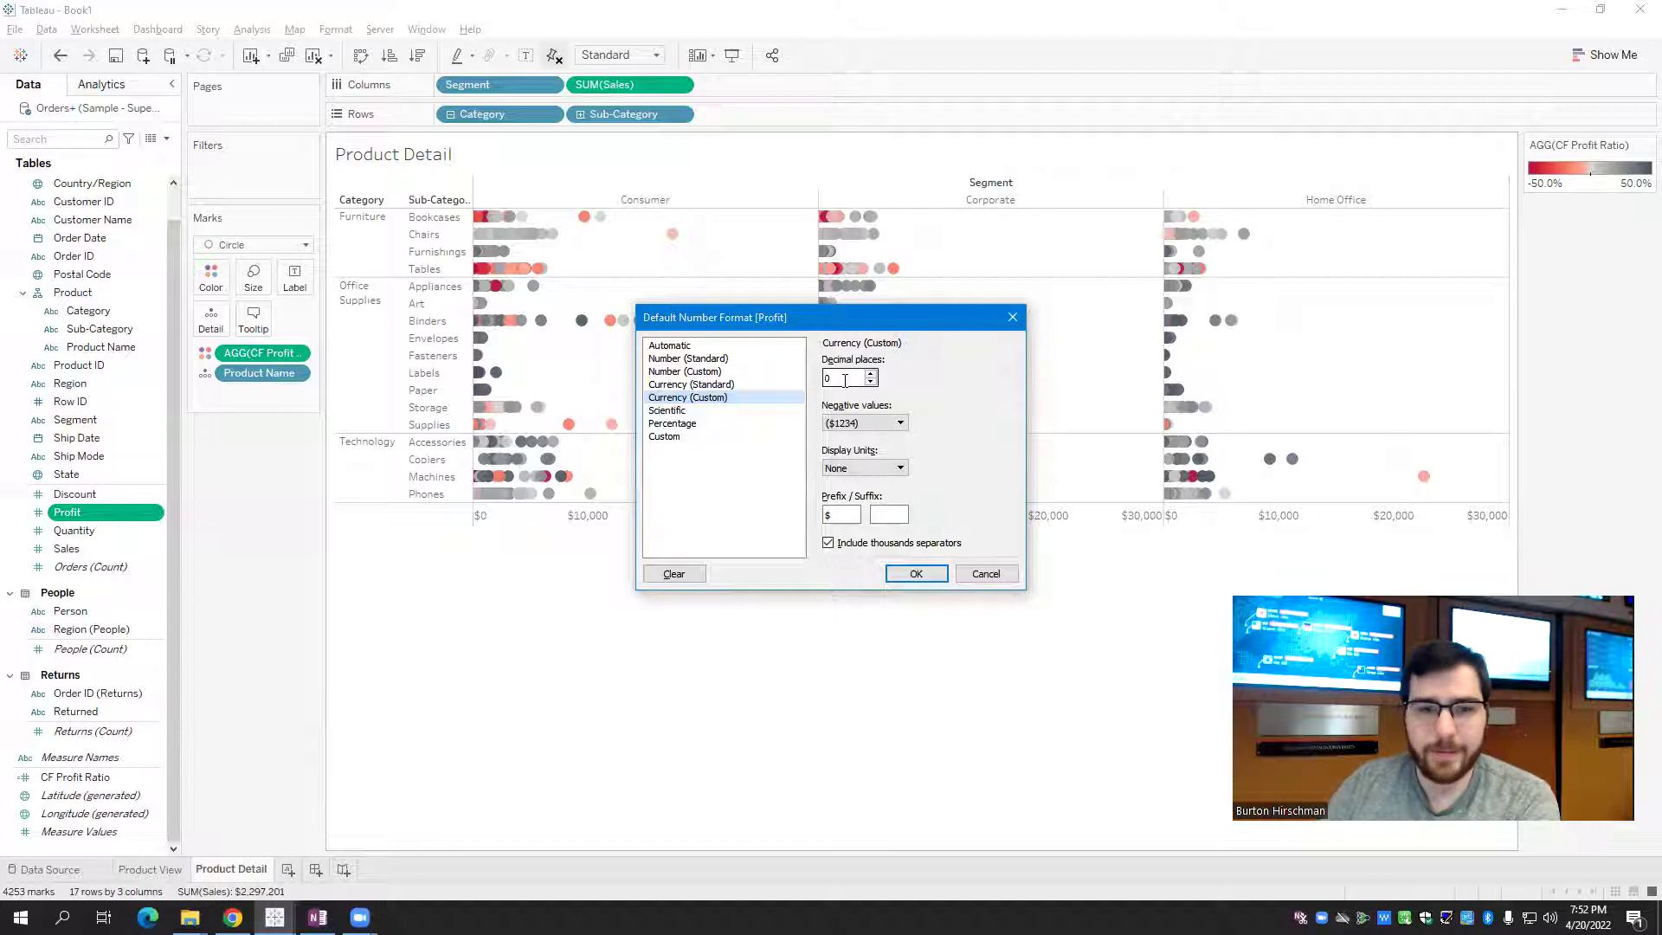
click(915, 573)
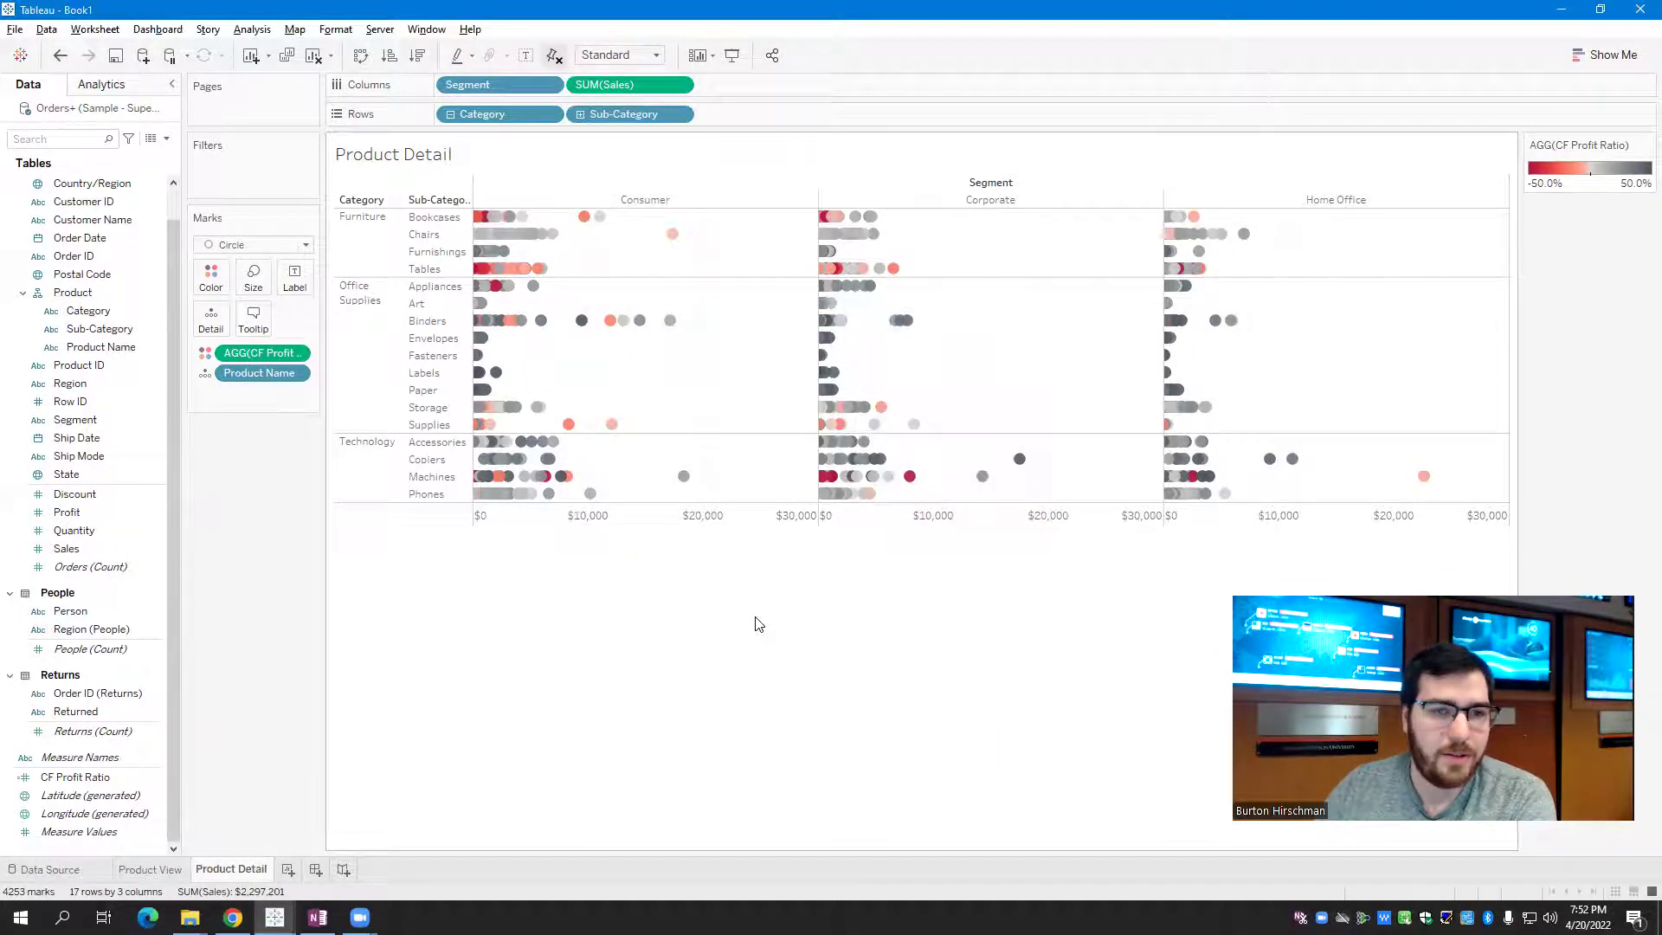
mouse_move(1019, 464)
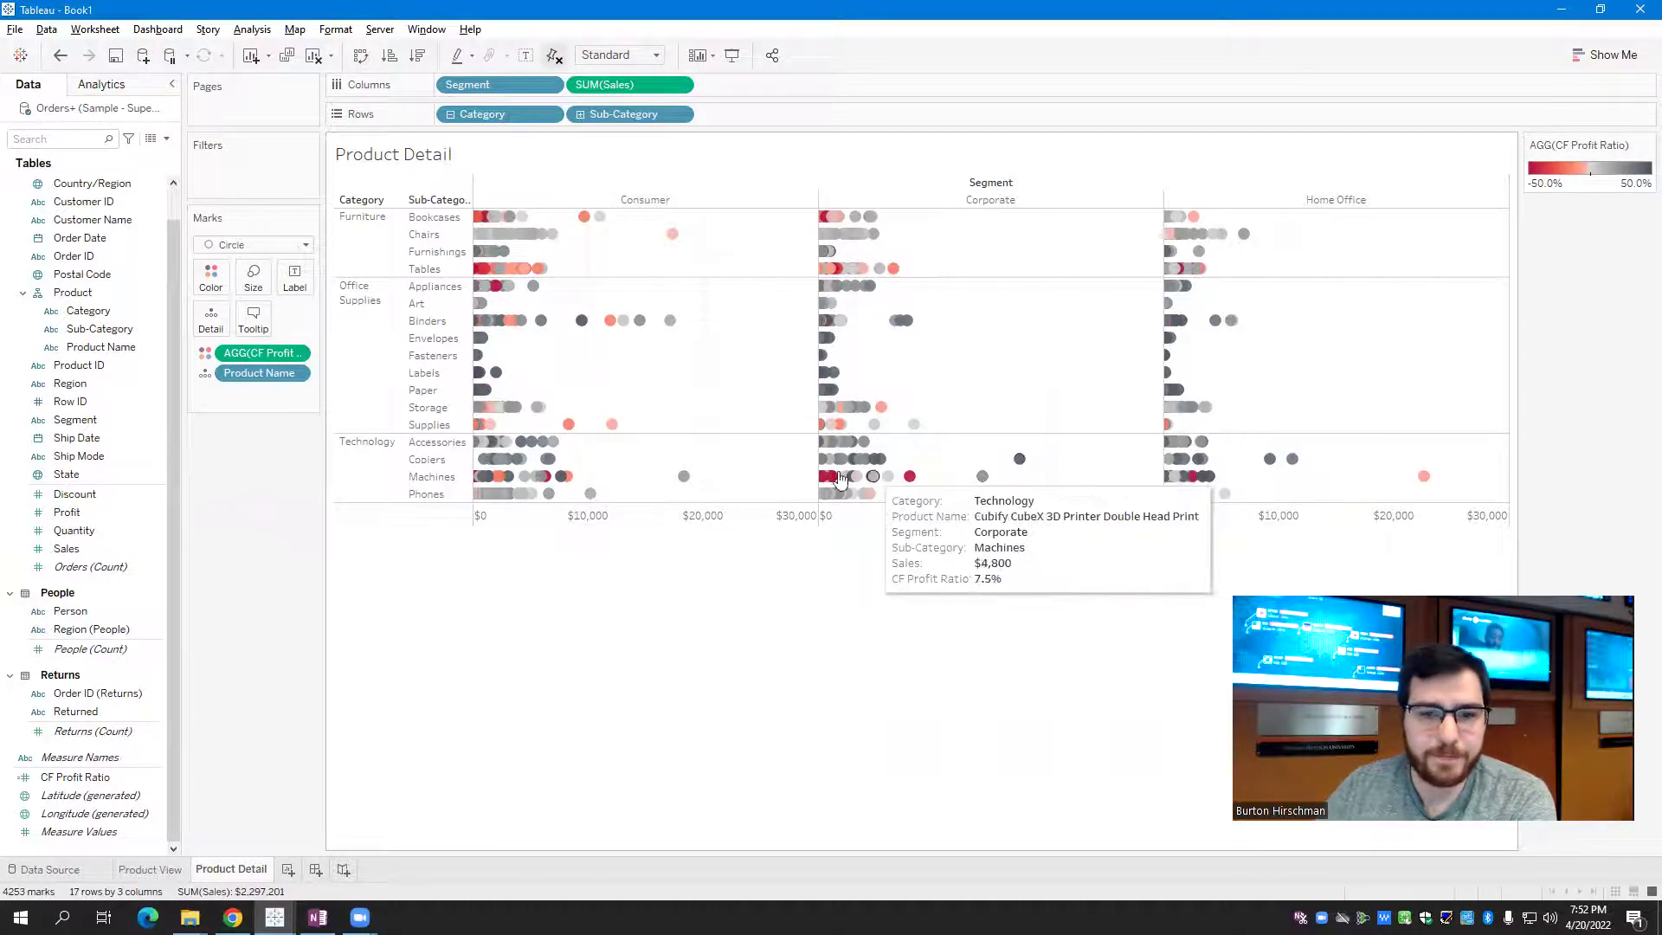
mouse_move(837, 495)
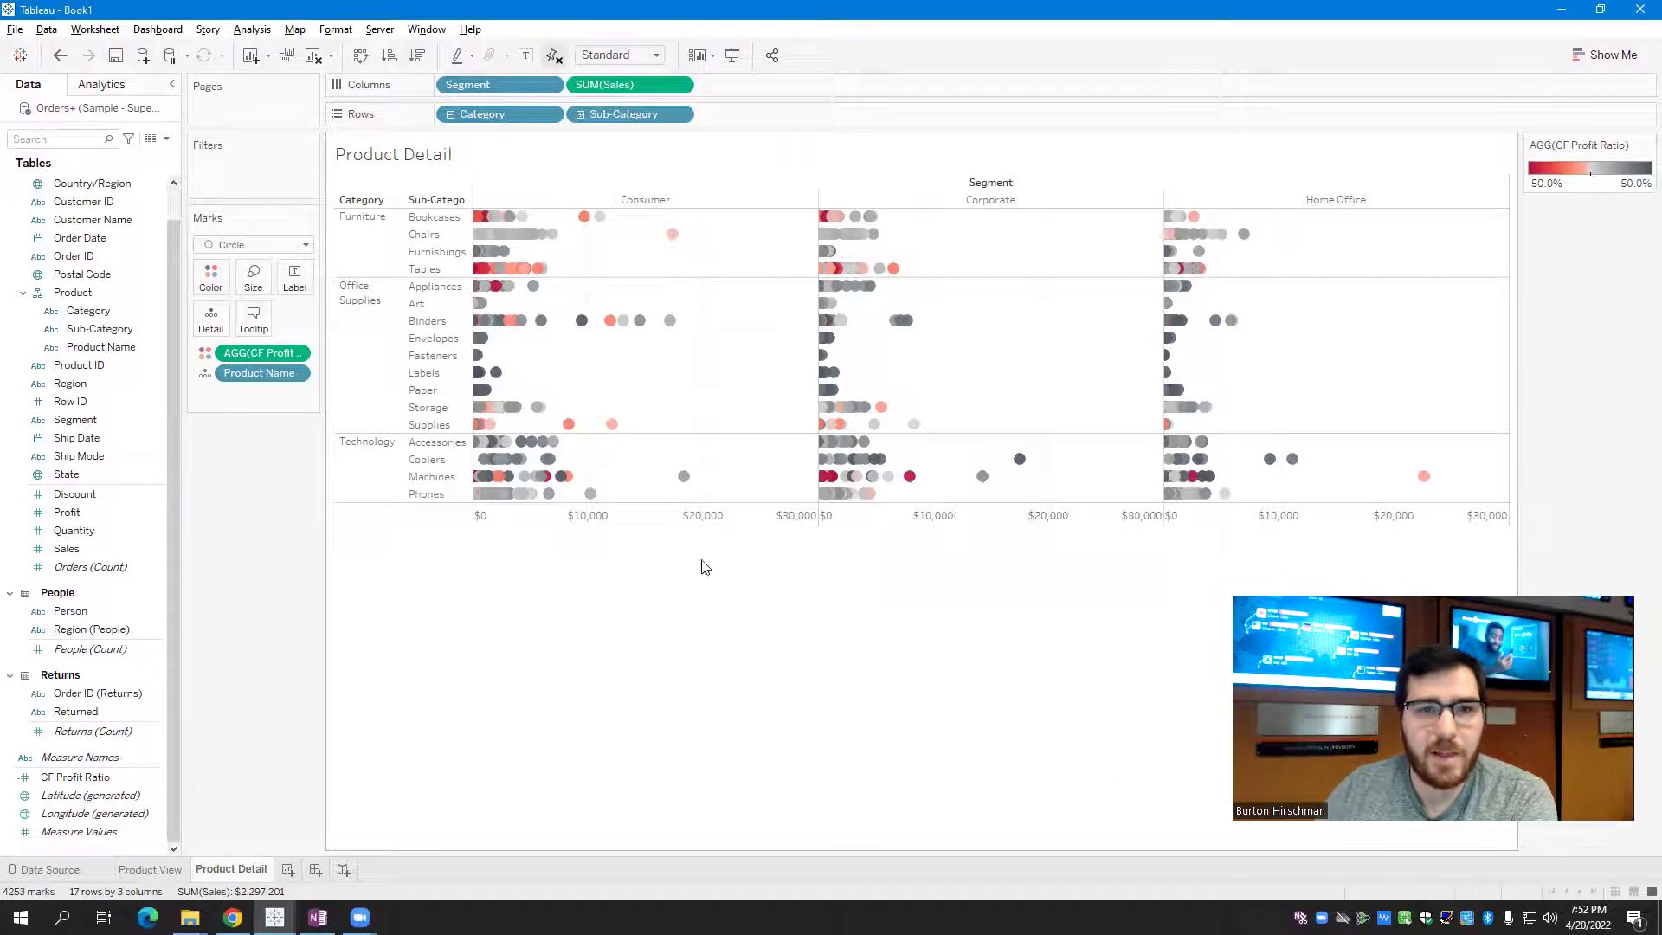
Hide field labels for columns so the Segment title disappears, then open the Analysis menu
right_click(987, 189)
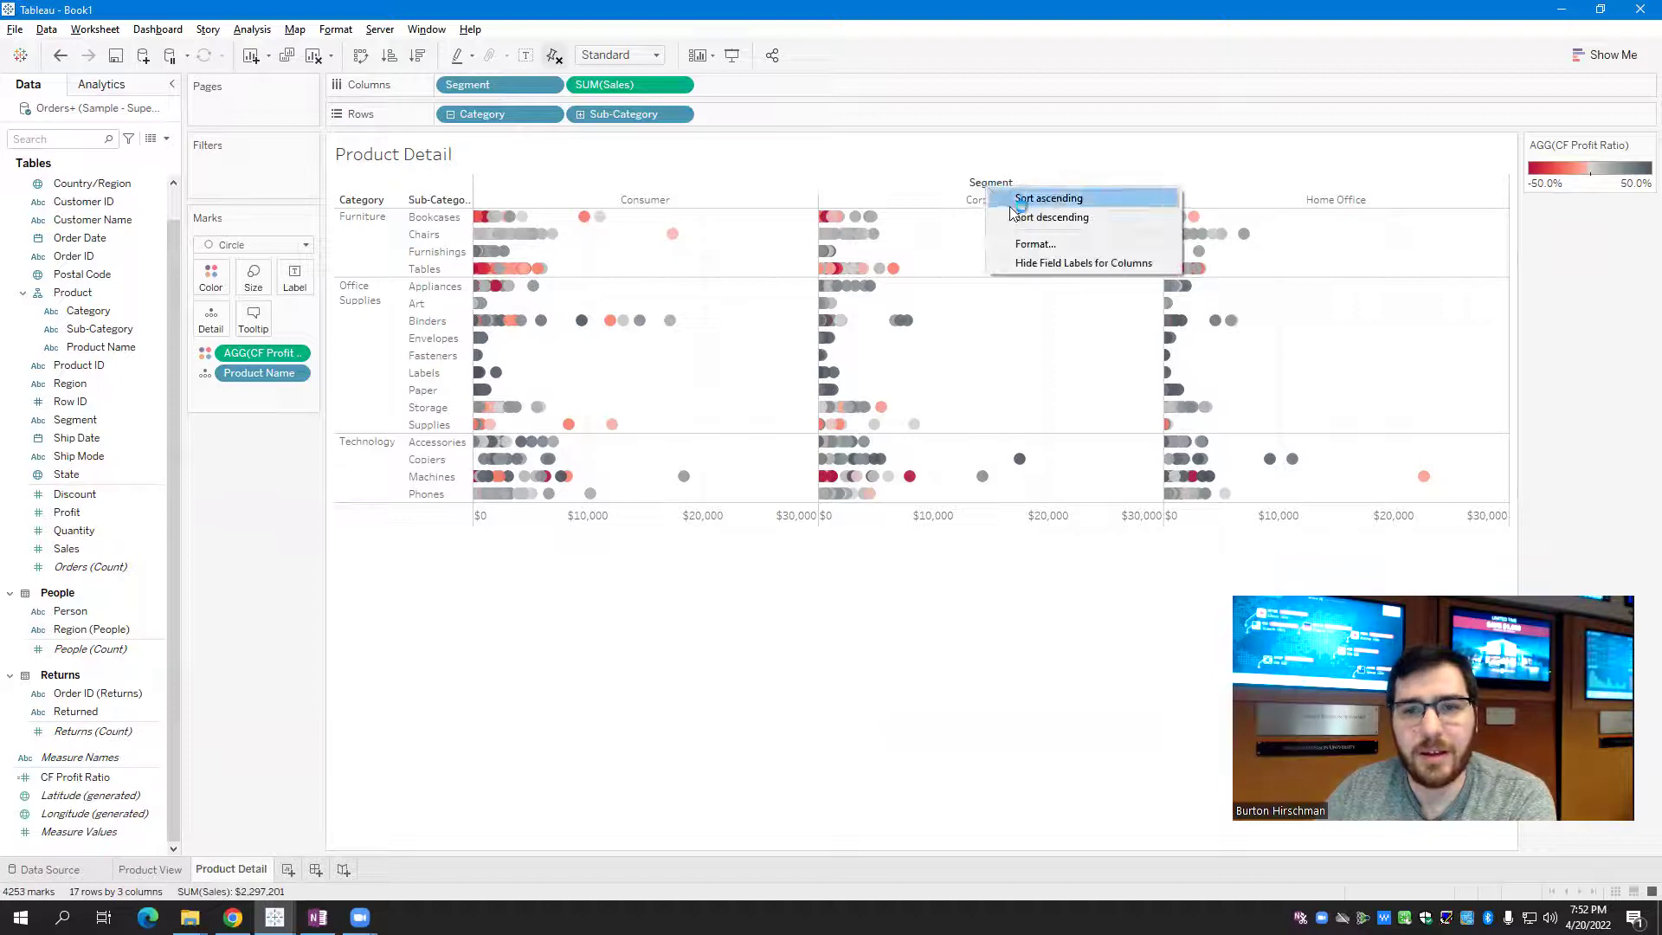
click(1095, 267)
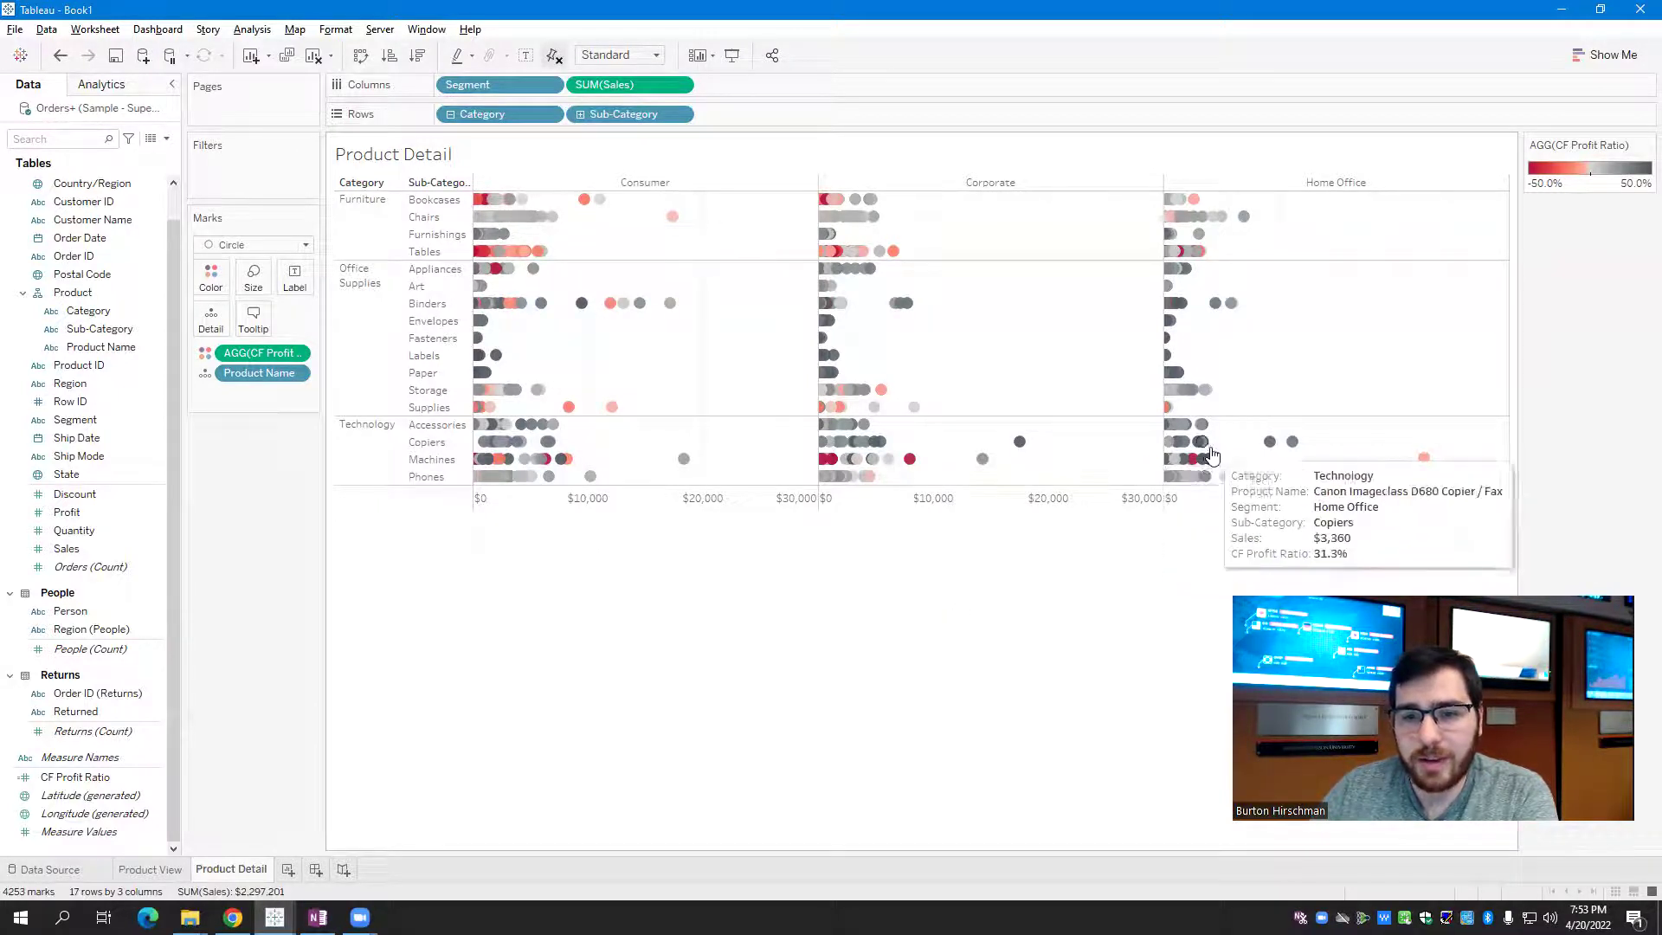
mouse_move(1205, 466)
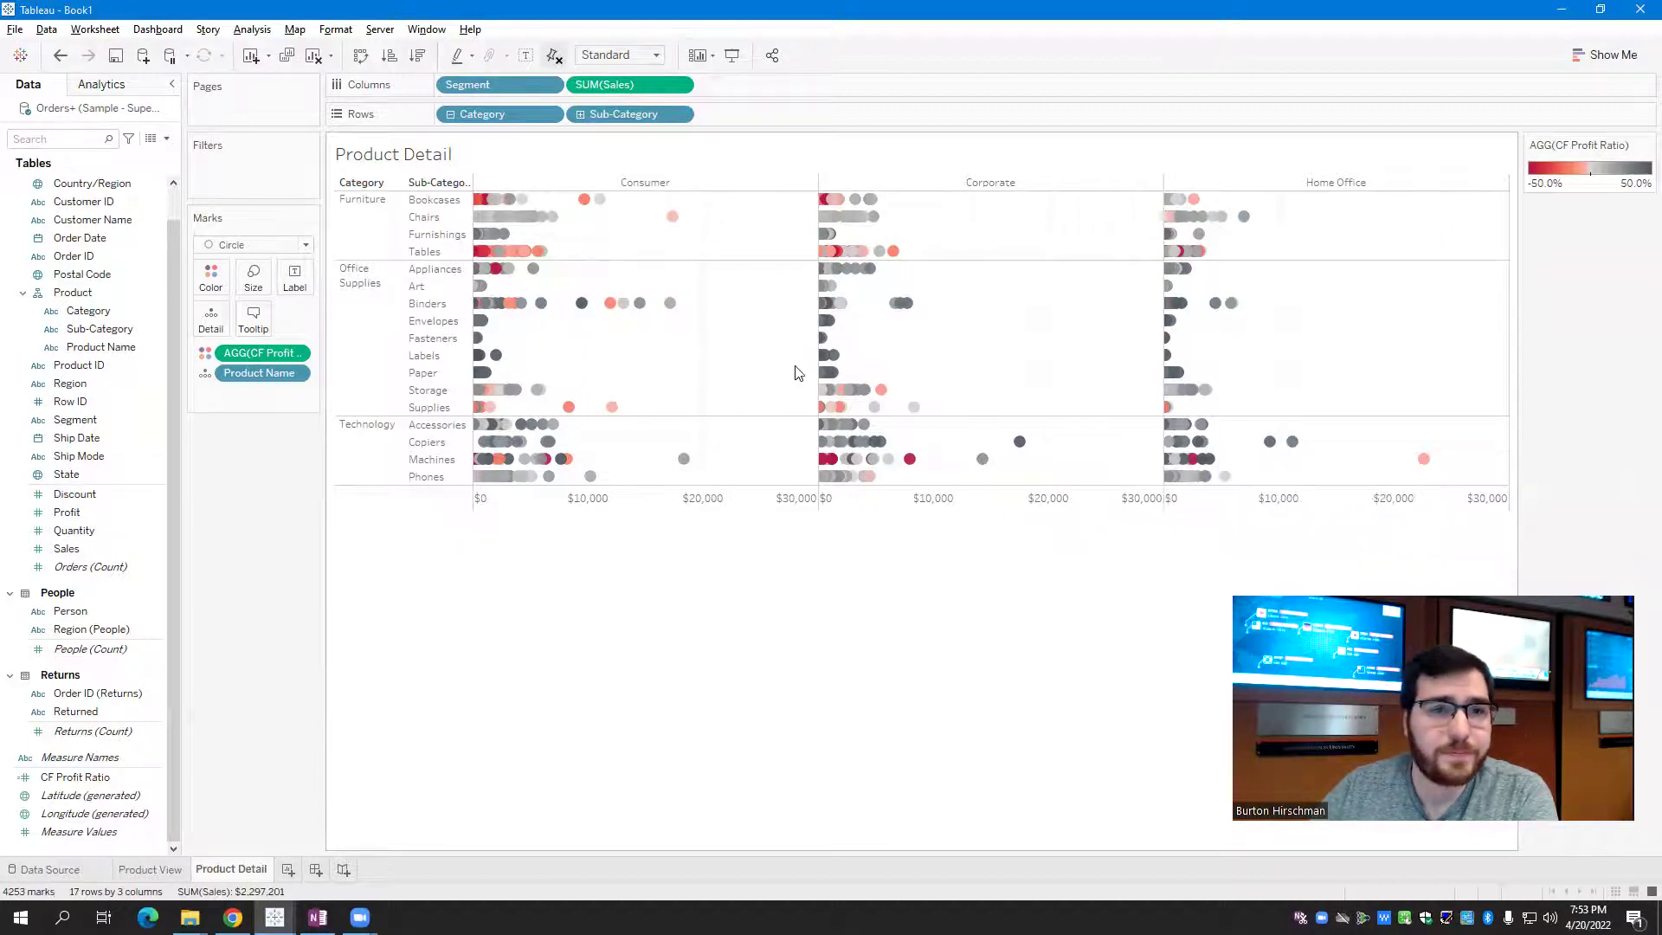
mouse_move(830, 386)
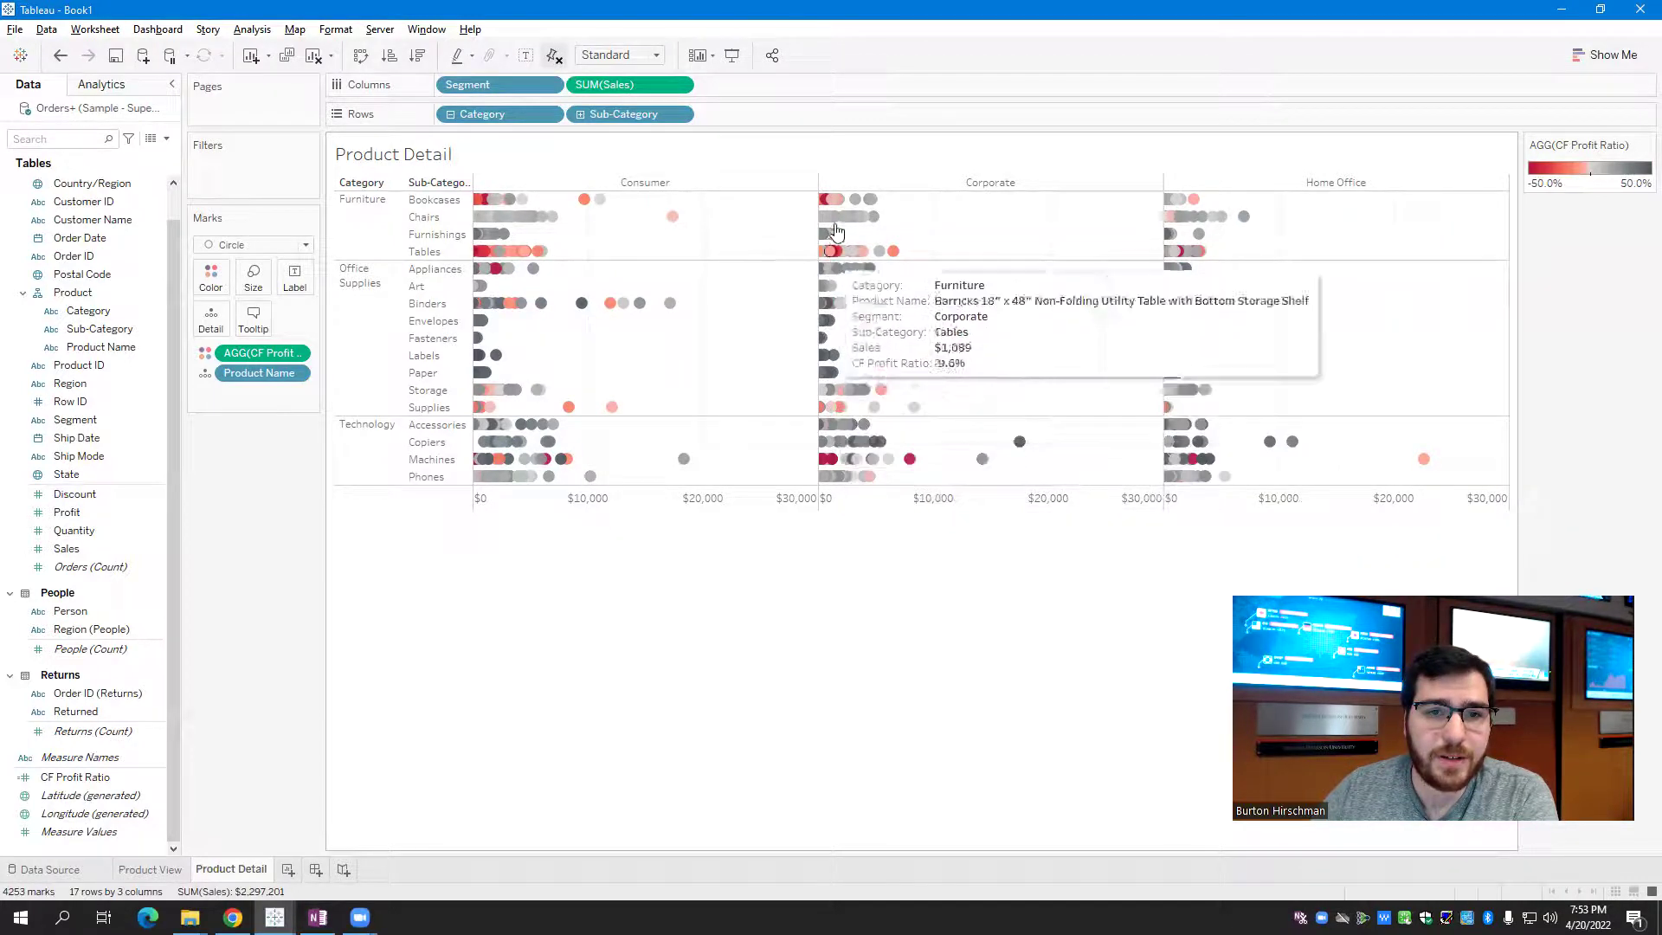
mouse_move(838, 205)
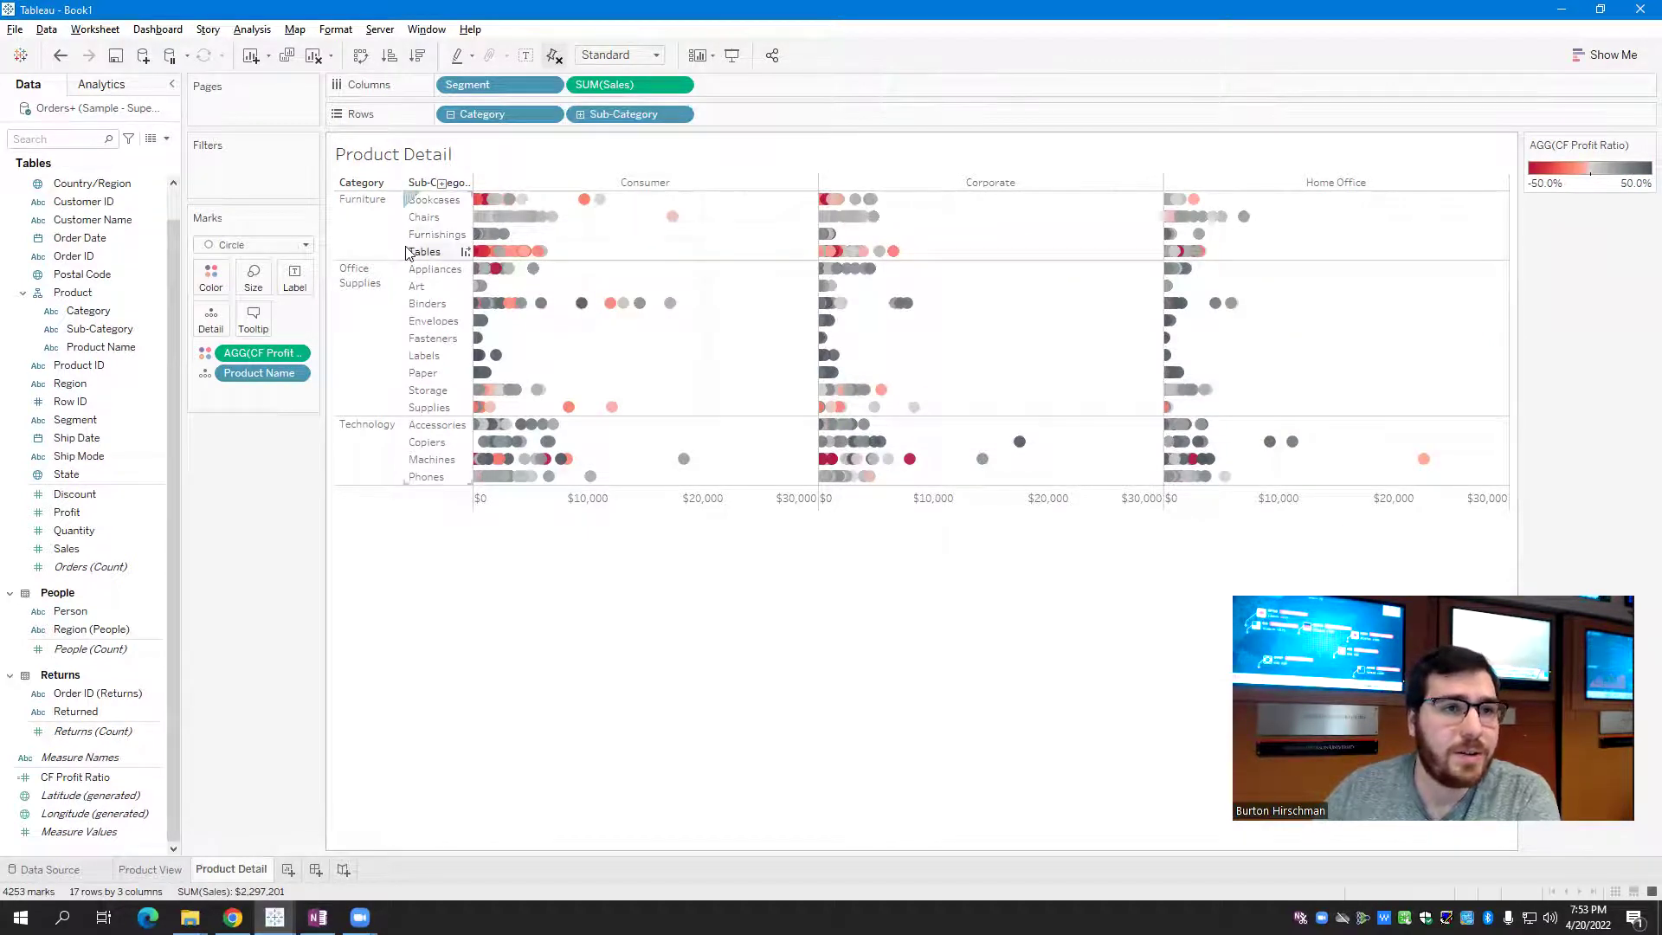
click(258, 30)
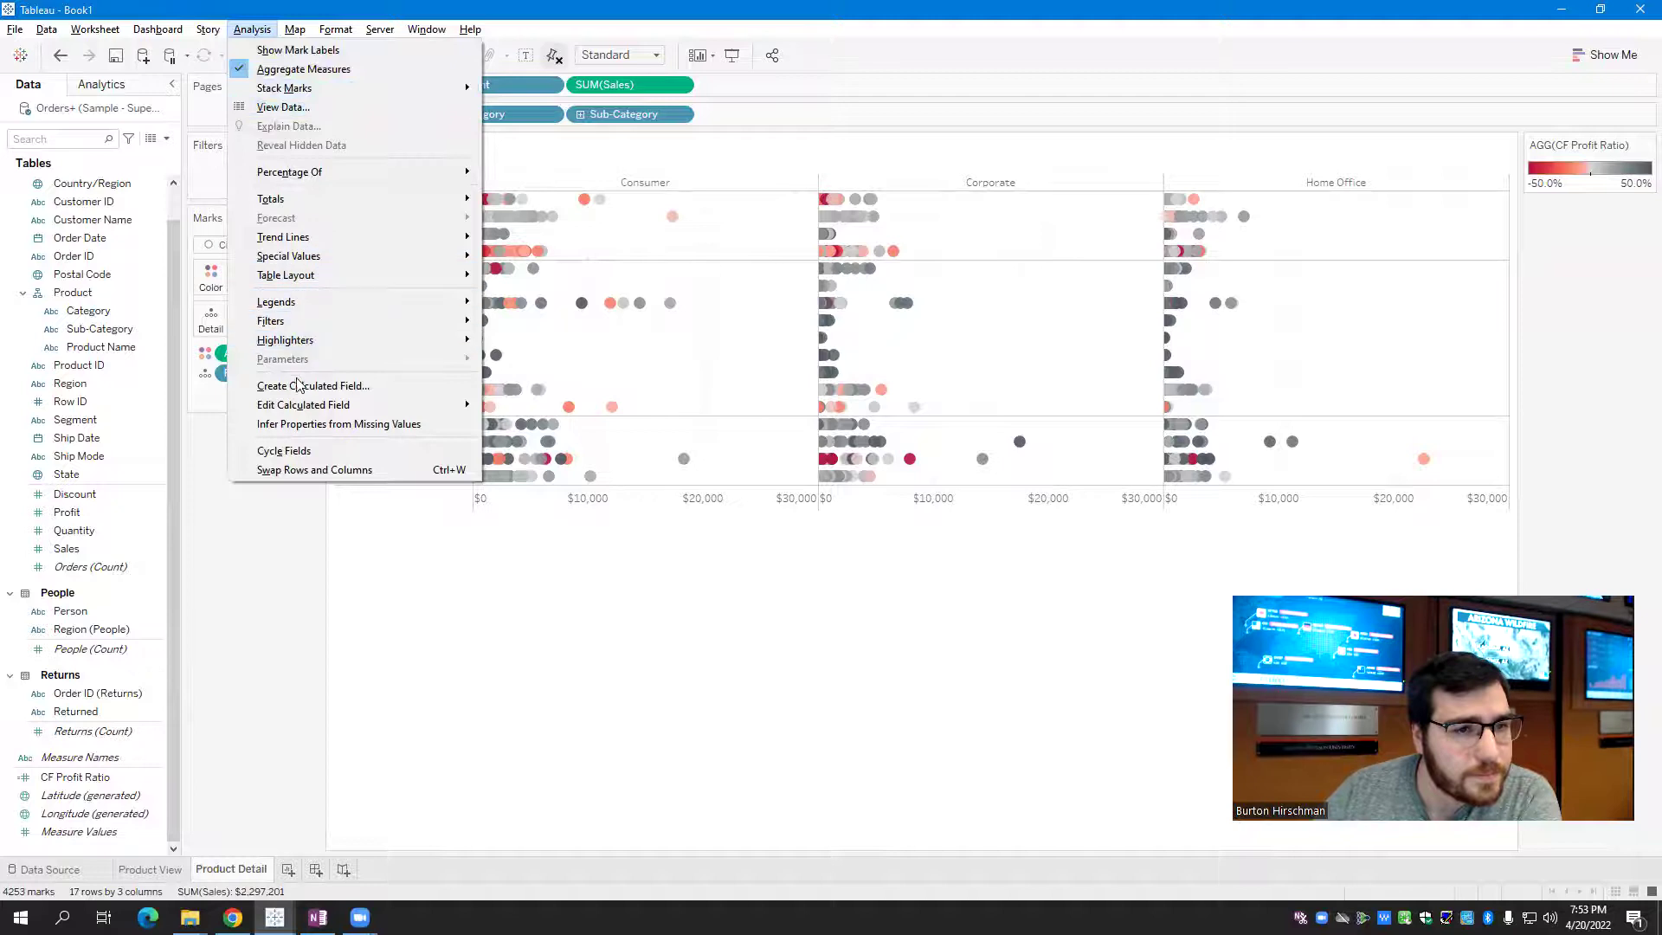
Add a per-cell reference line on SUM(Sales) using Median aggregation
mouse_move(316, 232)
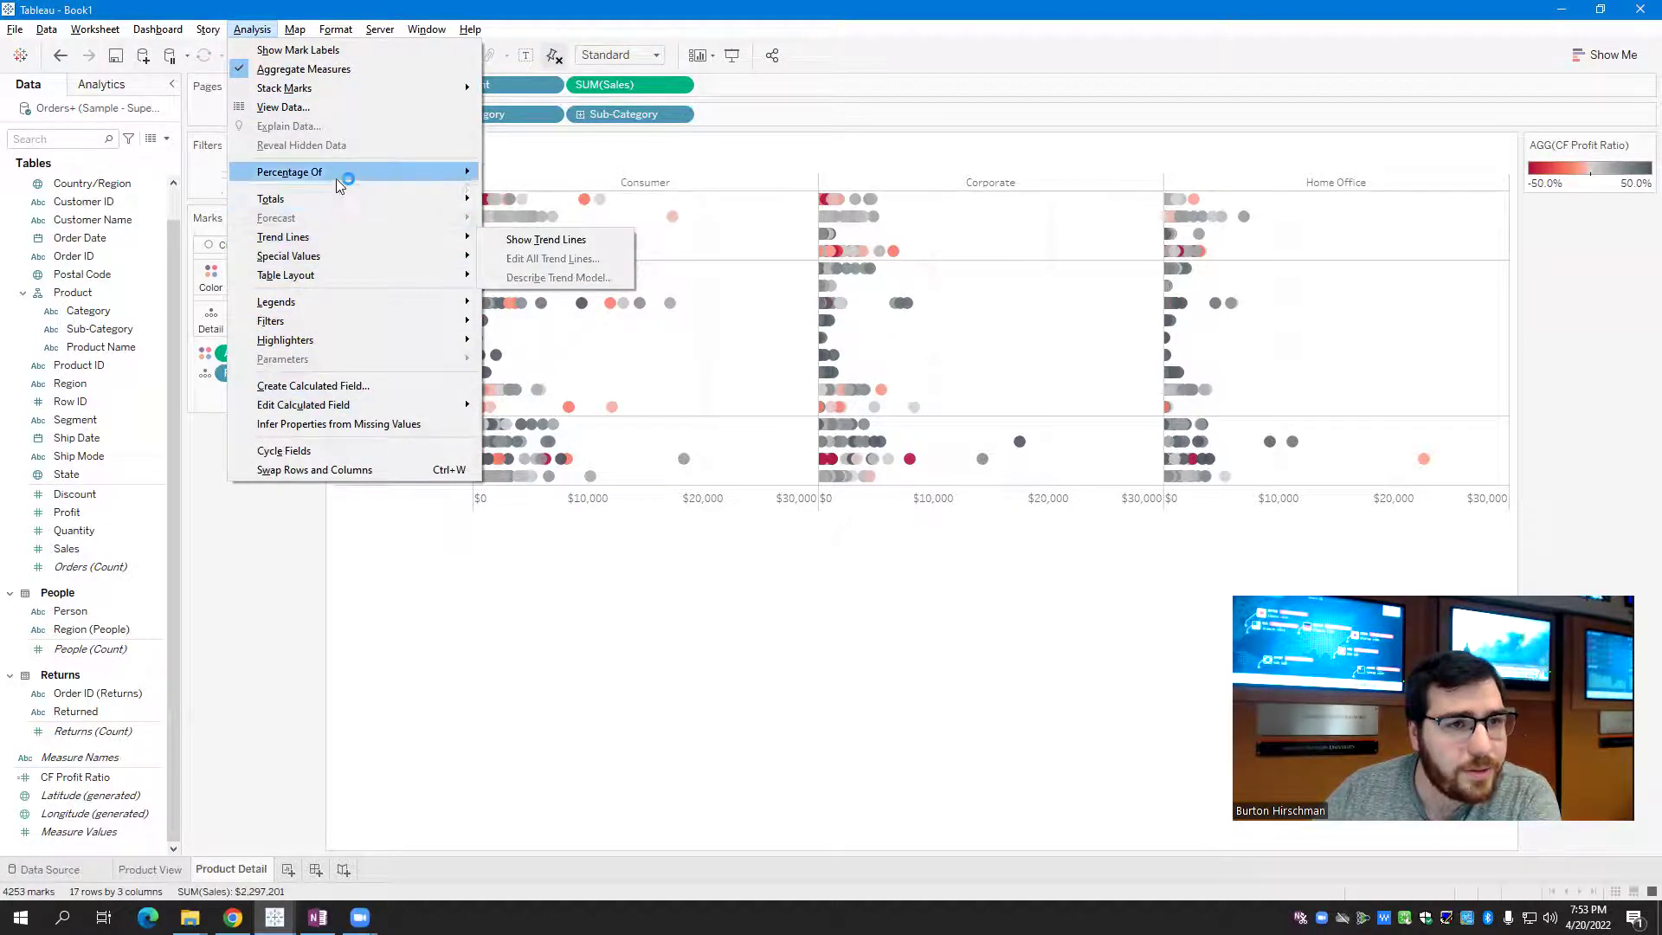
click(501, 557)
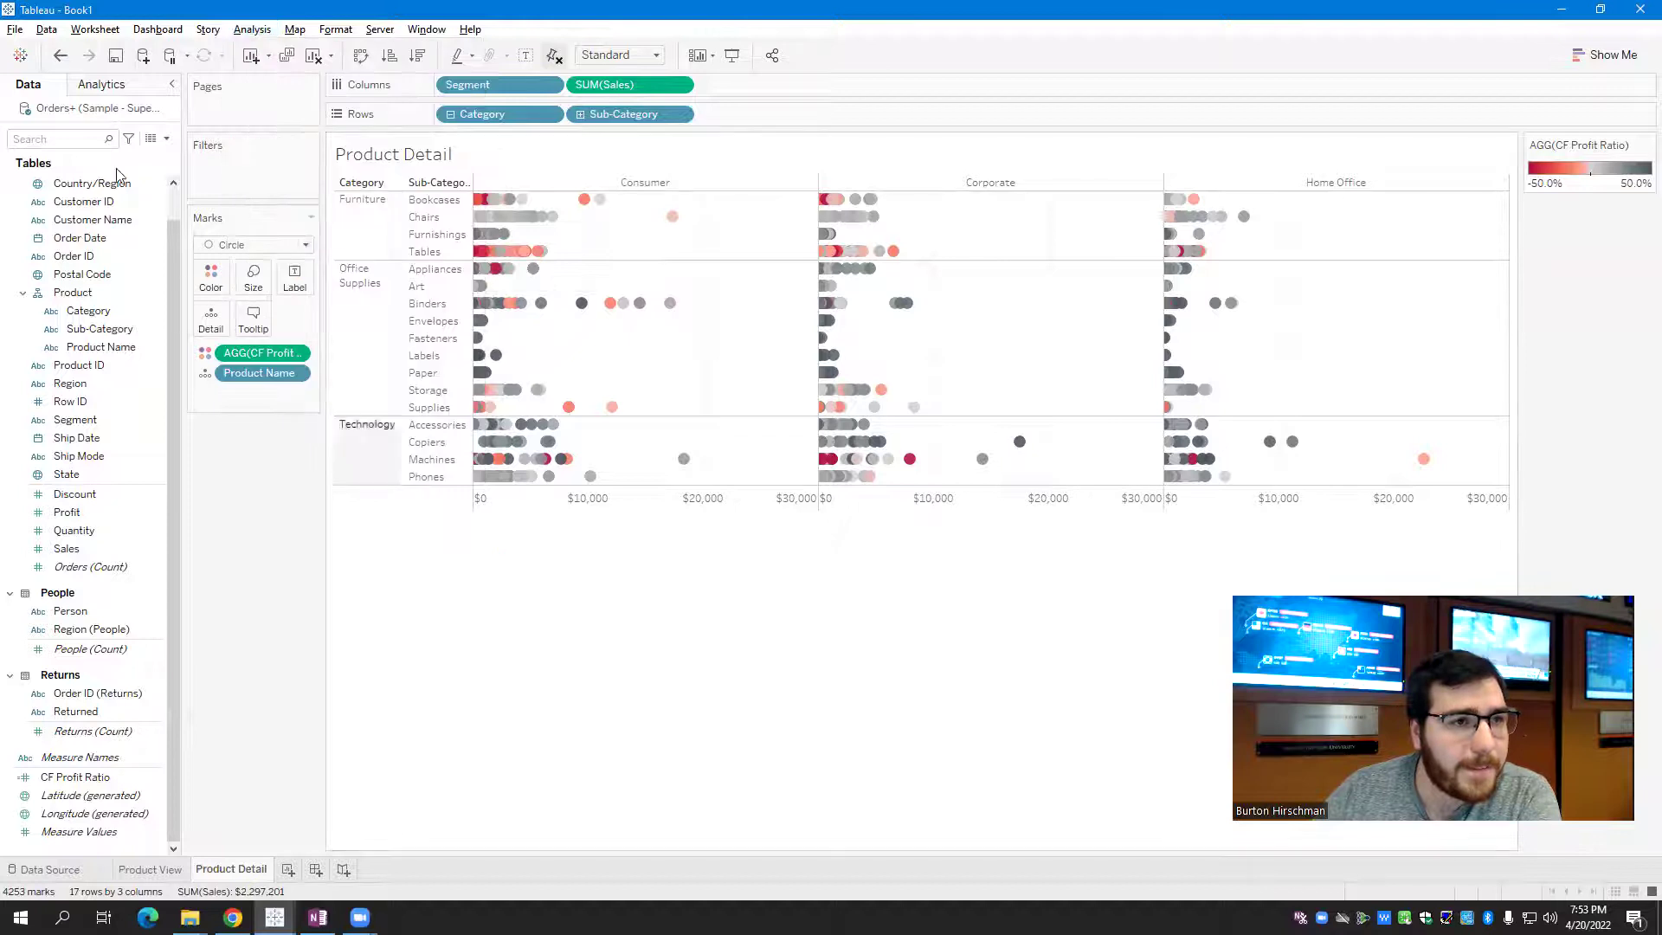
click(104, 85)
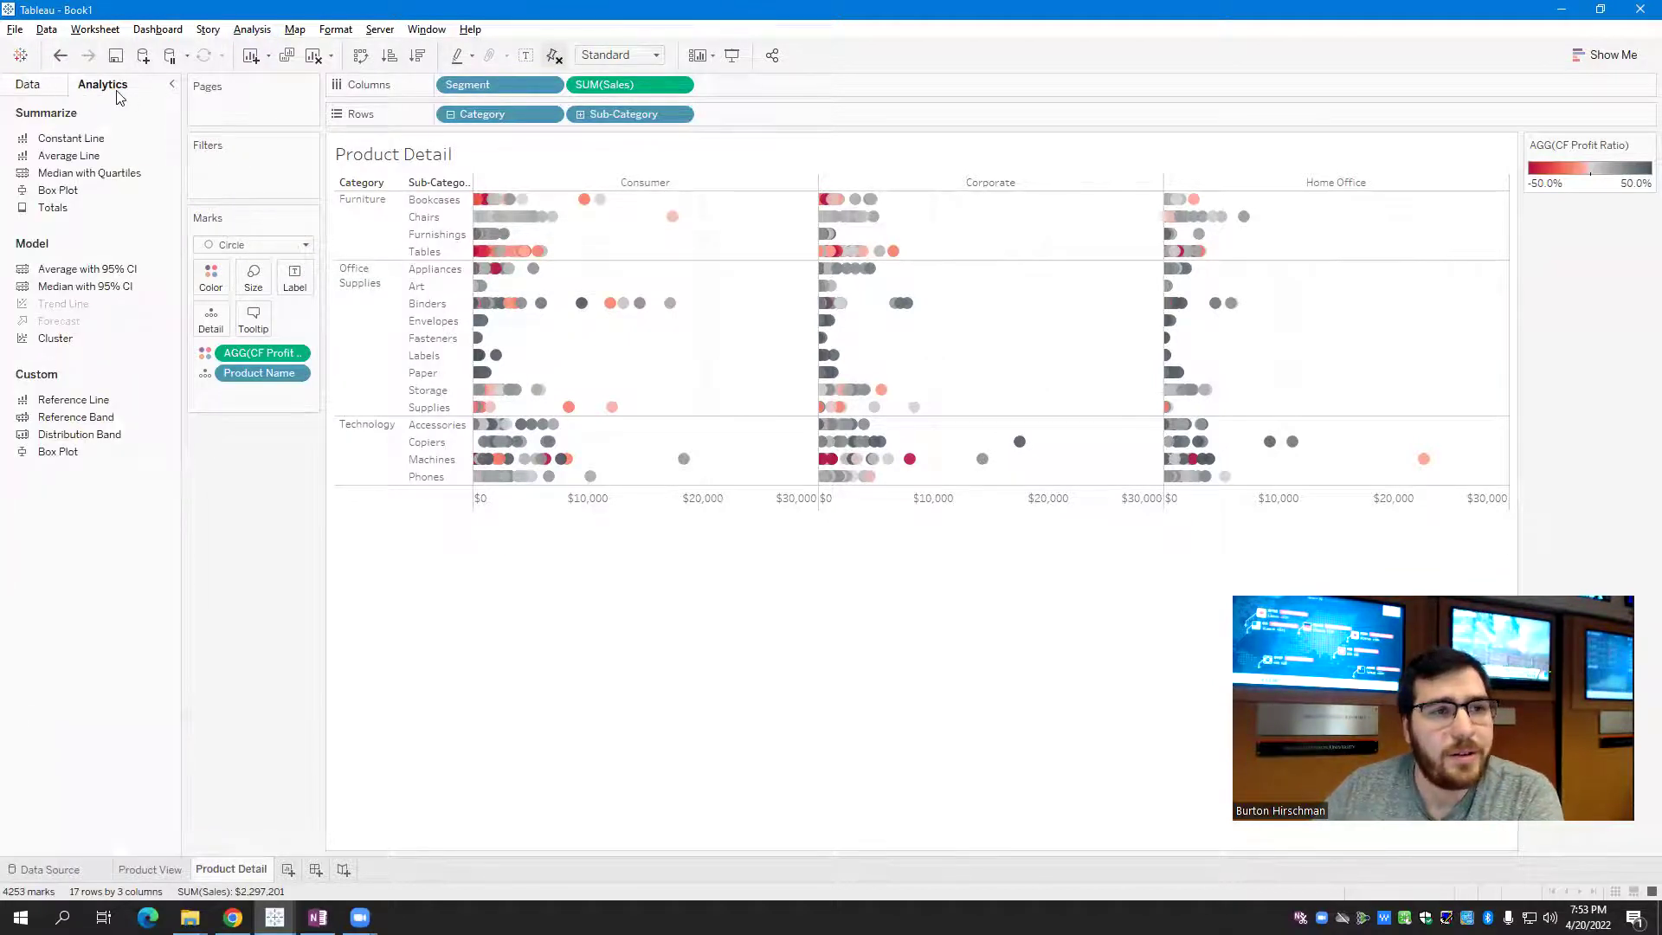
click(44, 88)
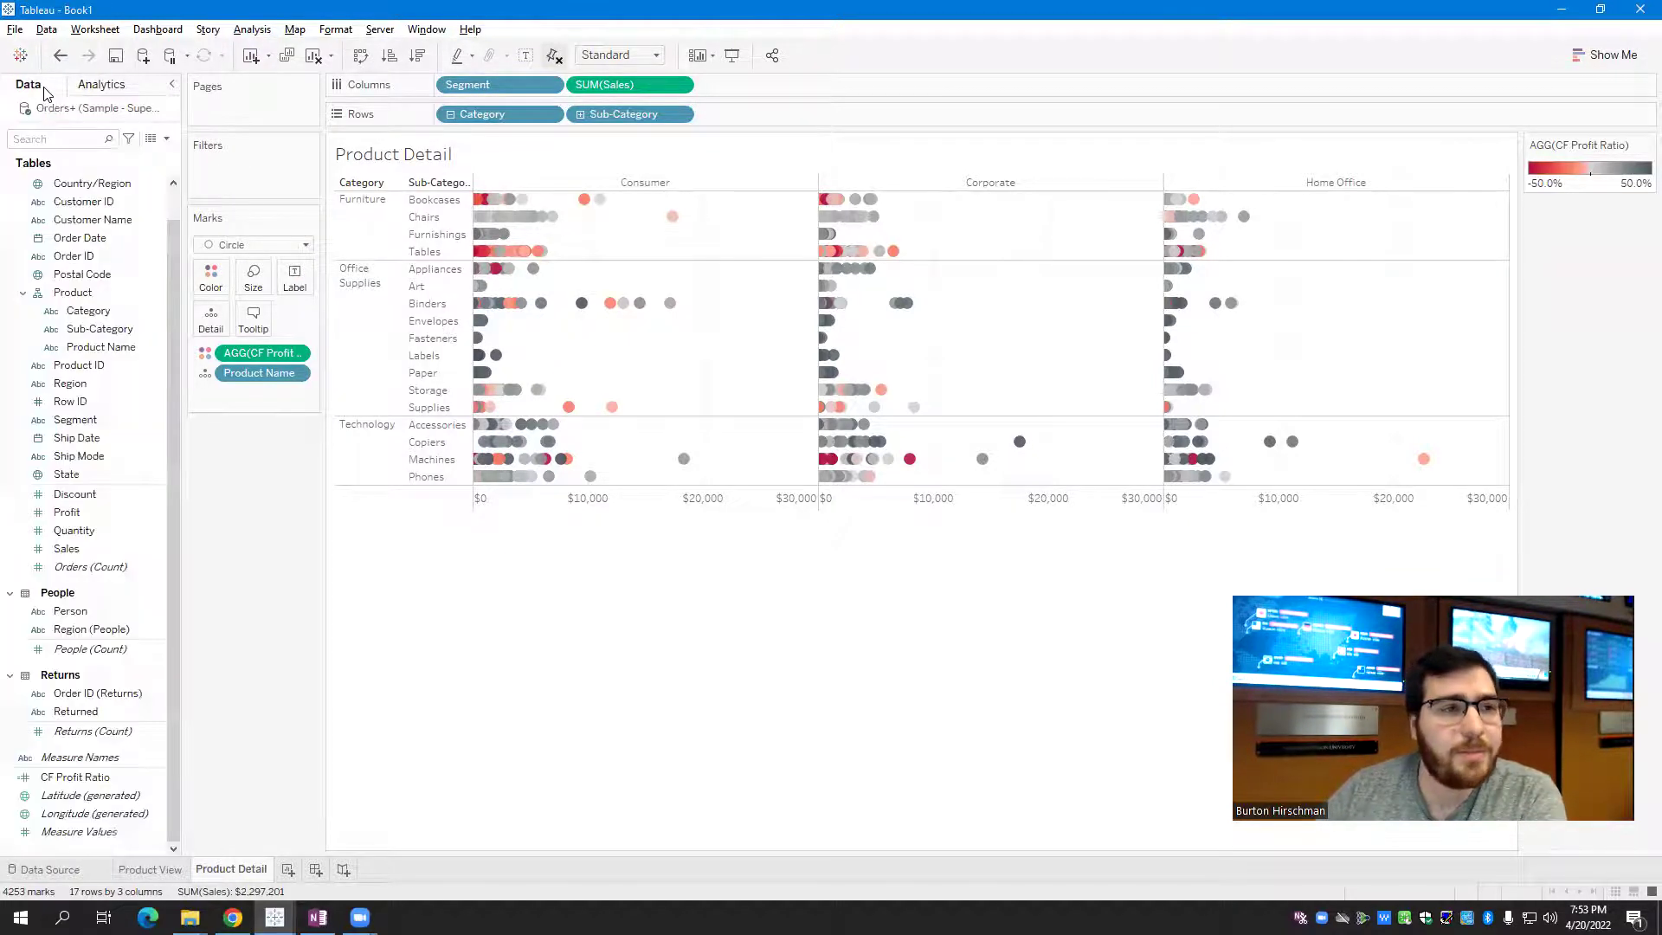
click(96, 86)
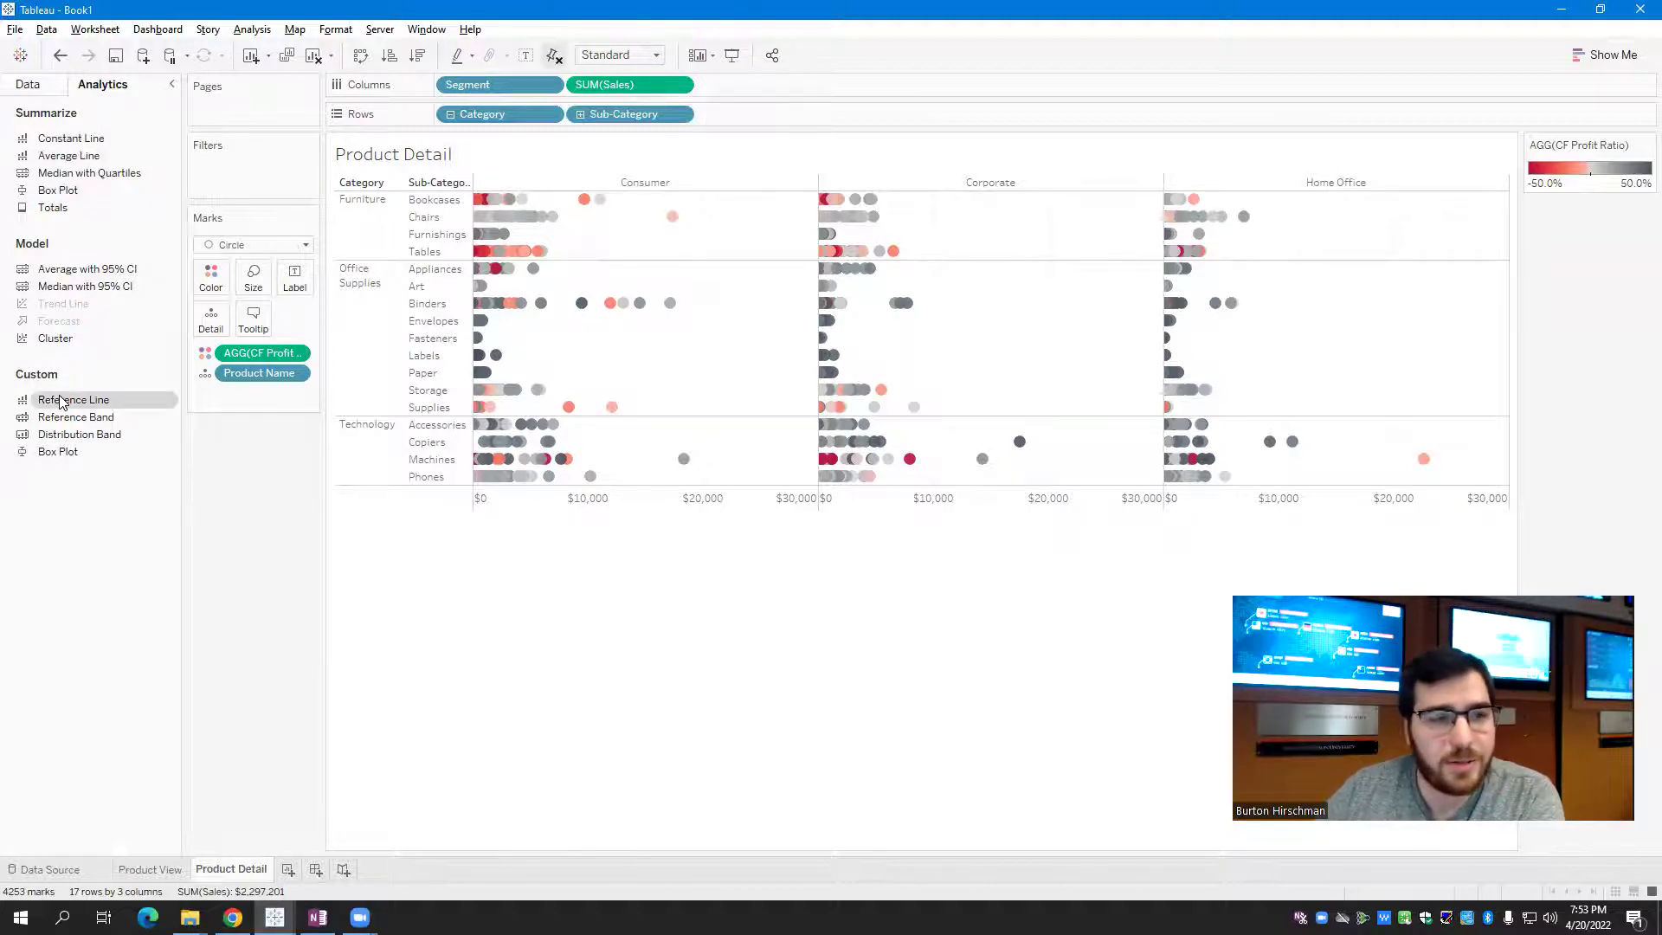
drag(60, 401, 599, 211)
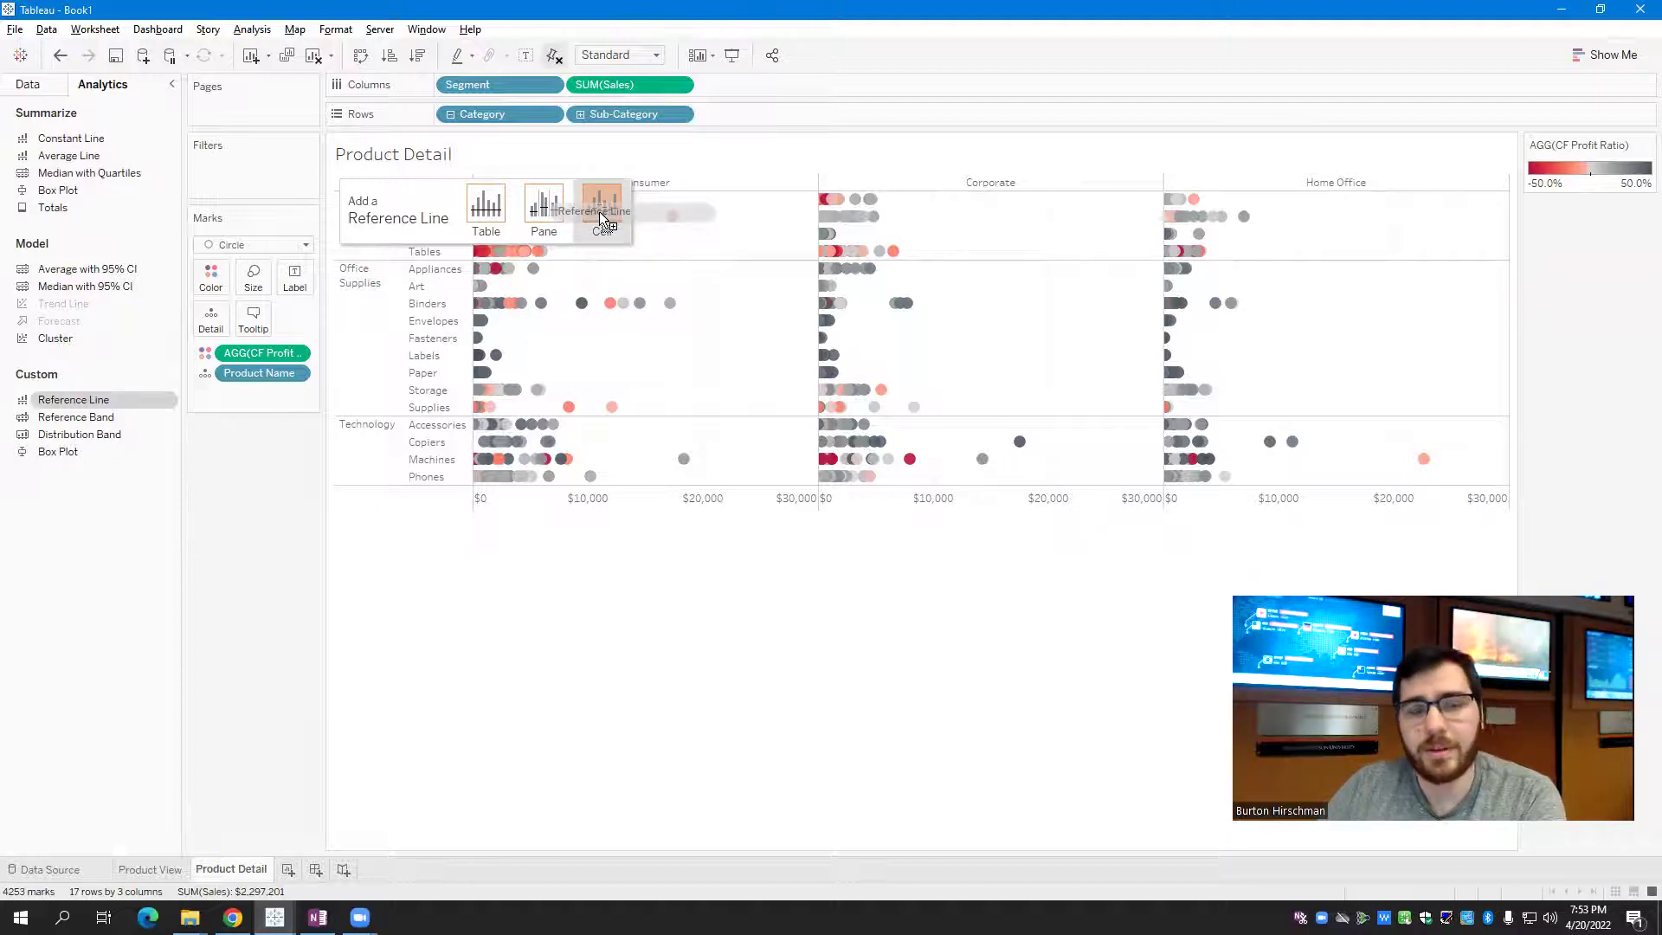
drag(599, 211, 597, 236)
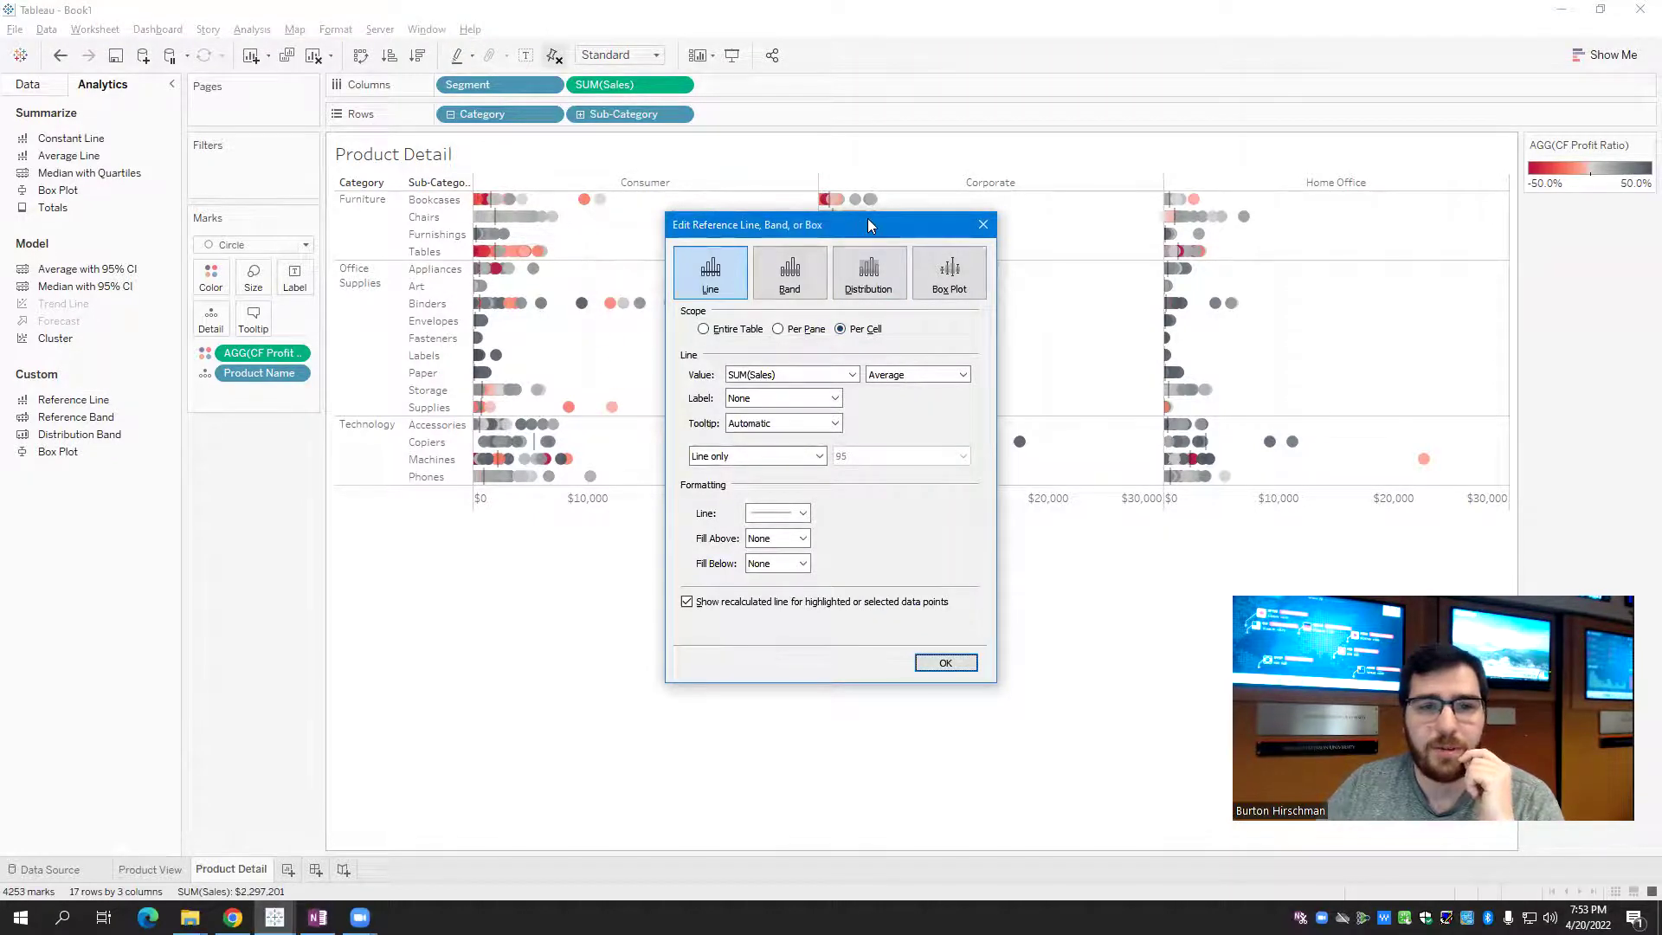
drag(868, 219, 992, 173)
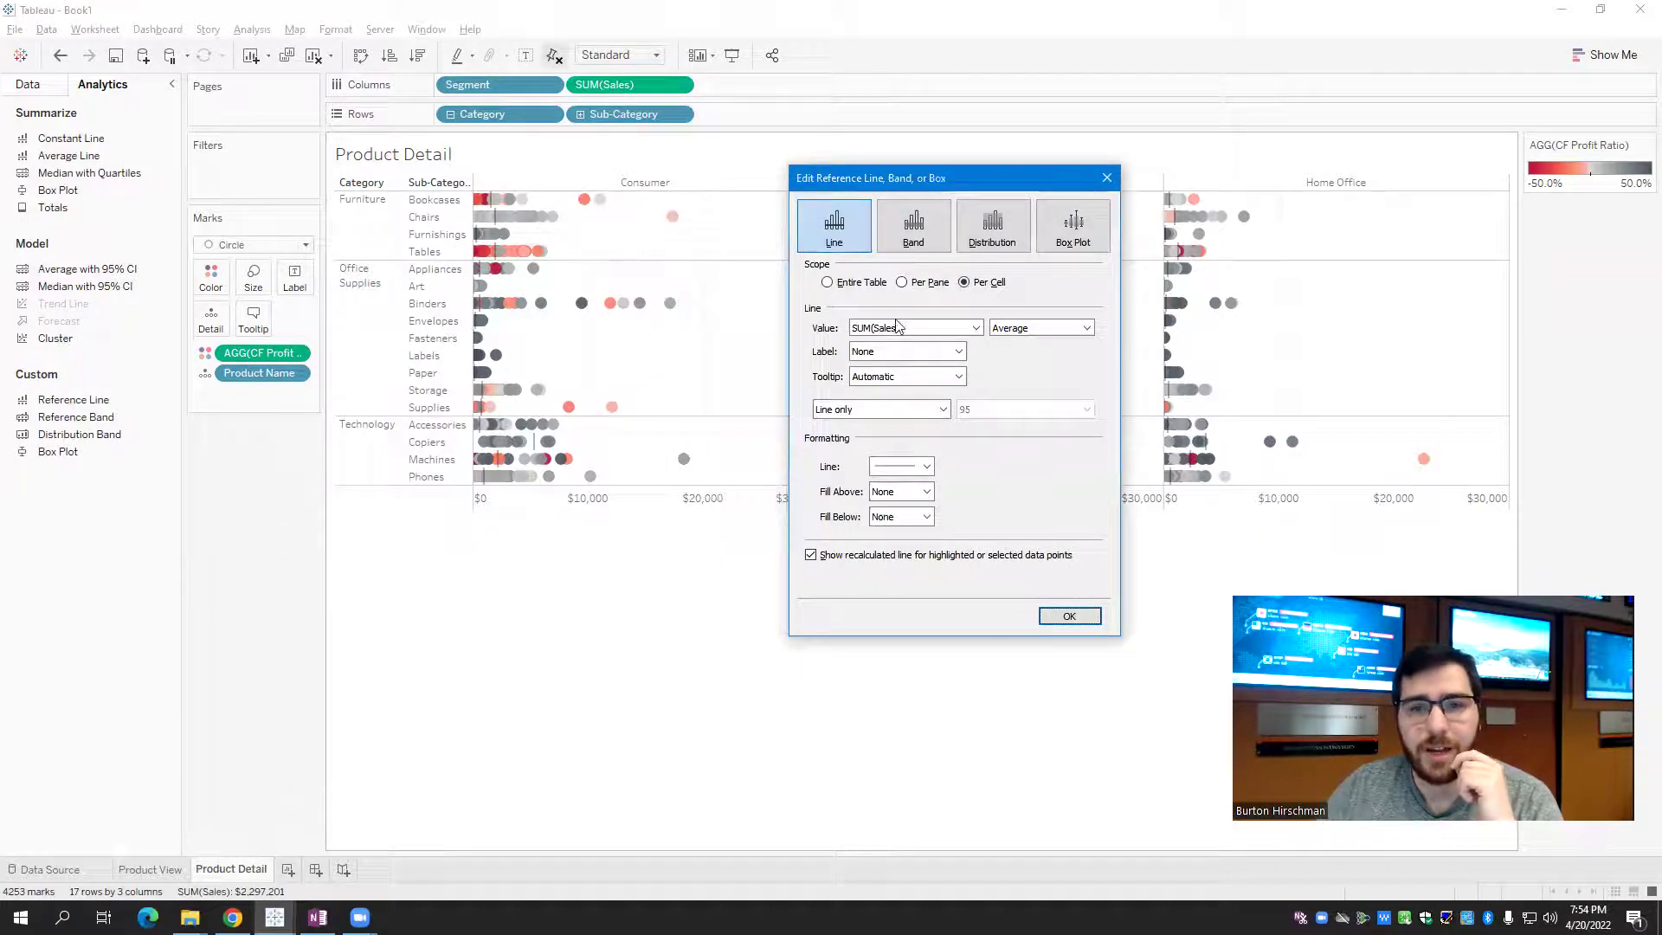
click(1046, 326)
click(1032, 409)
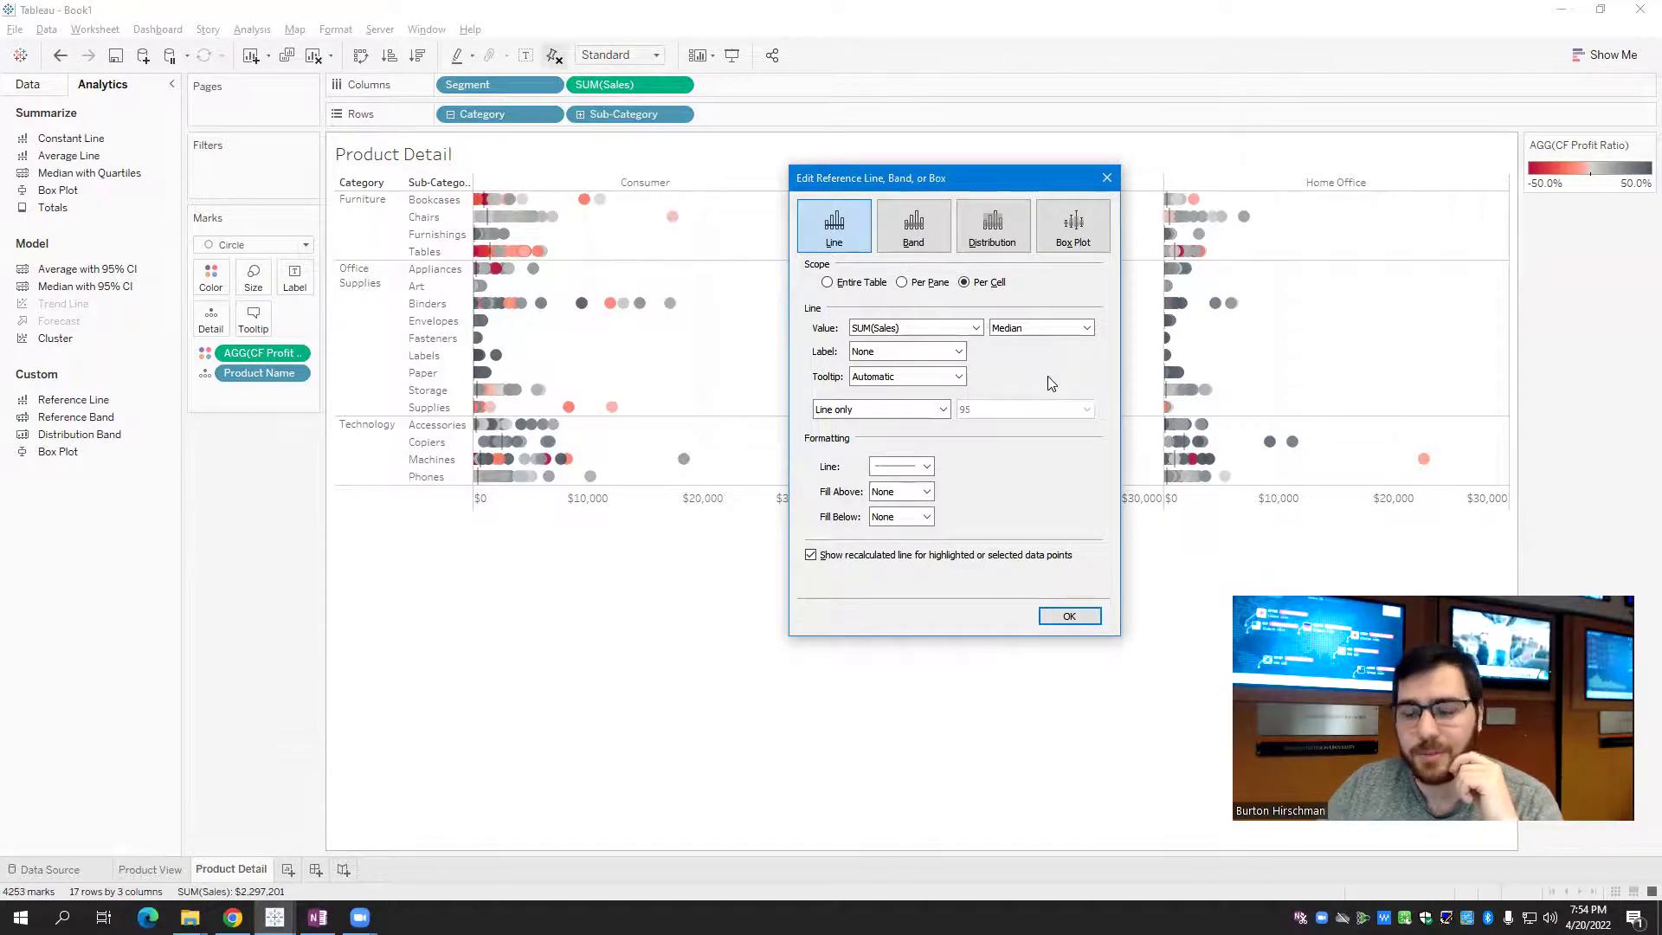
Make the median line black with no fill above or below, and apply
click(927, 467)
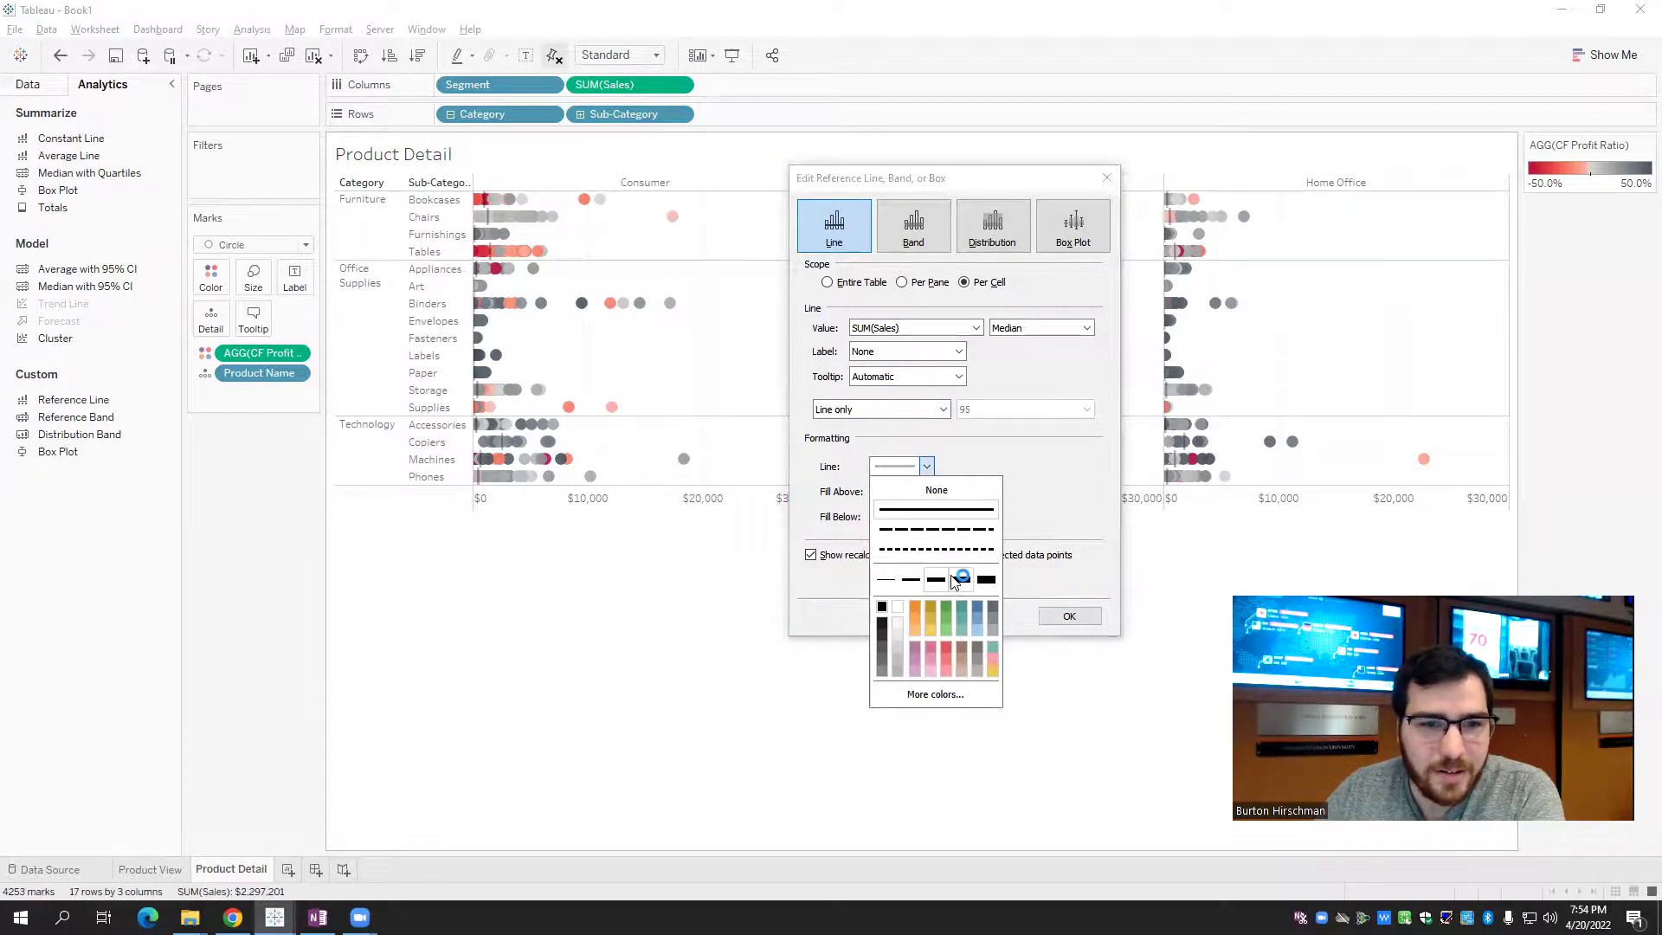
click(882, 607)
click(925, 494)
click(925, 493)
click(882, 533)
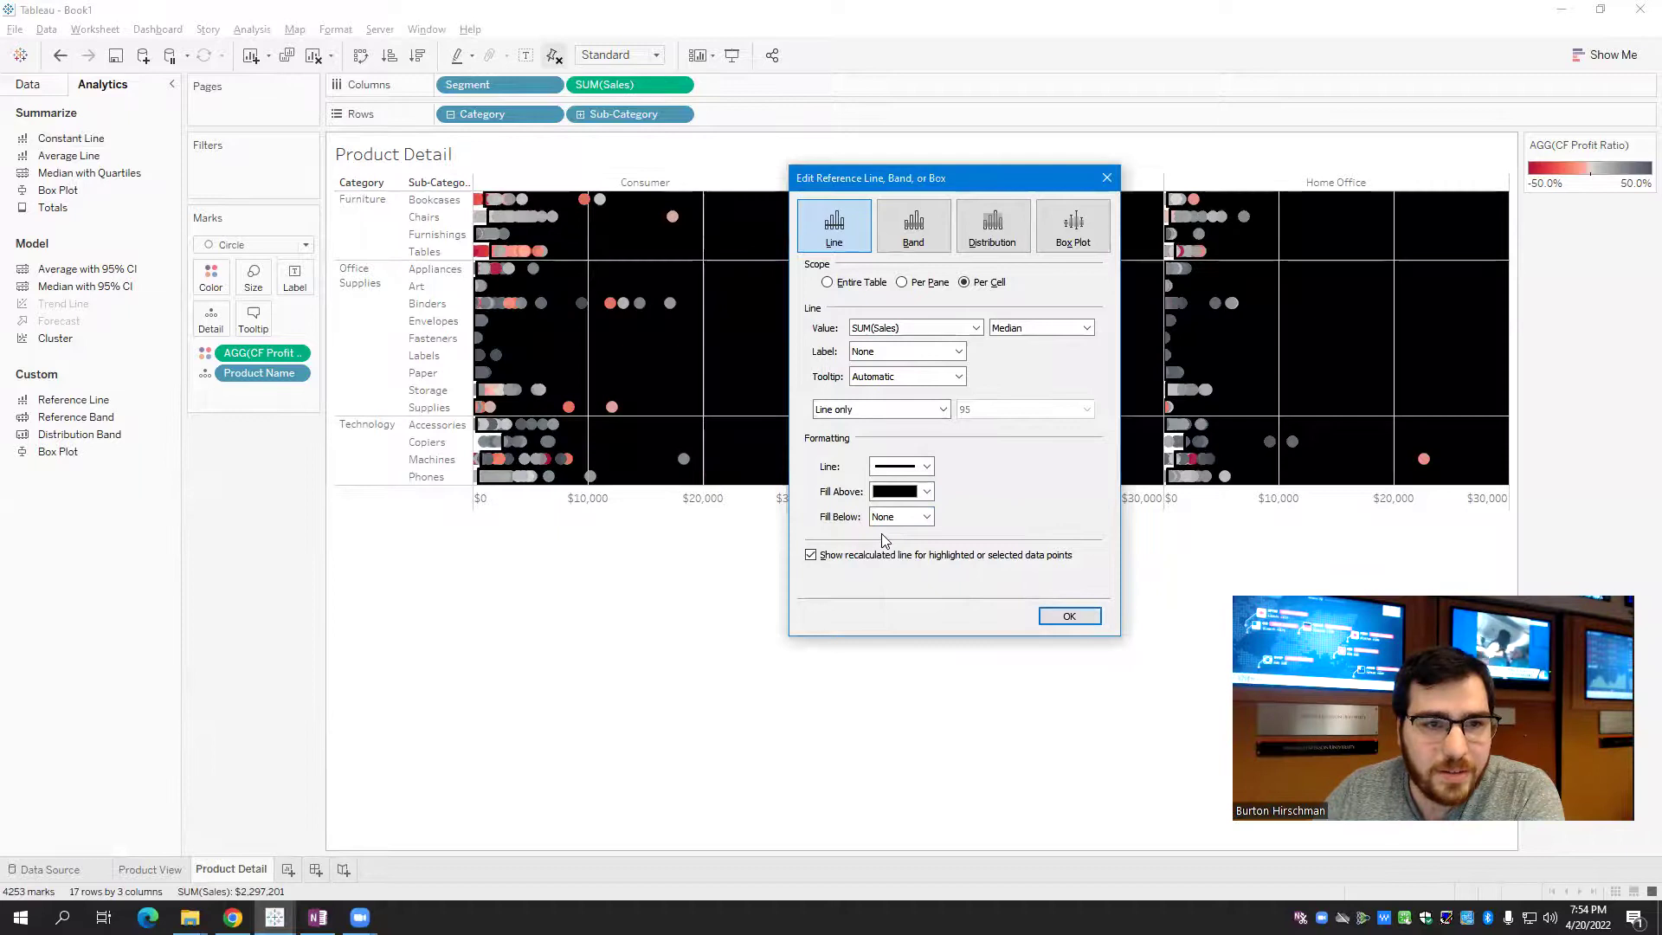
click(908, 492)
click(906, 518)
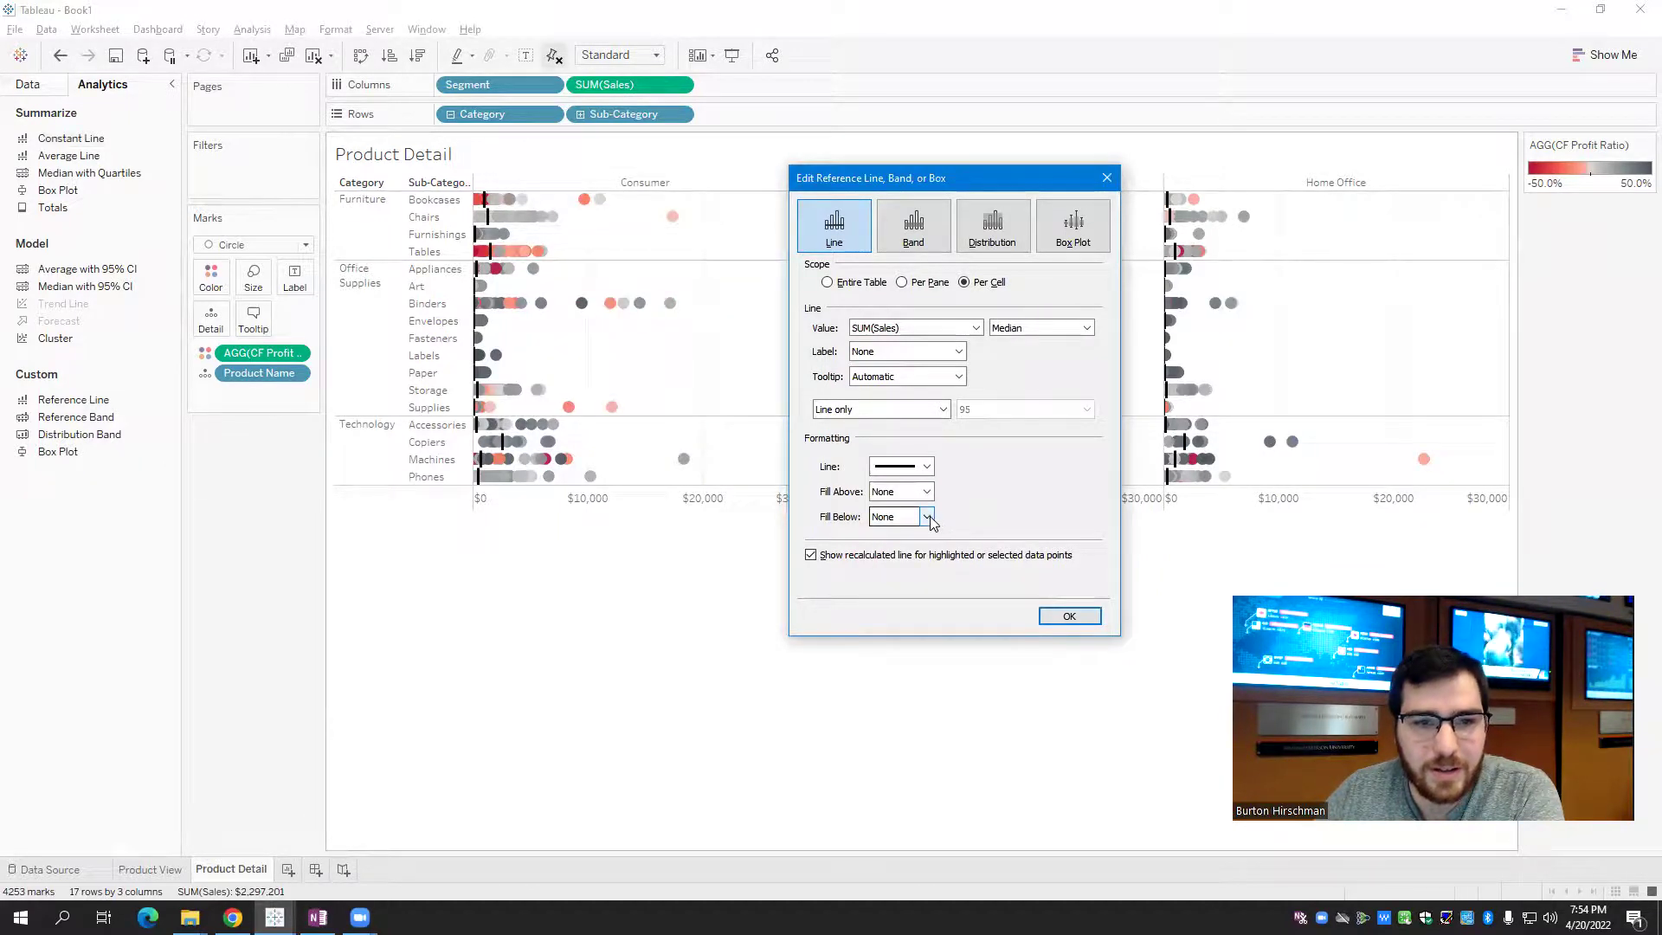
click(930, 520)
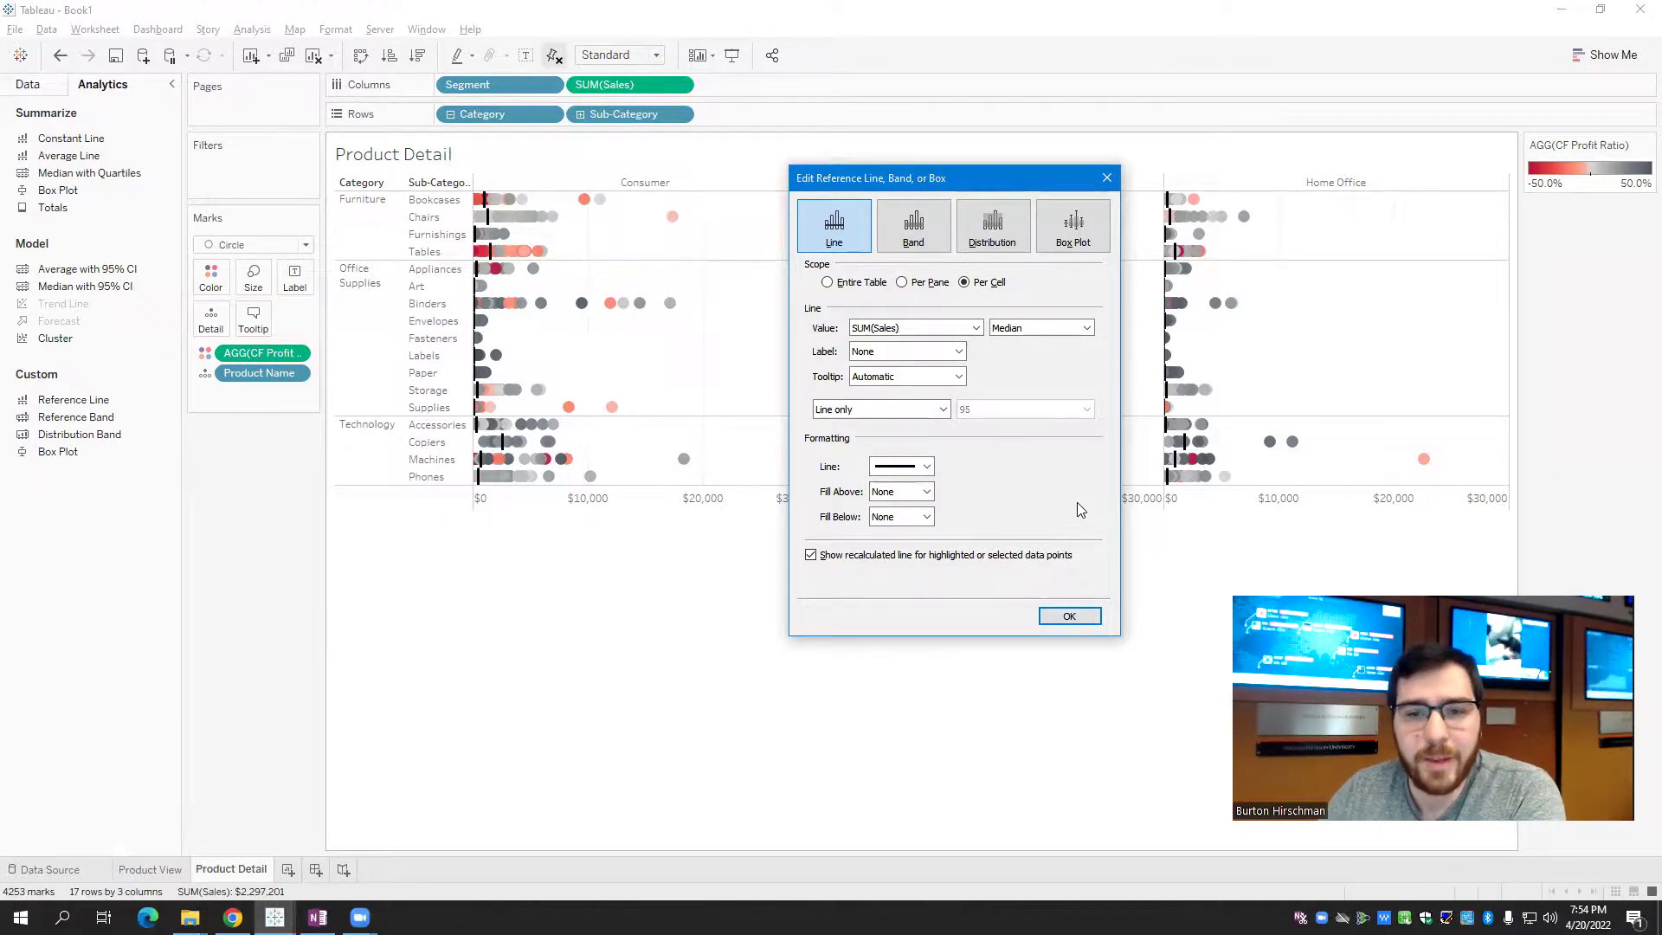
click(1080, 622)
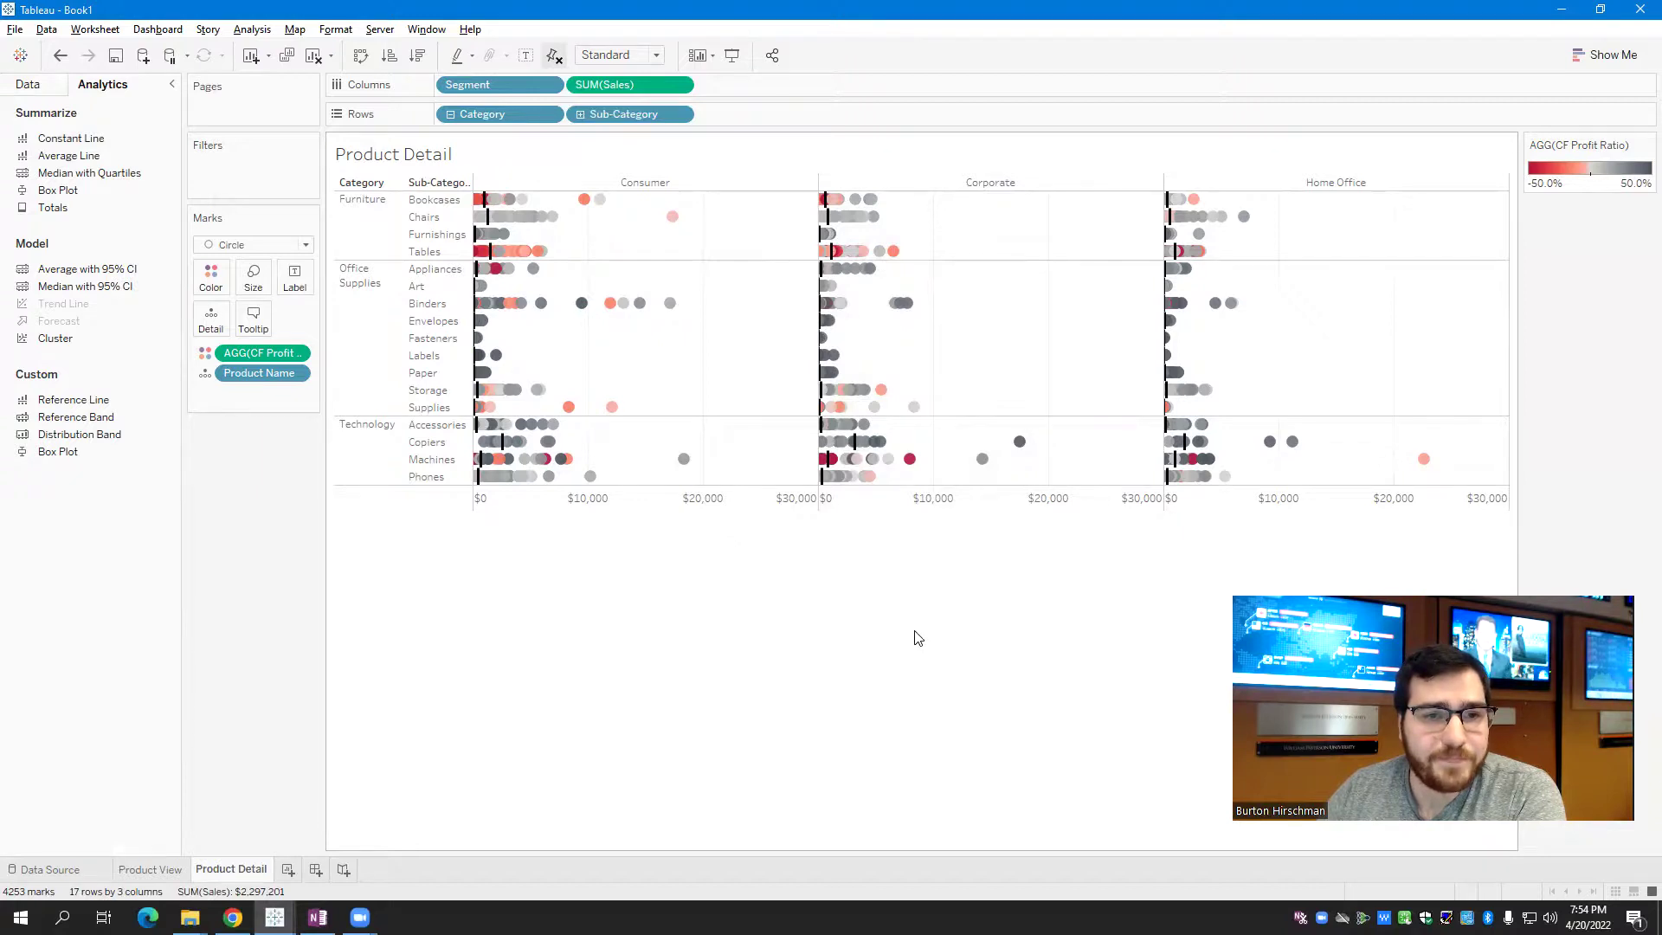
mouse_move(855, 444)
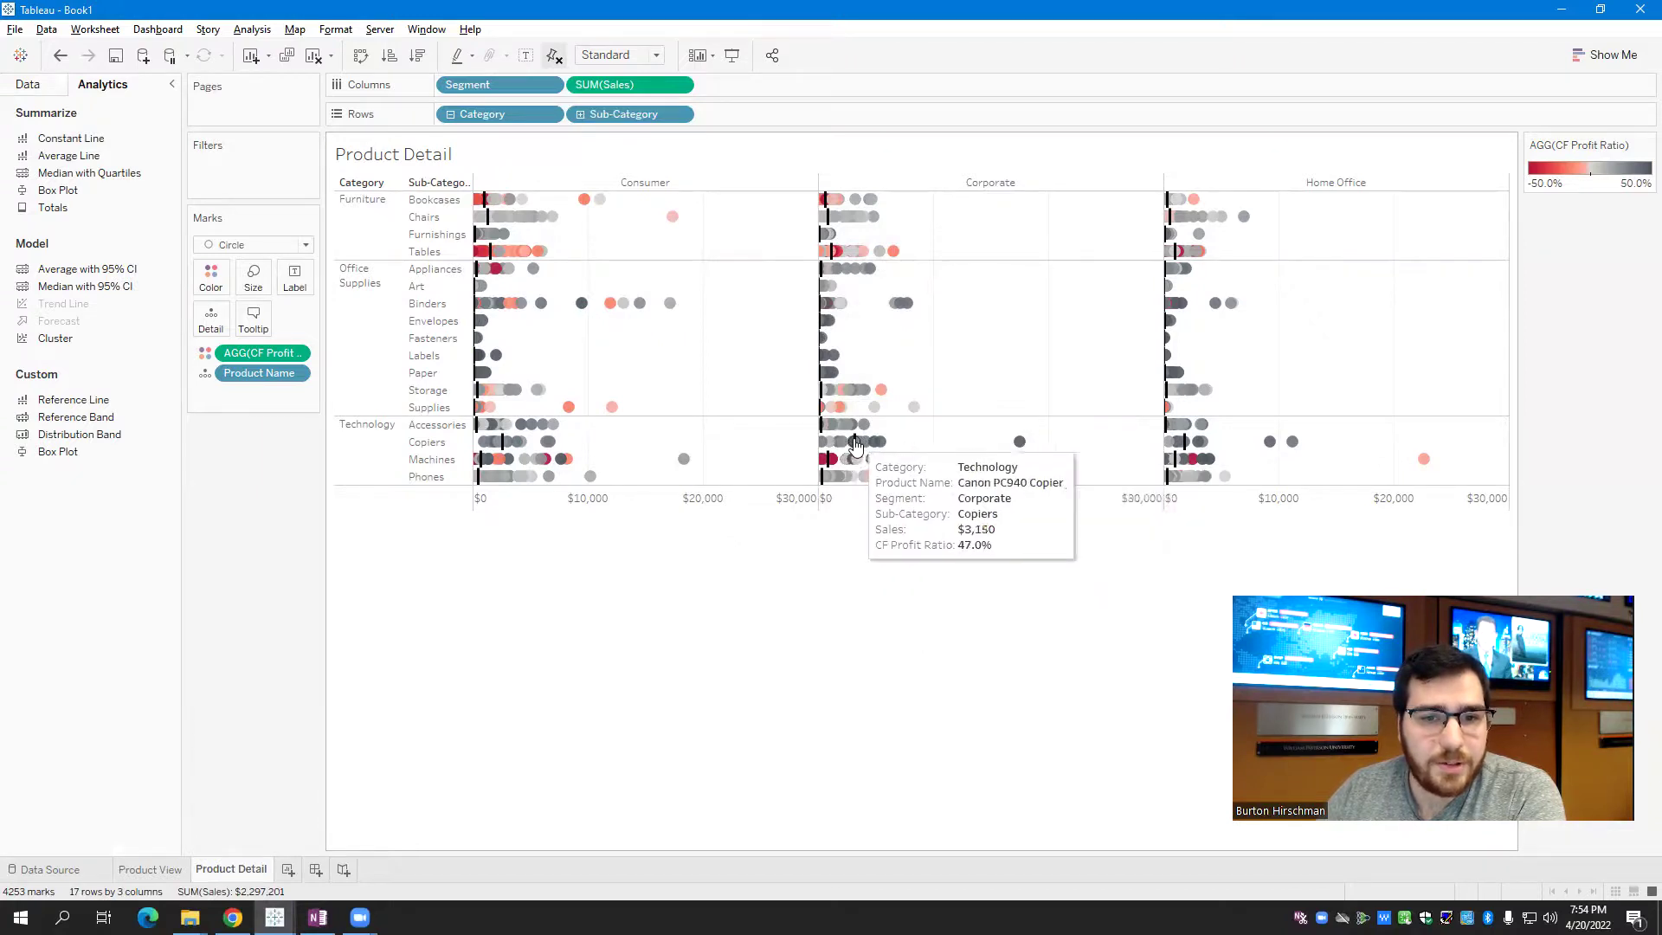
mouse_move(823, 322)
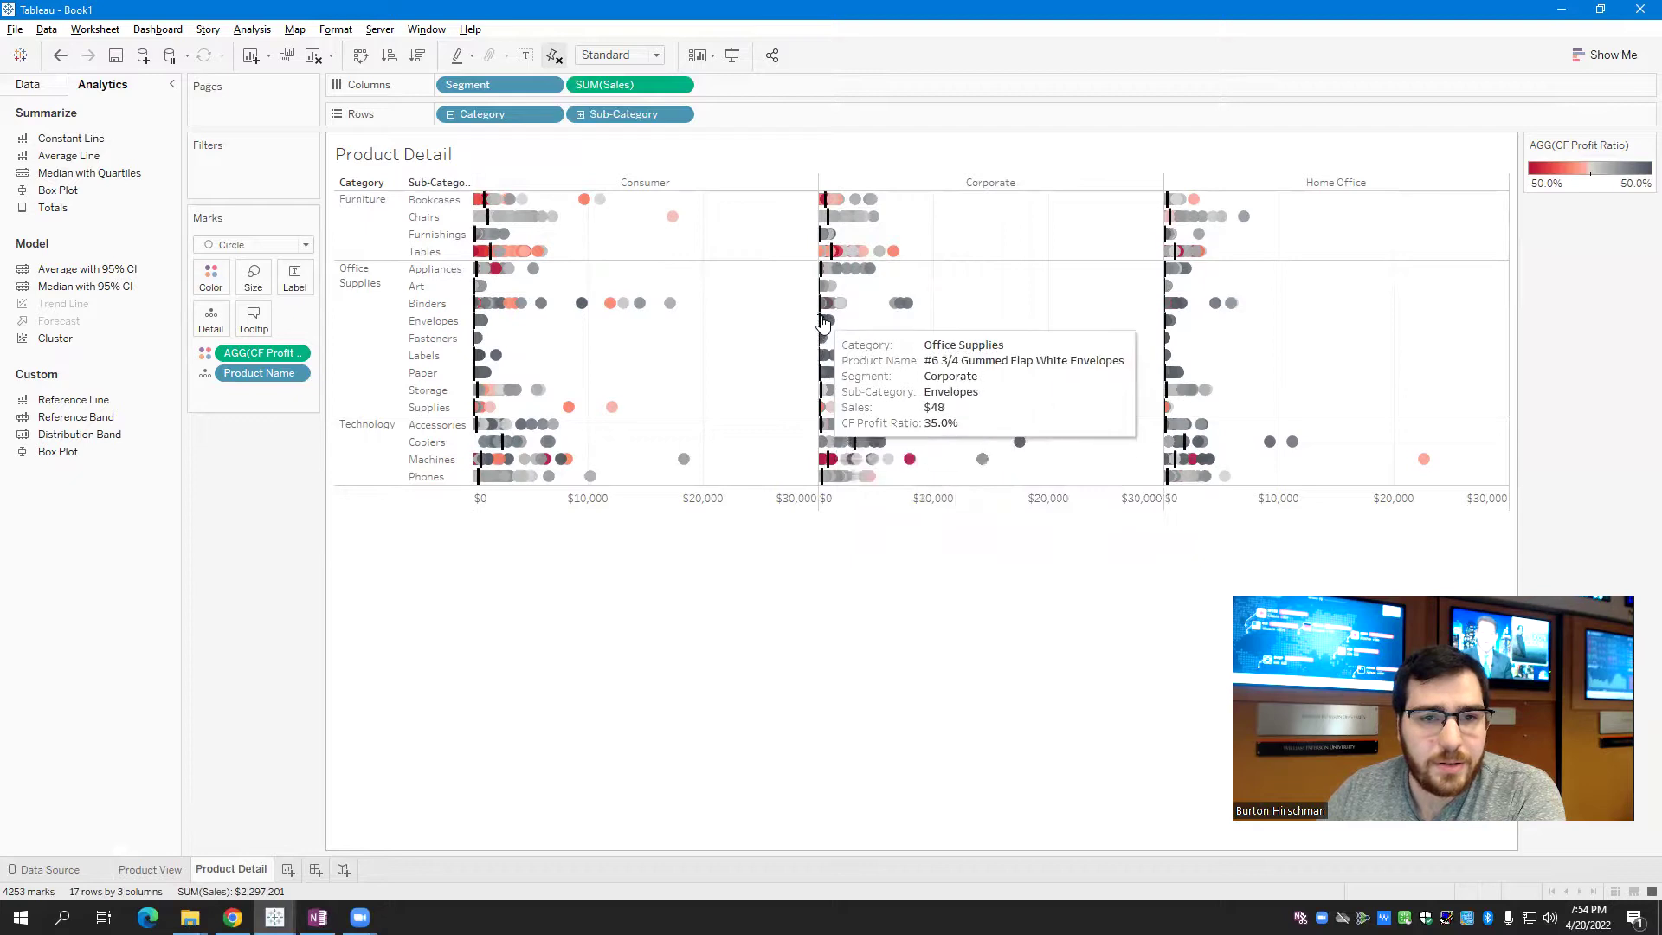
mouse_move(824, 285)
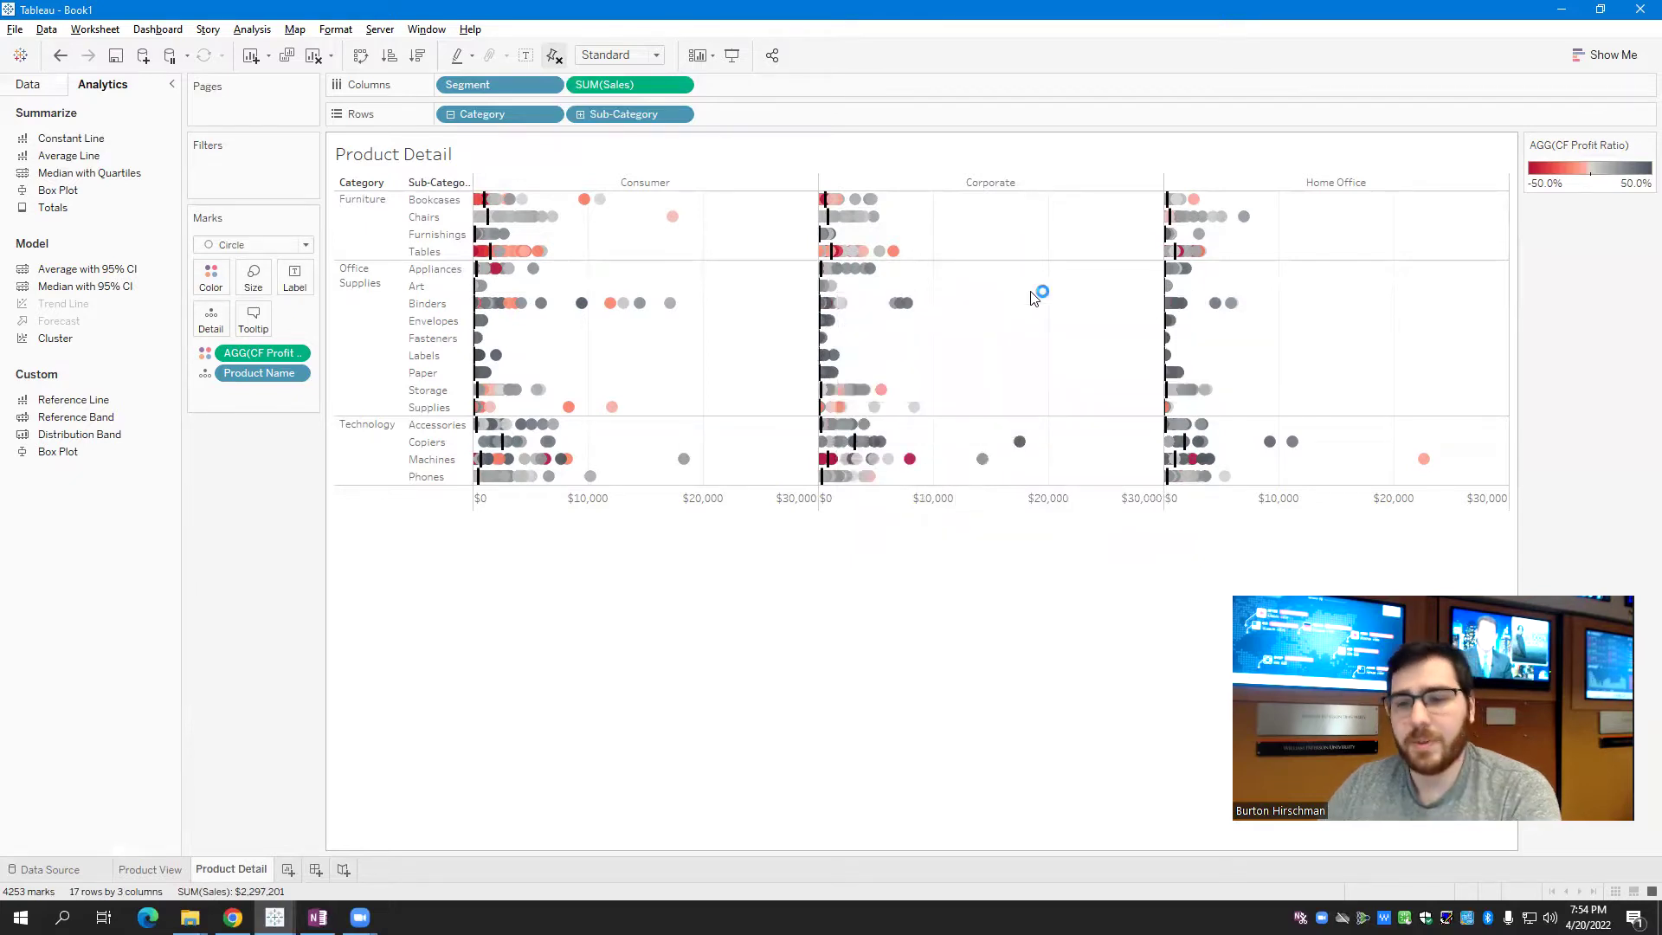